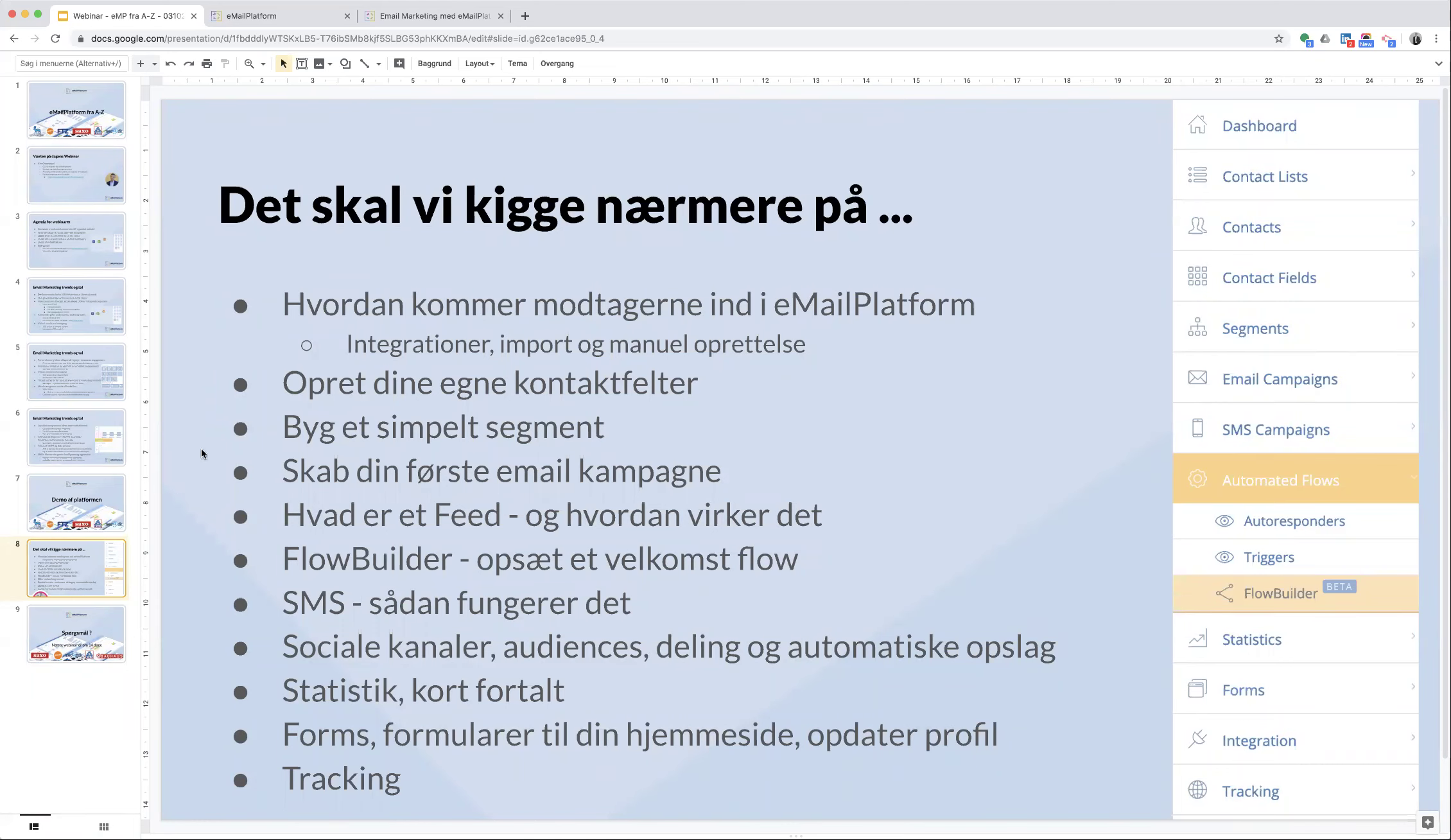
# - Switch to the eMailPlatform dashboard, expand the sidebar labels and reveal the Contacts submenu
pyautogui.click(259, 20)
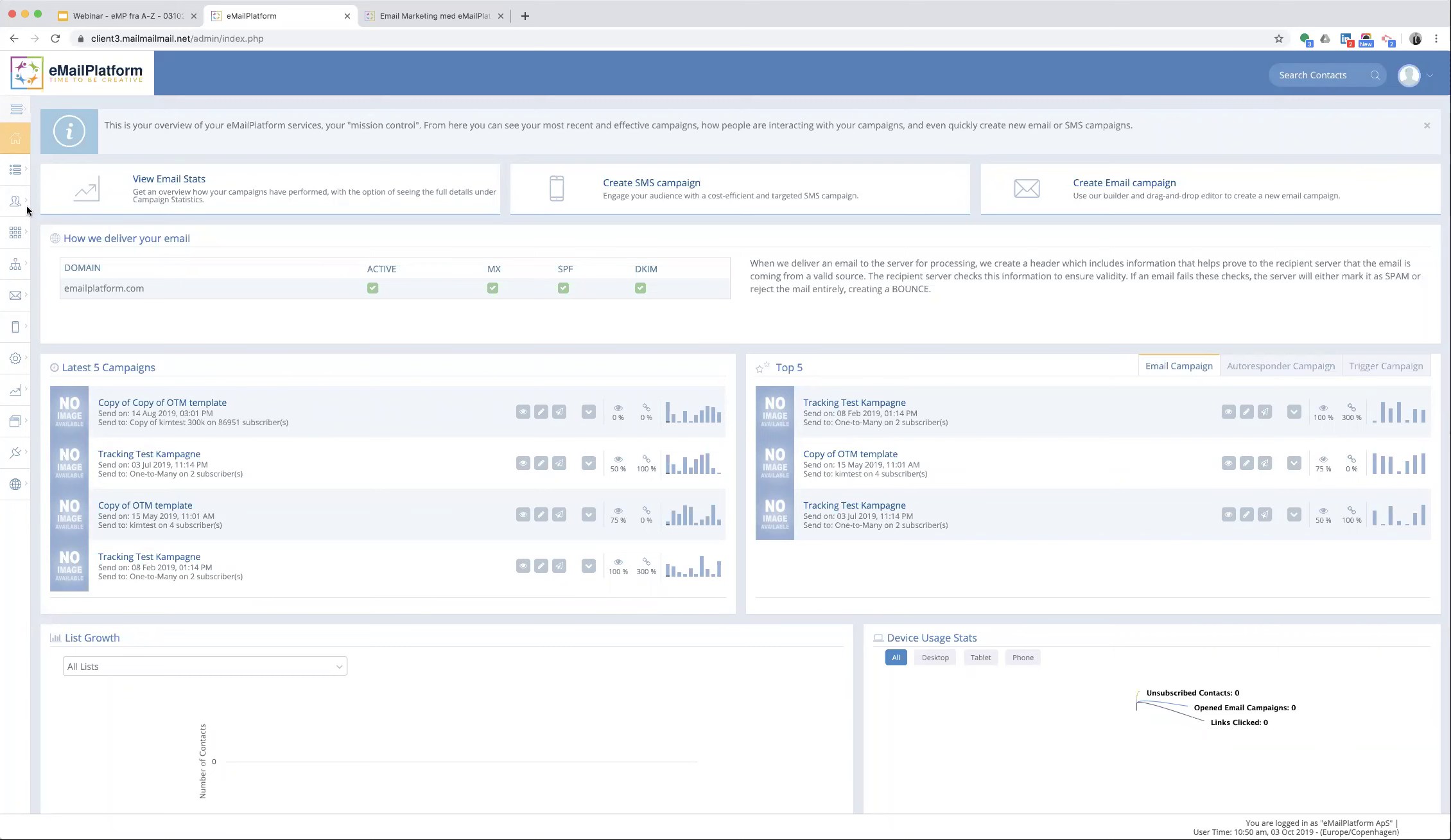
pyautogui.moveTo(17, 203)
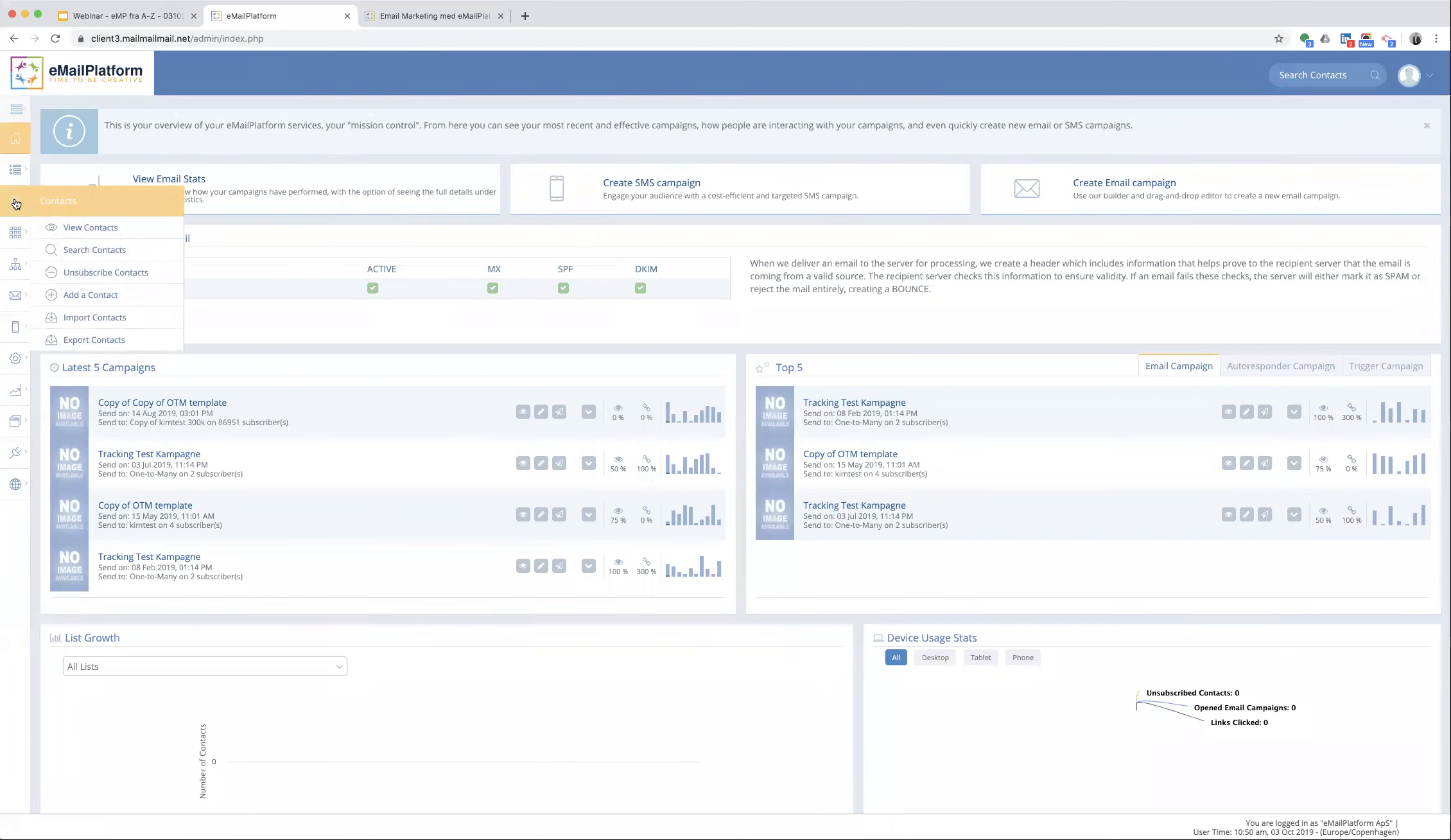
pyautogui.click(11, 113)
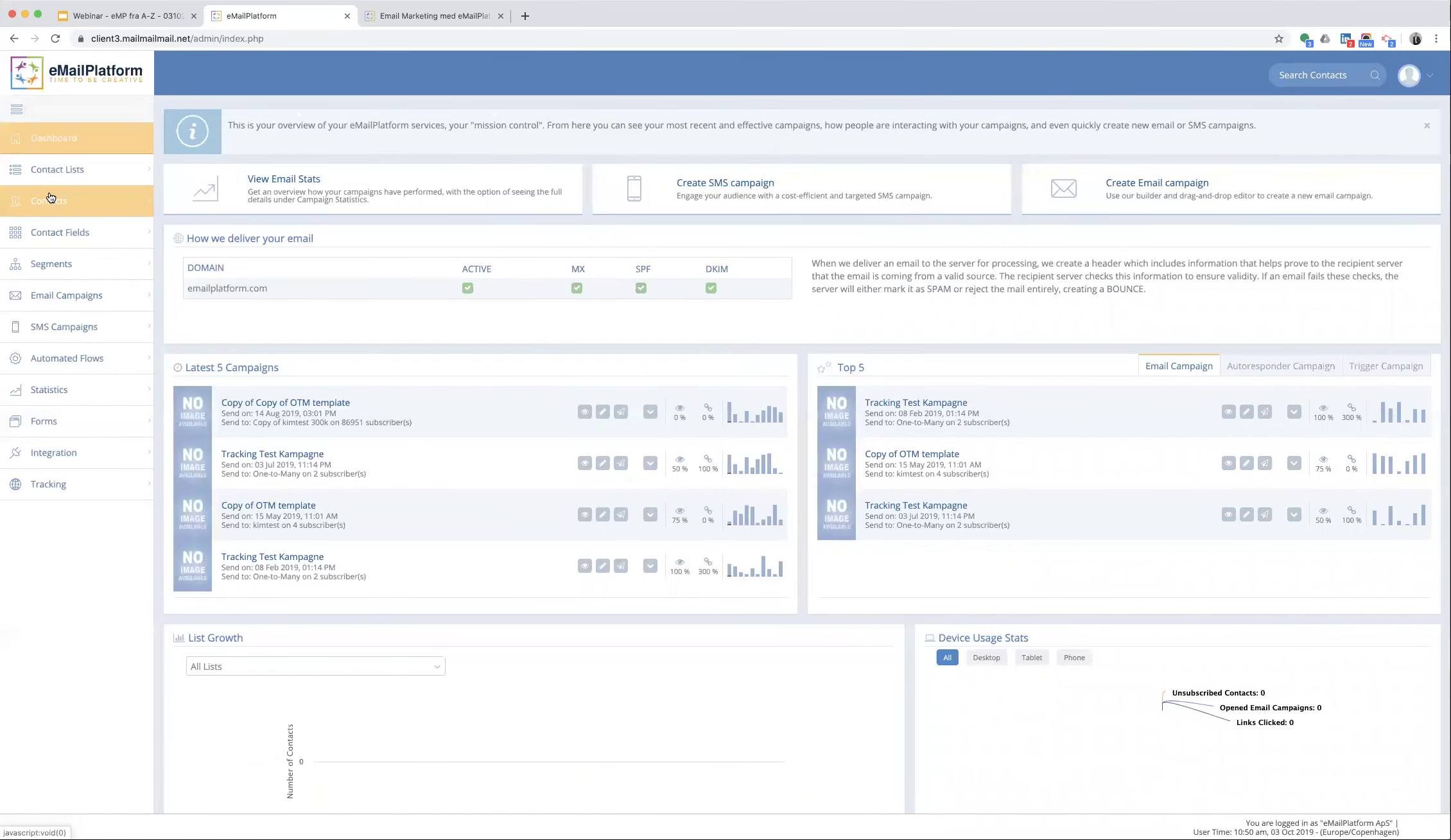
pyautogui.click(85, 203)
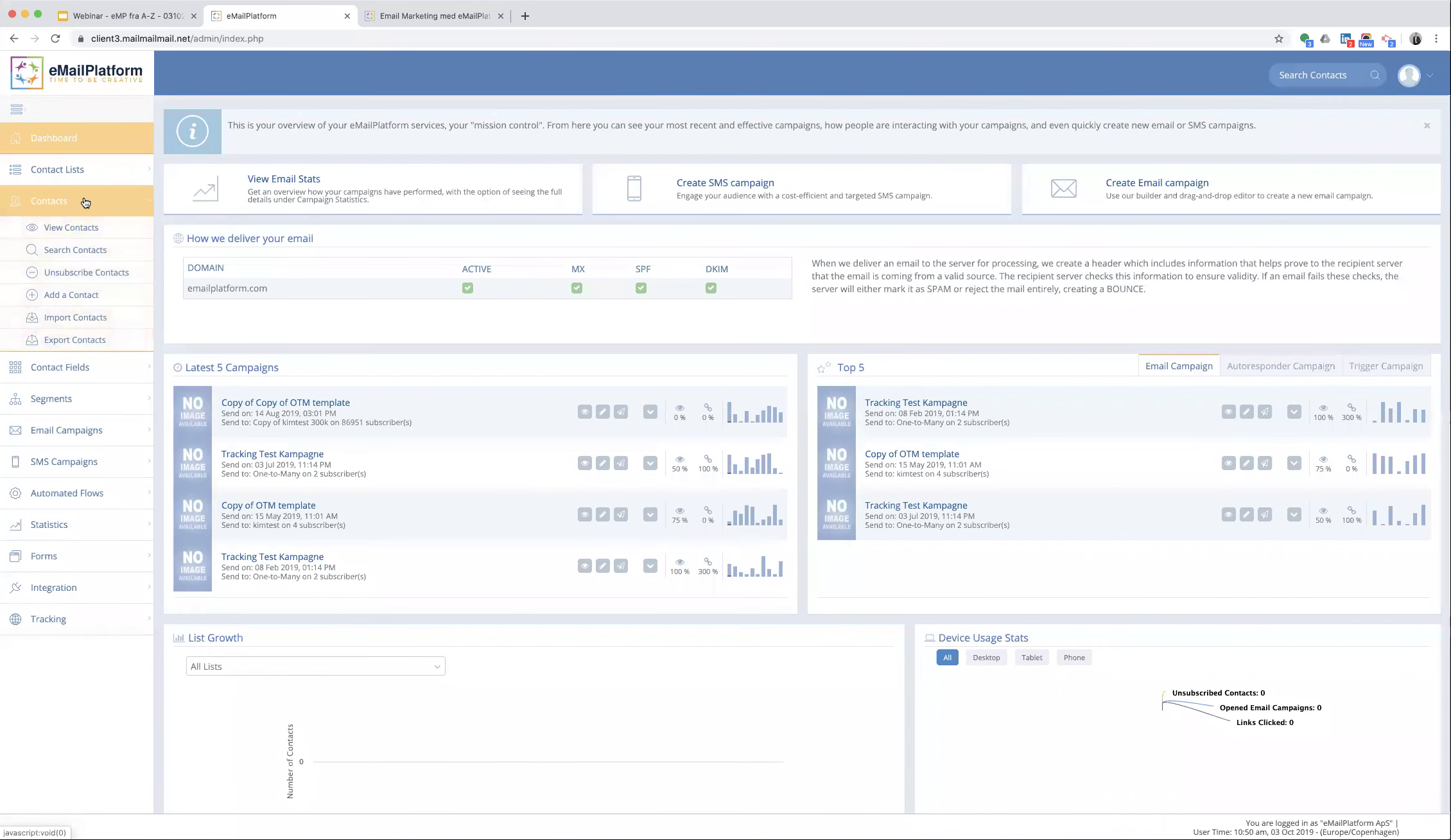
# - After viewing the Add a Contact form, go to Import Contacts and choose the kimtest list
pyautogui.click(86, 300)
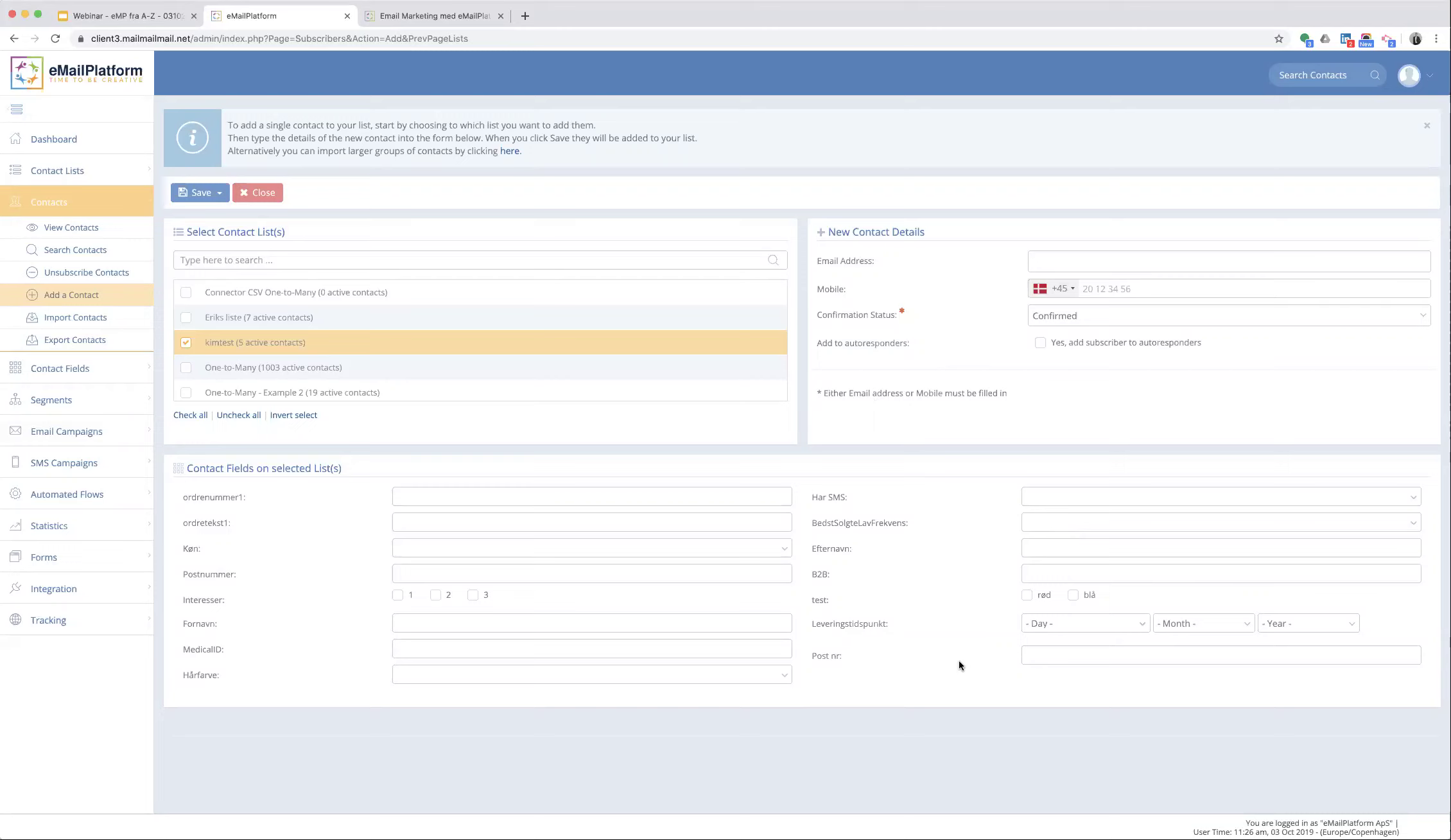
pyautogui.click(74, 318)
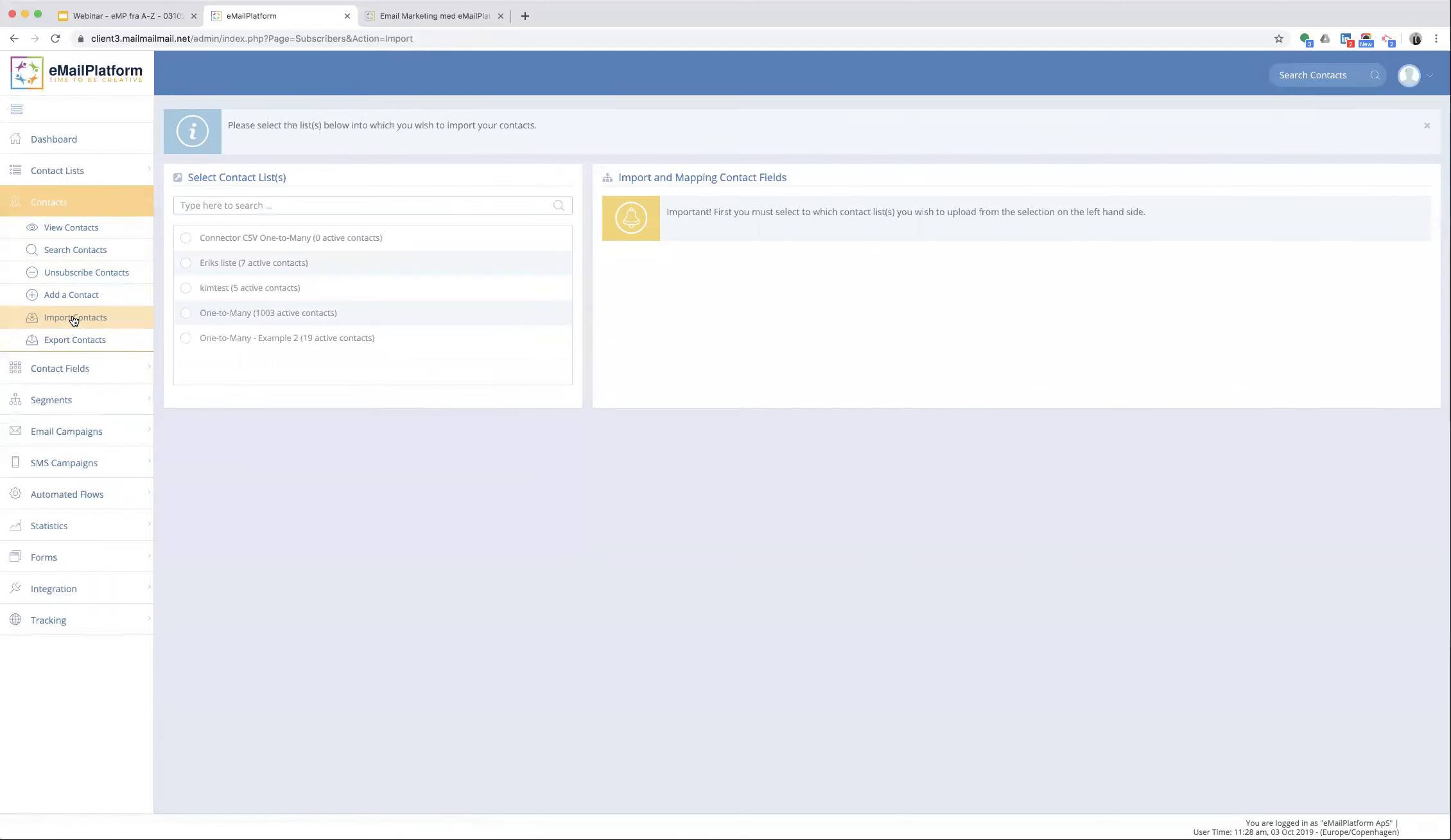
pyautogui.click(204, 291)
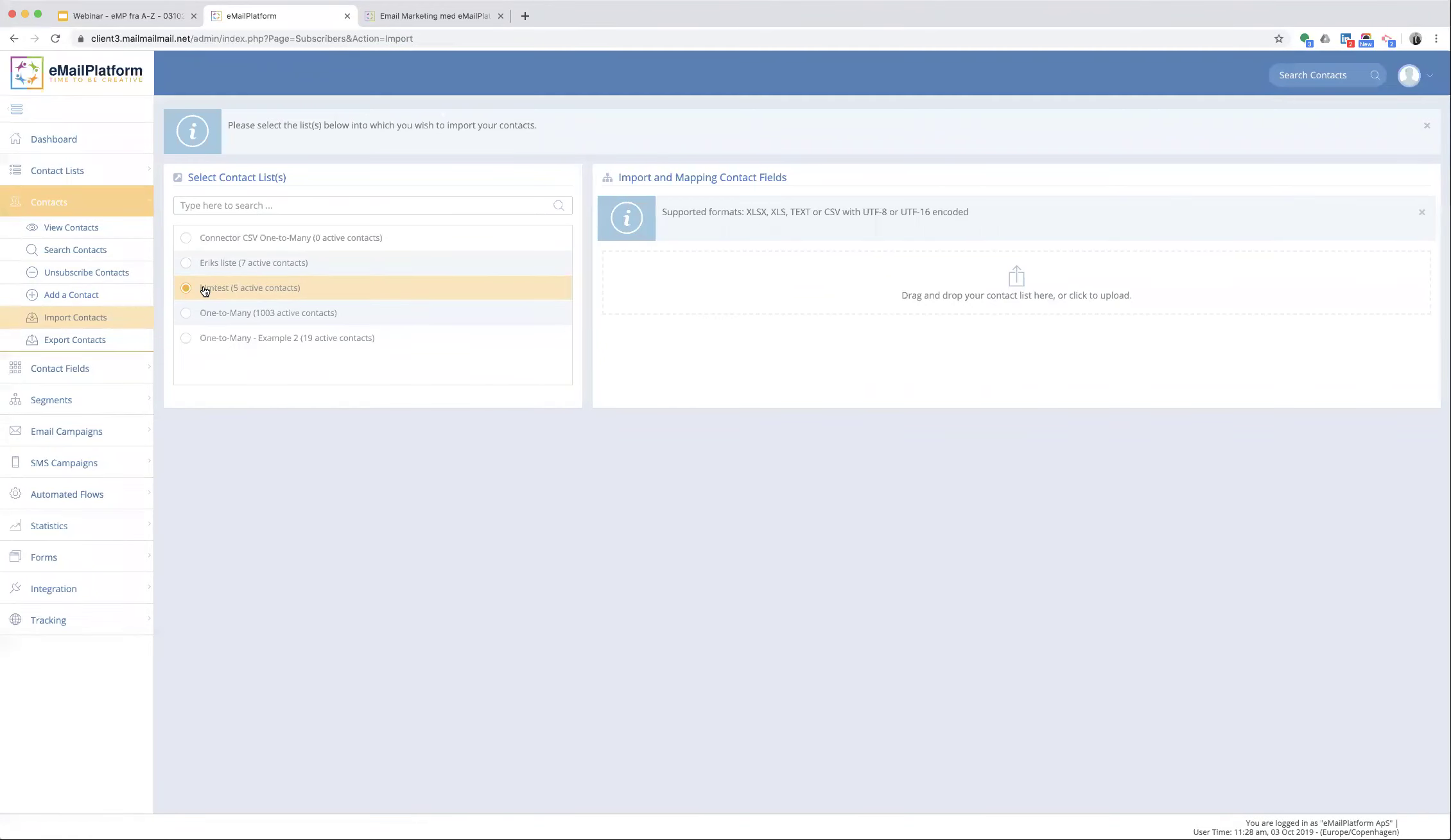
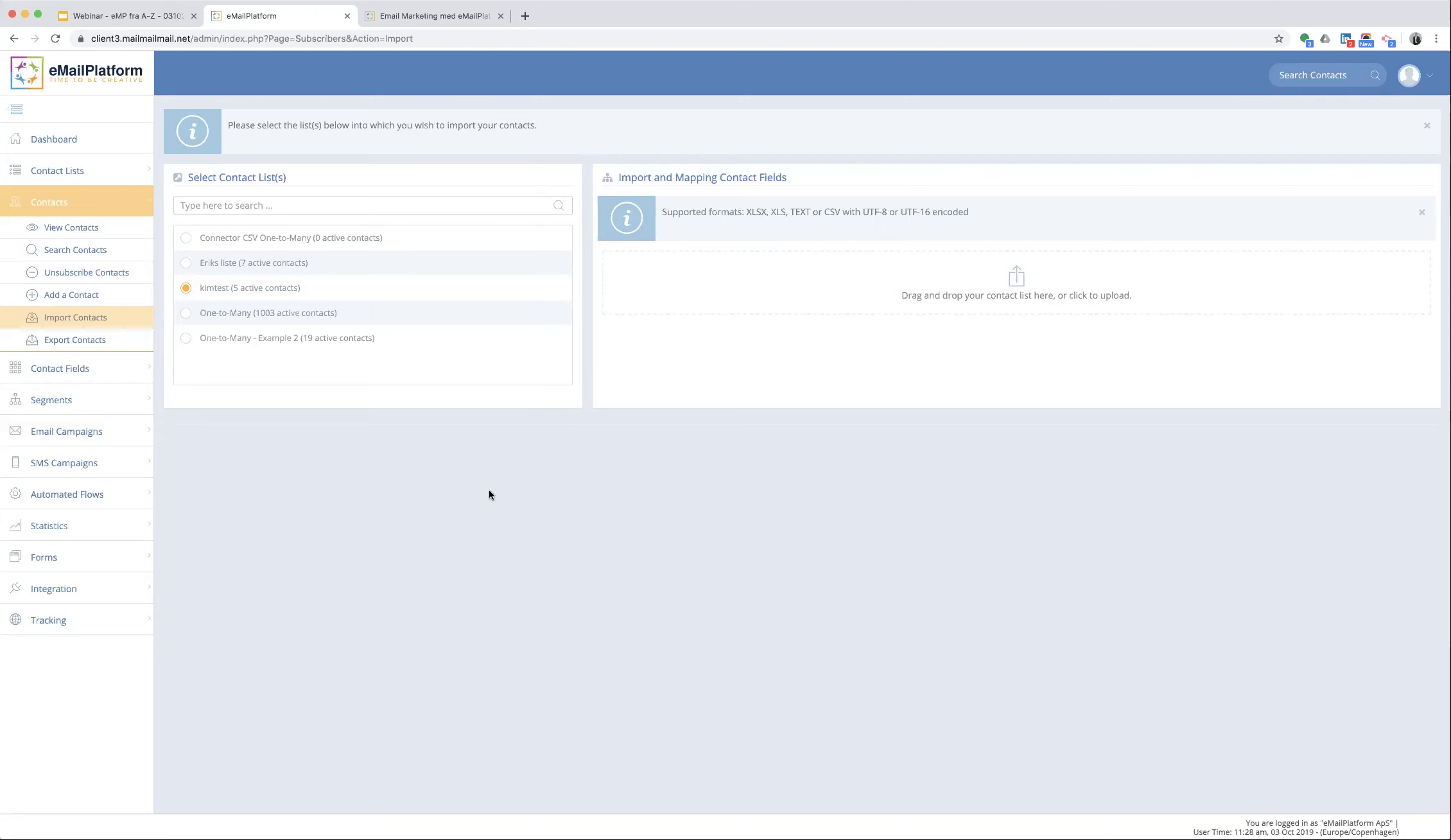
# - Delete the demo API access for 95.156.1.234 so the API access list is empty
pyautogui.click(71, 589)
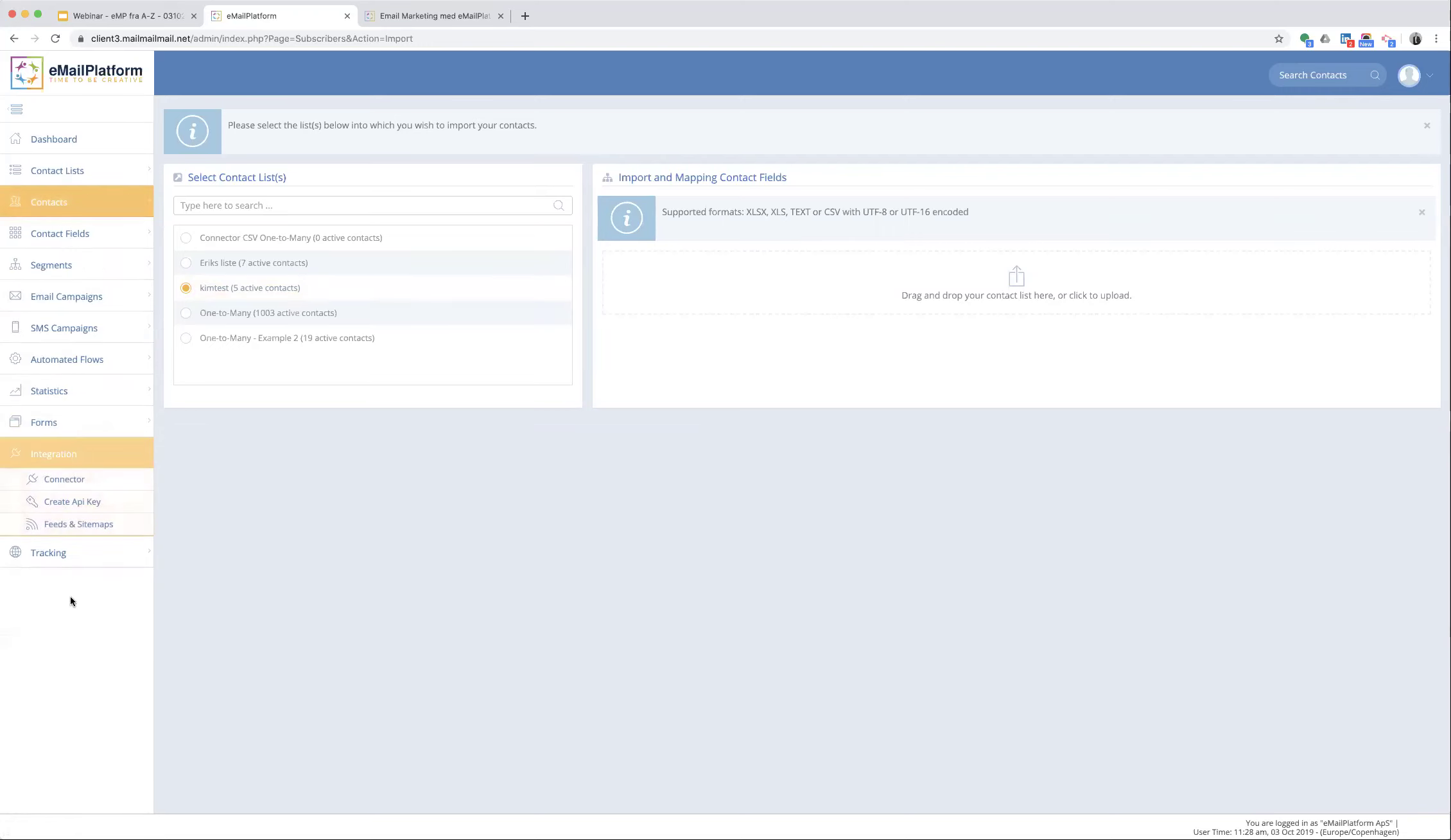
pyautogui.click(64, 507)
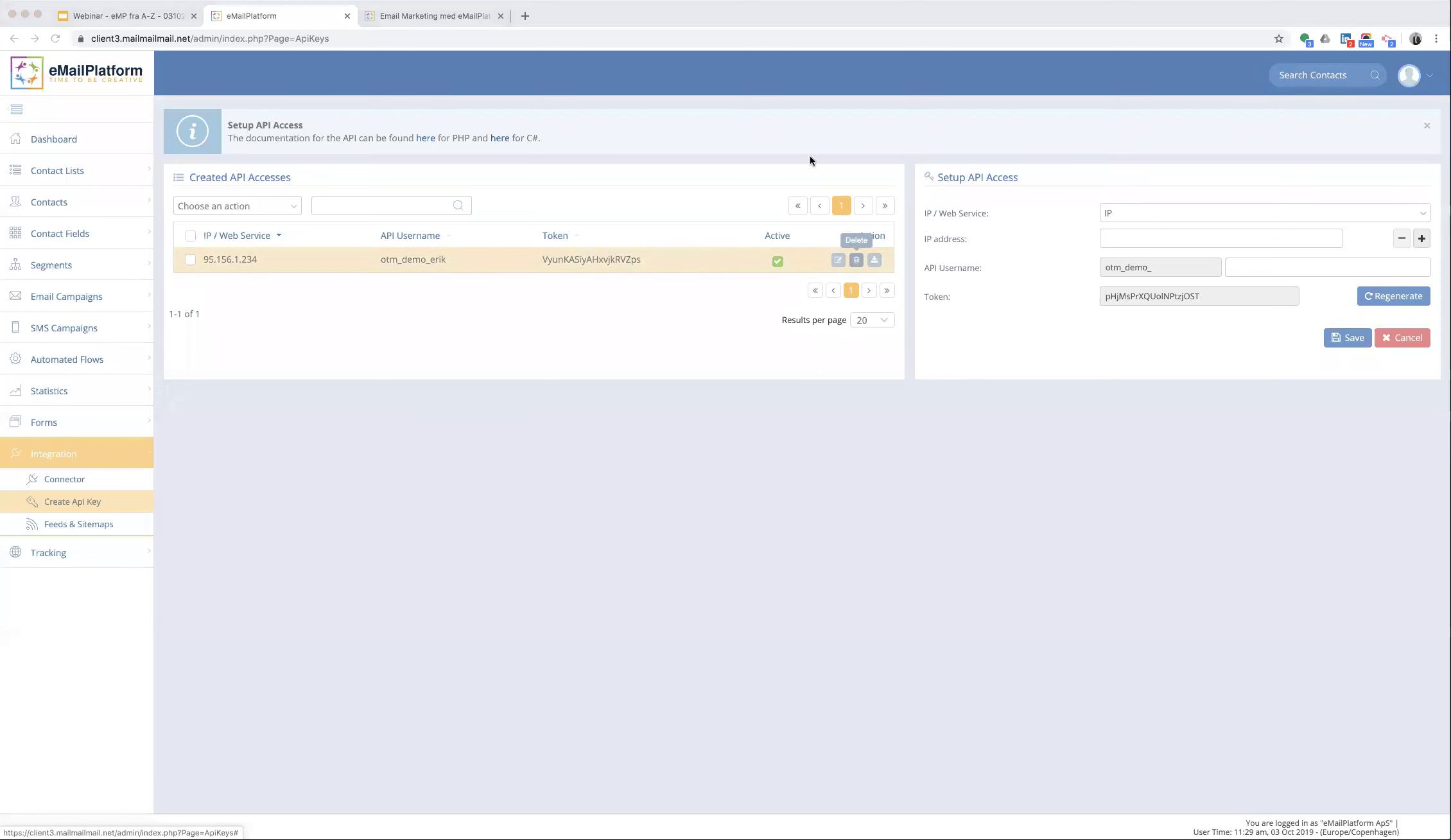
pyautogui.click(831, 113)
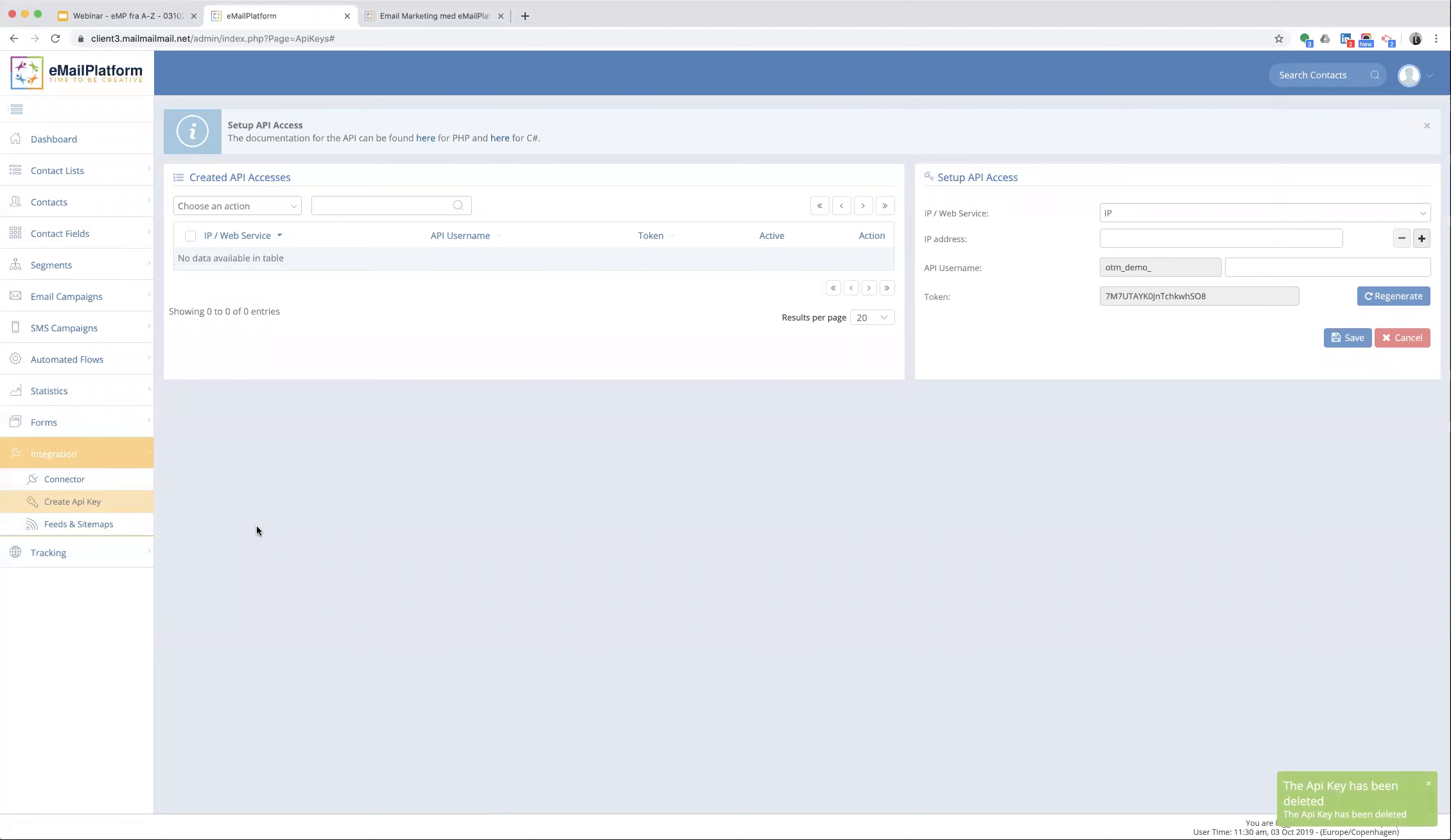
pyautogui.click(67, 482)
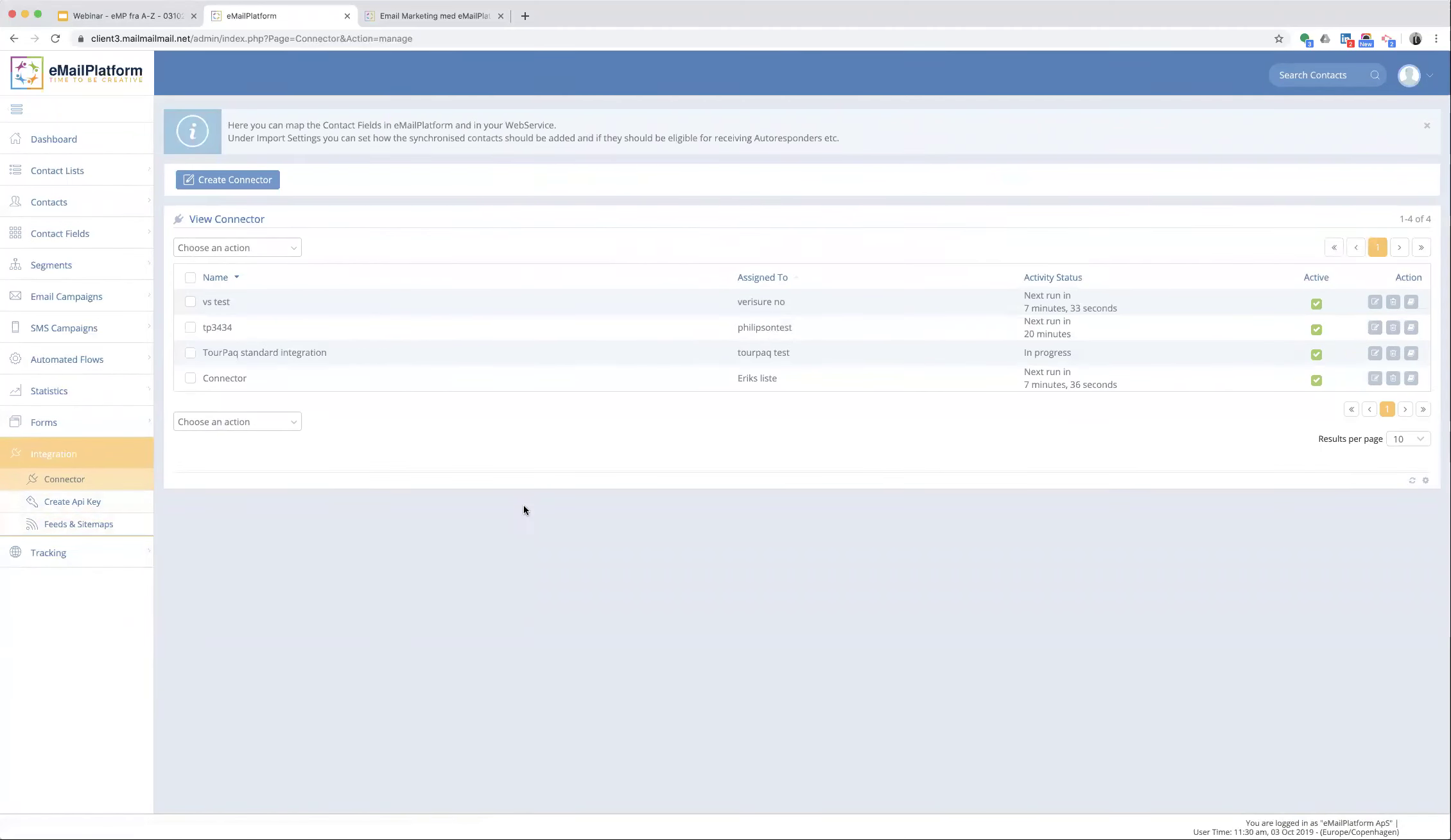
# - Start a new connector for the kimtest list using HTTP Basic authentication
pyautogui.click(228, 183)
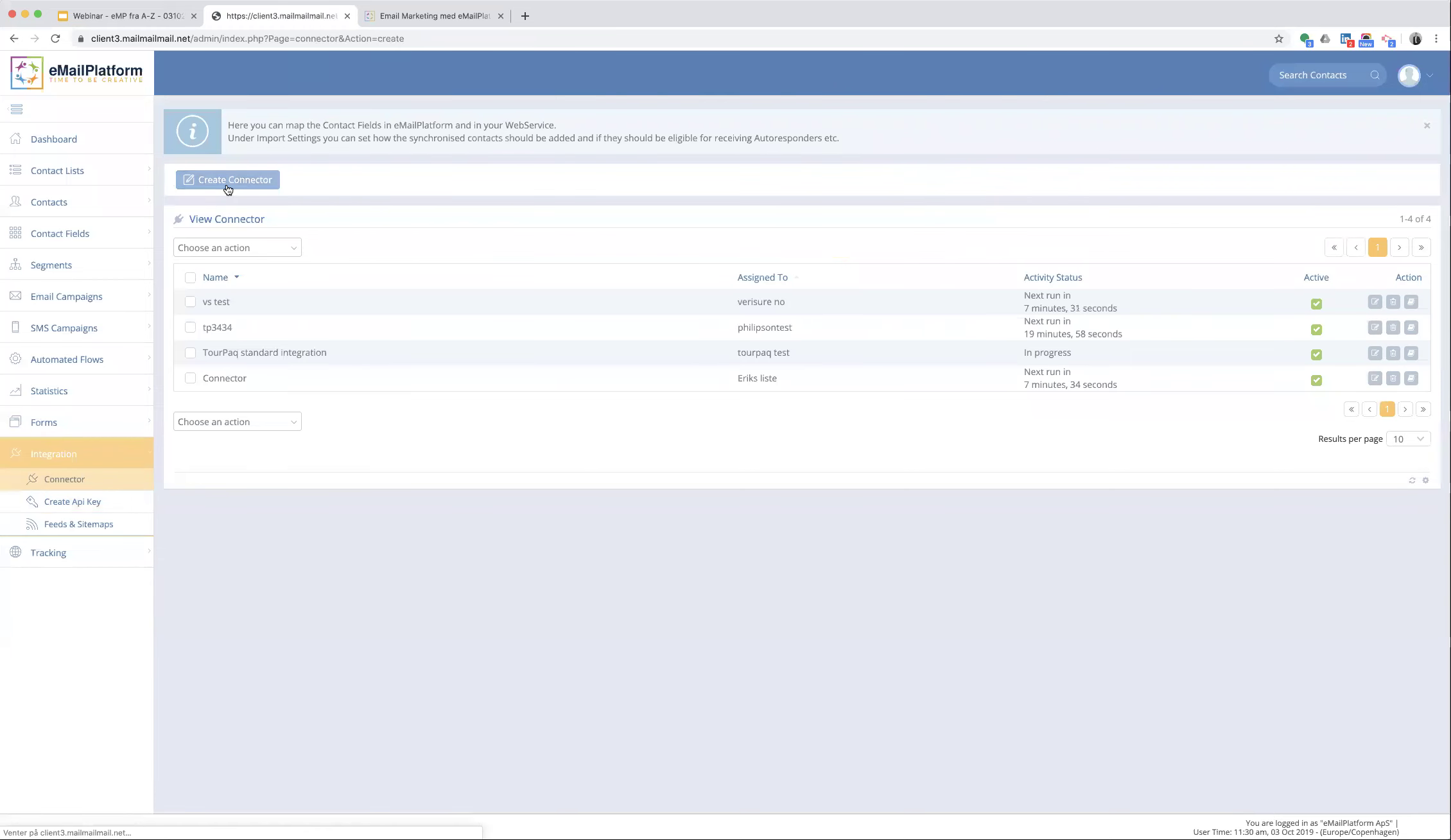
pyautogui.click(224, 379)
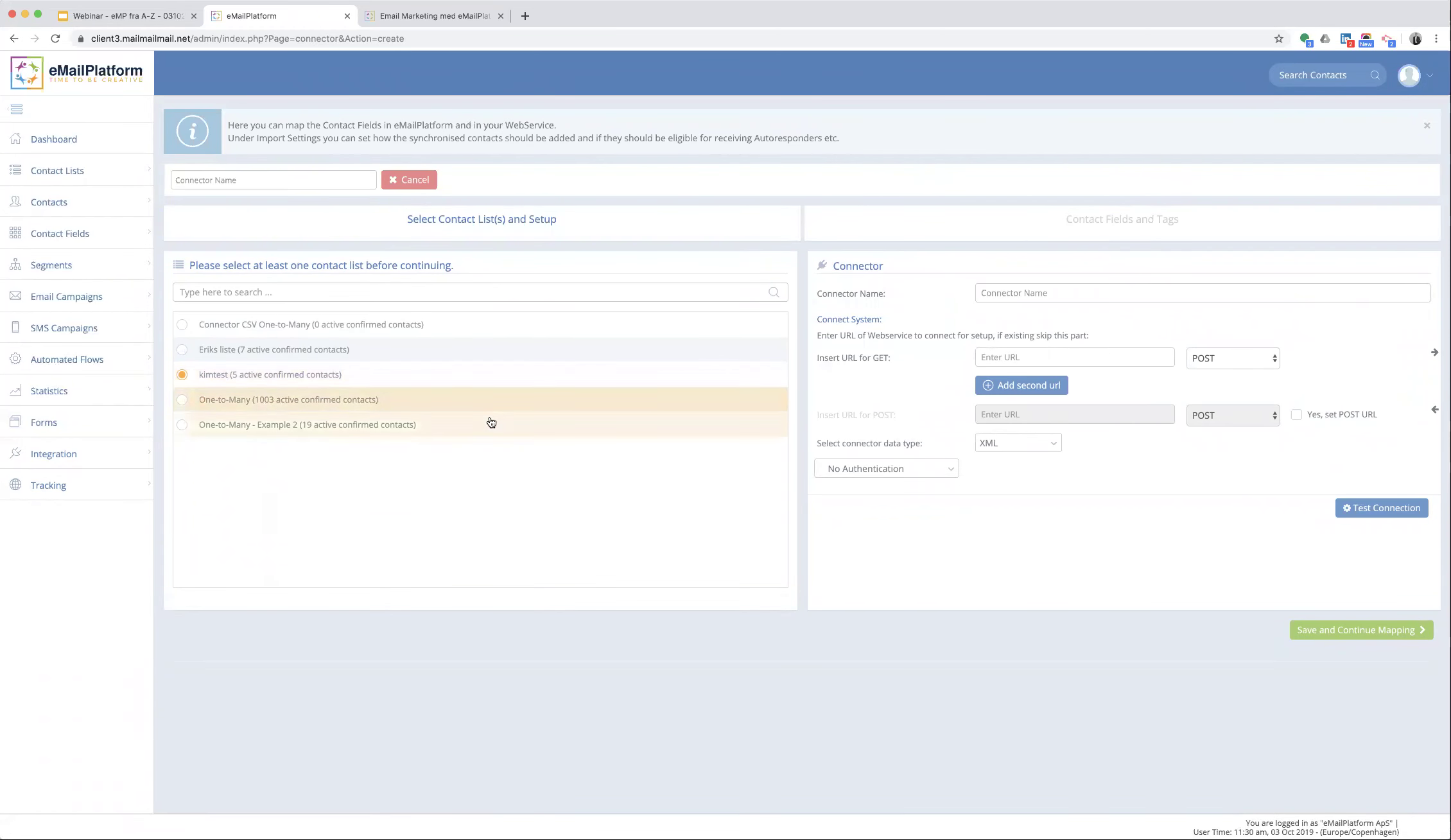
pyautogui.click(883, 469)
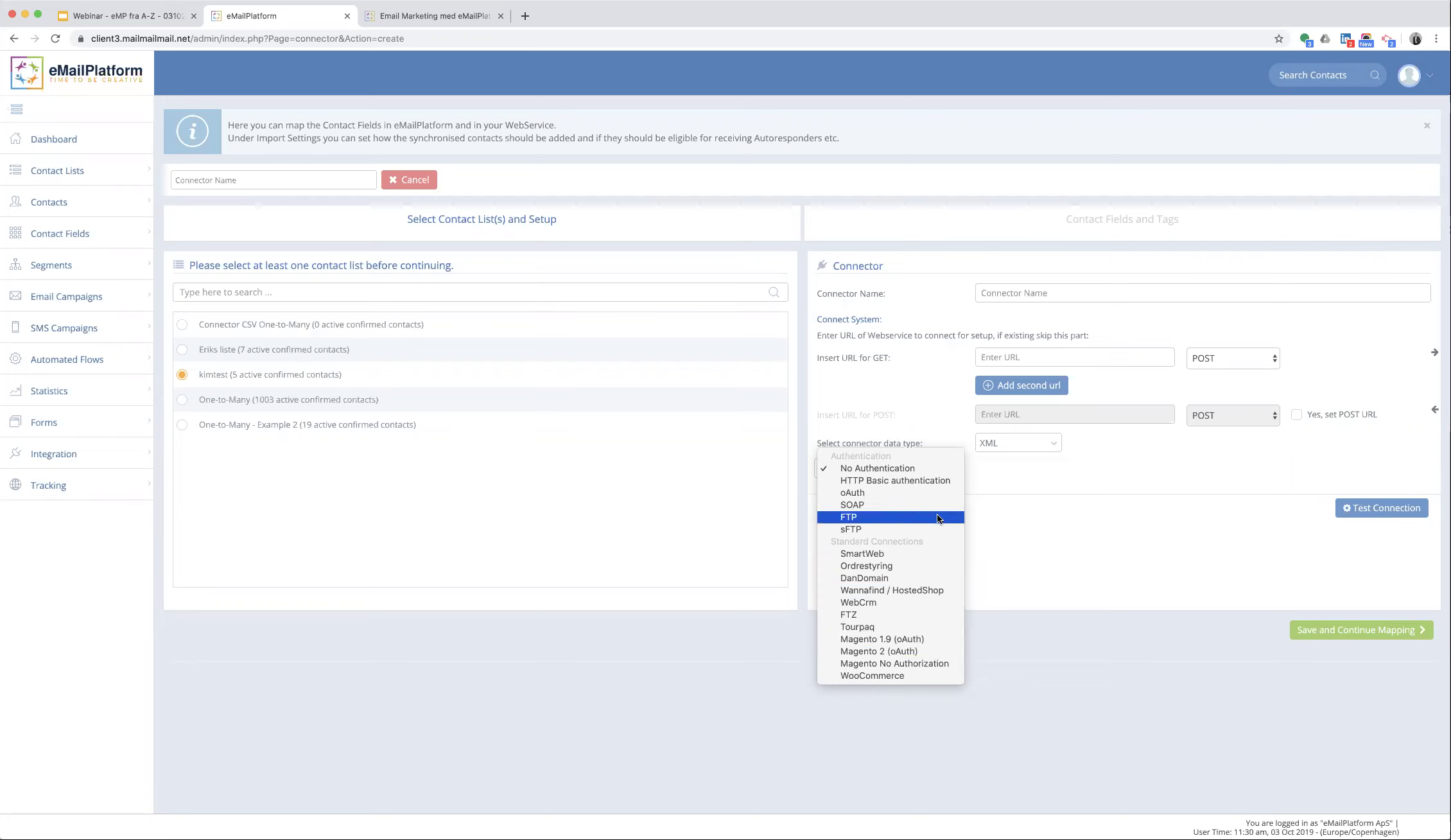
pyautogui.click(932, 480)
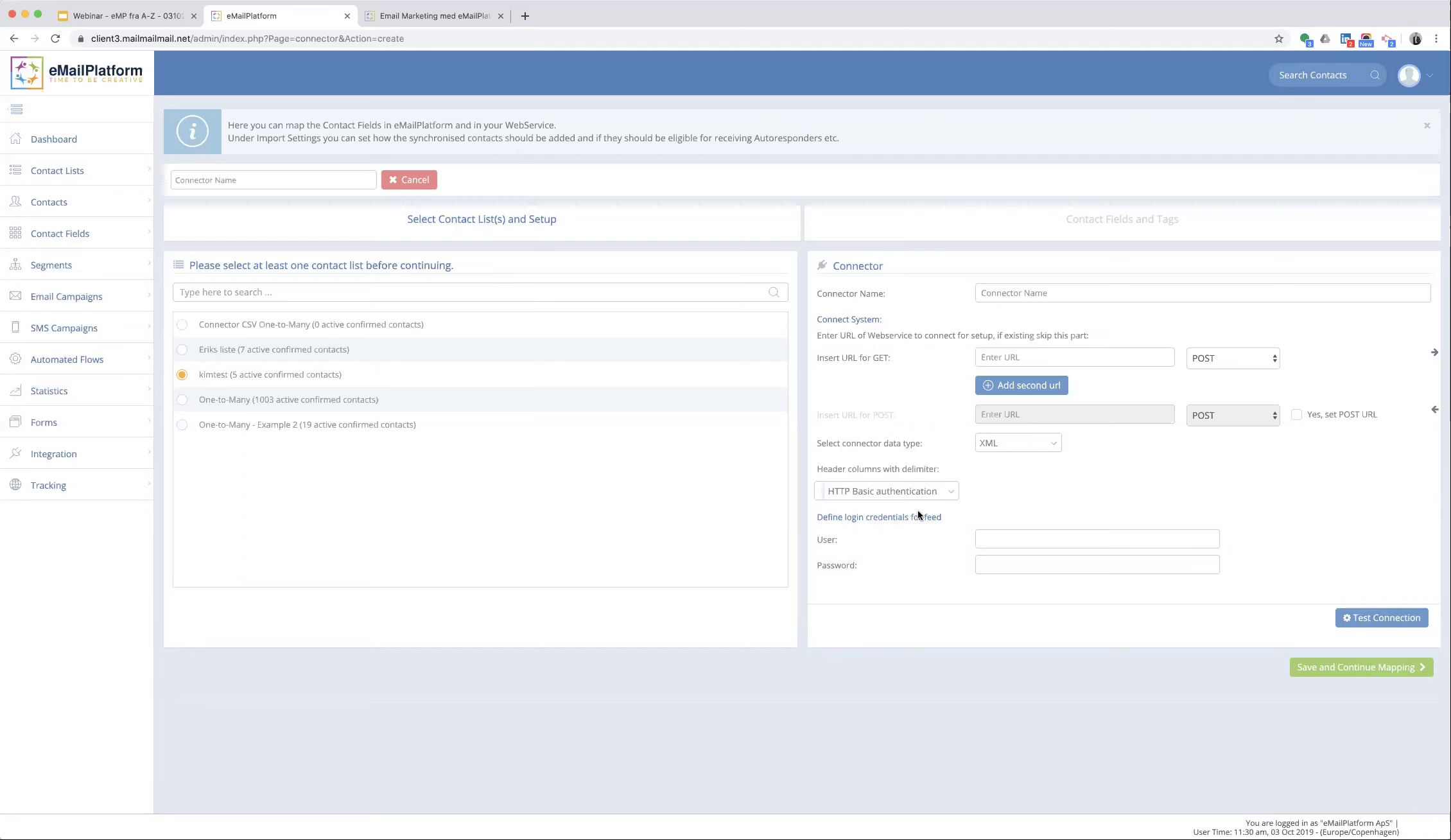
# - Switch the connector to sFTP and clear the autofilled username and password
pyautogui.click(888, 491)
pyautogui.click(903, 541)
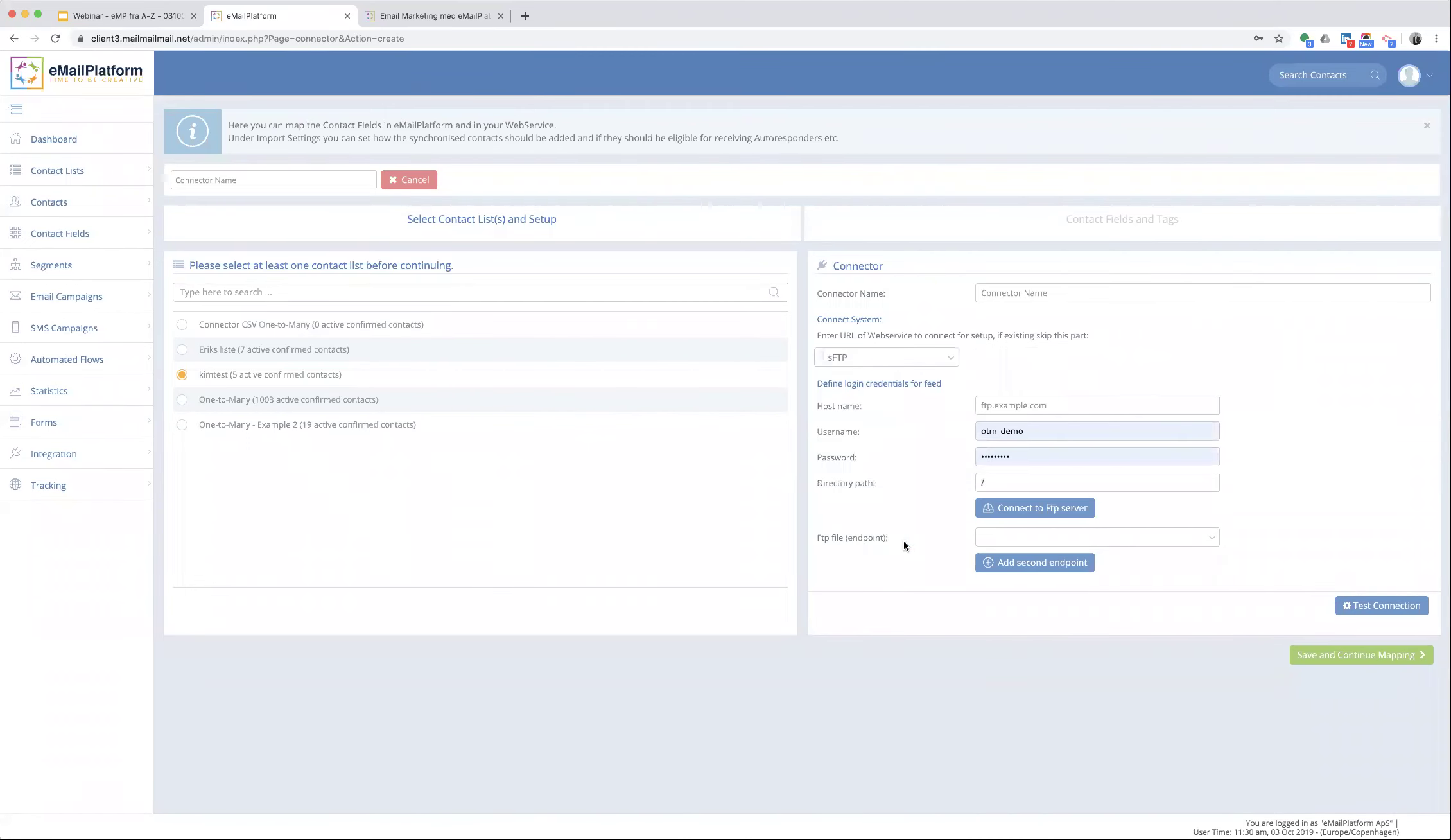
pyautogui.click(1027, 428)
pyautogui.press('super+a')
pyautogui.press('BackSpace')
pyautogui.press('Tab')
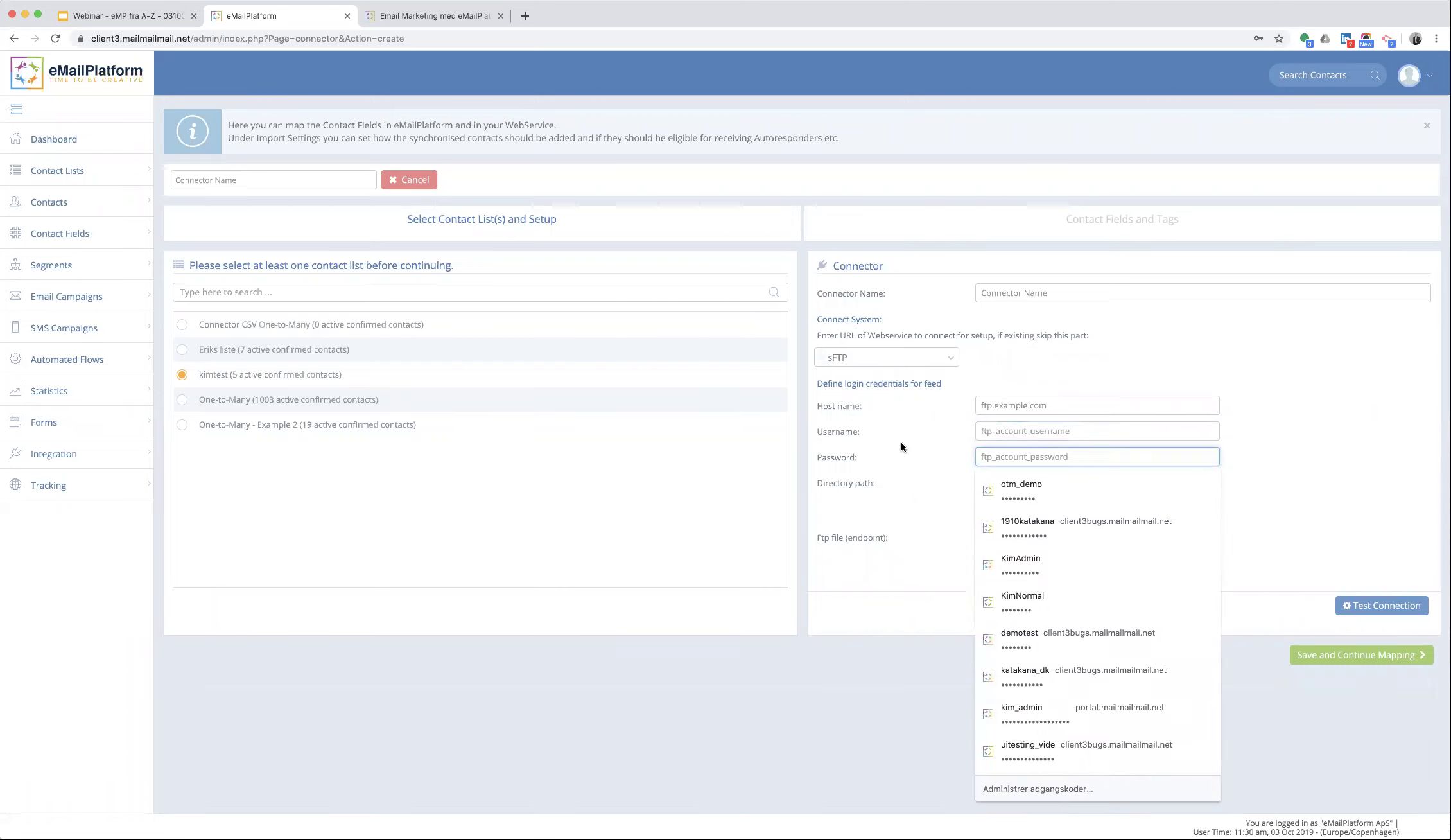
pyautogui.click(901, 447)
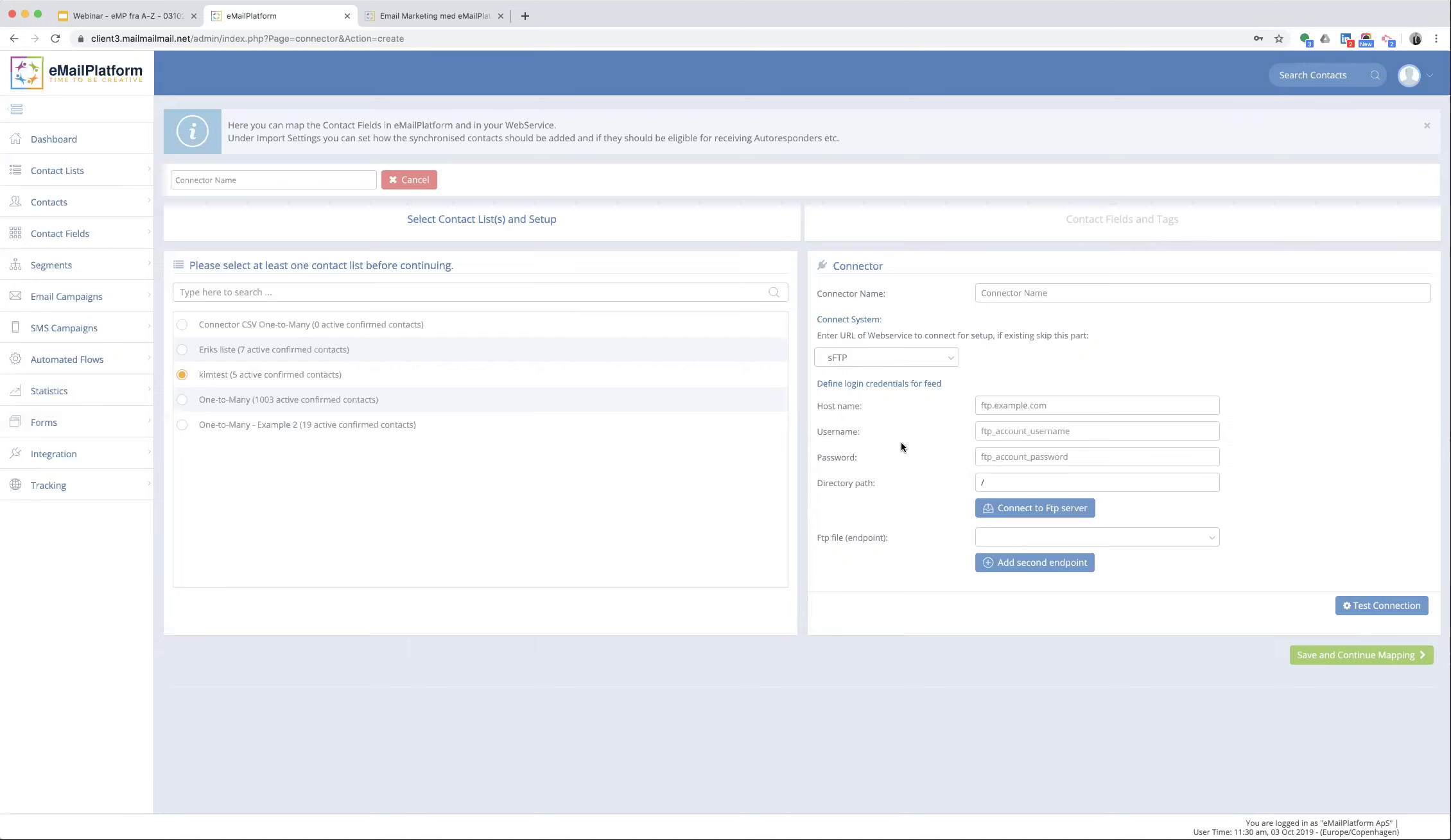
# - Start a new contact list named a-z
pyautogui.click(55, 235)
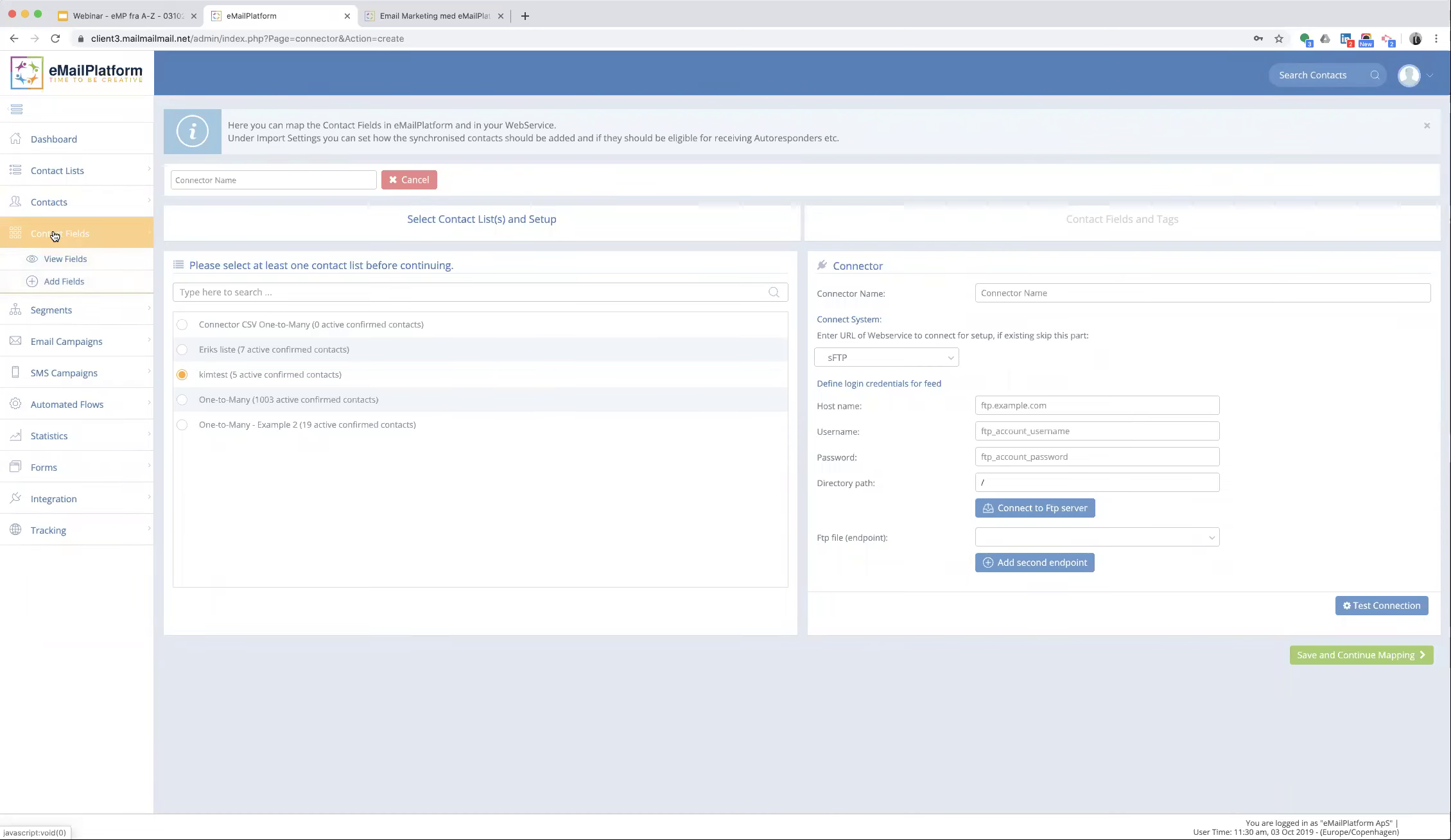
pyautogui.click(53, 172)
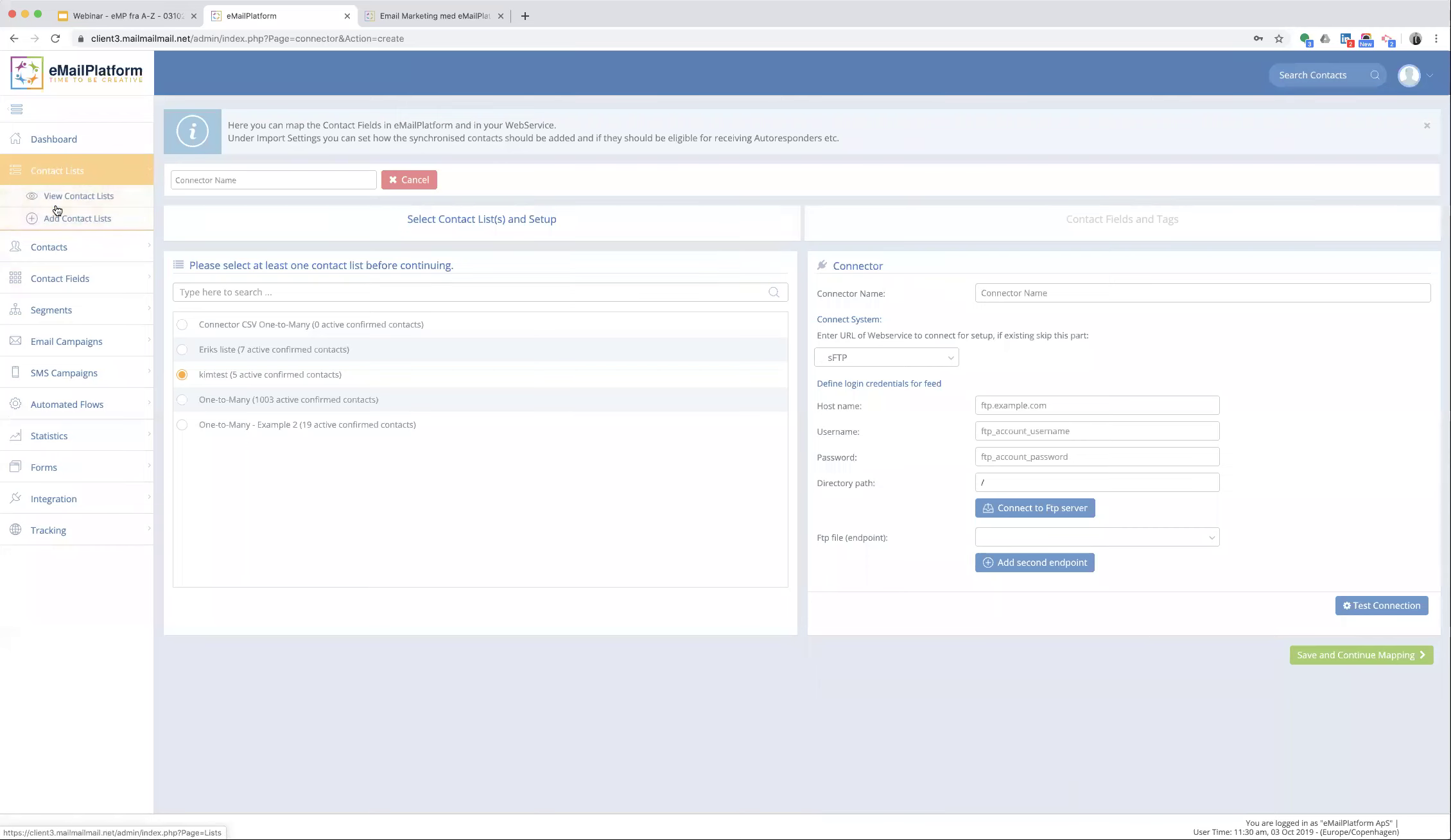
pyautogui.click(59, 219)
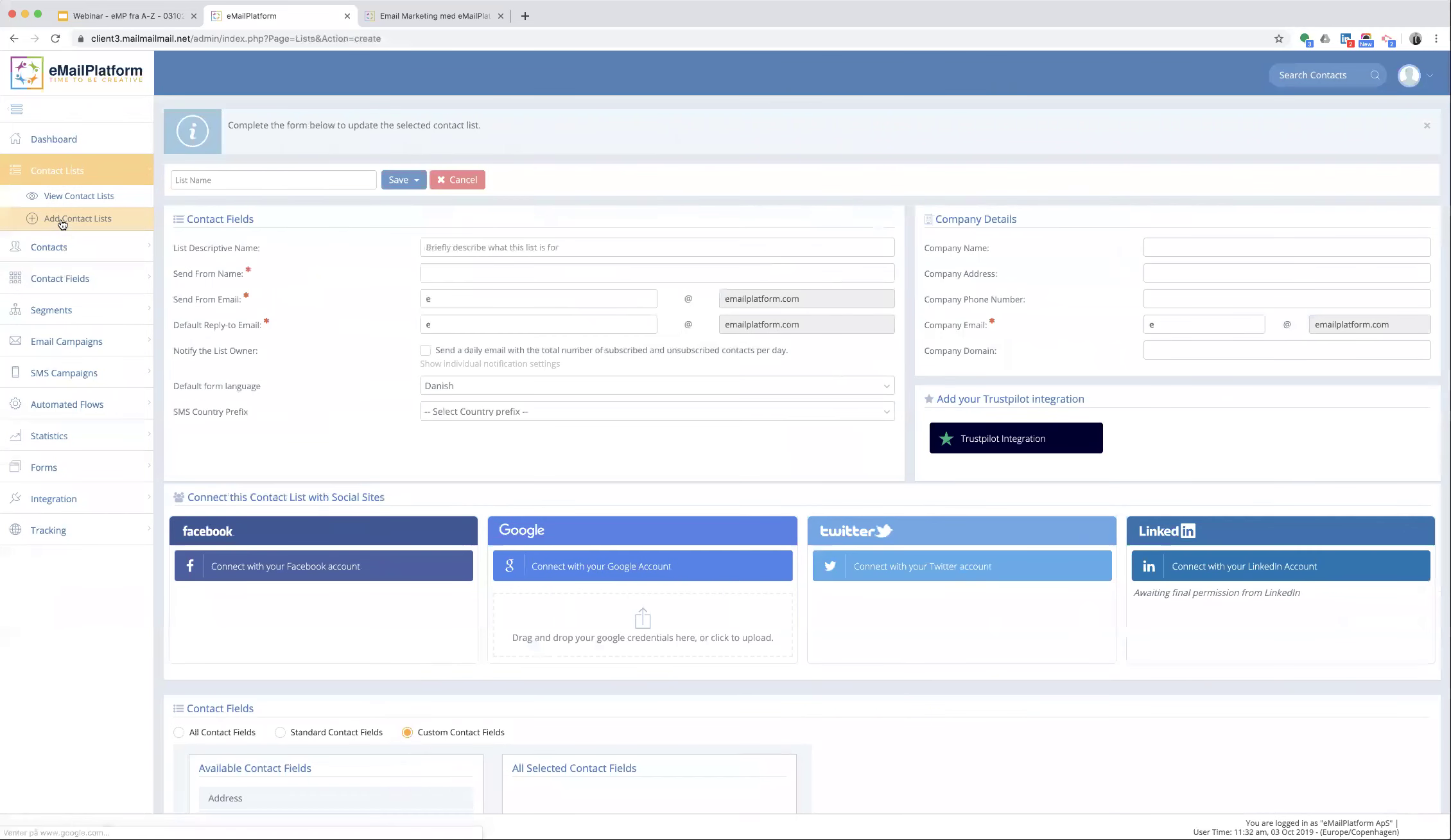
pyautogui.click(221, 187)
pyautogui.write('a-z')
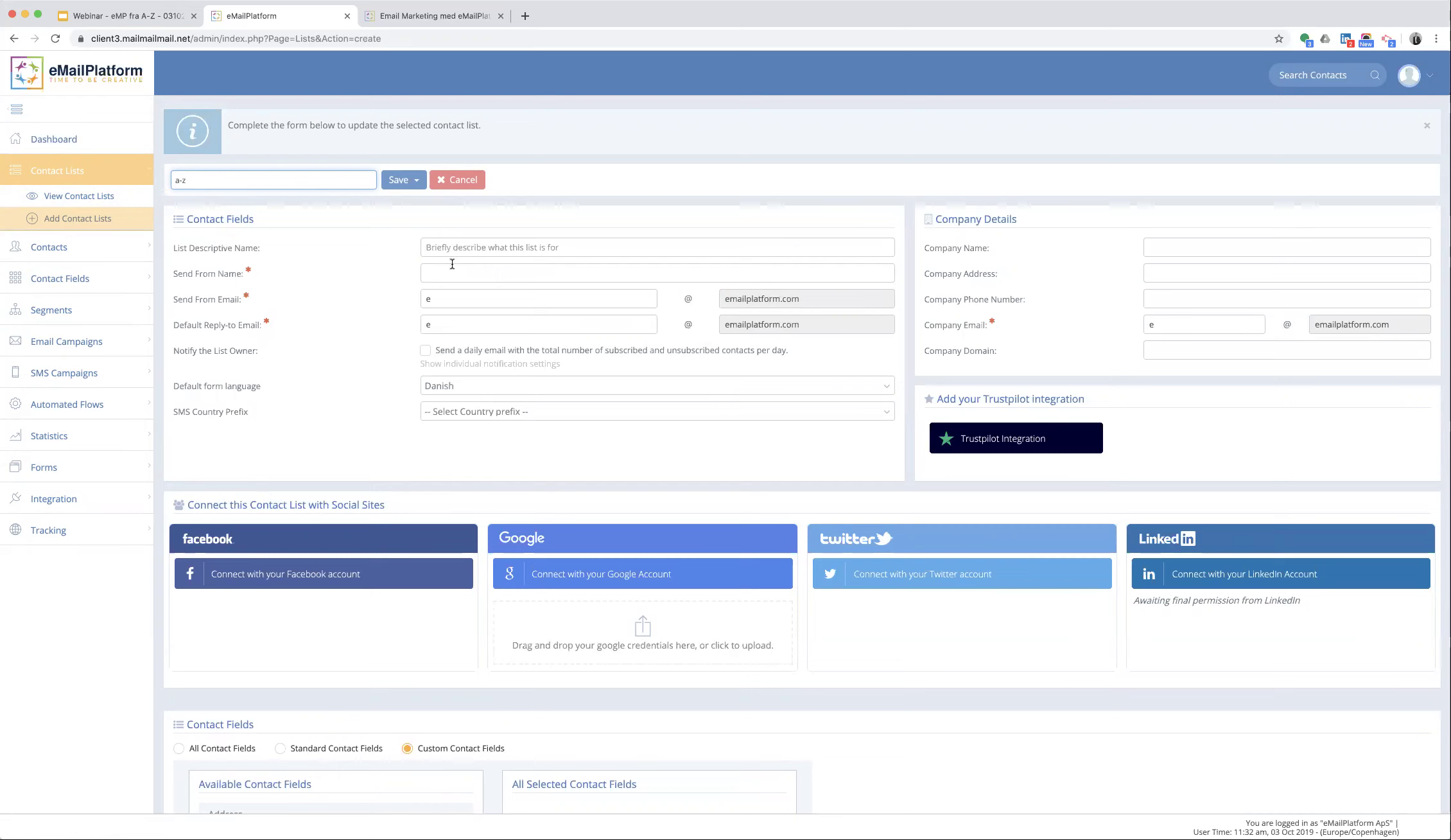
# - Fill in description 'demo på dagens webinar', sender name 'Webinar demo', and marketing sender and reply-to addresses
pyautogui.click(430, 249)
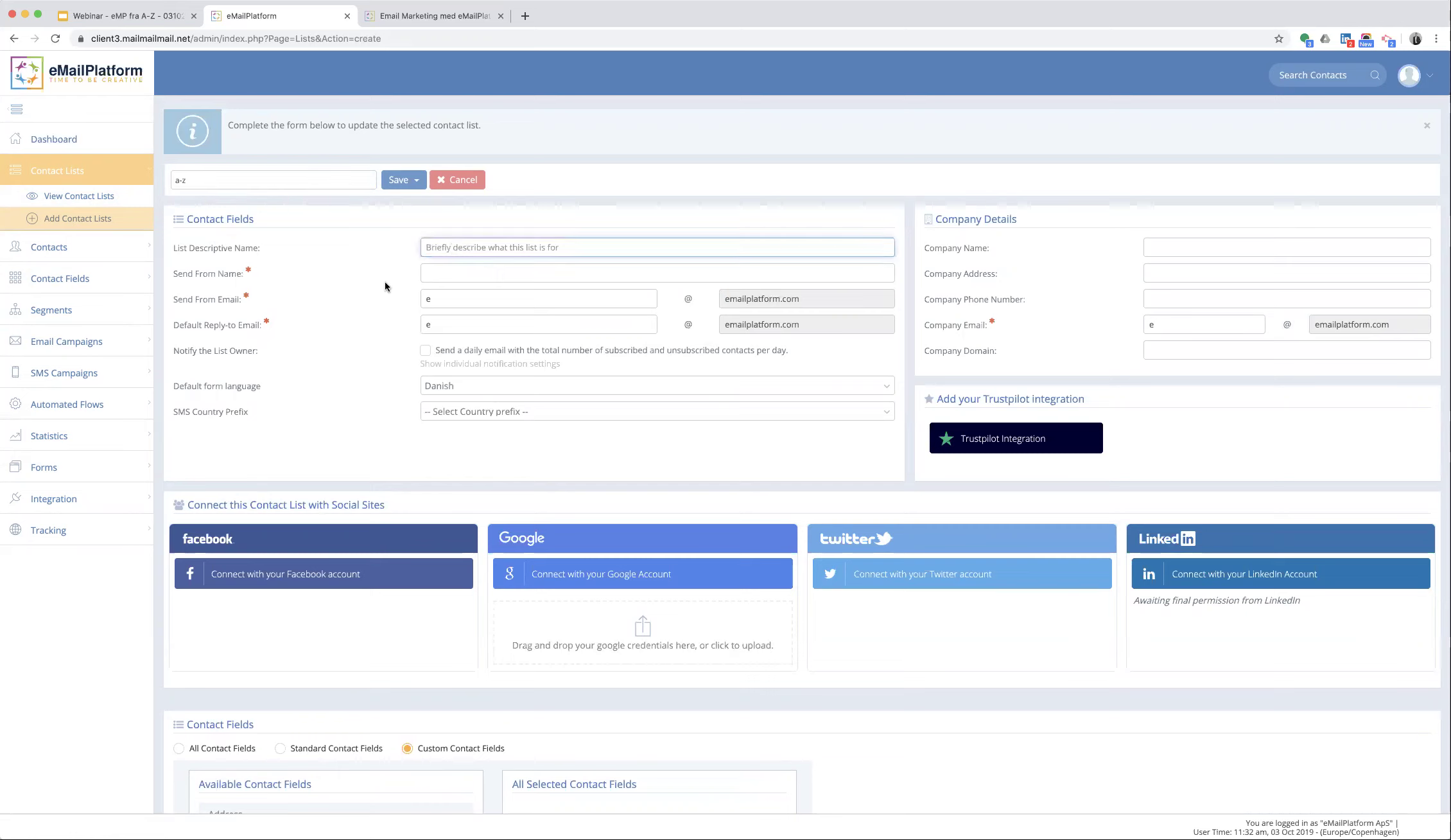
pyautogui.write('demo på dagens webinar')
pyautogui.click(449, 273)
pyautogui.write('Webinar demo')
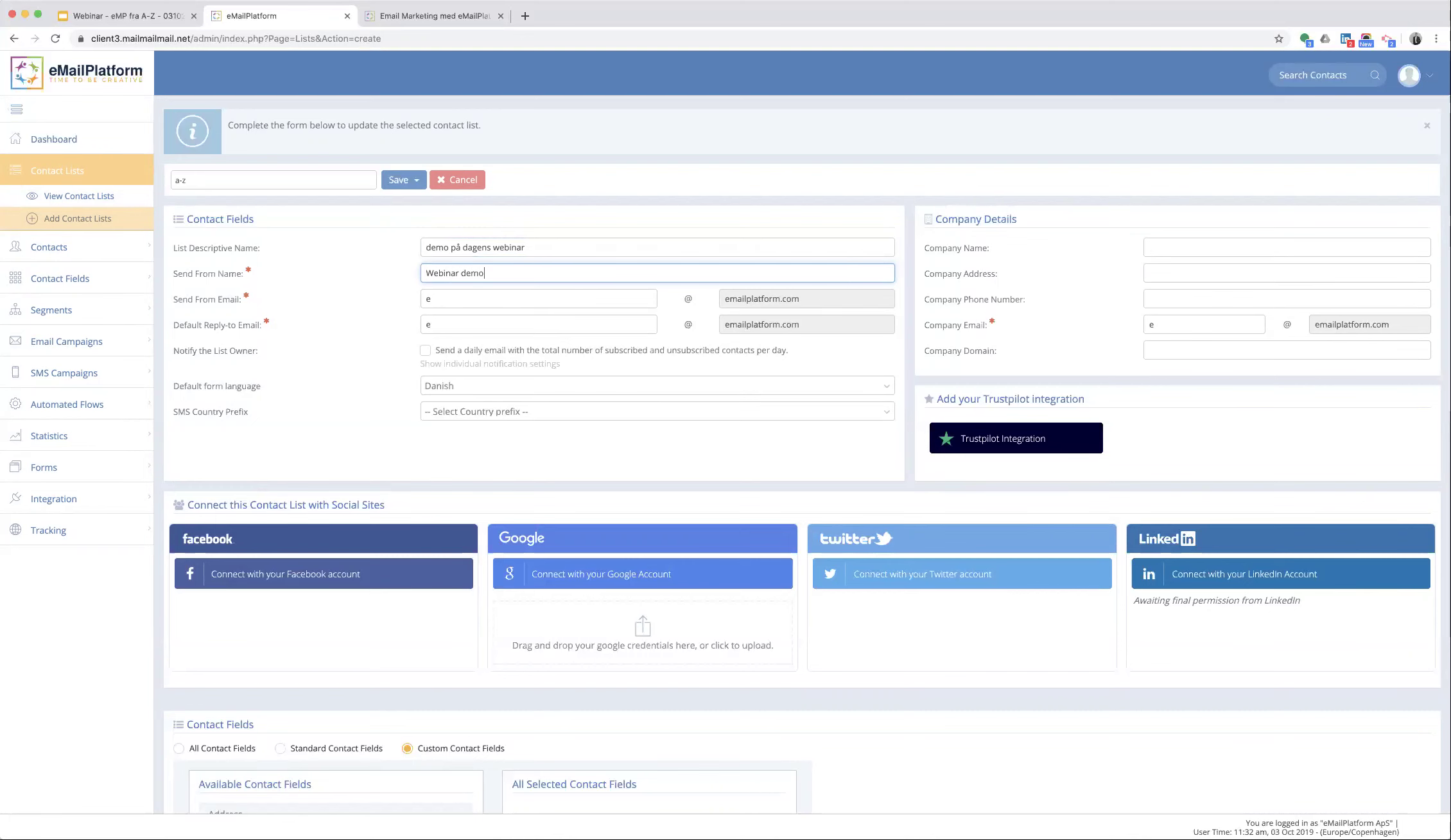
pyautogui.click(442, 298)
pyautogui.write('marketing')
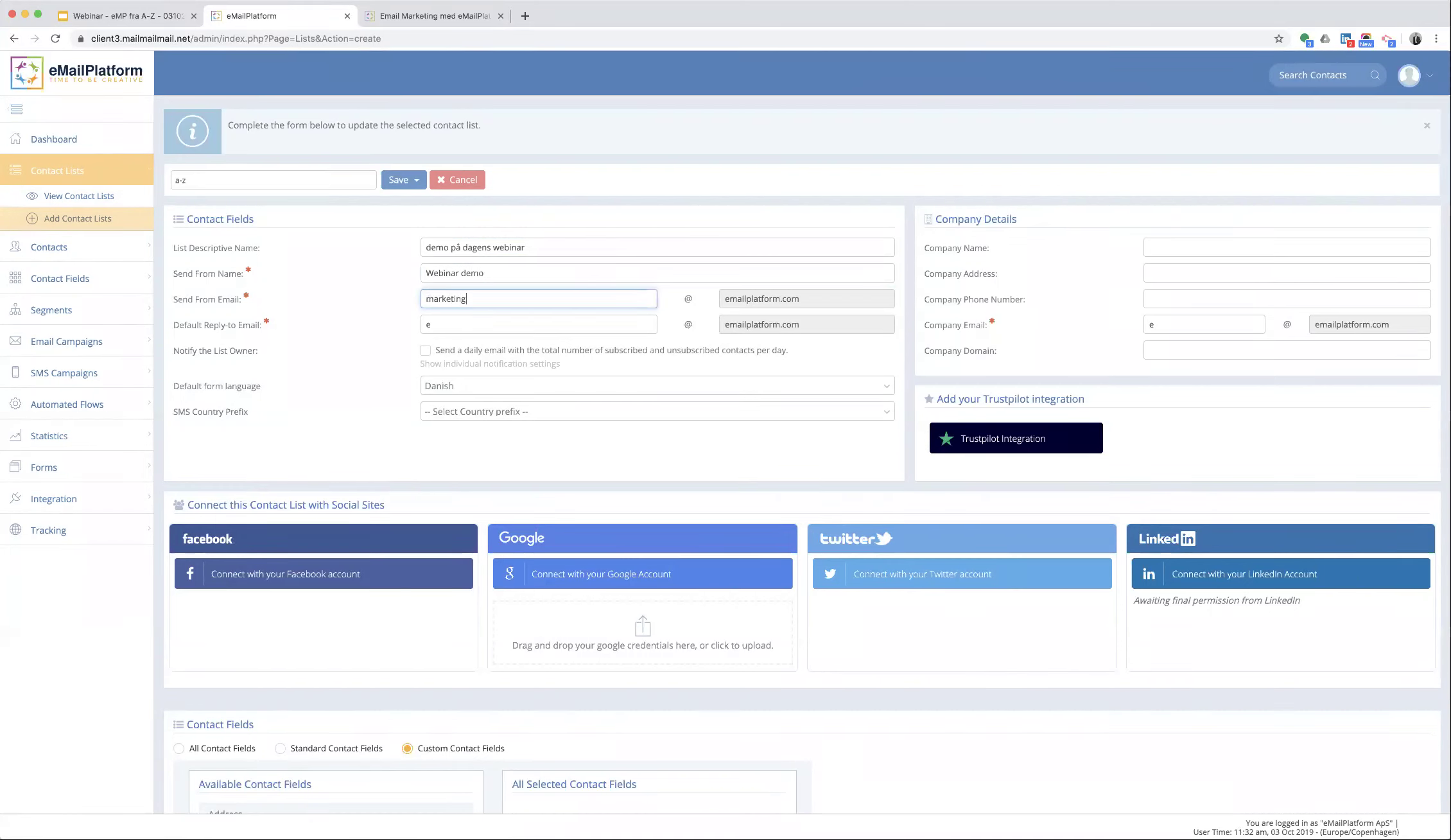
pyautogui.press('Tab')
pyautogui.write('marketing')
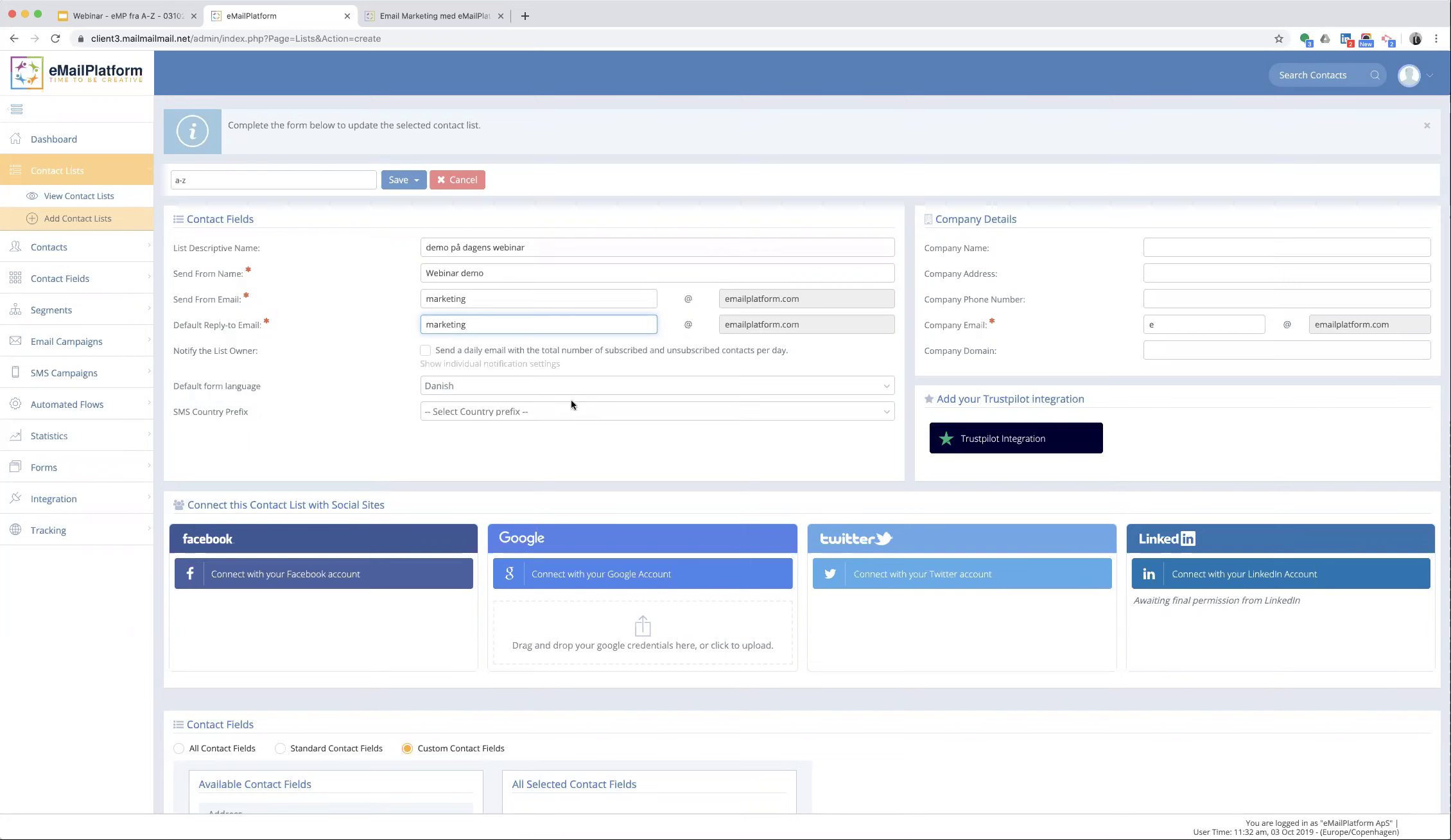
# - Choose Denmark +45 as the list's SMS country prefix
pyautogui.click(575, 407)
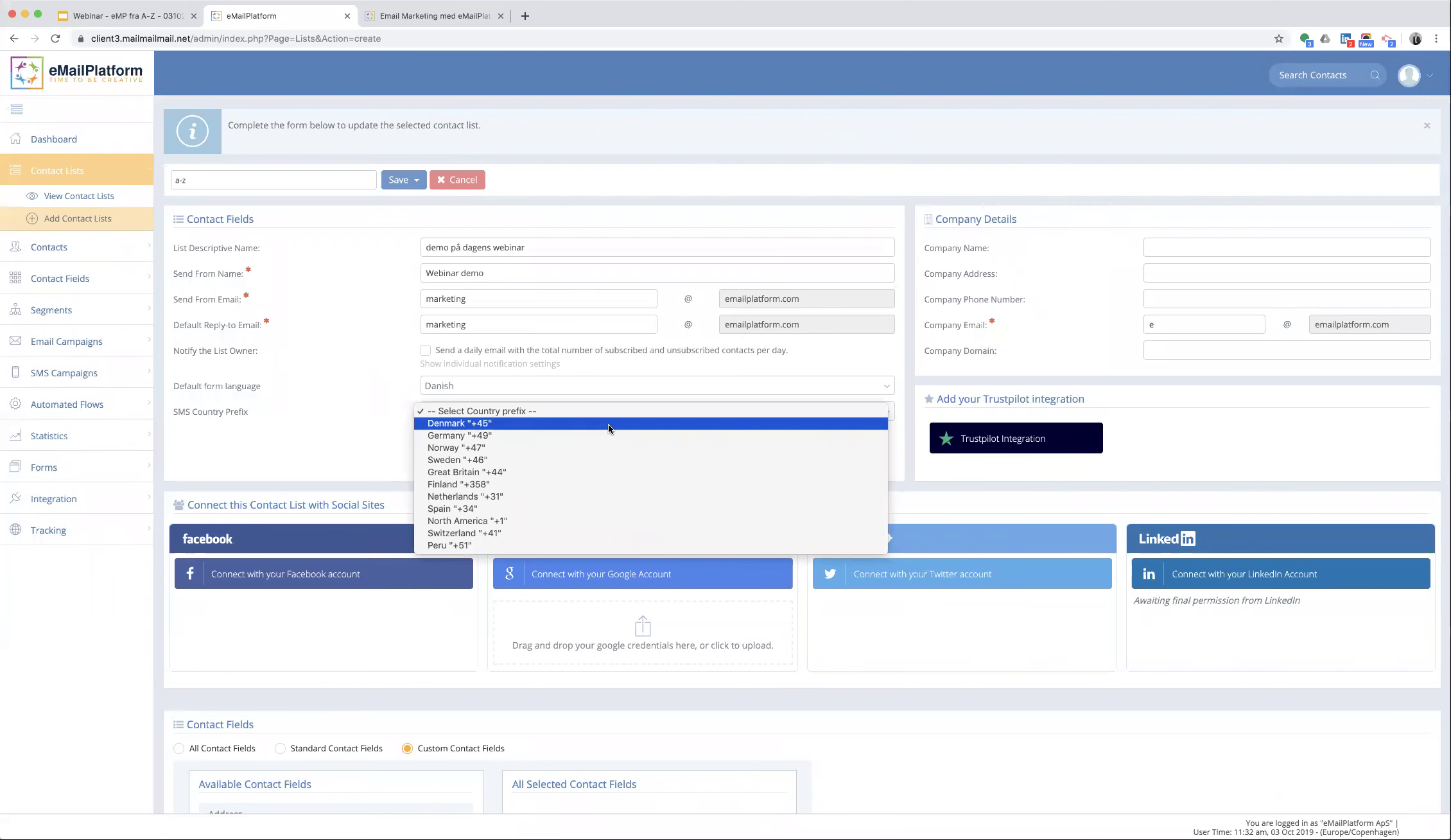
pyautogui.click(608, 424)
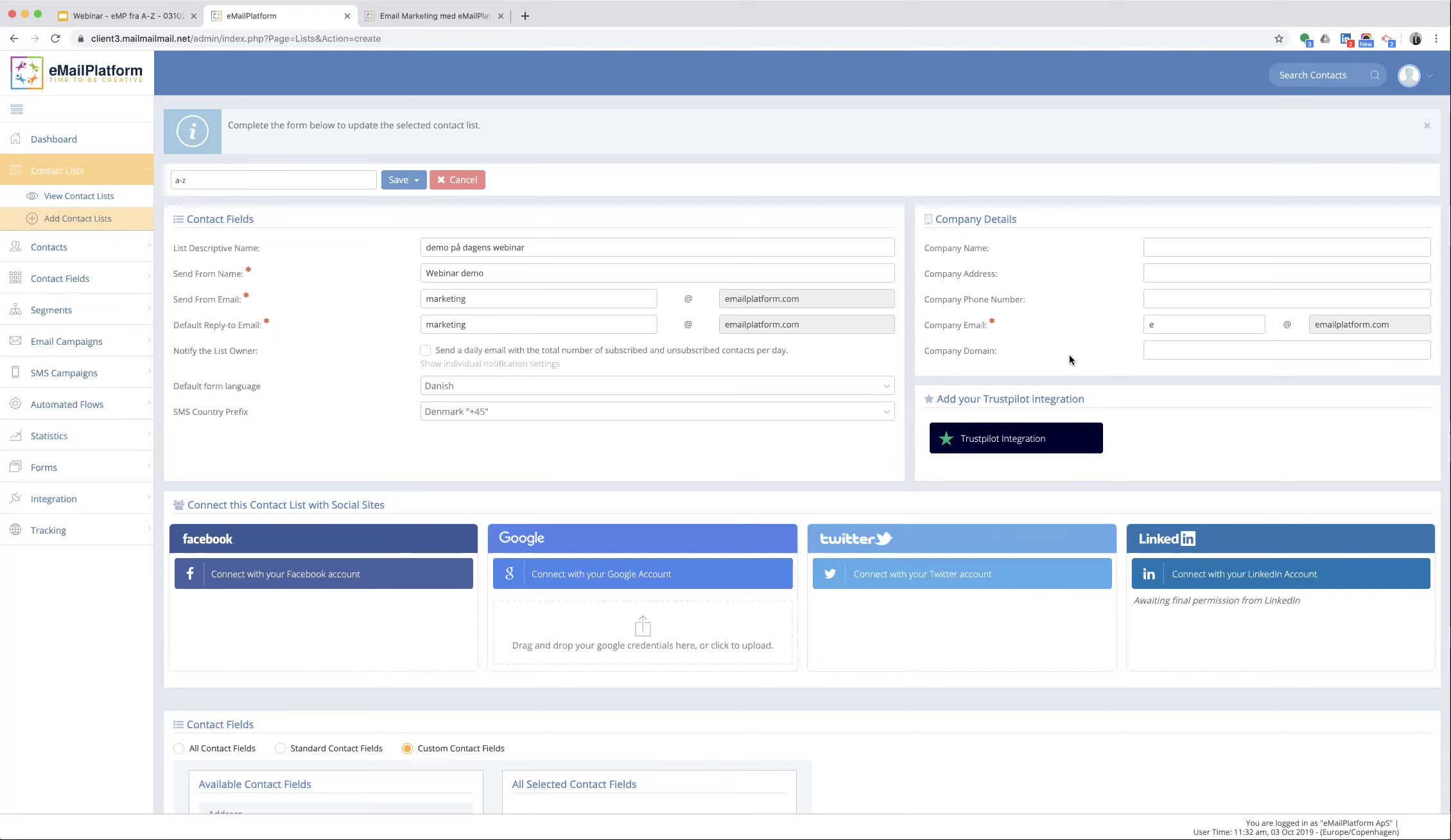
pyautogui.click(1013, 435)
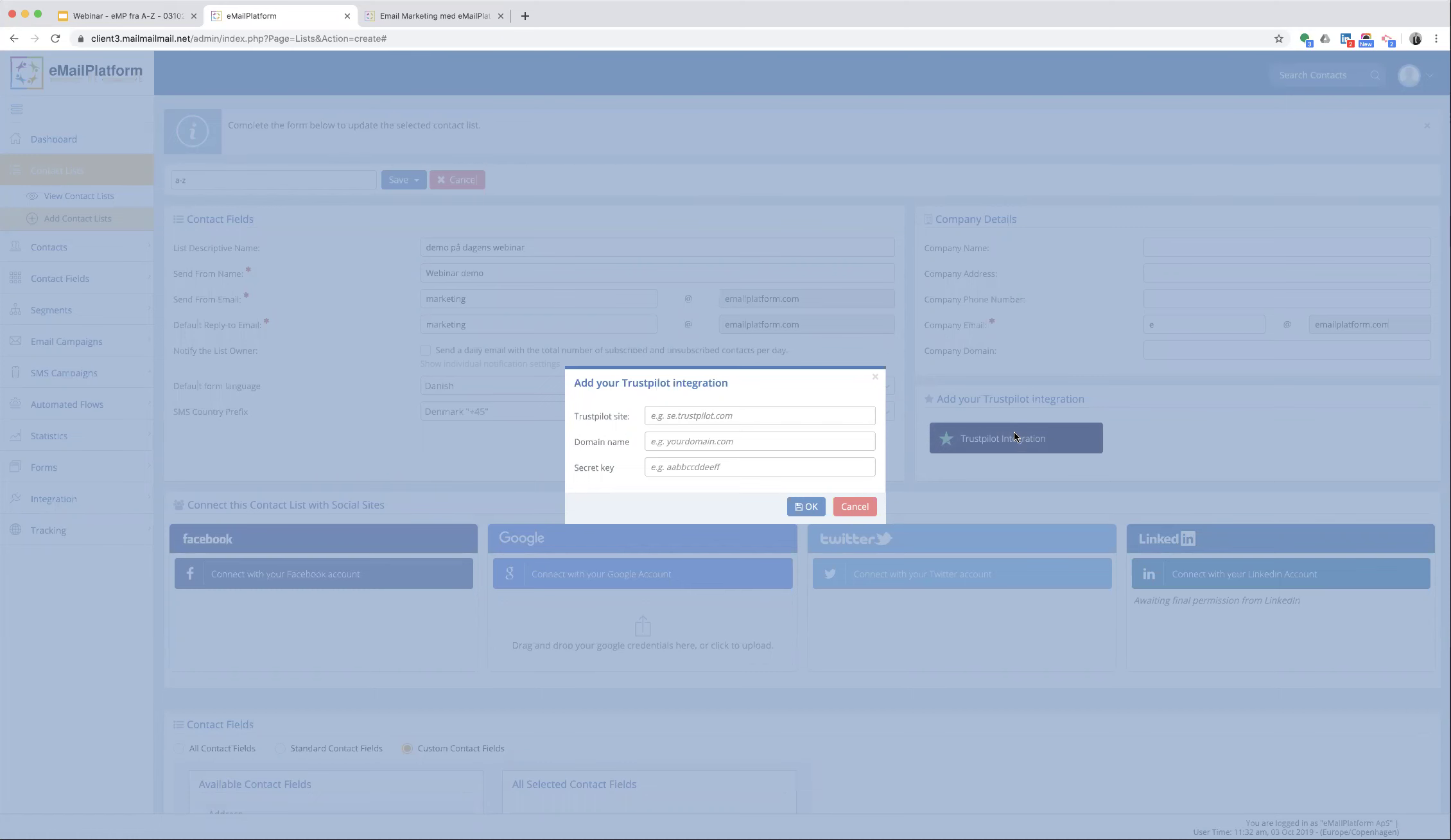
pyautogui.click(873, 377)
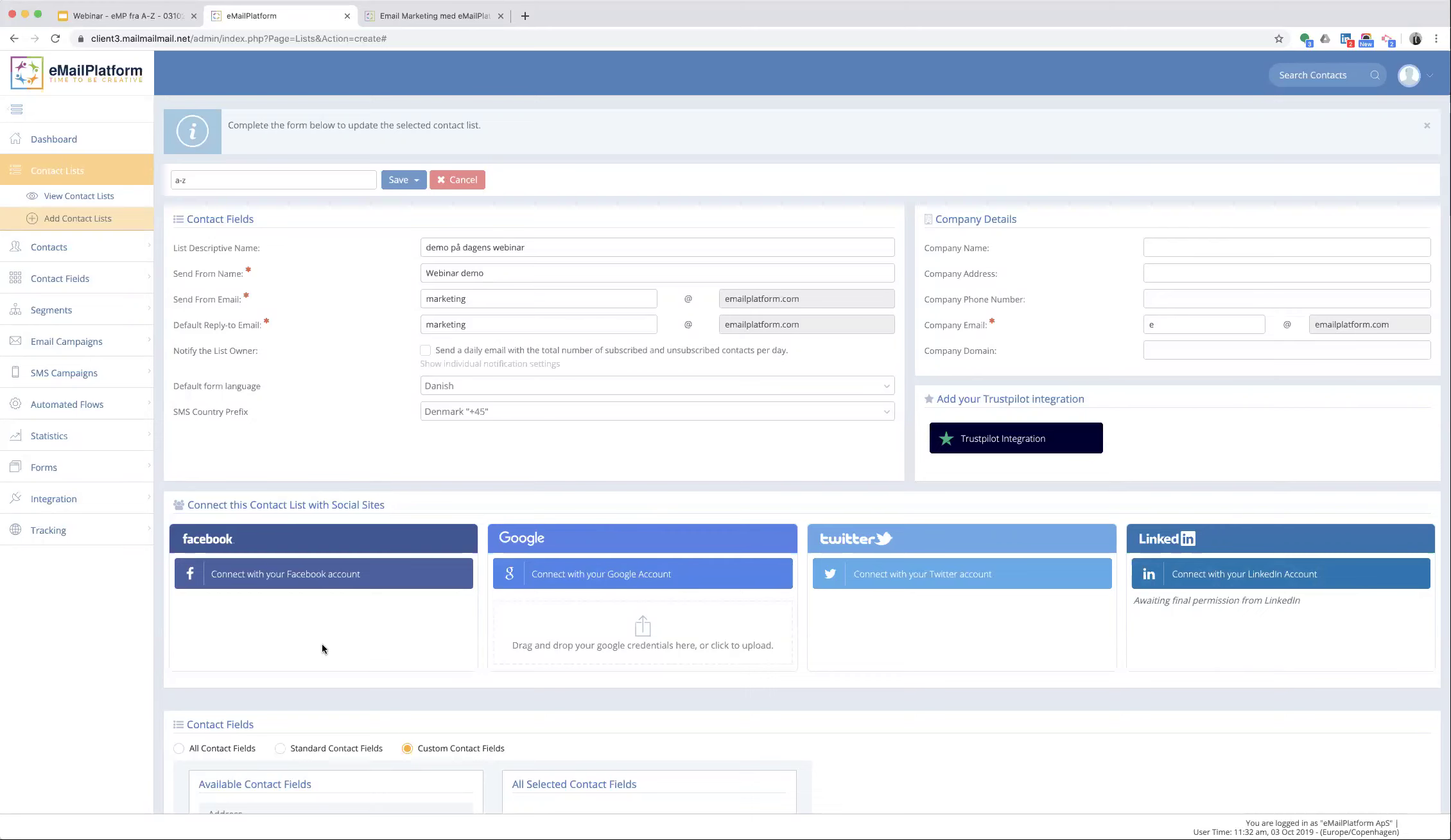
pyautogui.scroll(-1, 321, 655)
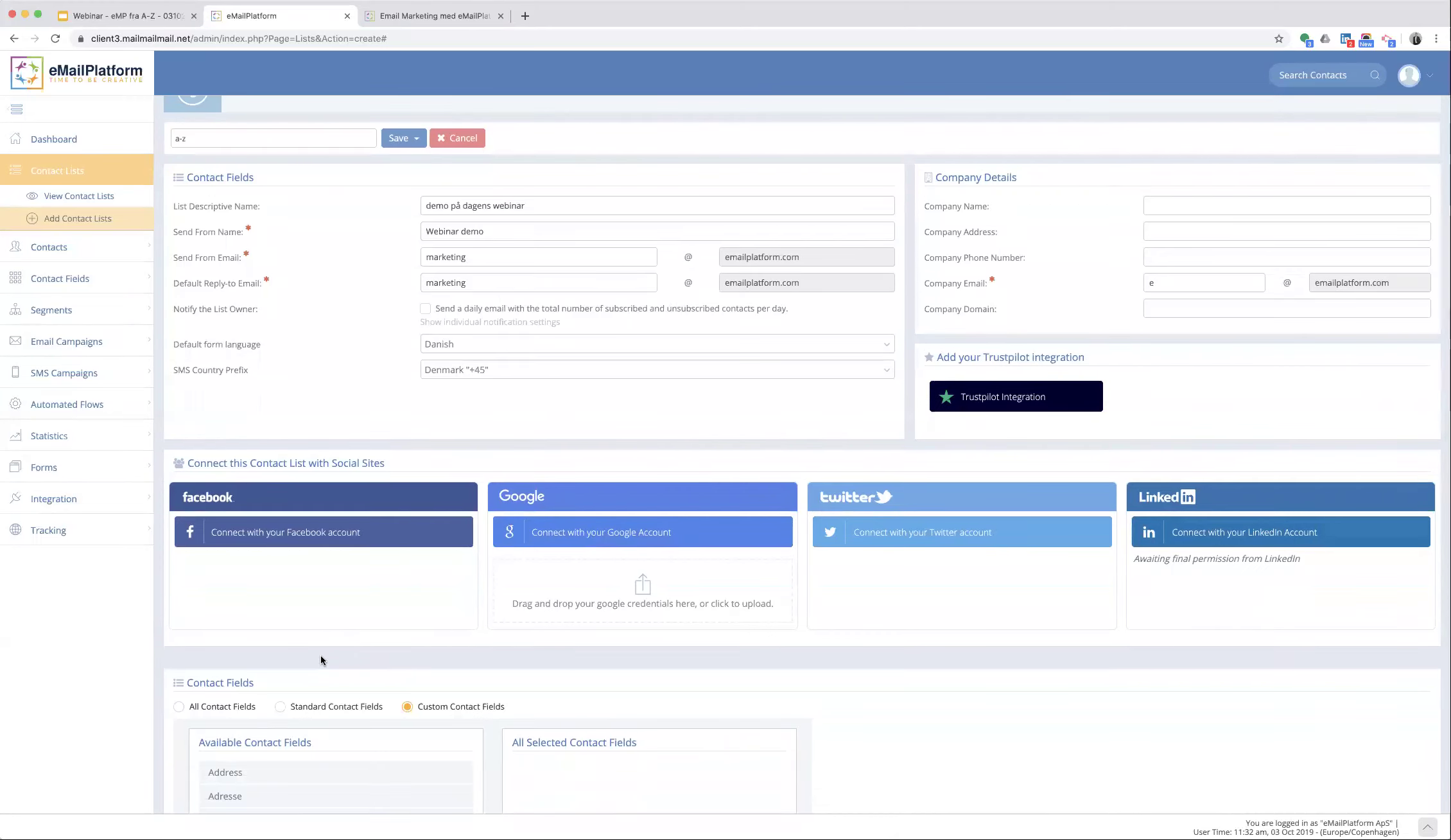
# - Add First Name, Last Name and Birth Date as the list's selected standard contact fields
pyautogui.scroll(-4, 321, 655)
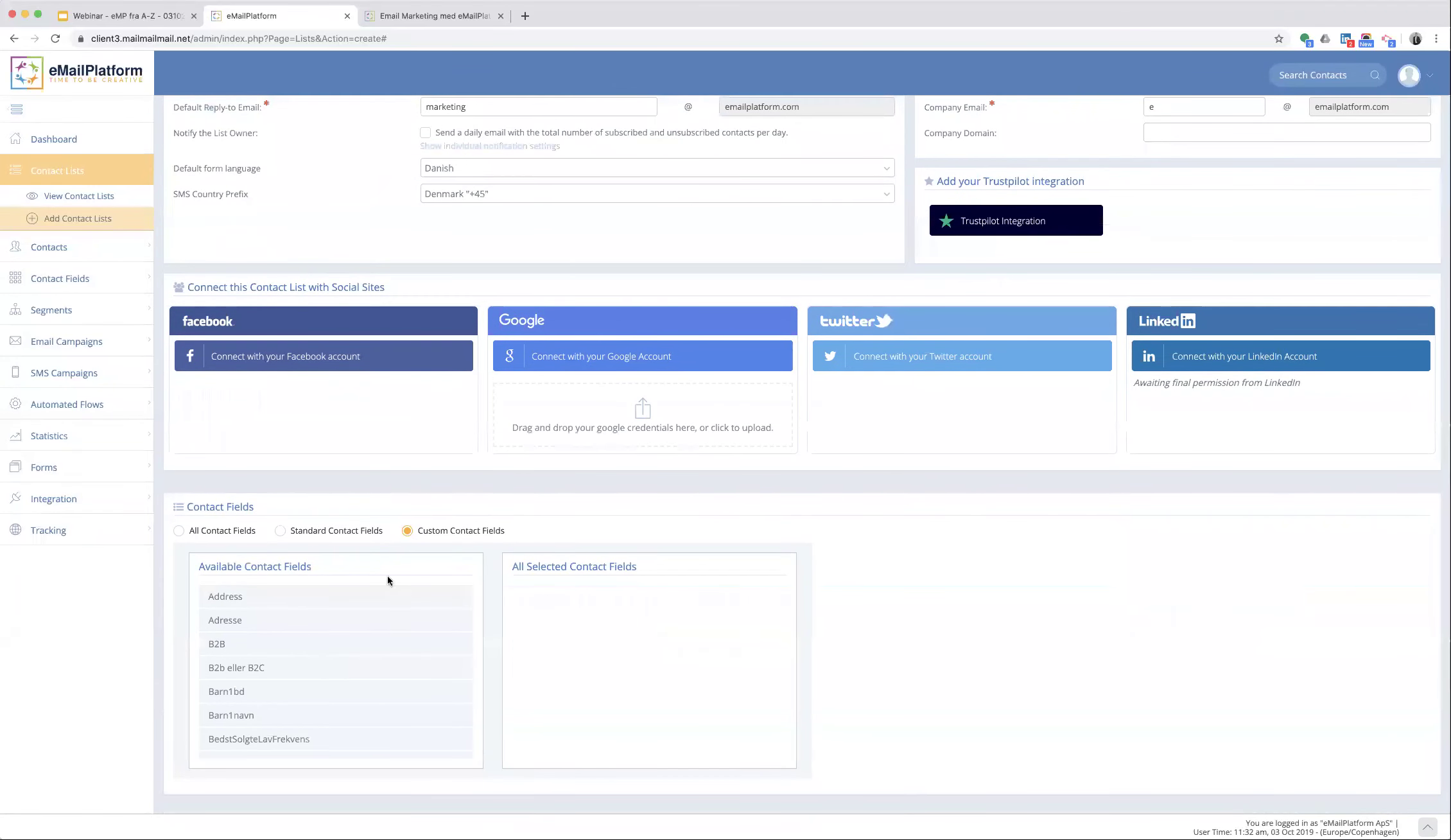
pyautogui.click(280, 532)
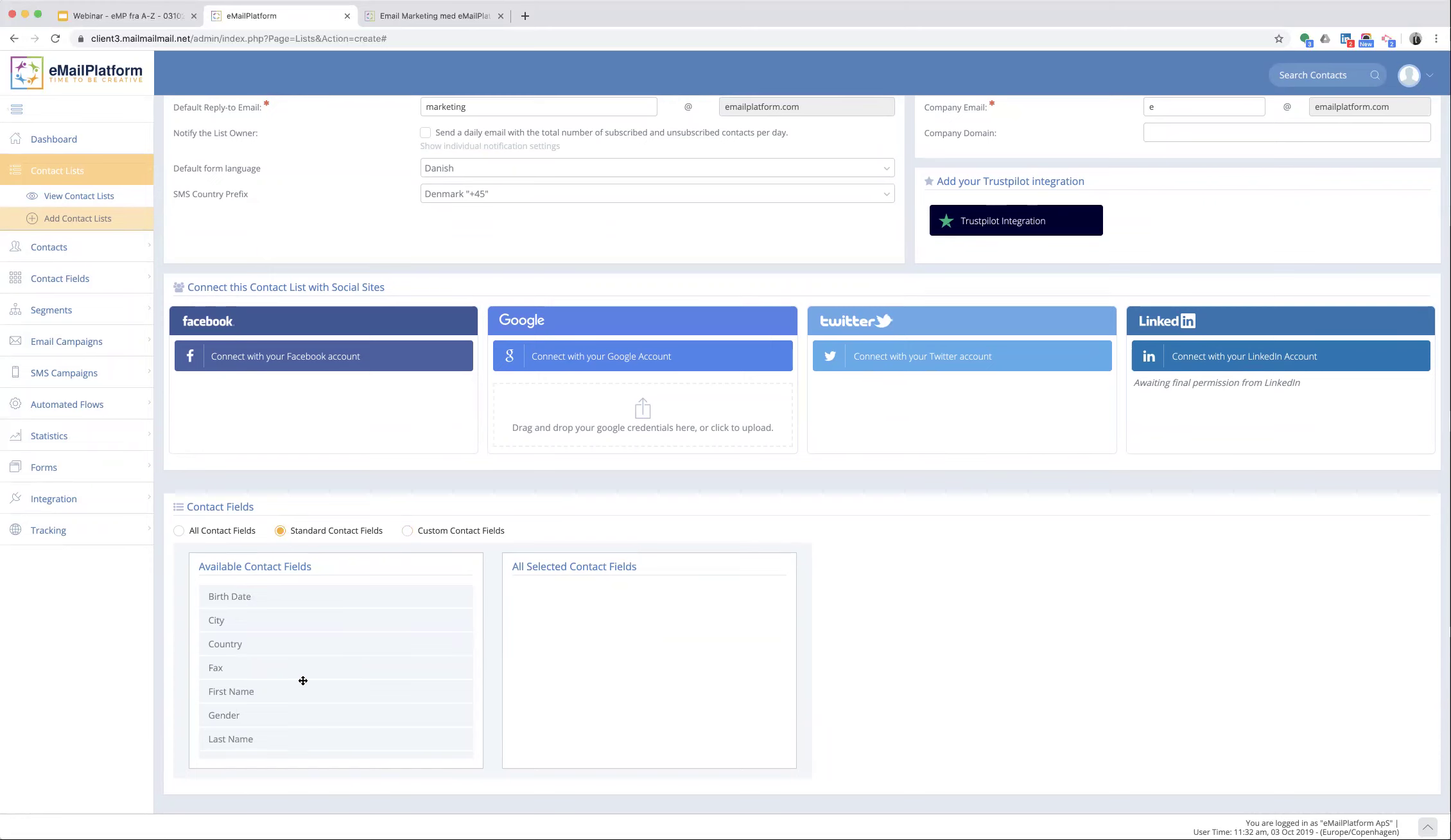
pyautogui.moveTo(284, 694); pyautogui.dragTo(507, 645)
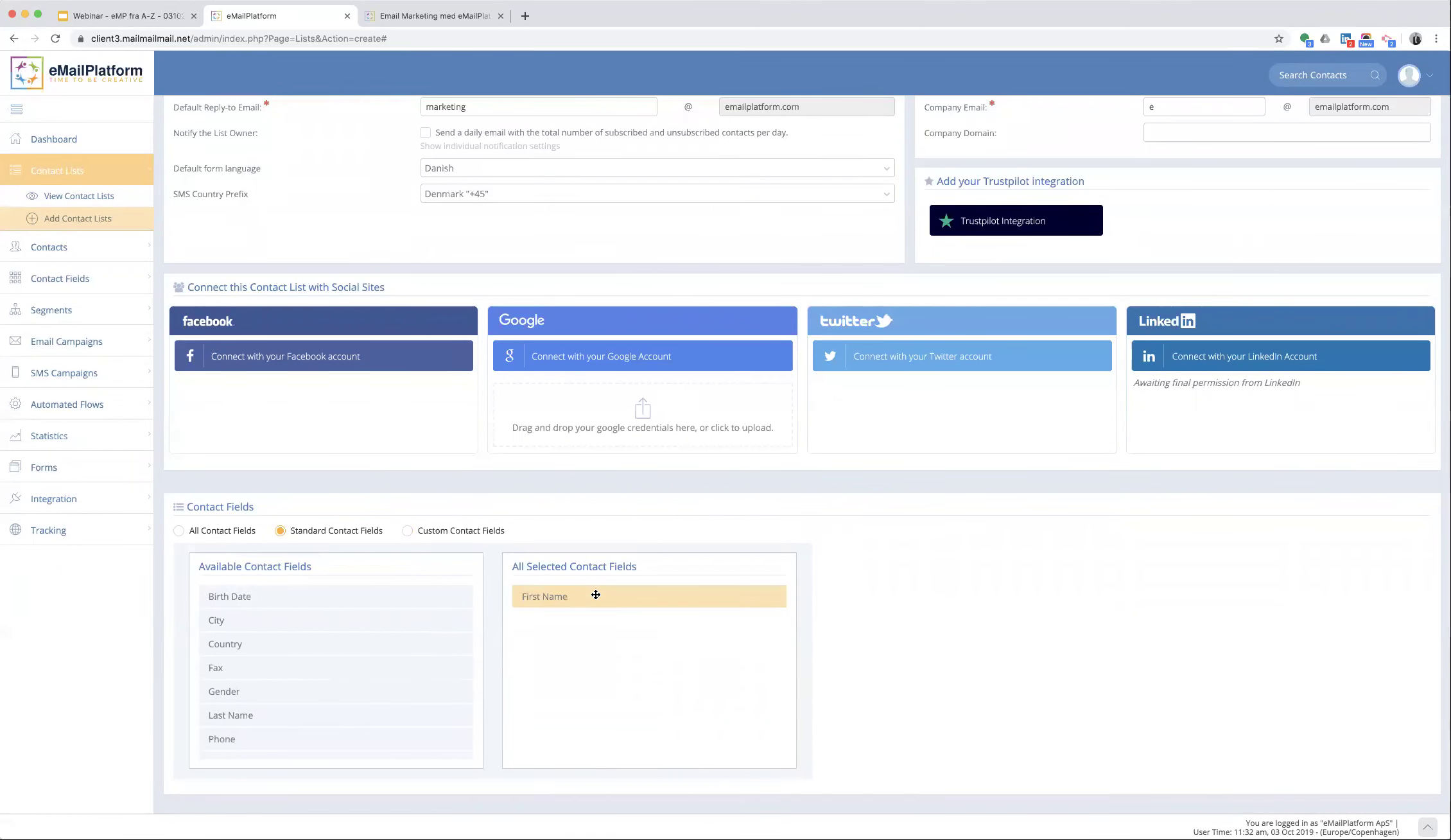
pyautogui.moveTo(236, 719); pyautogui.dragTo(594, 618)
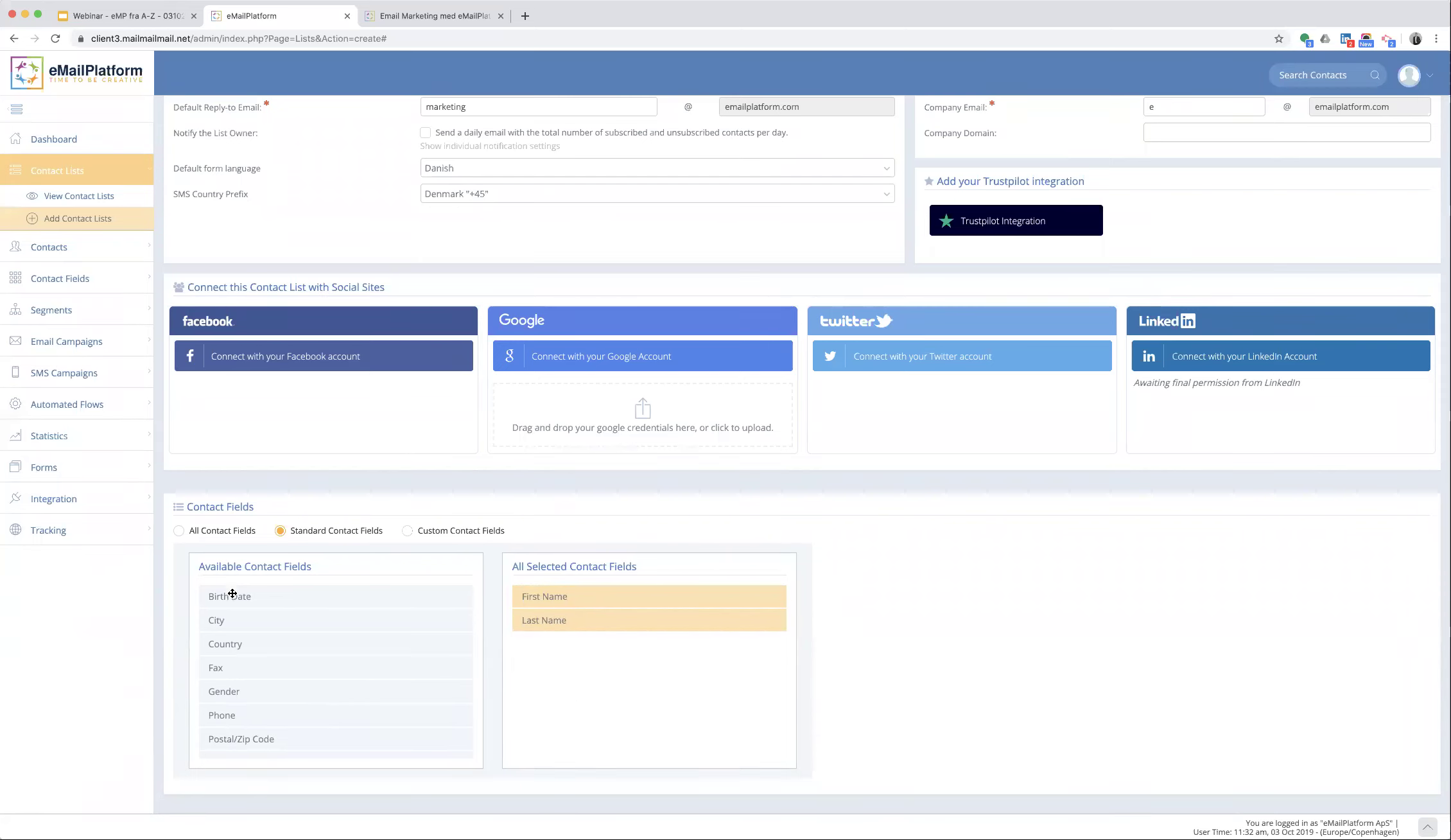
pyautogui.moveTo(232, 592); pyautogui.dragTo(583, 642)
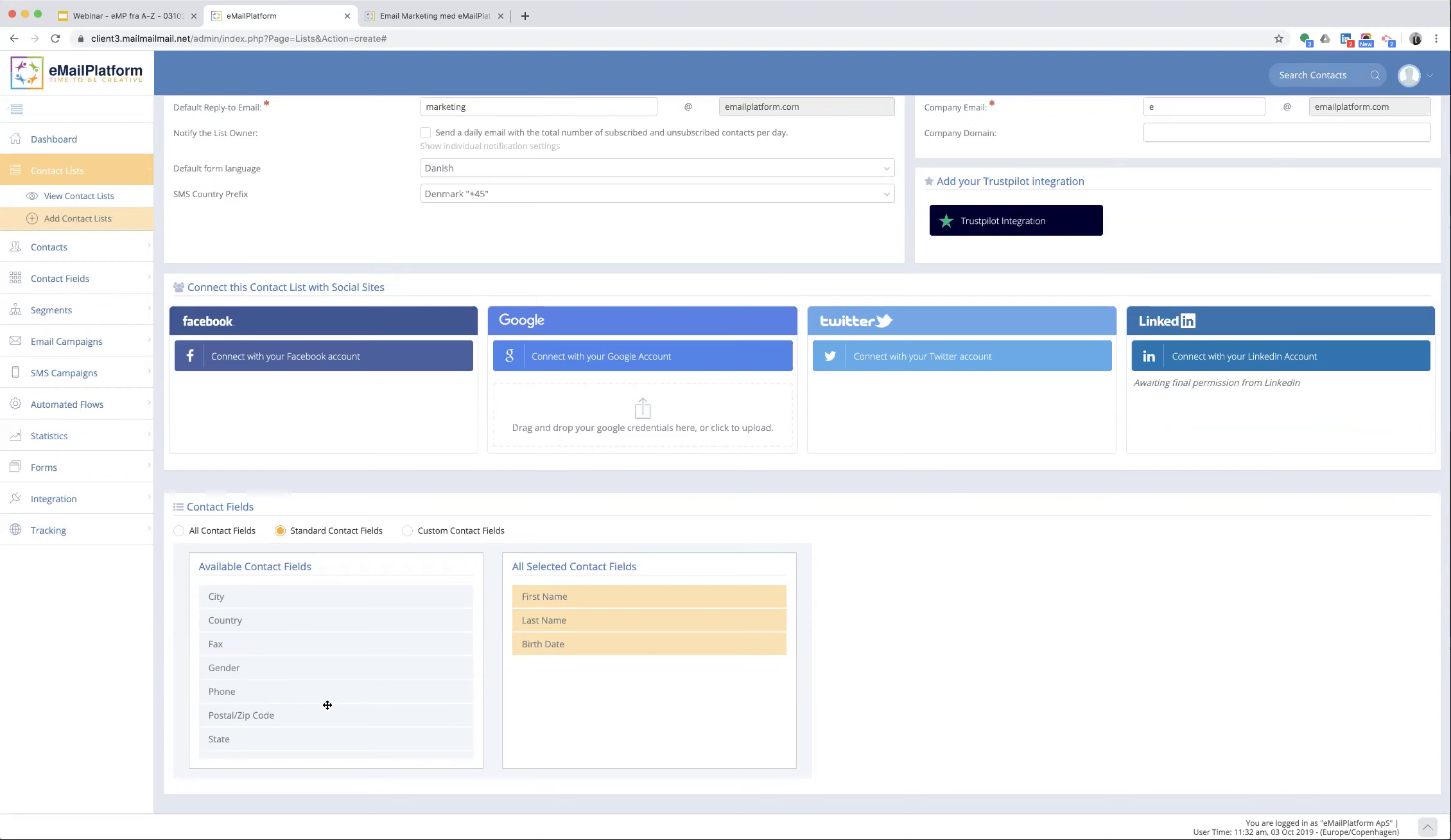
# - Save and close the a-z contact list, returning to the contact lists overview
pyautogui.scroll(5, 314, 545)
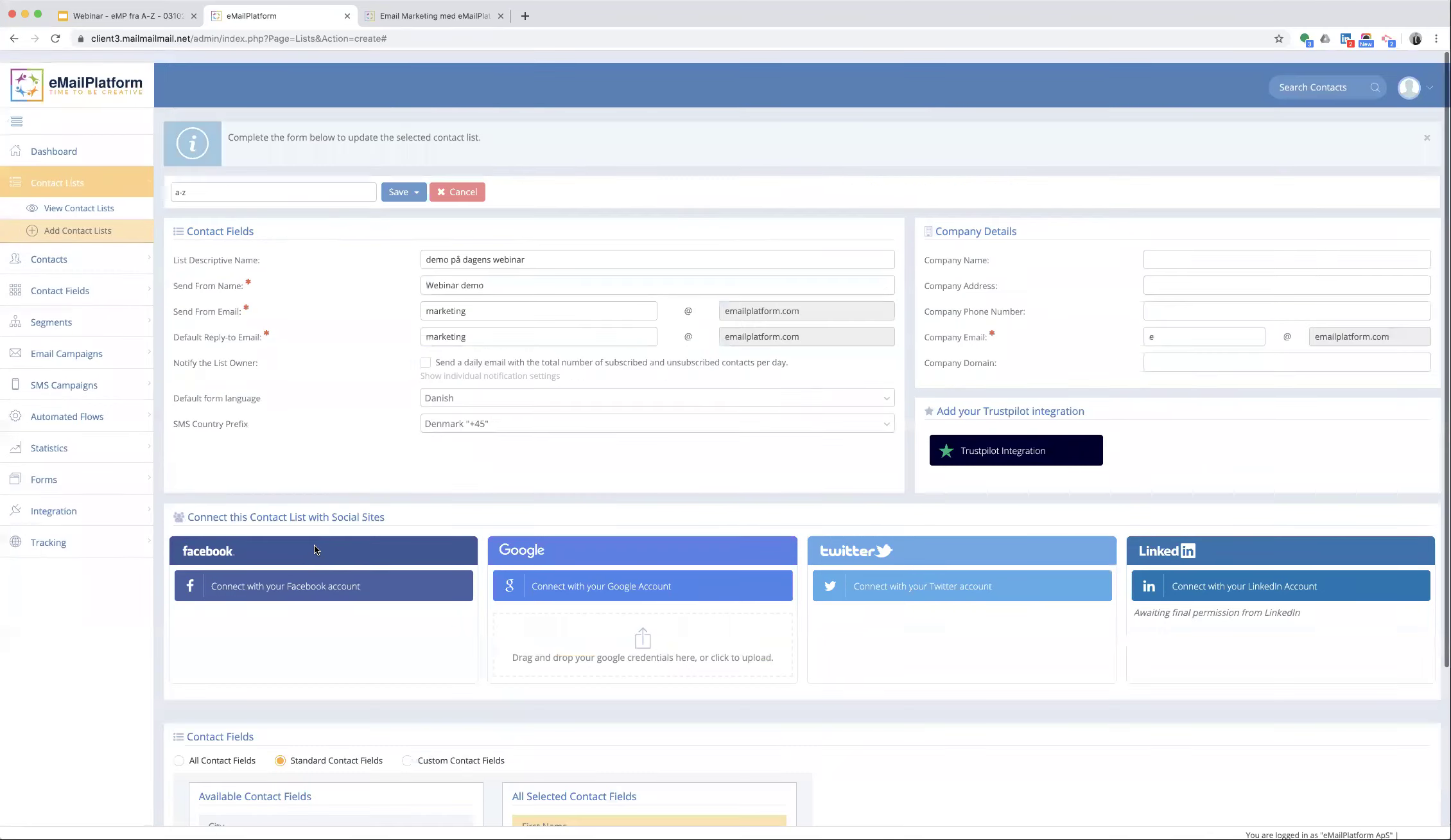
pyautogui.click(416, 180)
pyautogui.click(403, 222)
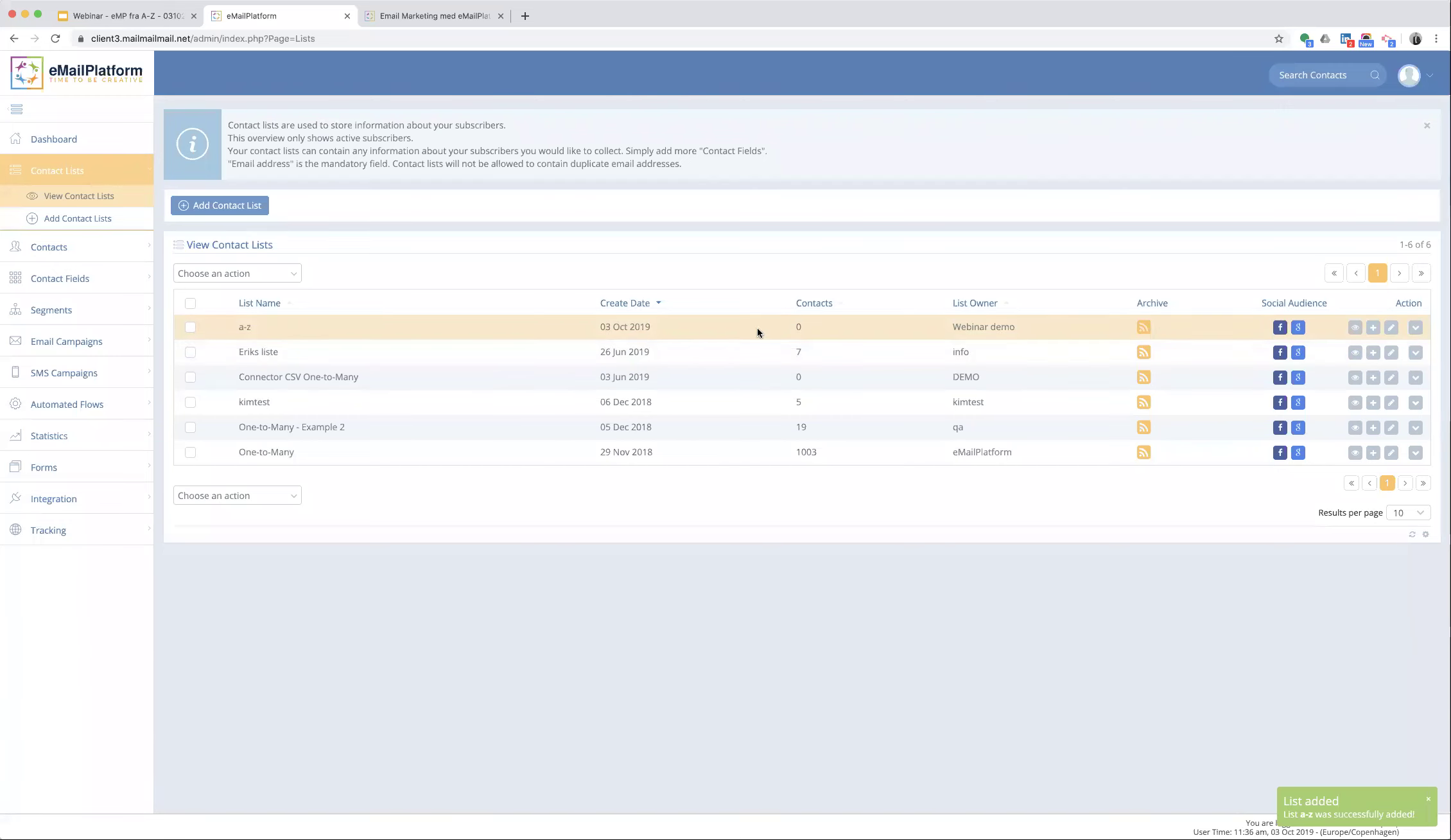
pyautogui.click(59, 280)
# - Try to create a Numbers Only contact field 'Postnummer' assigned to the a-z list
pyautogui.click(70, 282)
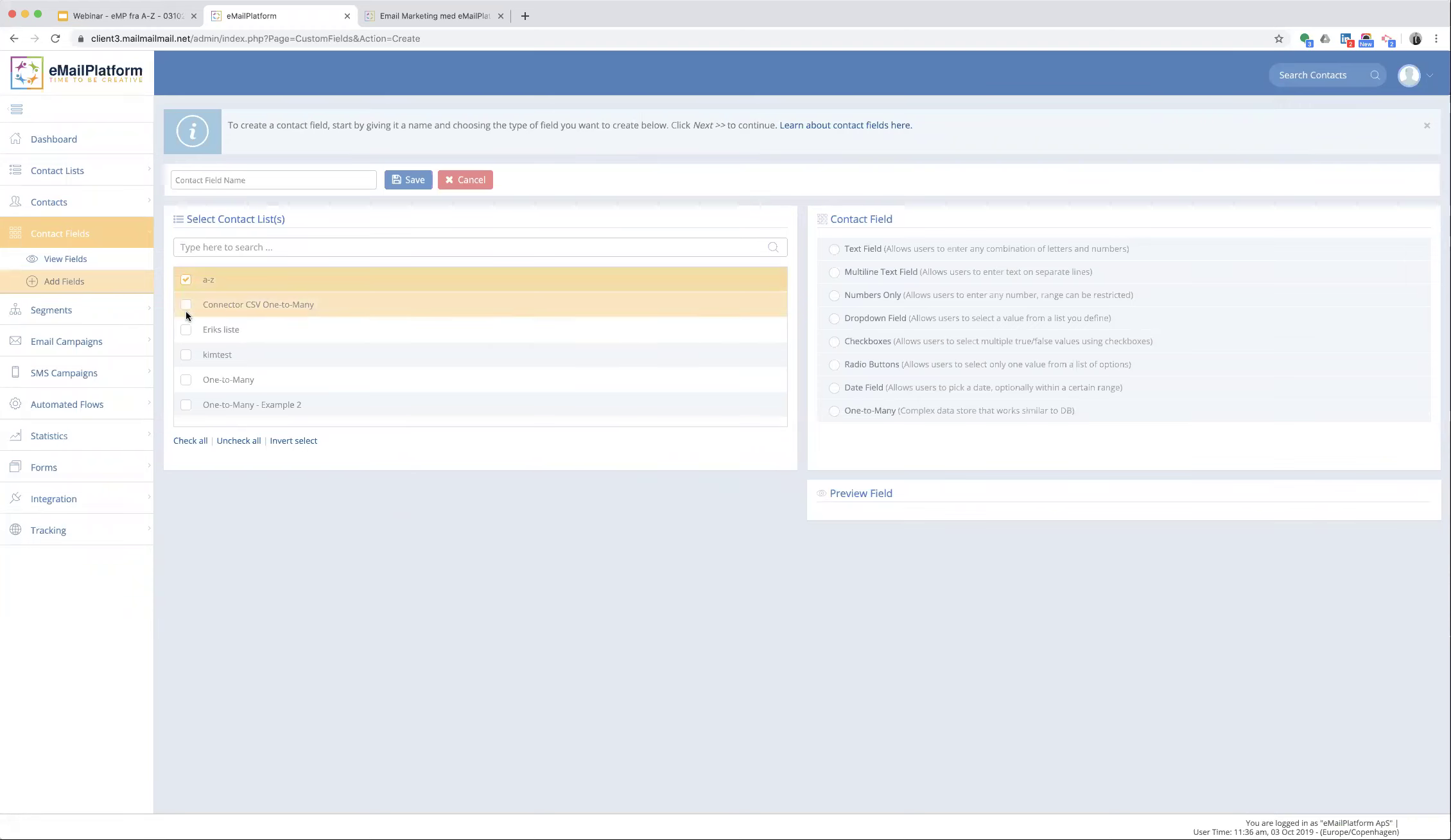
pyautogui.click(187, 281)
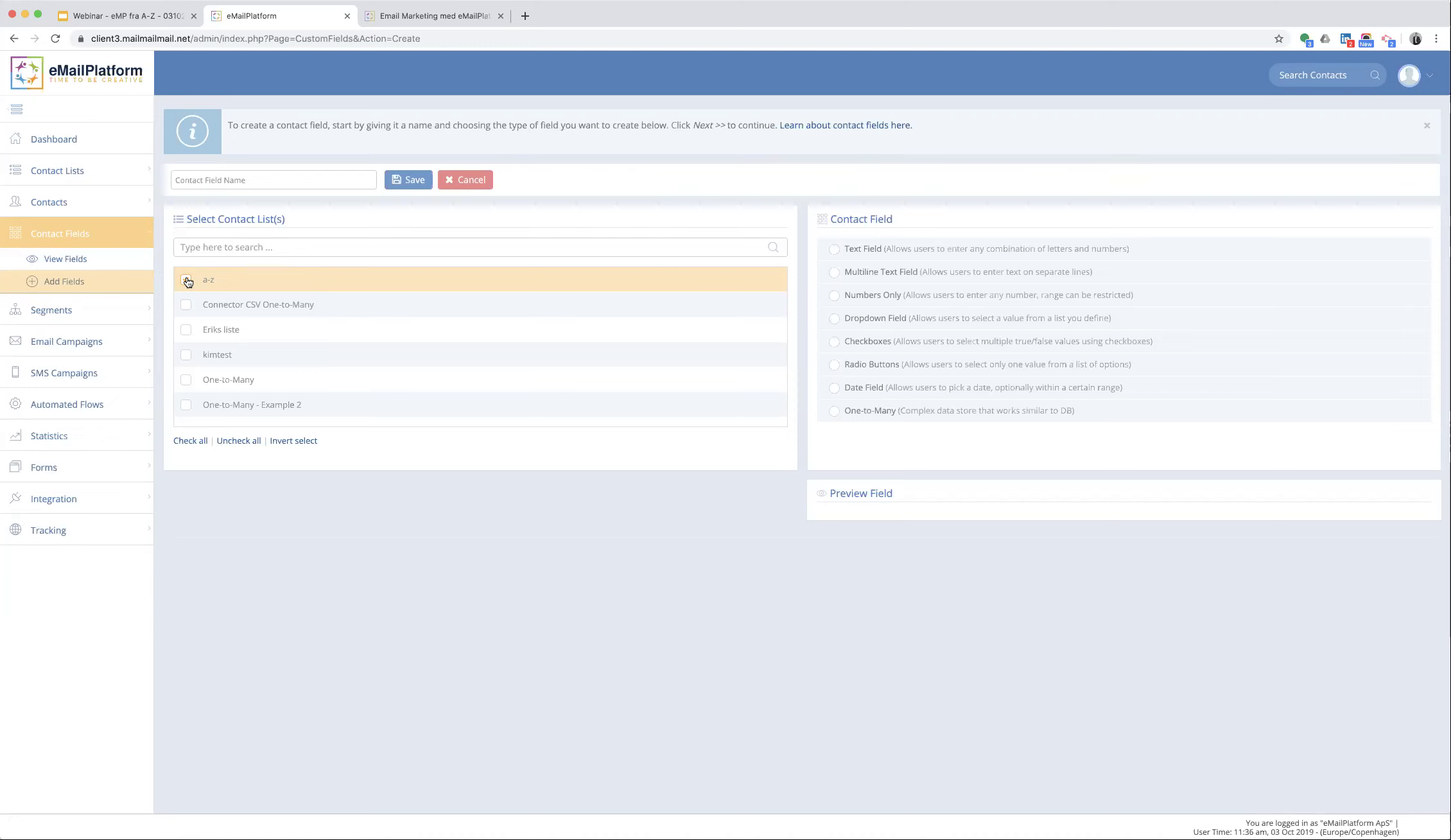
pyautogui.click(186, 280)
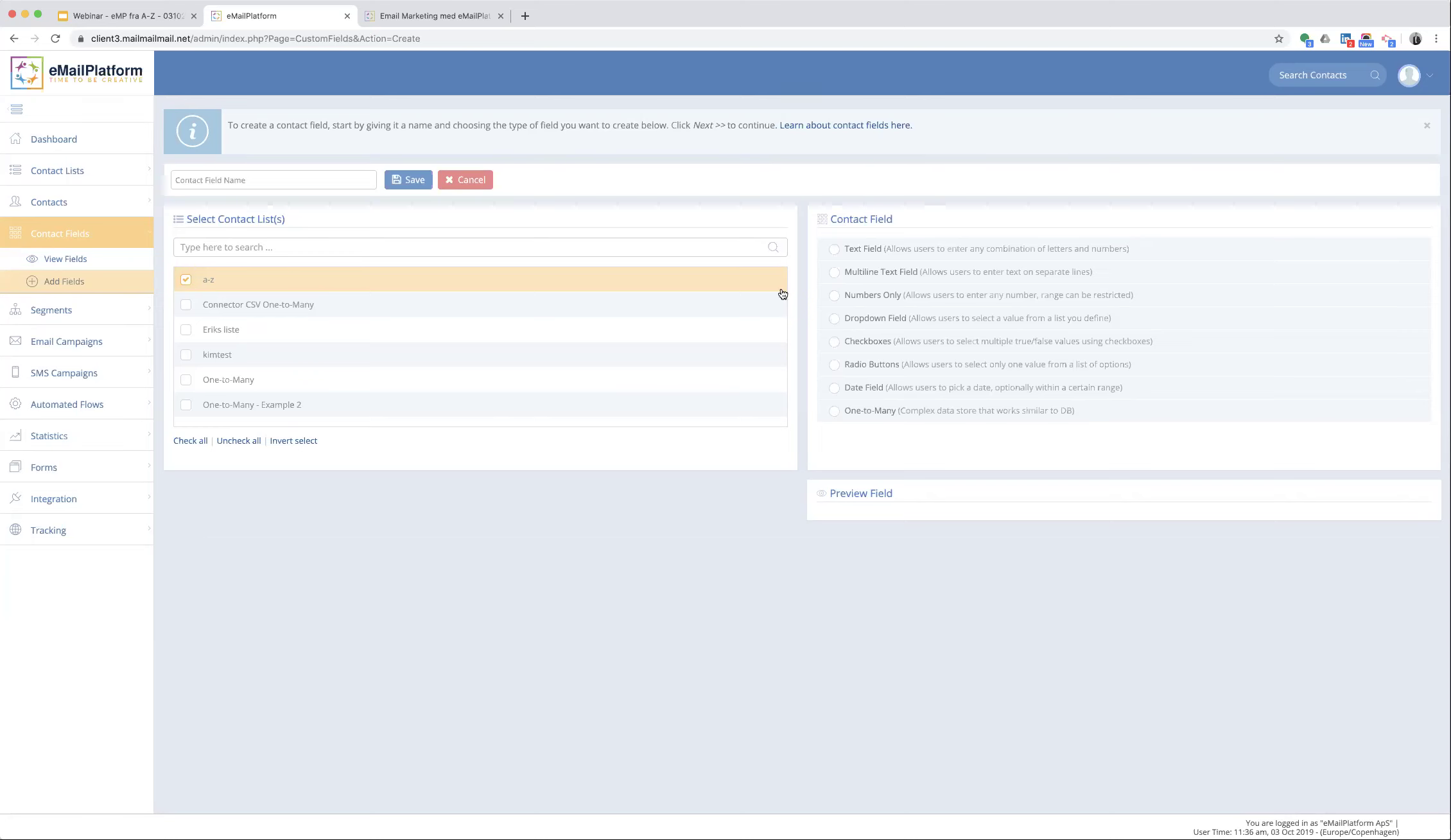
pyautogui.click(834, 297)
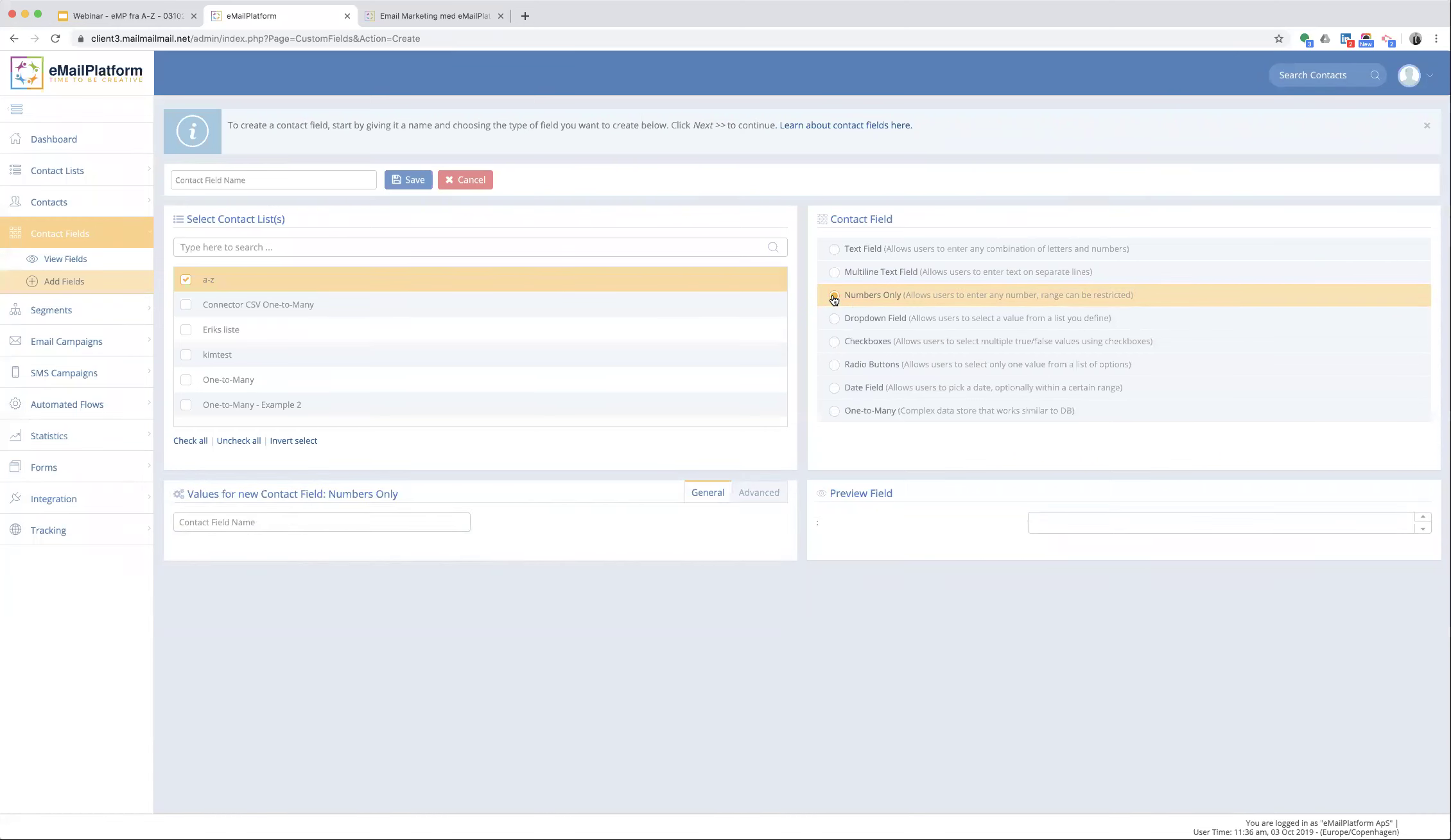
pyautogui.click(268, 525)
pyautogui.write('Postnummer')
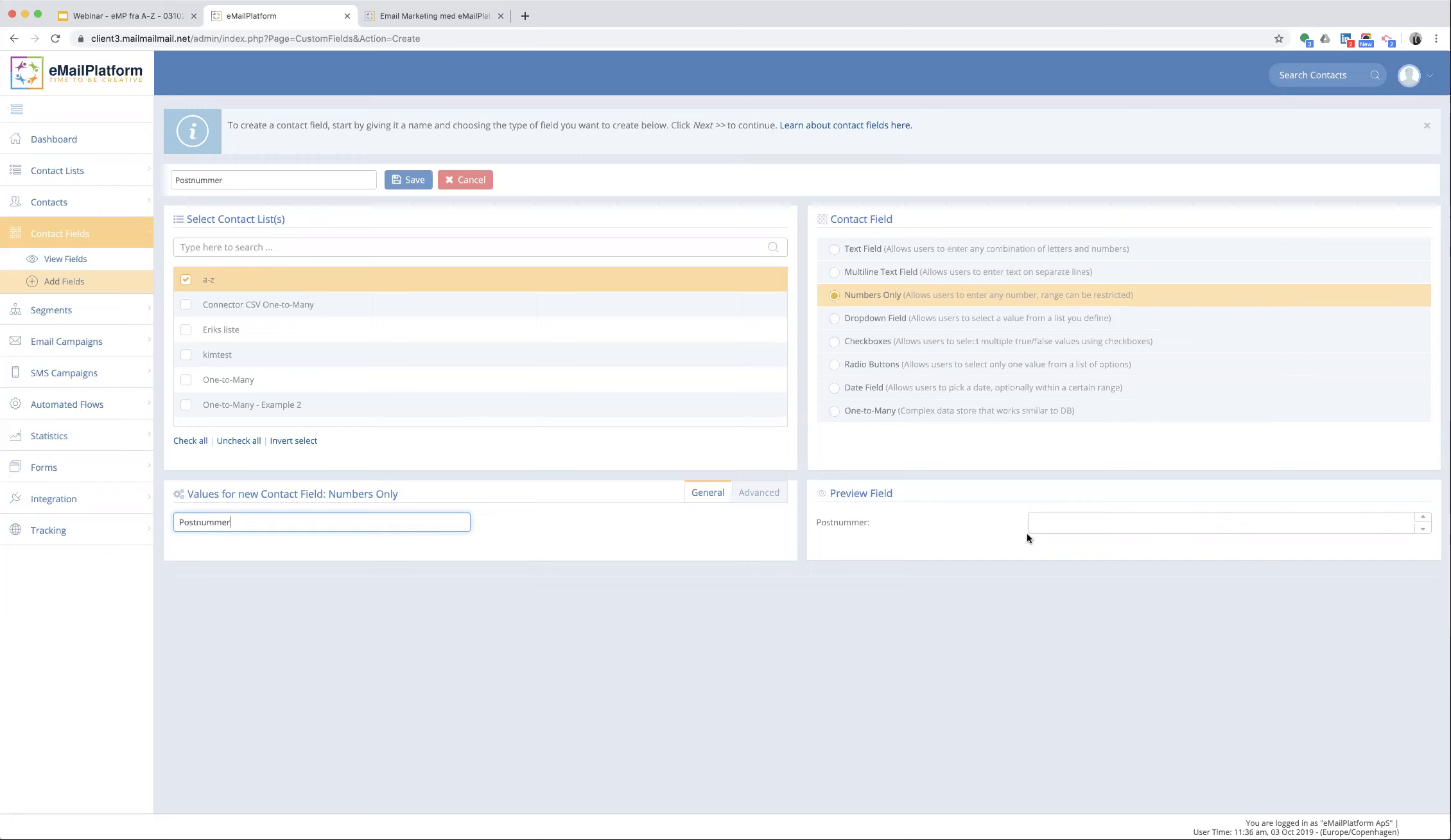
pyautogui.click(411, 183)
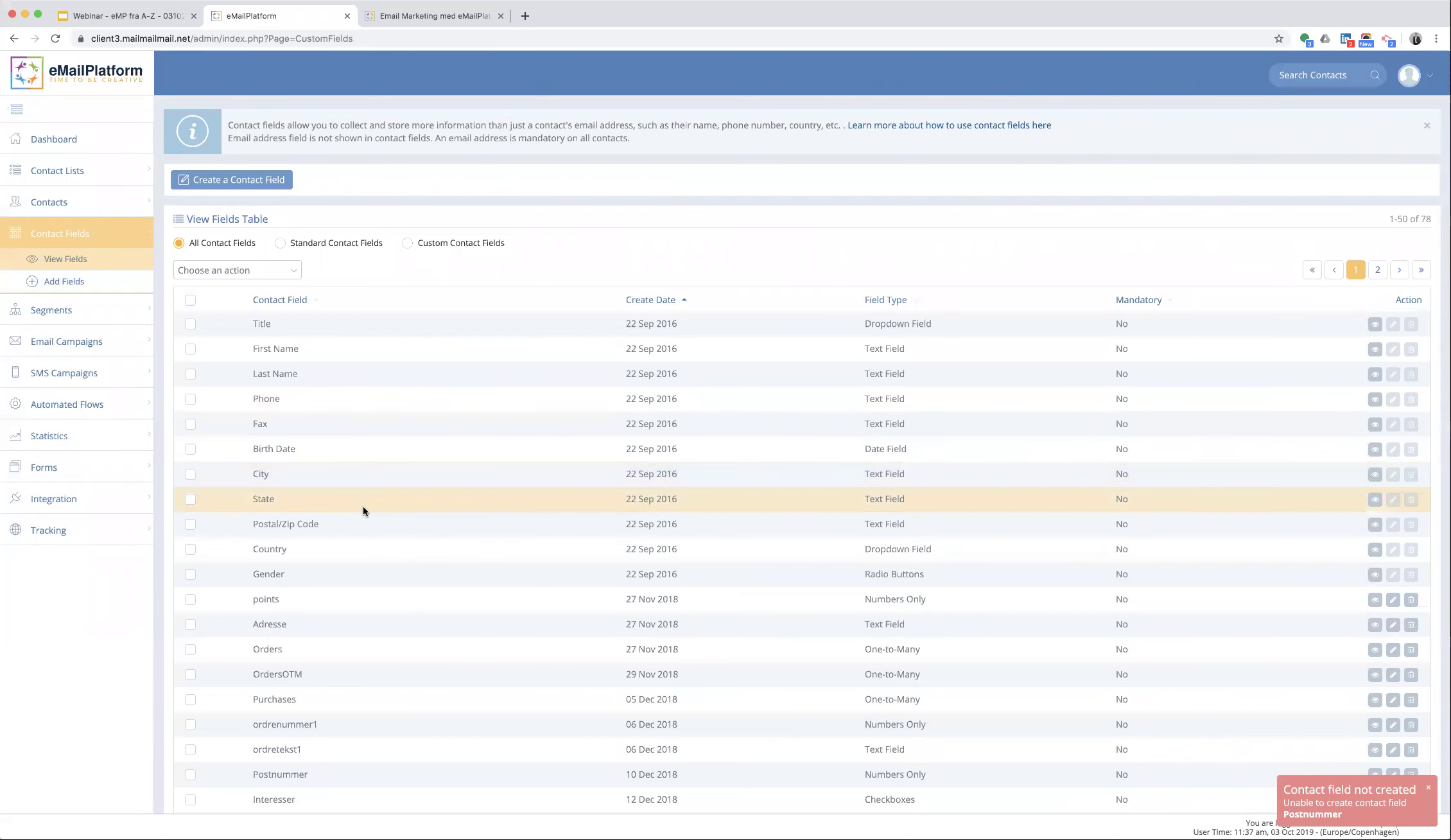
# - Edit the existing Postnummer field to also include the a-z list and save it
pyautogui.scroll(-3, 876, 767)
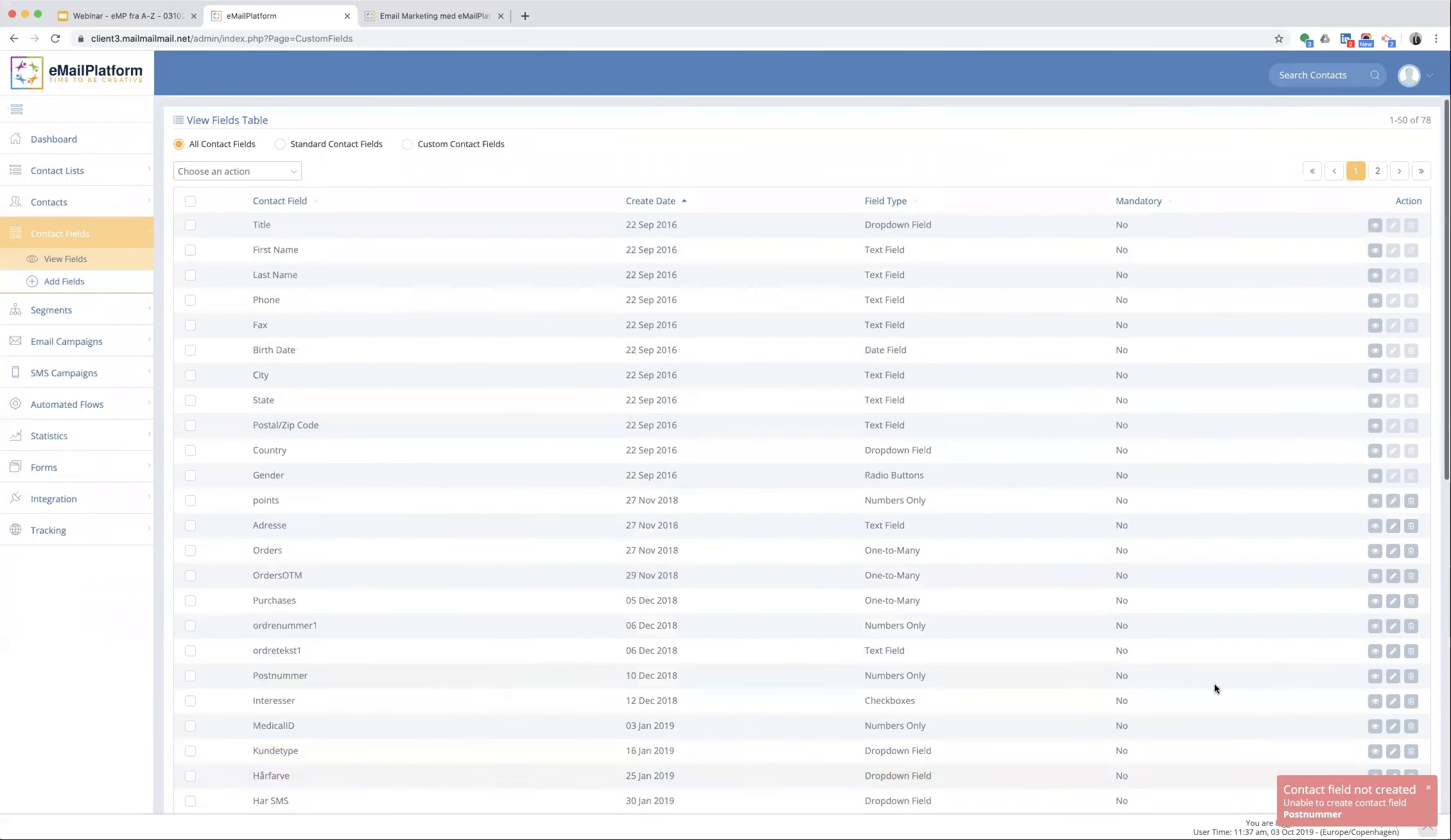
pyautogui.click(1391, 679)
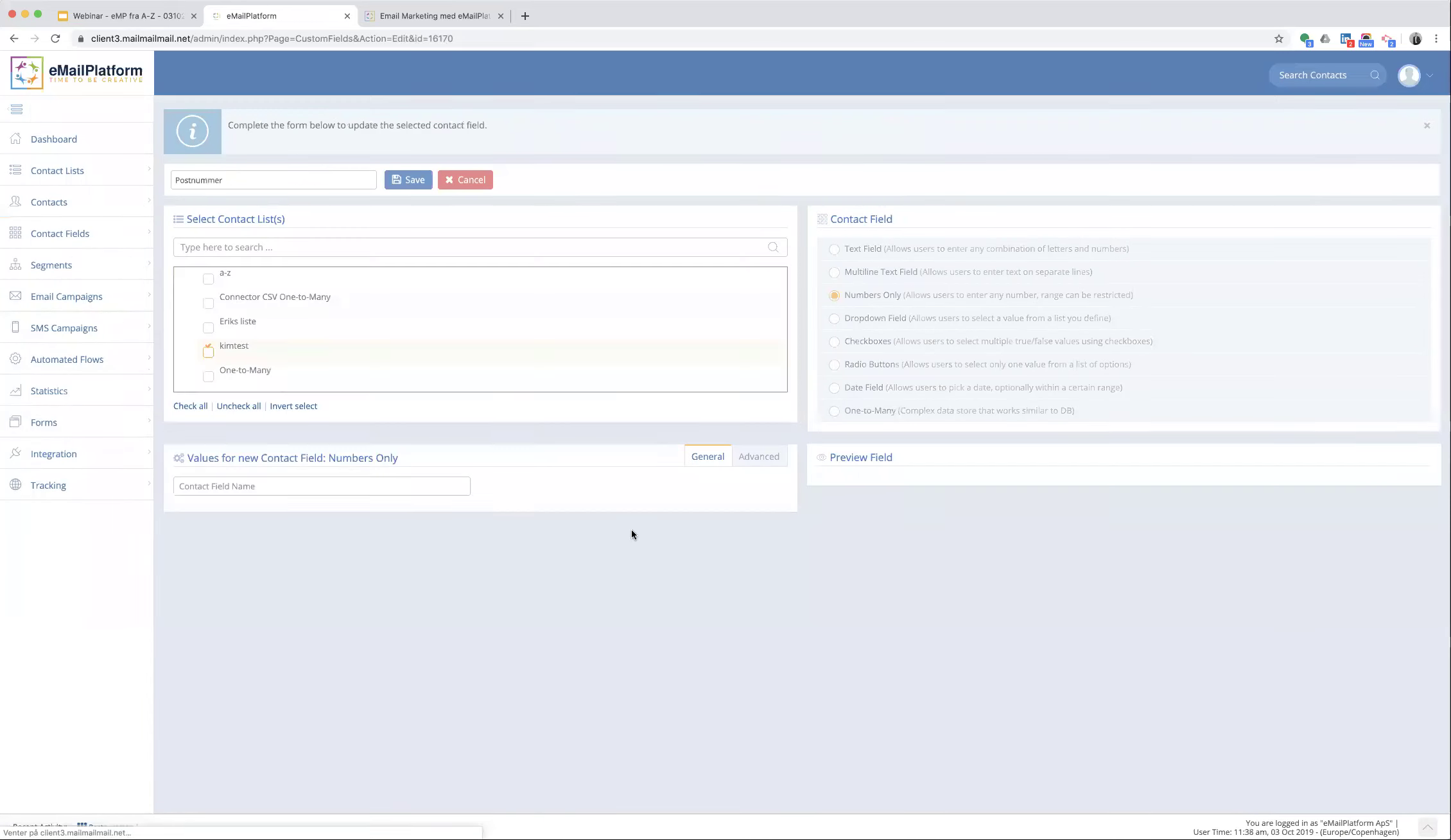
pyautogui.click(186, 281)
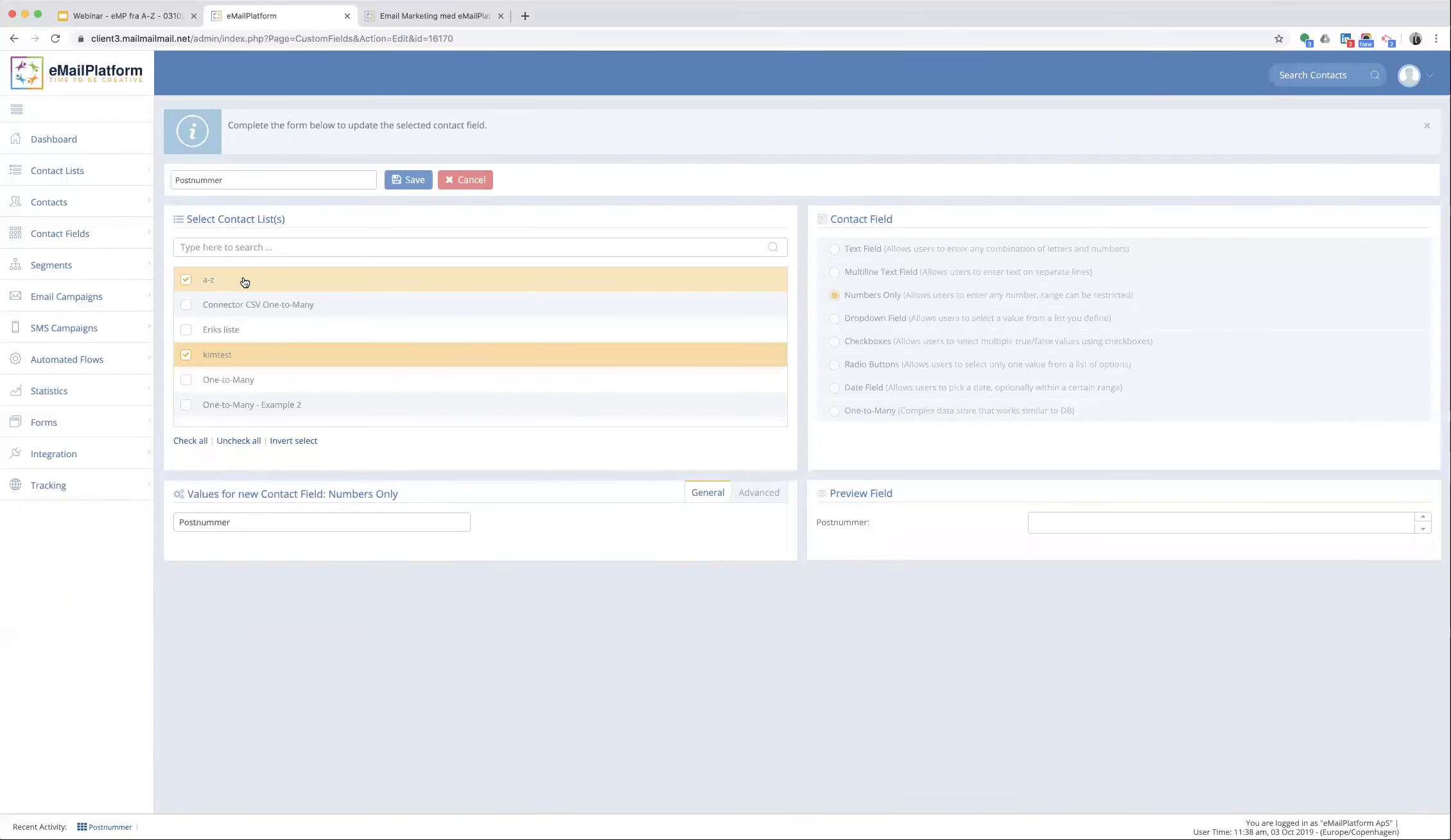
pyautogui.click(415, 183)
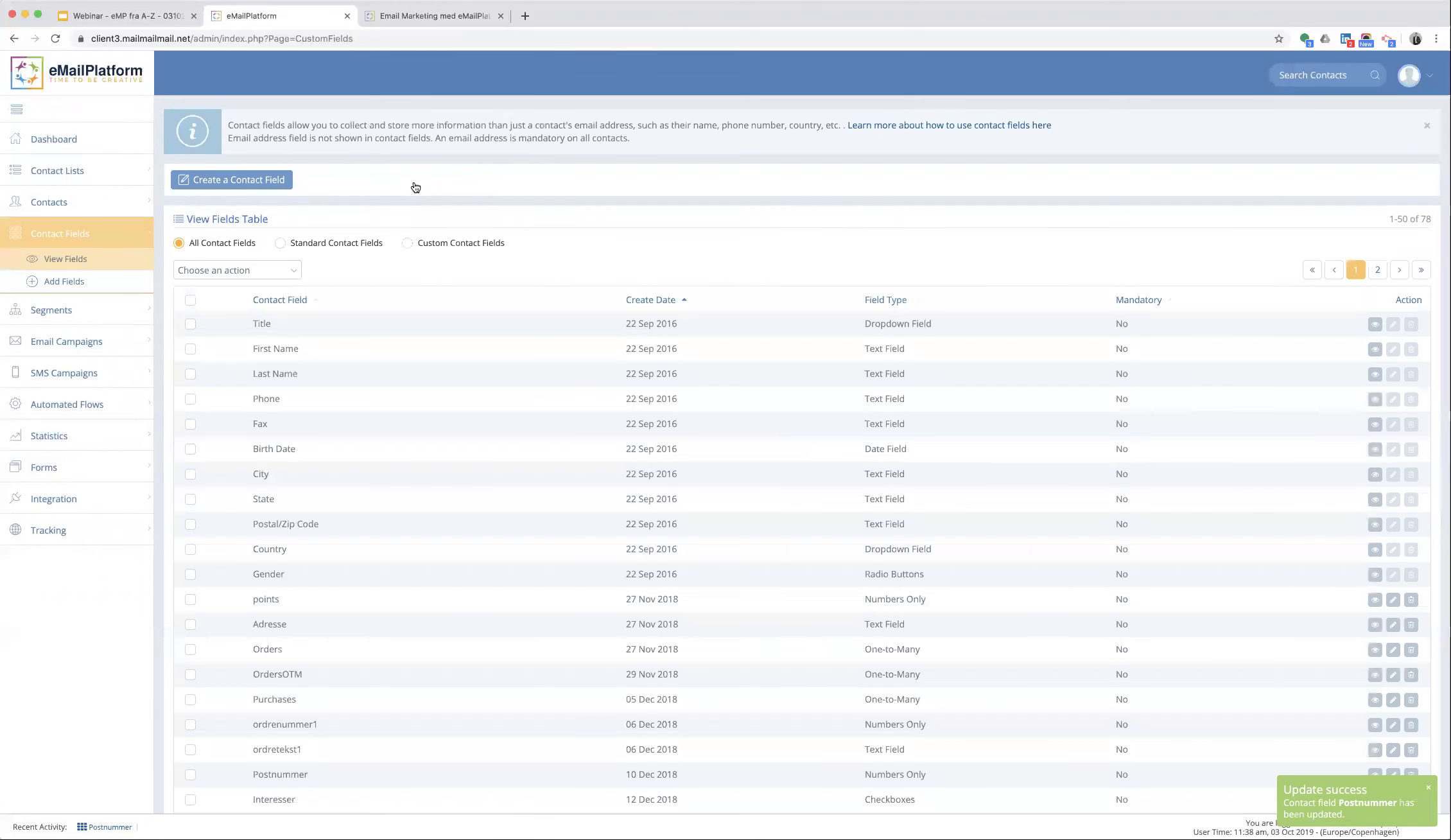
pyautogui.click(58, 170)
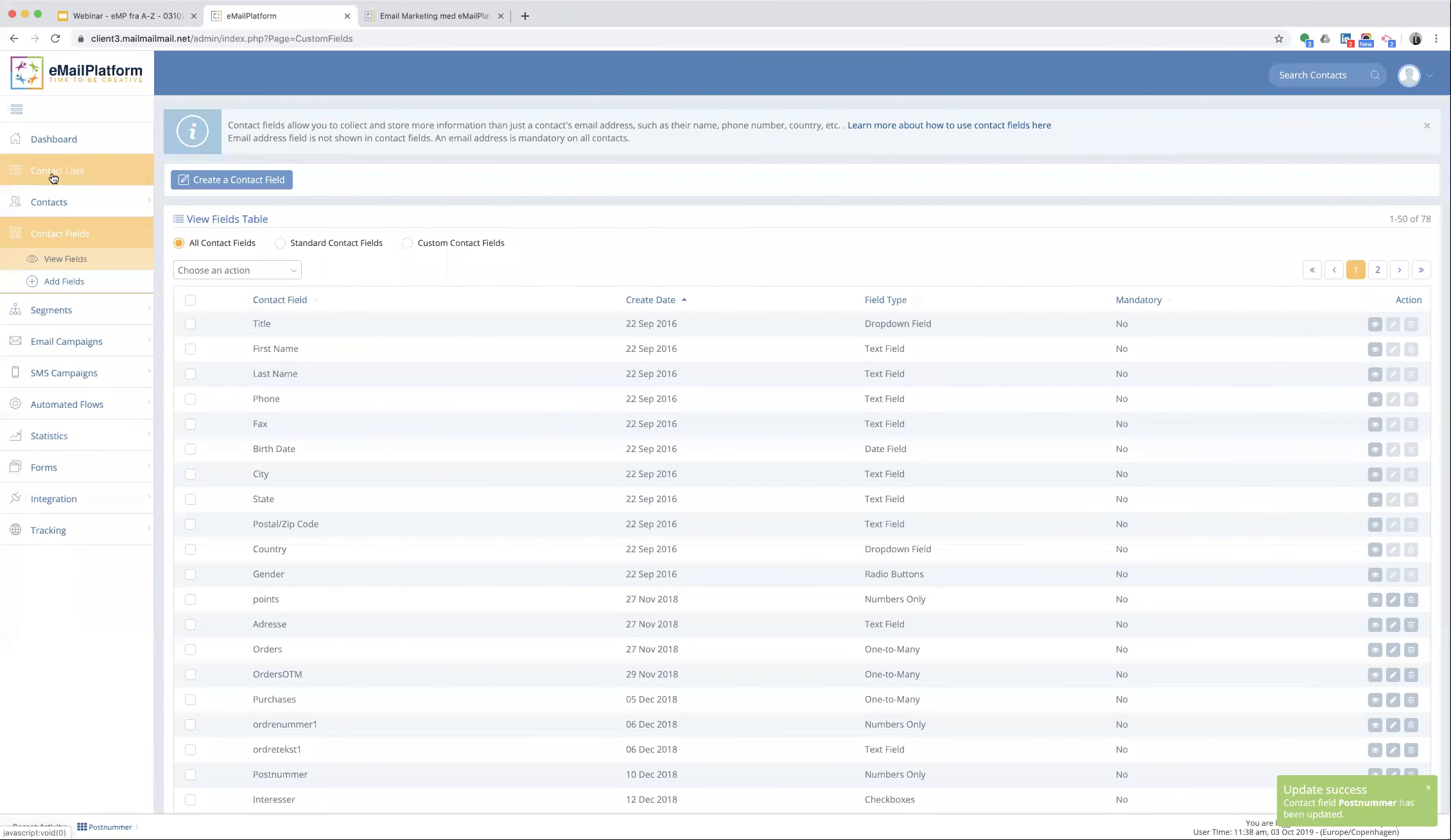
# - Start a new contact on the a-z list with the contact's e-mail address and mobile number
pyautogui.click(57, 198)
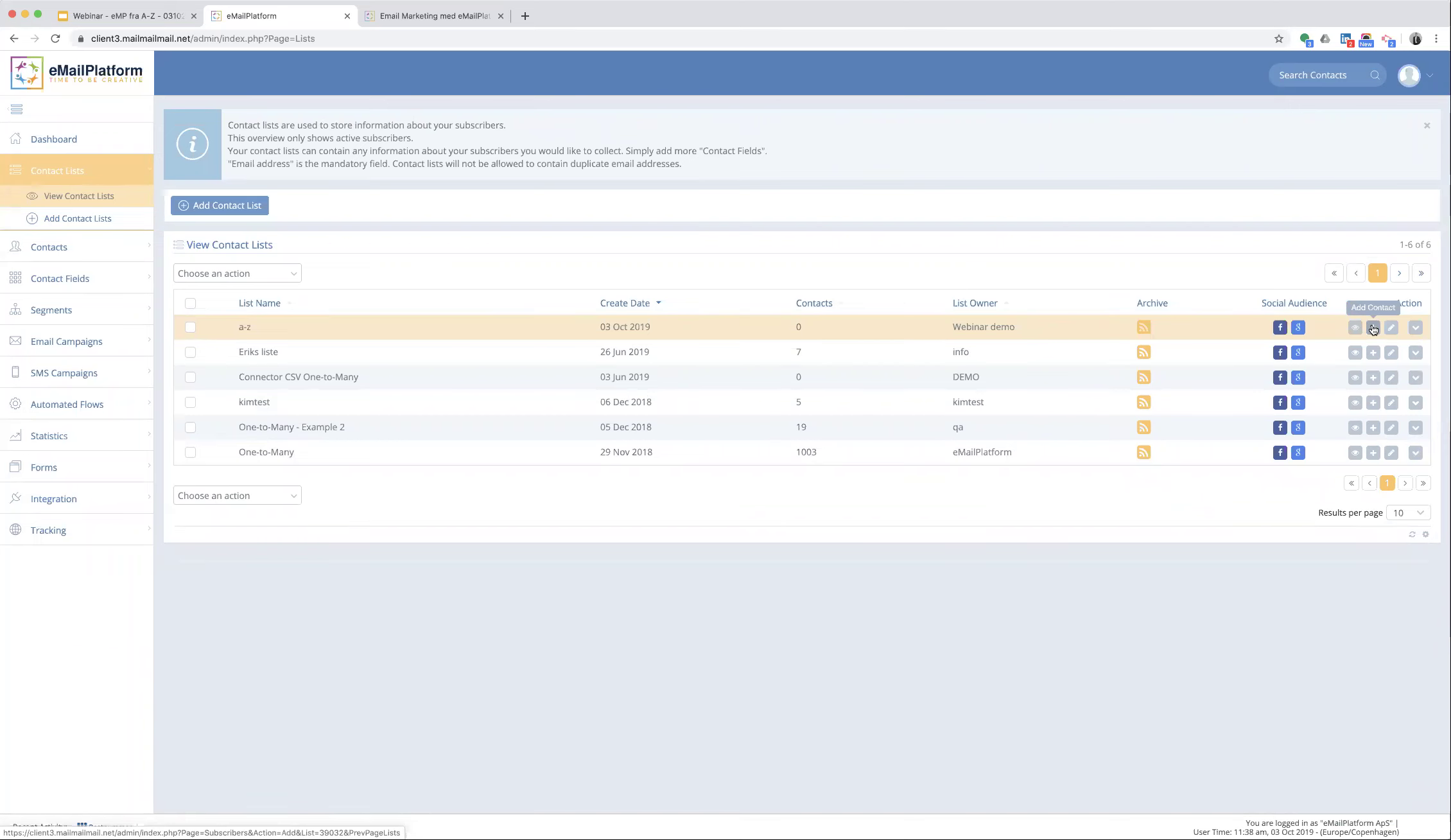
pyautogui.click(1372, 329)
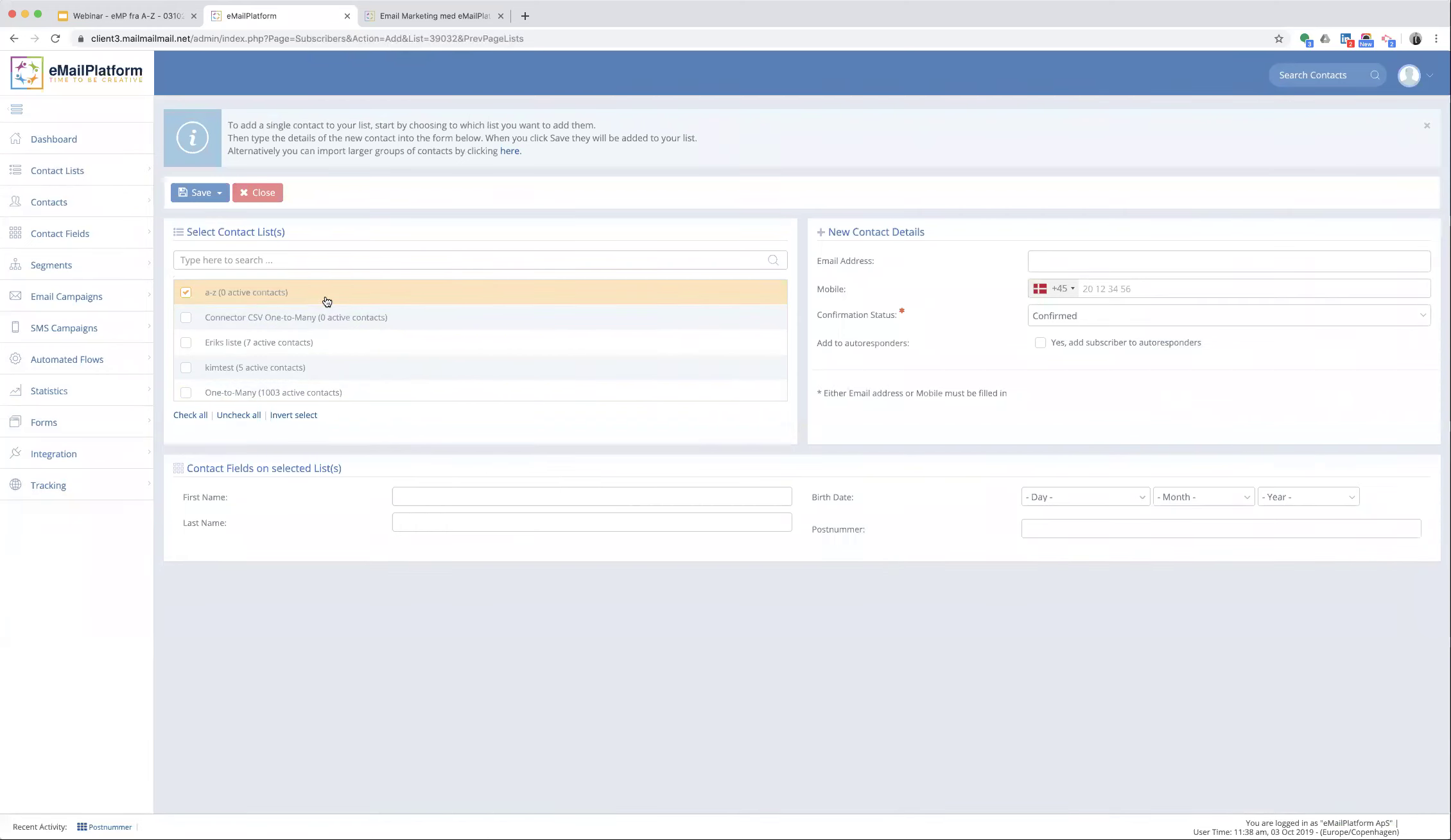
pyautogui.click(1042, 262)
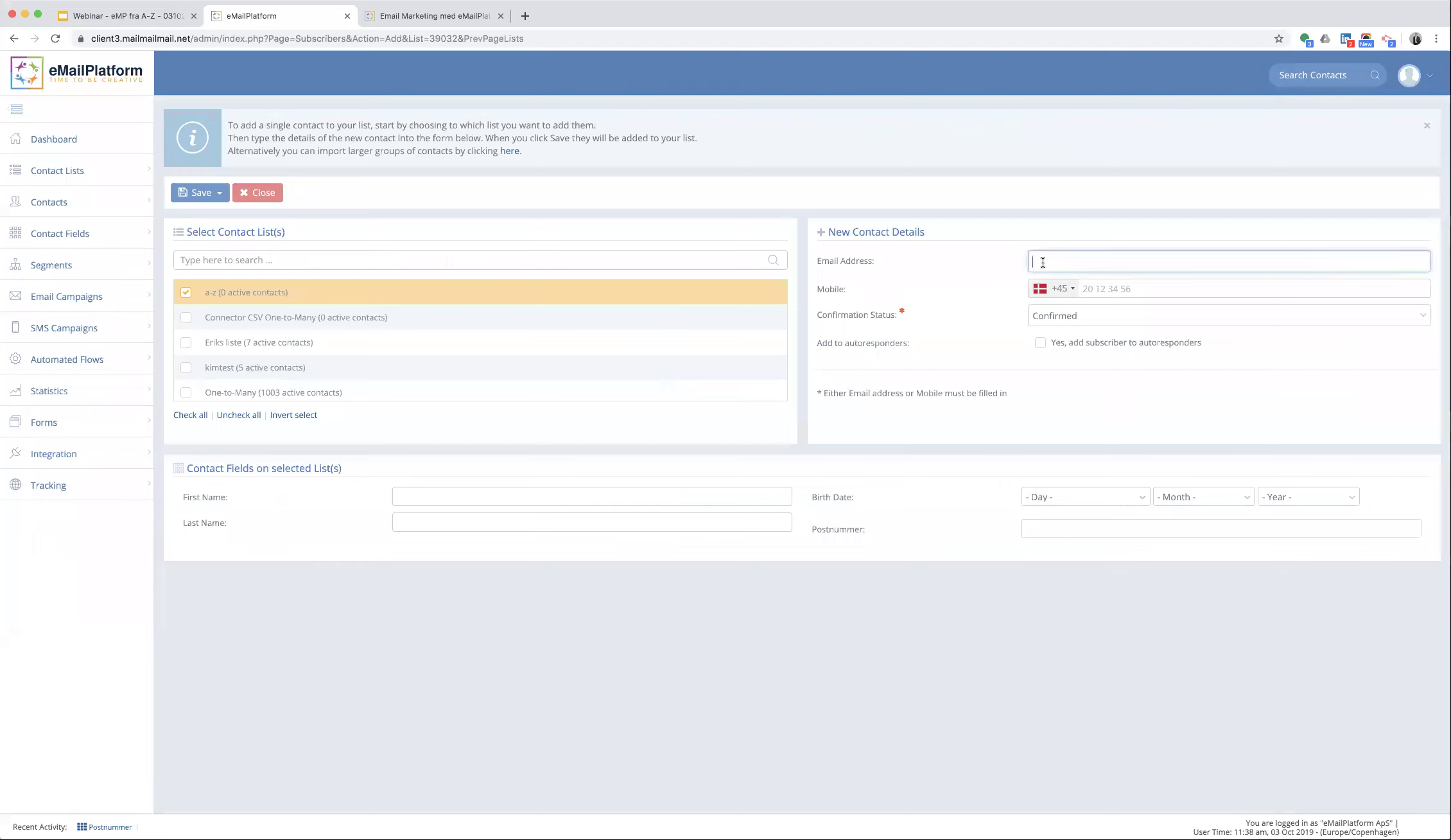
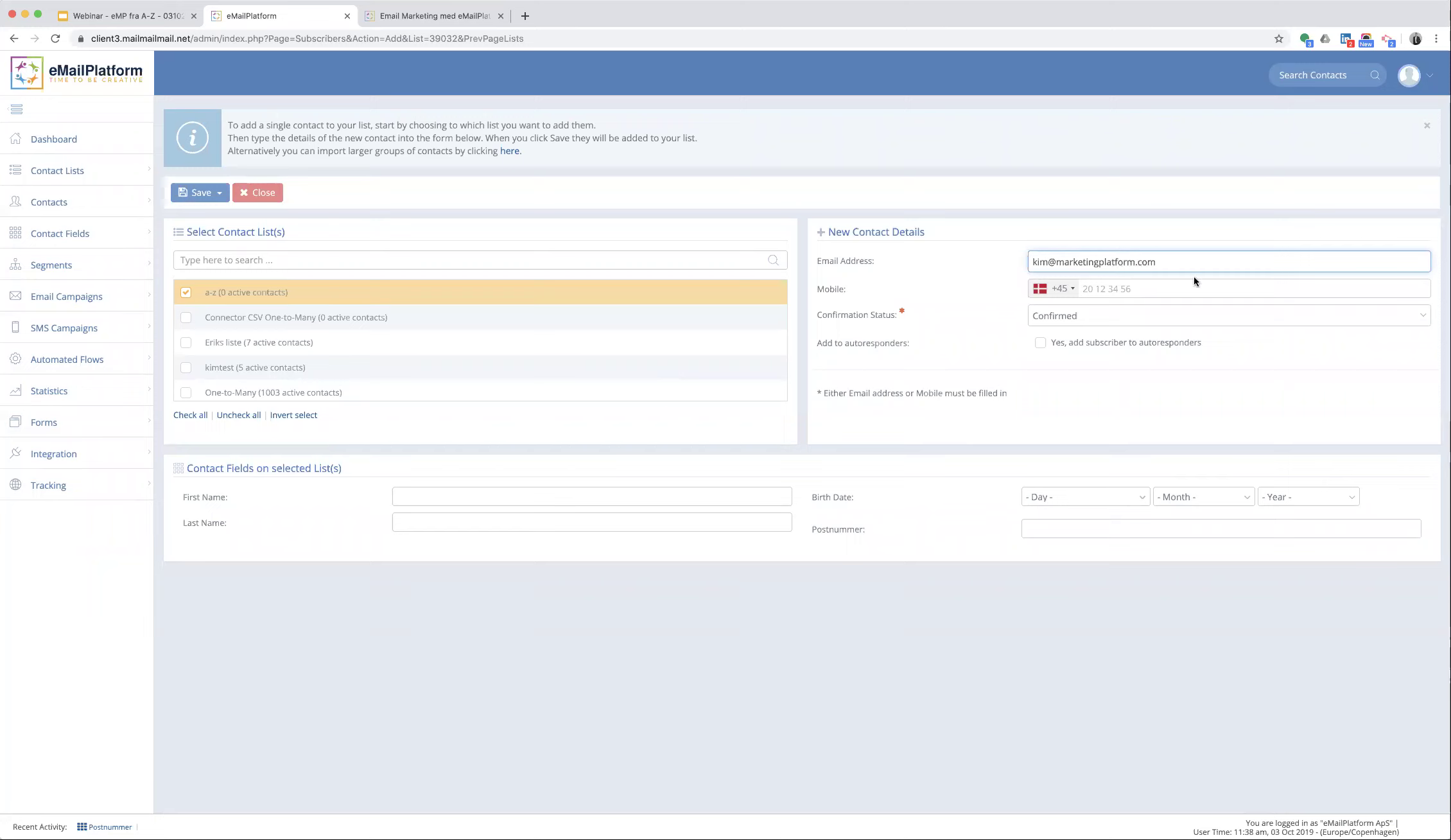
pyautogui.click(1153, 285)
pyautogui.write('42555555')
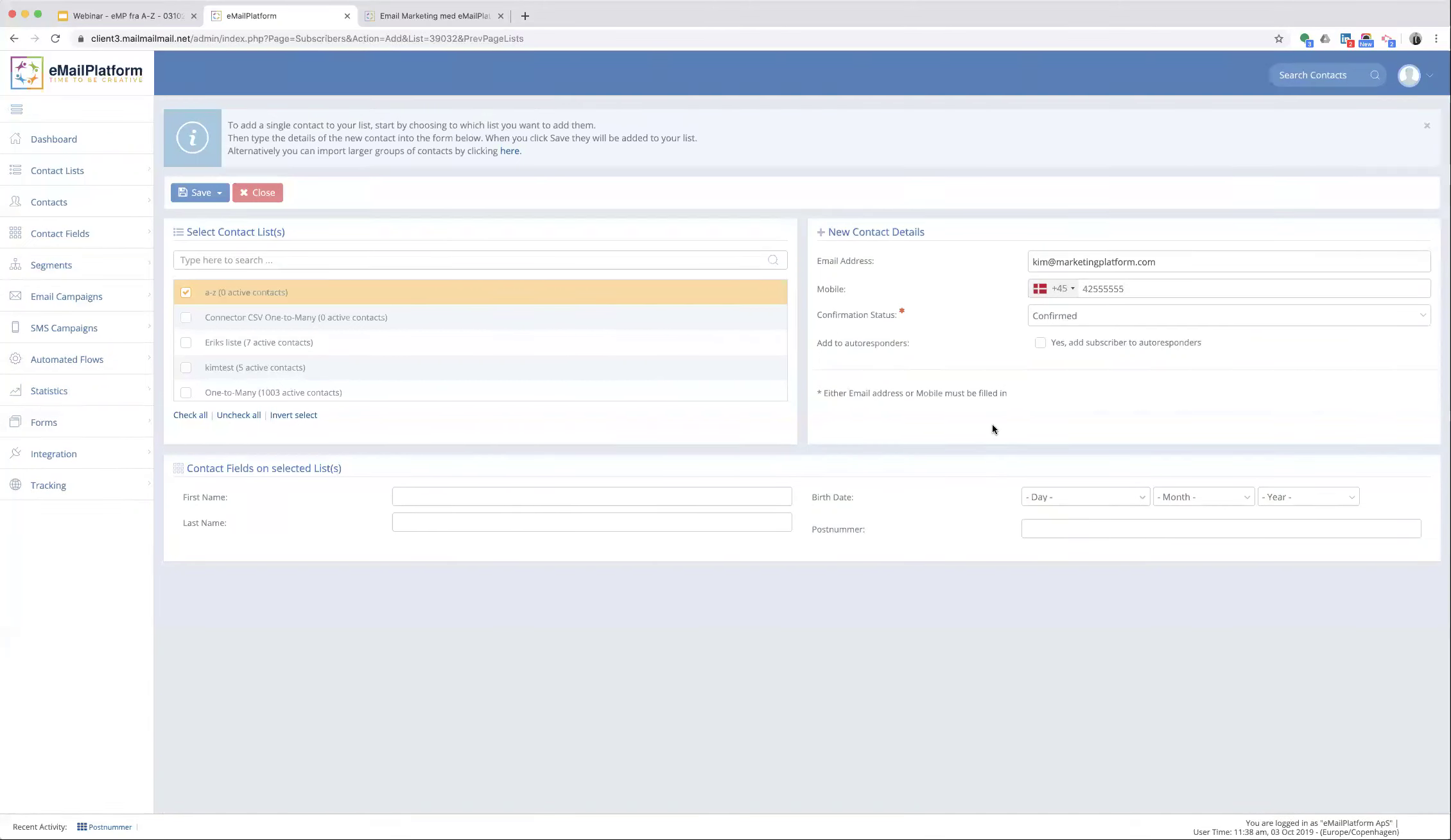
# - Enter the contact's first and last name
pyautogui.click(524, 493)
pyautogui.click(279, 545)
pyautogui.click(406, 495)
pyautogui.click(405, 517)
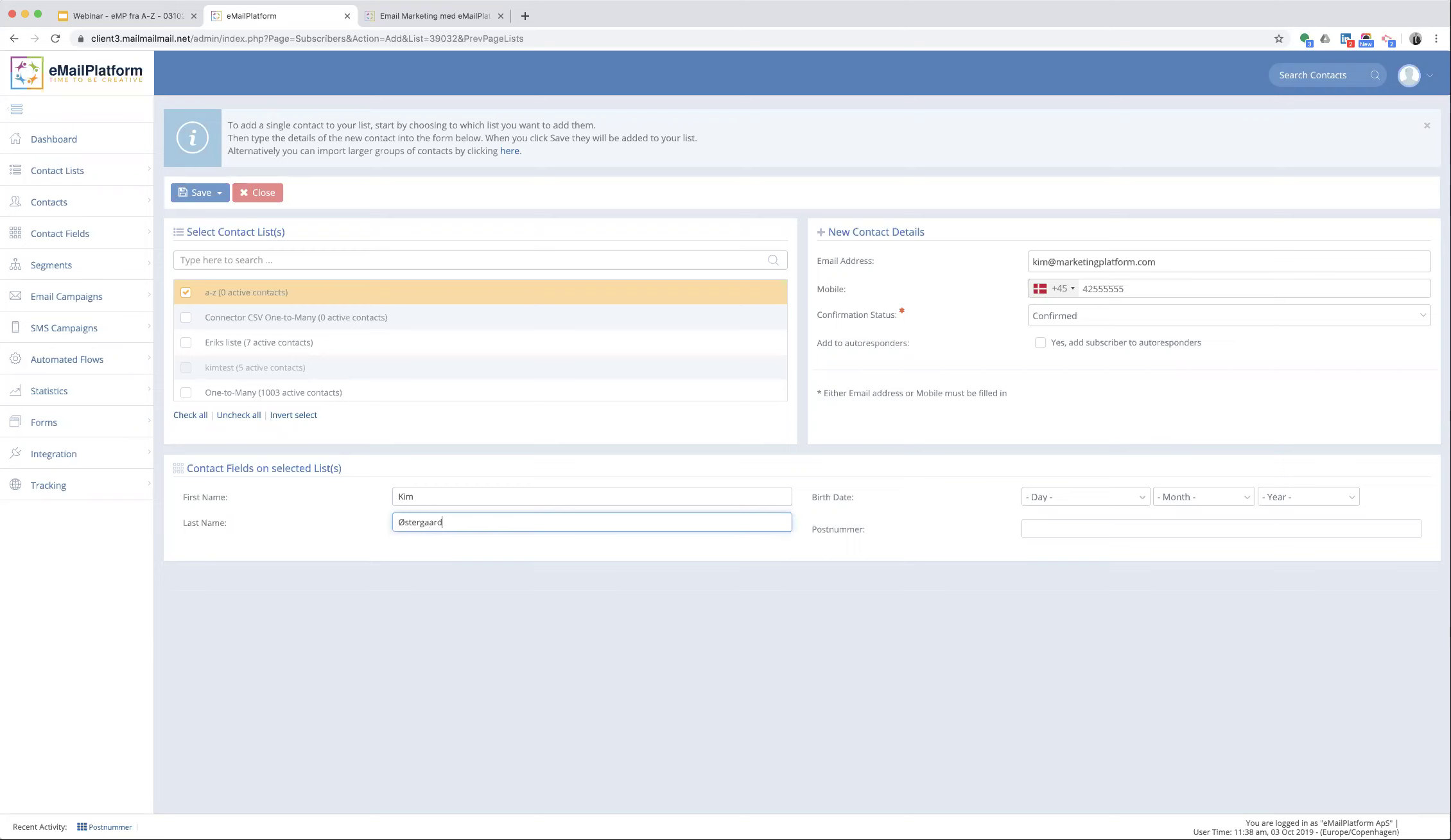
# - Set the contact's birth day, month and year
pyautogui.click(1074, 494)
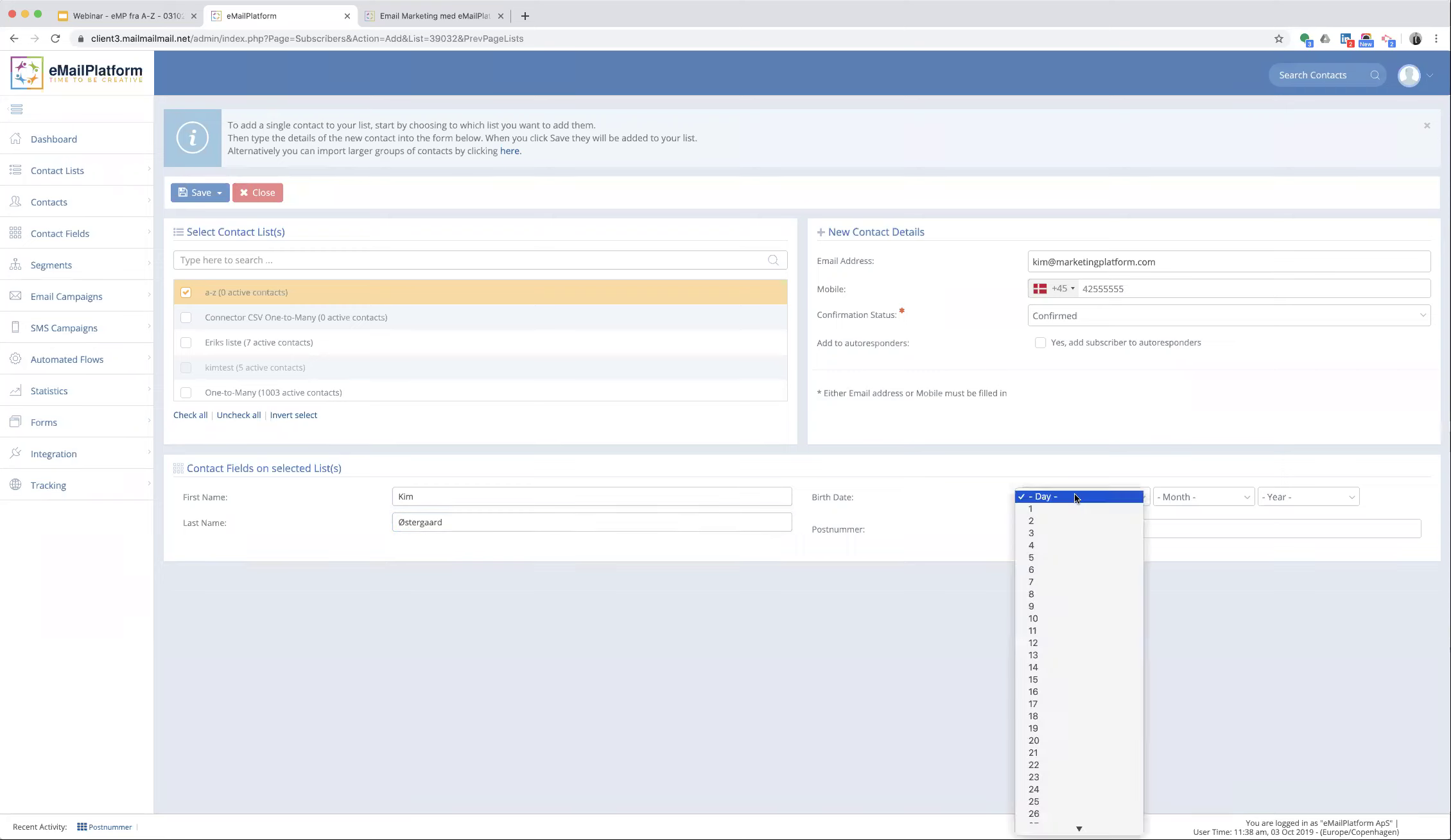
pyautogui.click(1058, 678)
pyautogui.click(1171, 498)
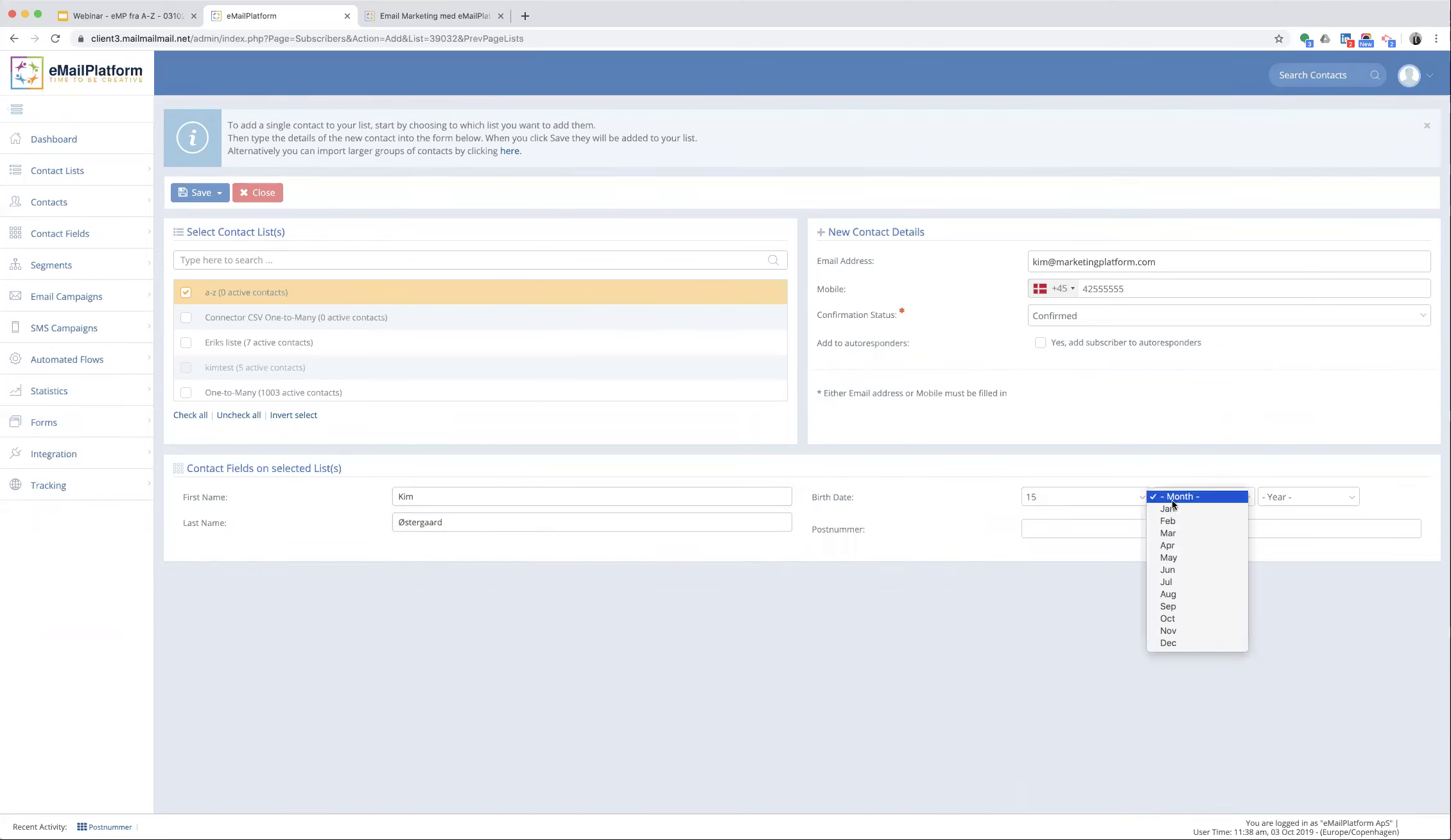
pyautogui.click(1179, 581)
pyautogui.click(1279, 494)
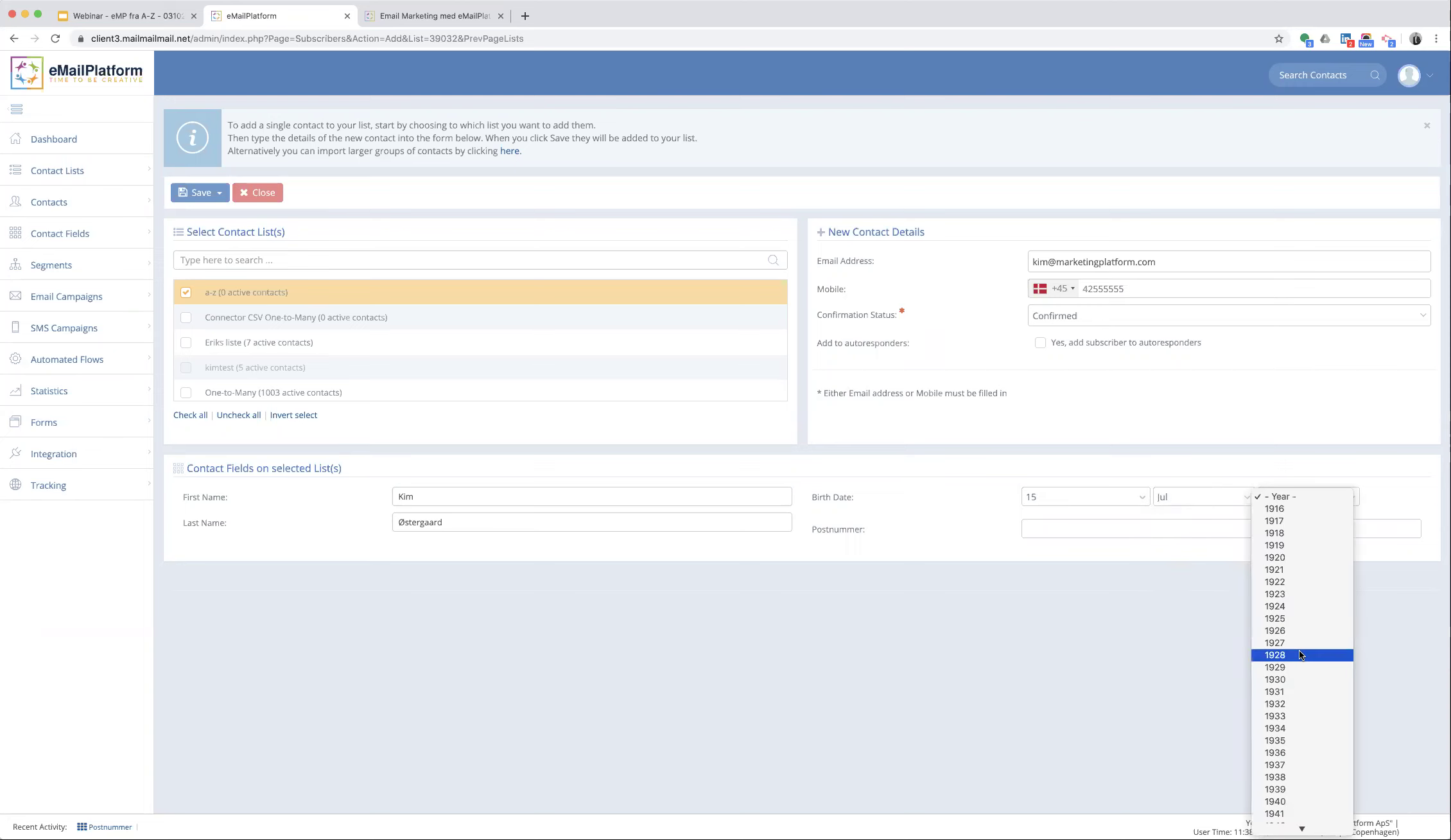
pyautogui.scroll(-5, 1298, 649)
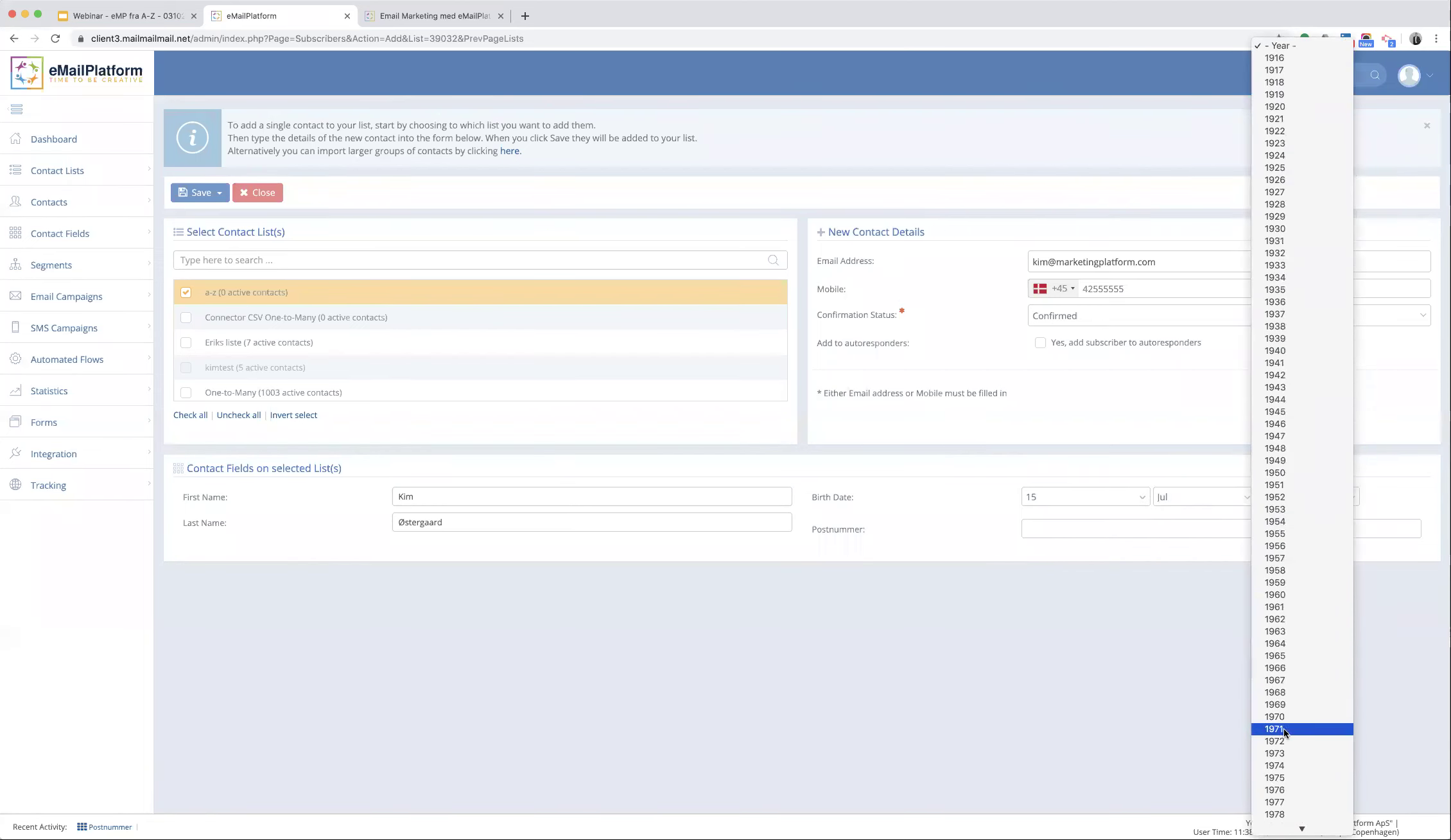
pyautogui.click(1279, 790)
# - Enter the contact's postal code and save and close the new contact
pyautogui.click(1028, 529)
pyautogui.write('6600')
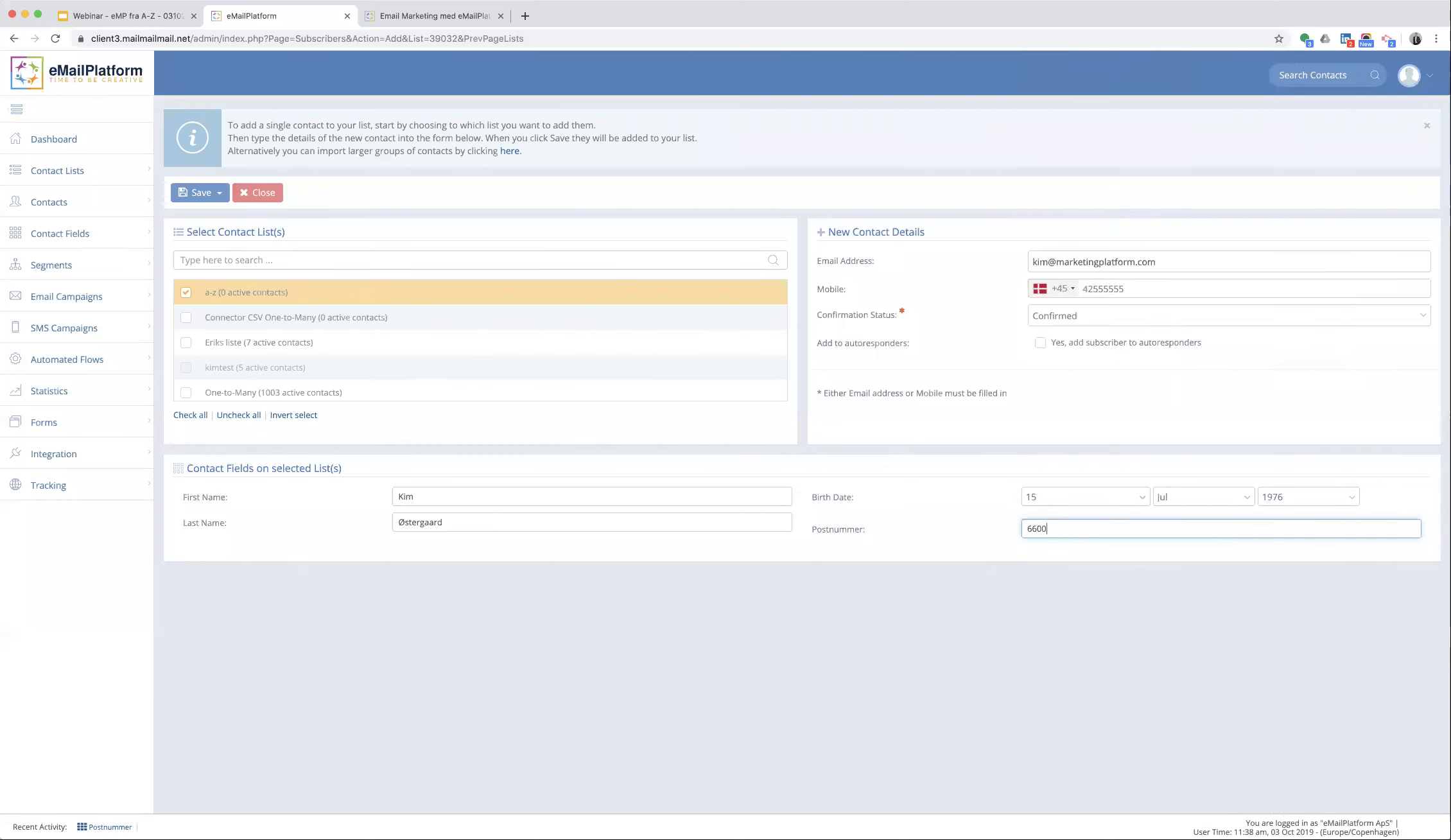
pyautogui.click(951, 533)
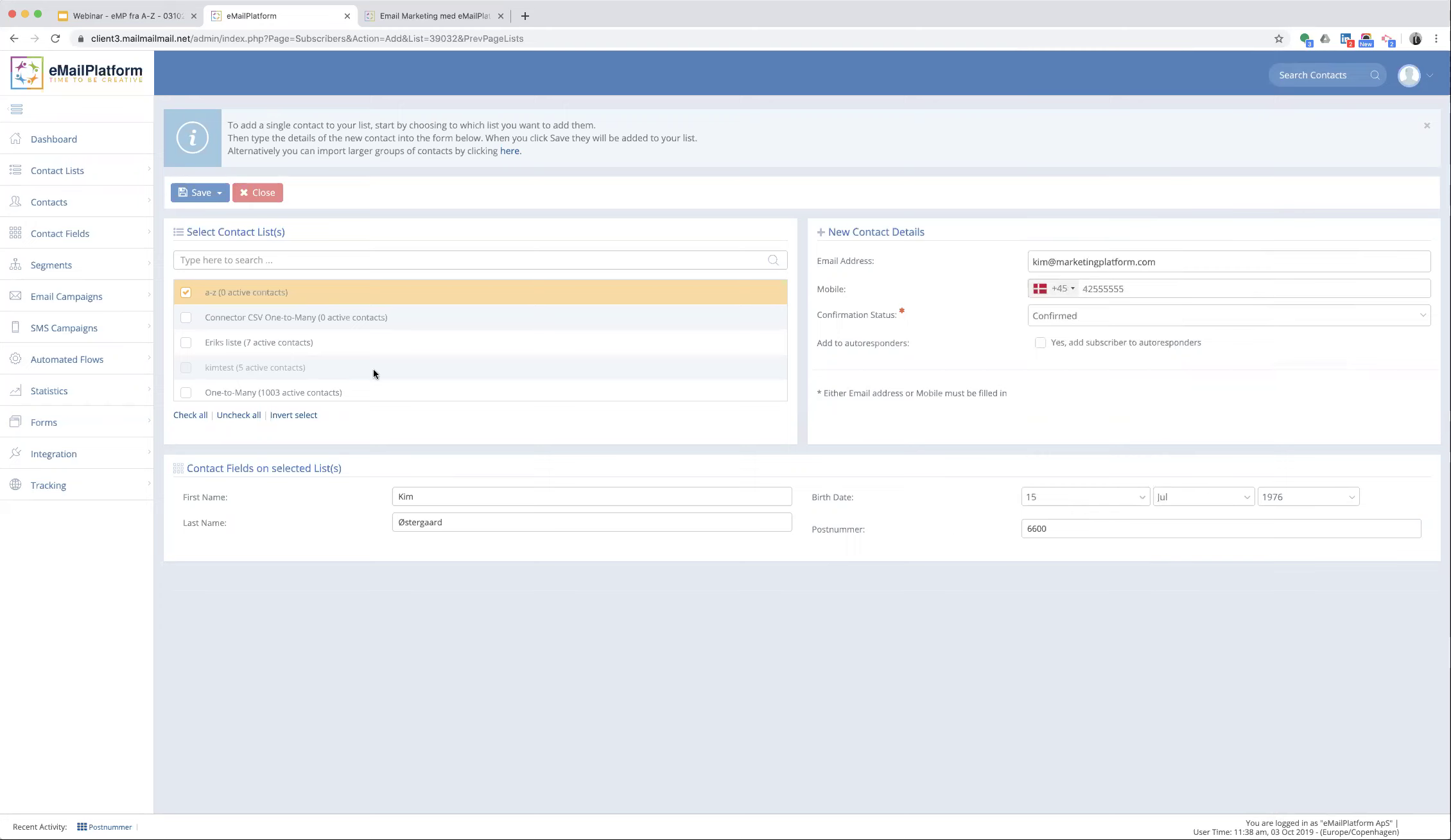
pyautogui.click(219, 192)
pyautogui.click(215, 235)
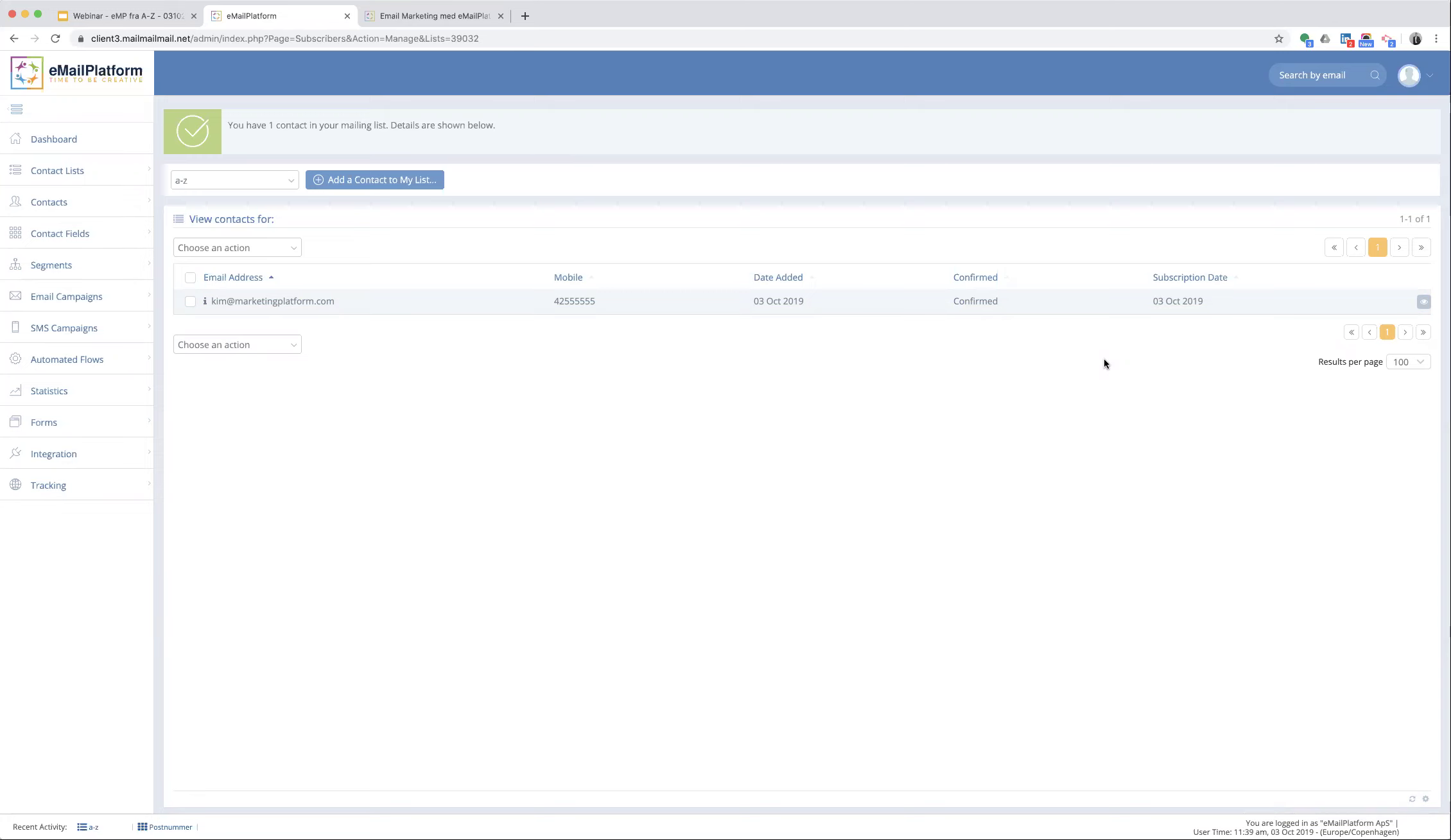
# - Open the saved a-z contact's Contact Details page
pyautogui.click(1423, 302)
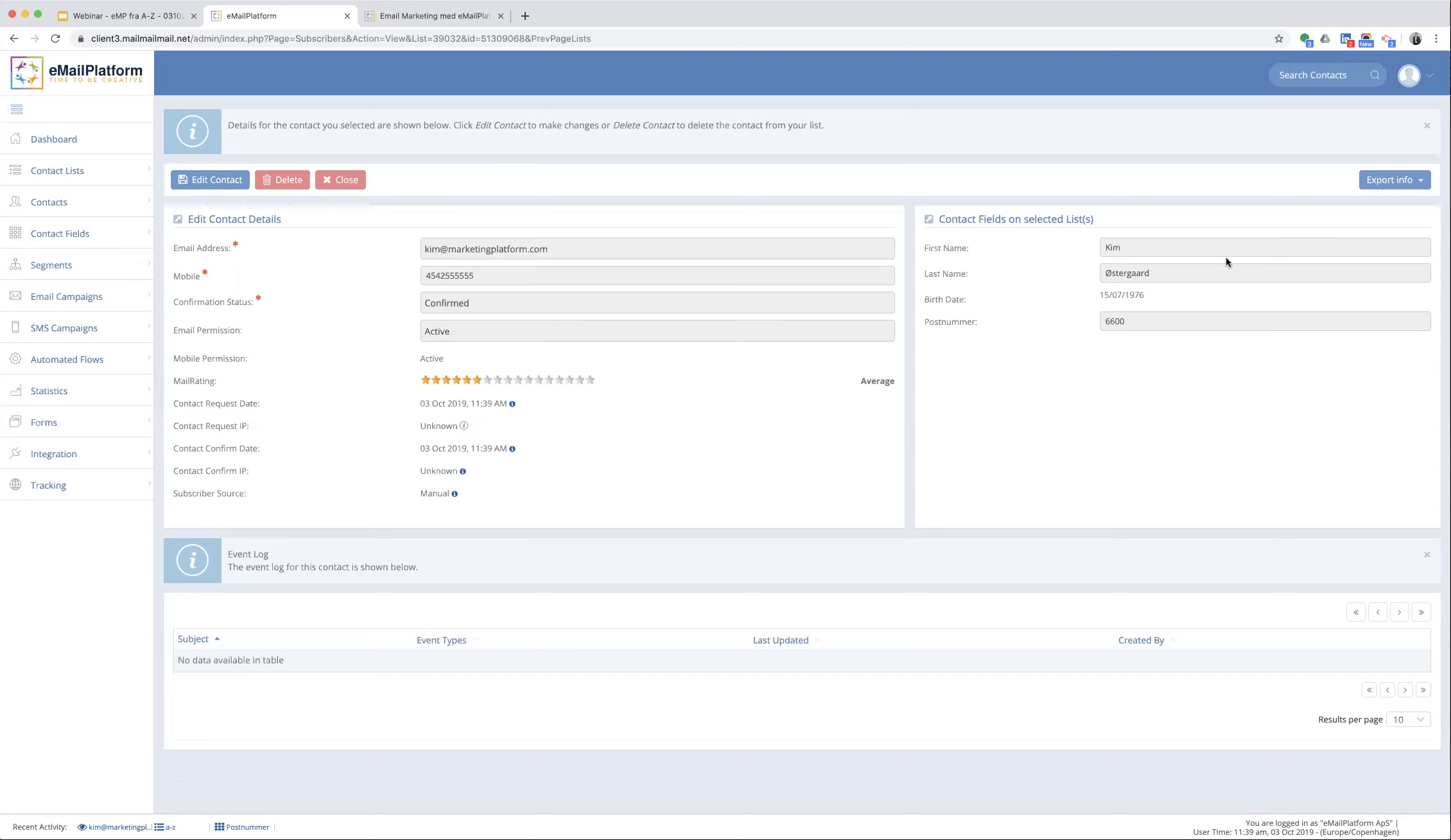
# - Check the Export info options and contact search without using them, then expand Segments in the sidebar
pyautogui.click(1399, 182)
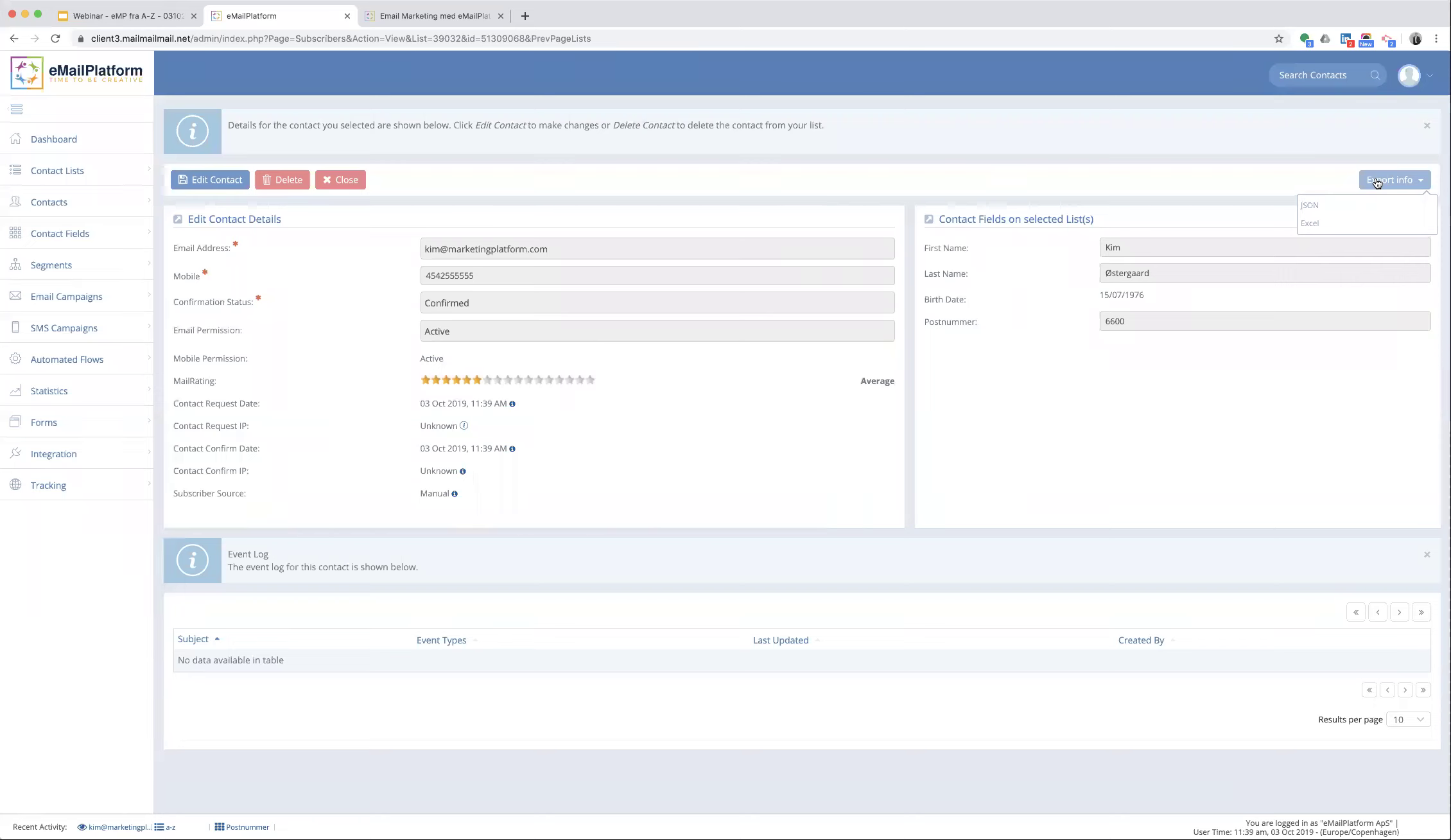
pyautogui.click(1314, 224)
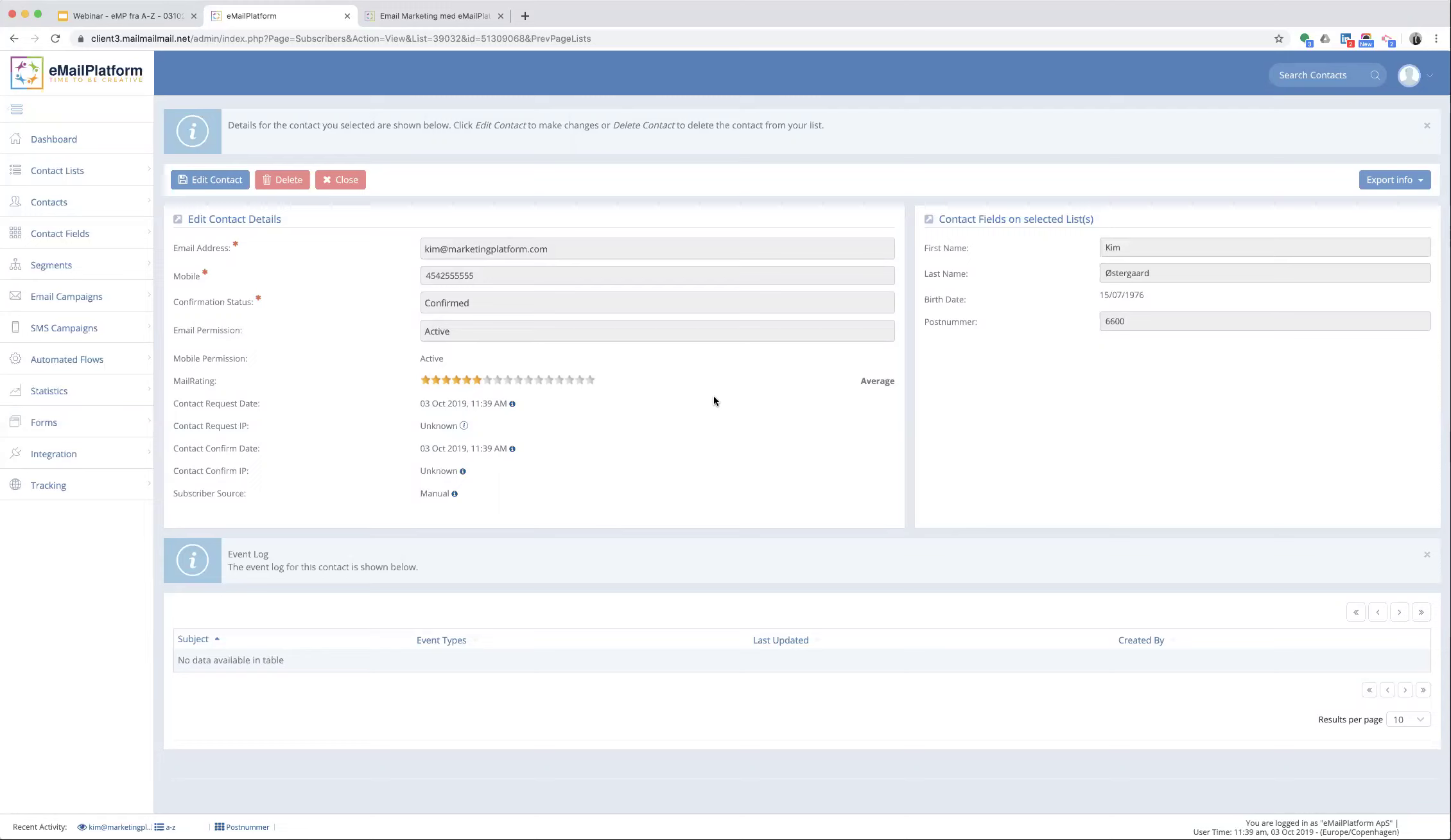
pyautogui.click(1299, 75)
pyautogui.click(912, 135)
pyautogui.click(45, 261)
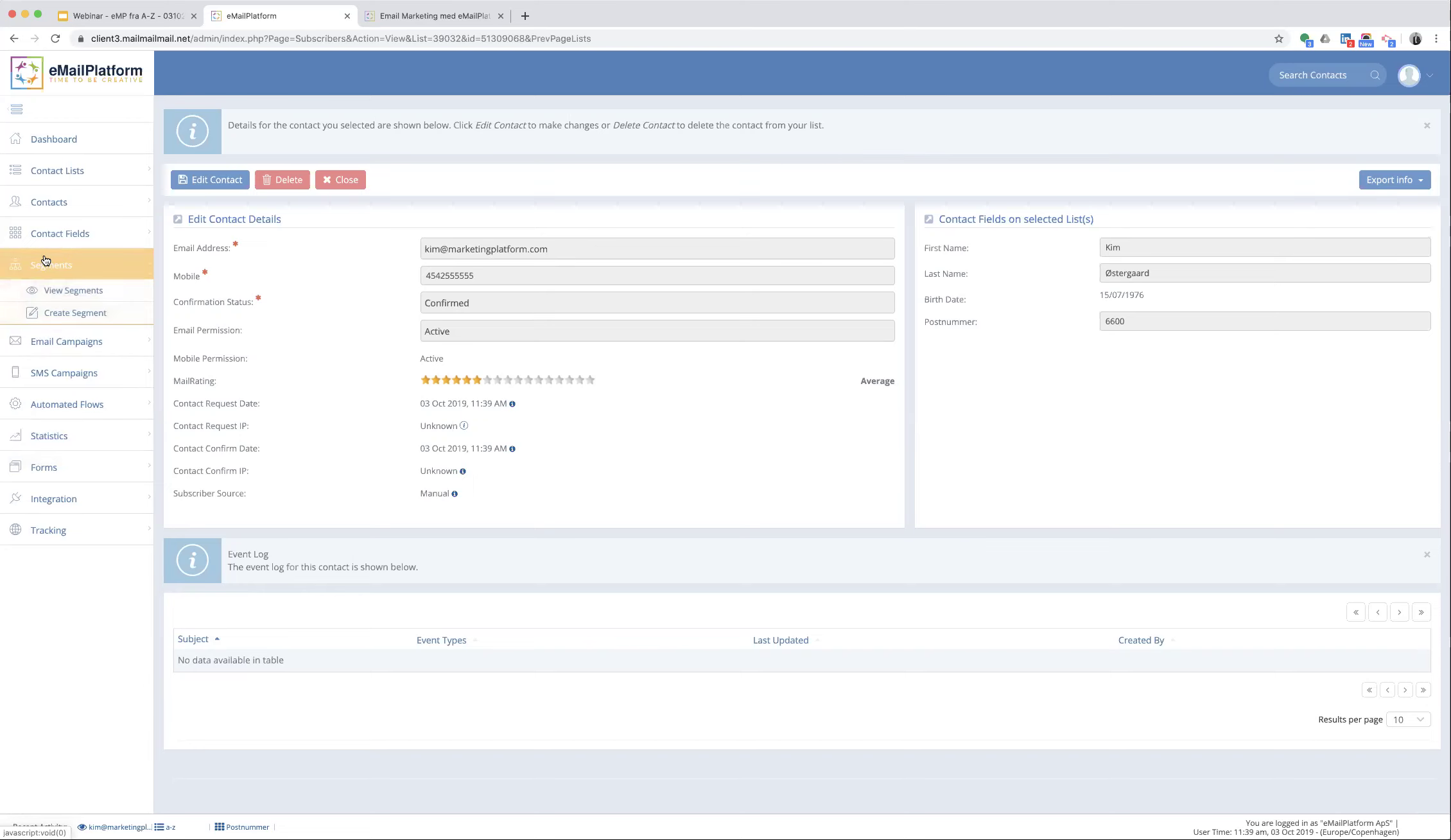
# - Start a new segment on the a-z list with a Postnummer filter rule
pyautogui.click(61, 315)
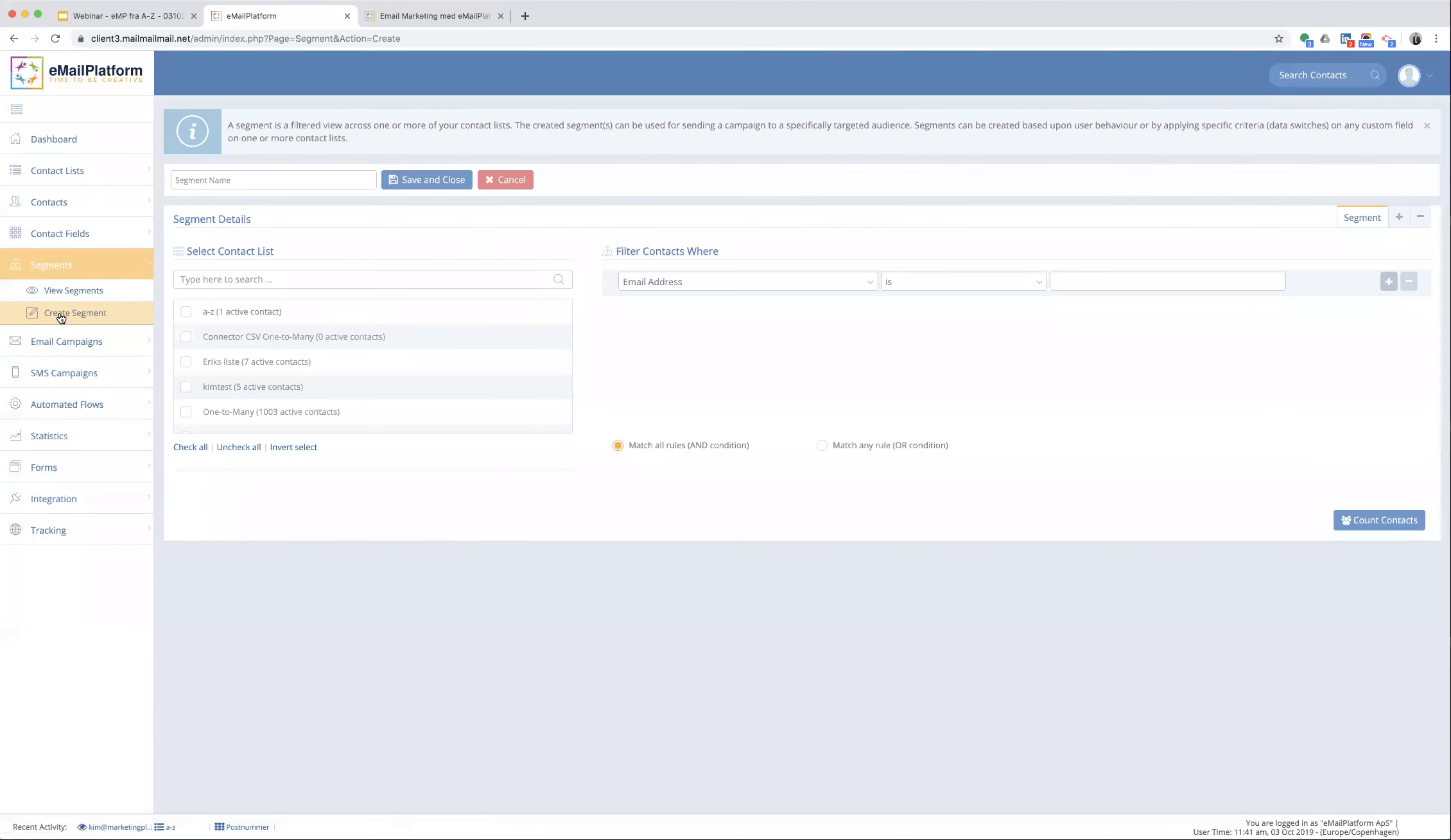
pyautogui.click(201, 317)
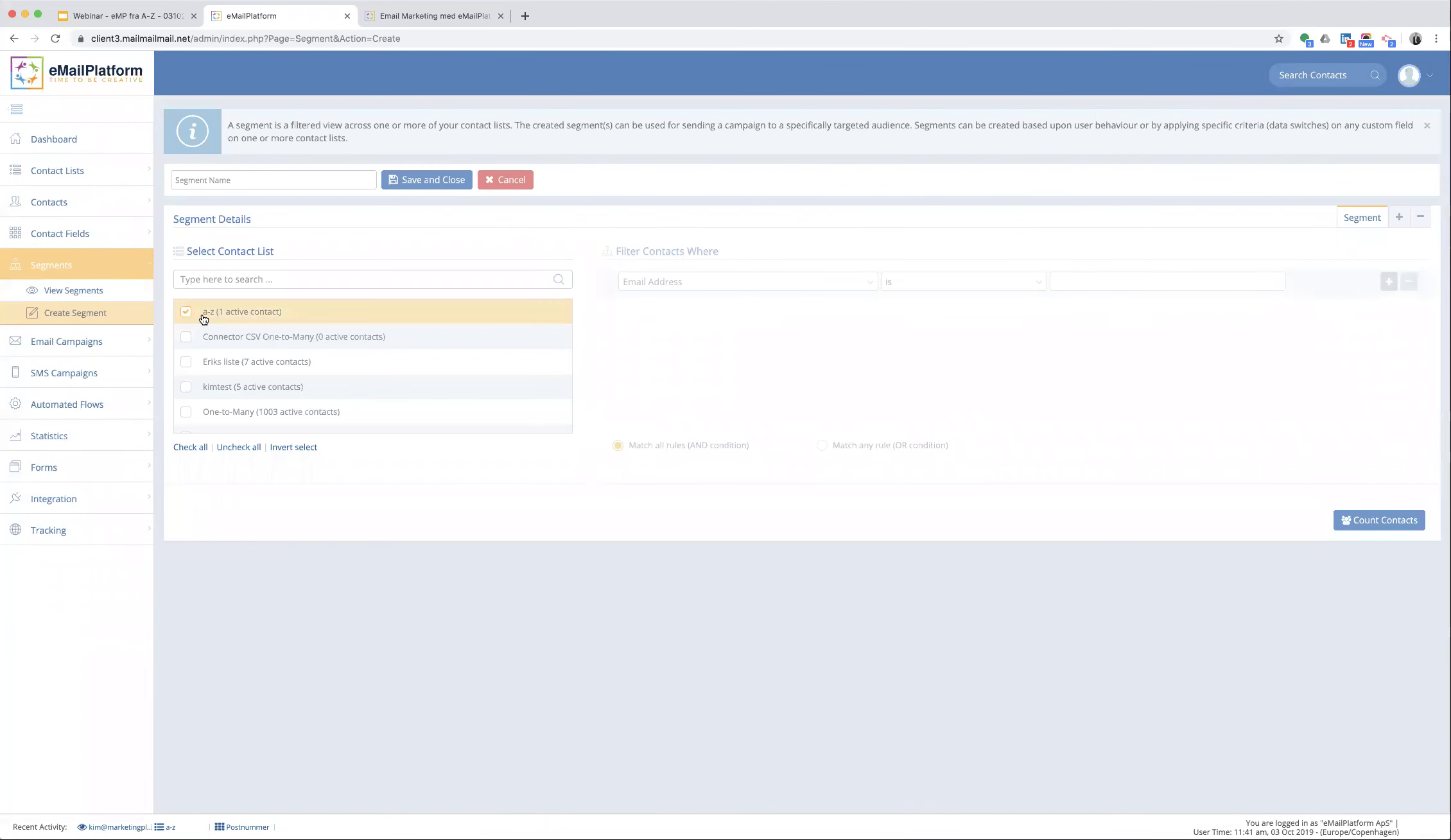
pyautogui.click(675, 283)
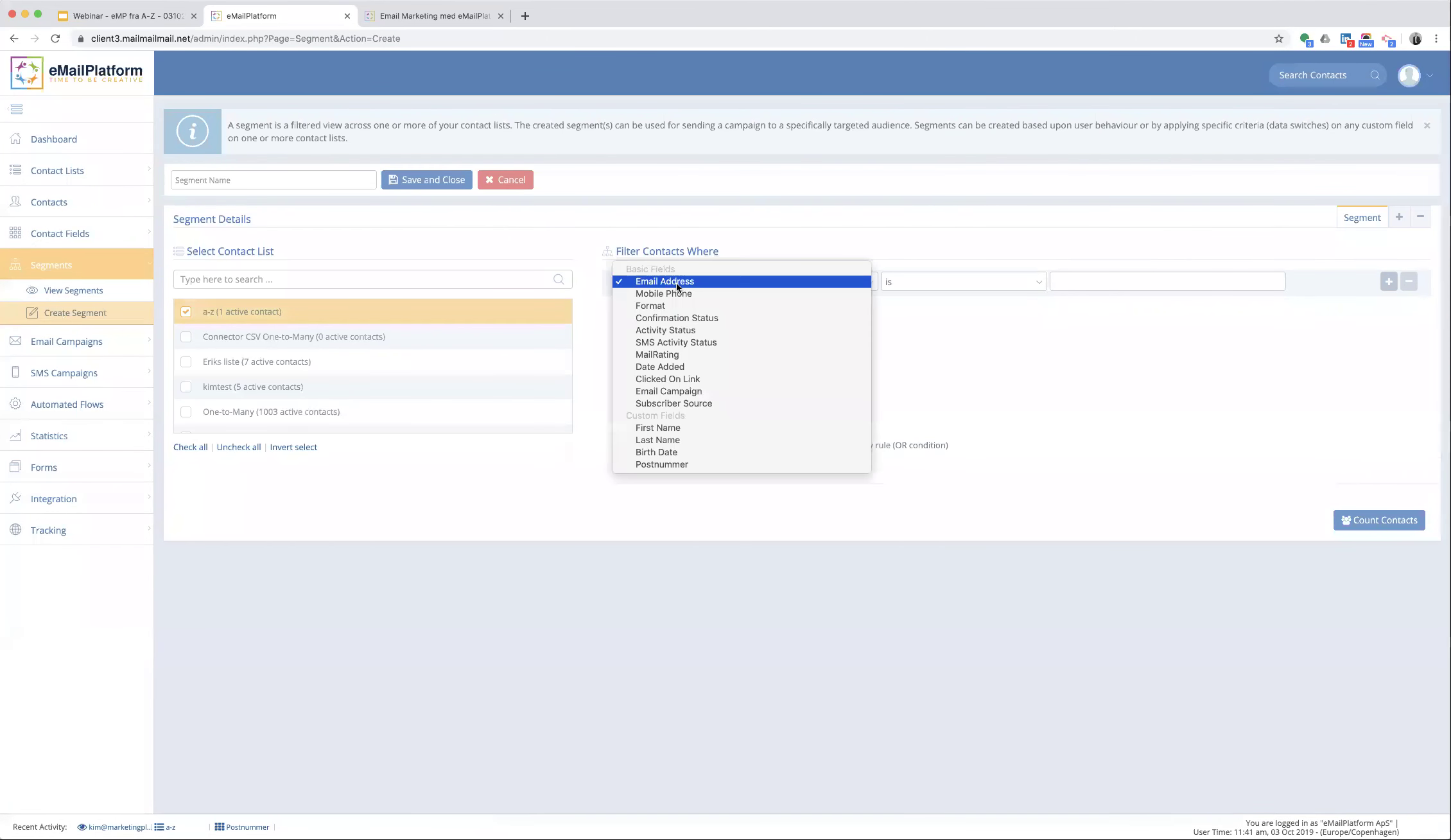
pyautogui.click(711, 461)
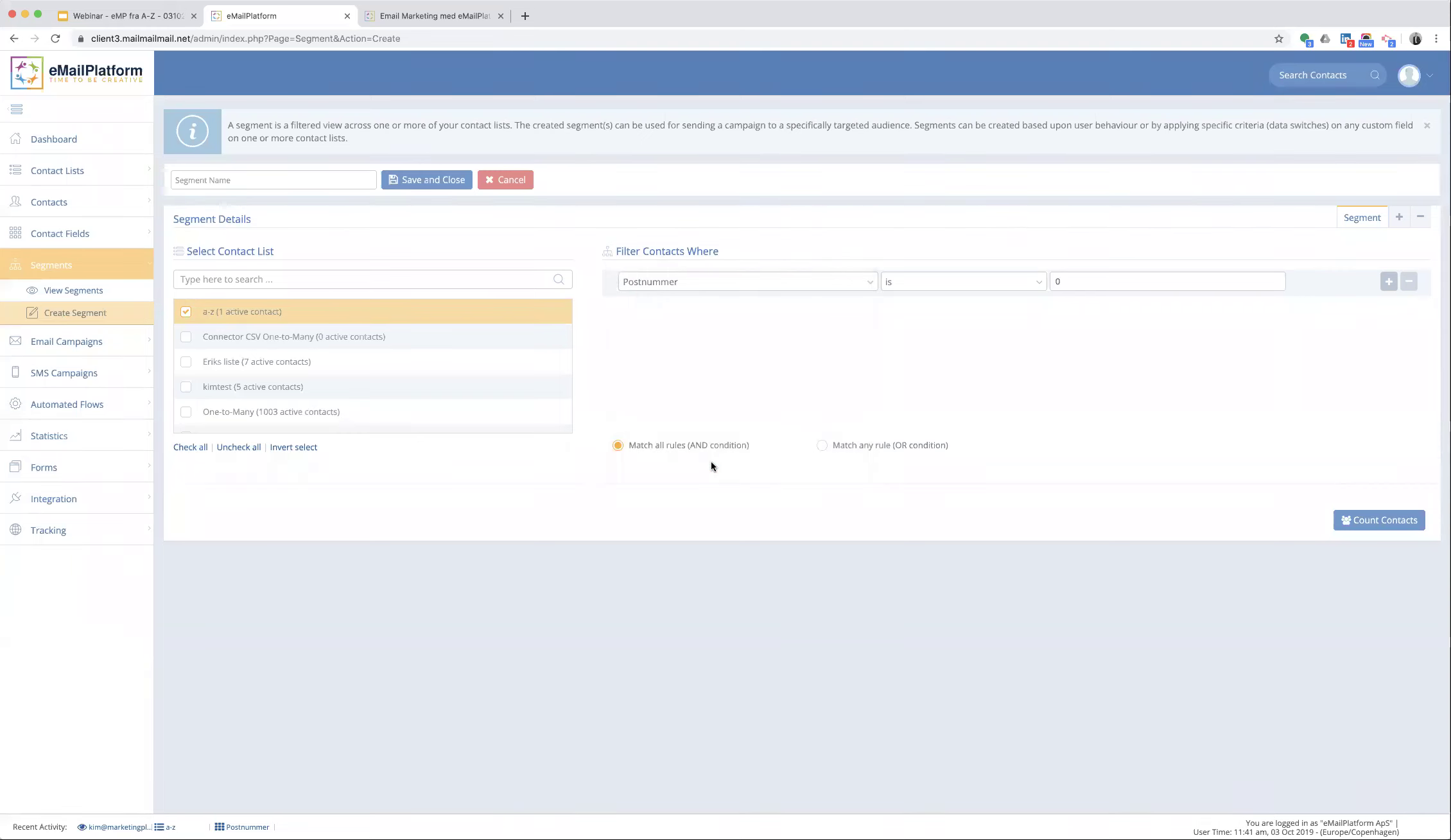
pyautogui.click(965, 280)
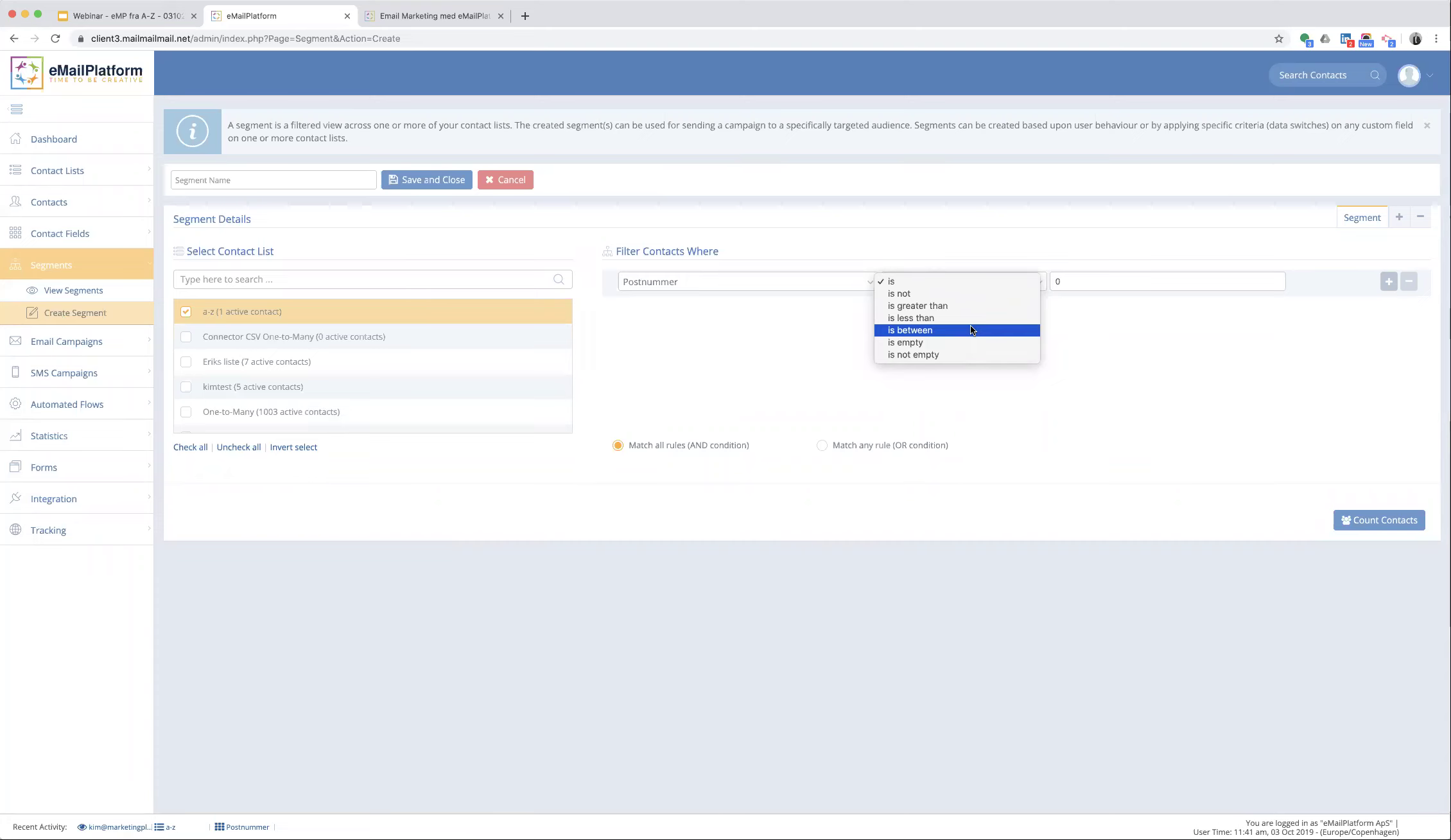
# - Switch the rule's field to First Name and bring up its comparison options
pyautogui.click(759, 332)
pyautogui.moveTo(760, 332); pyautogui.dragTo(751, 315)
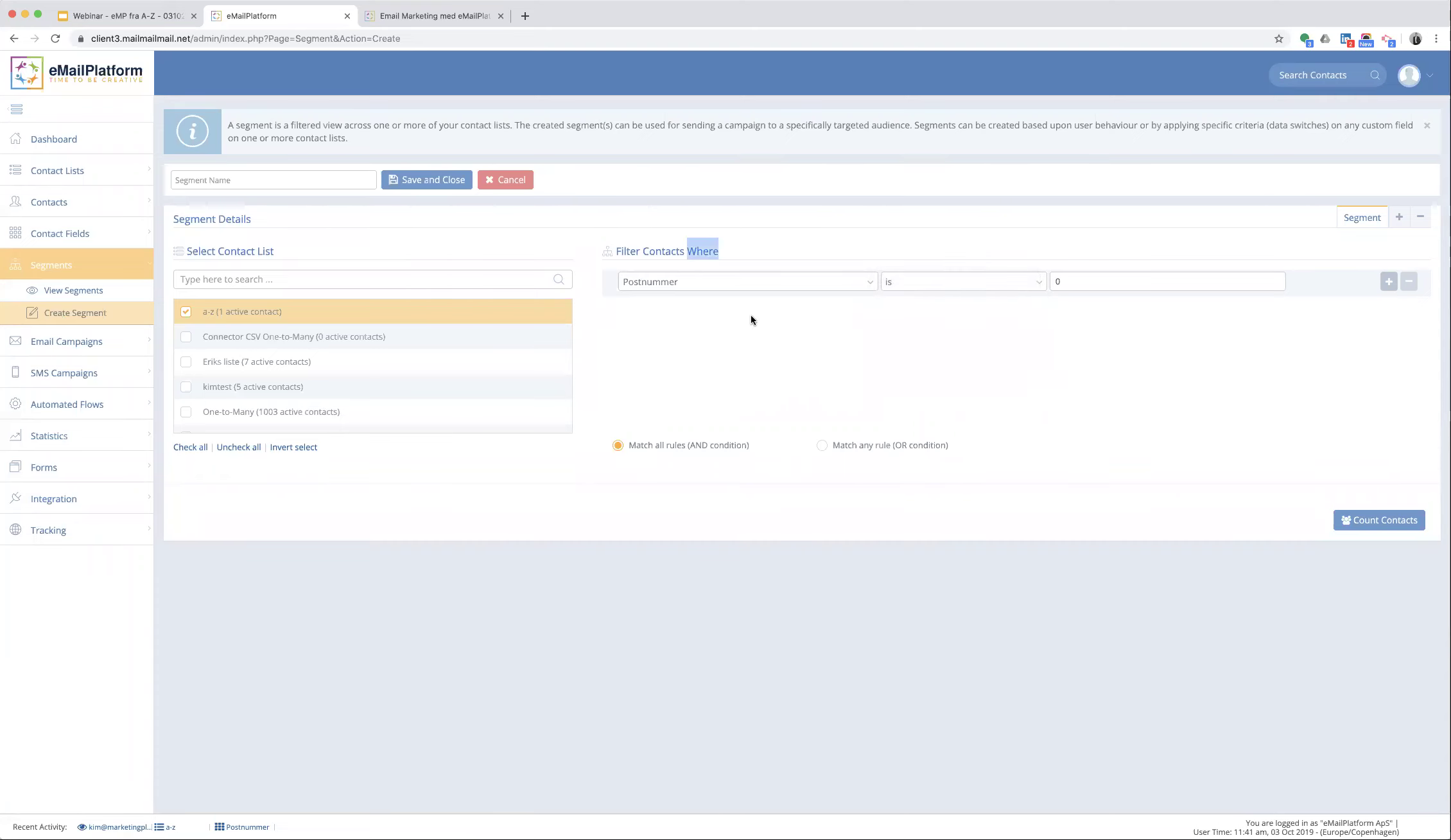
pyautogui.click(728, 287)
pyautogui.click(710, 245)
pyautogui.click(920, 275)
pyautogui.click(921, 281)
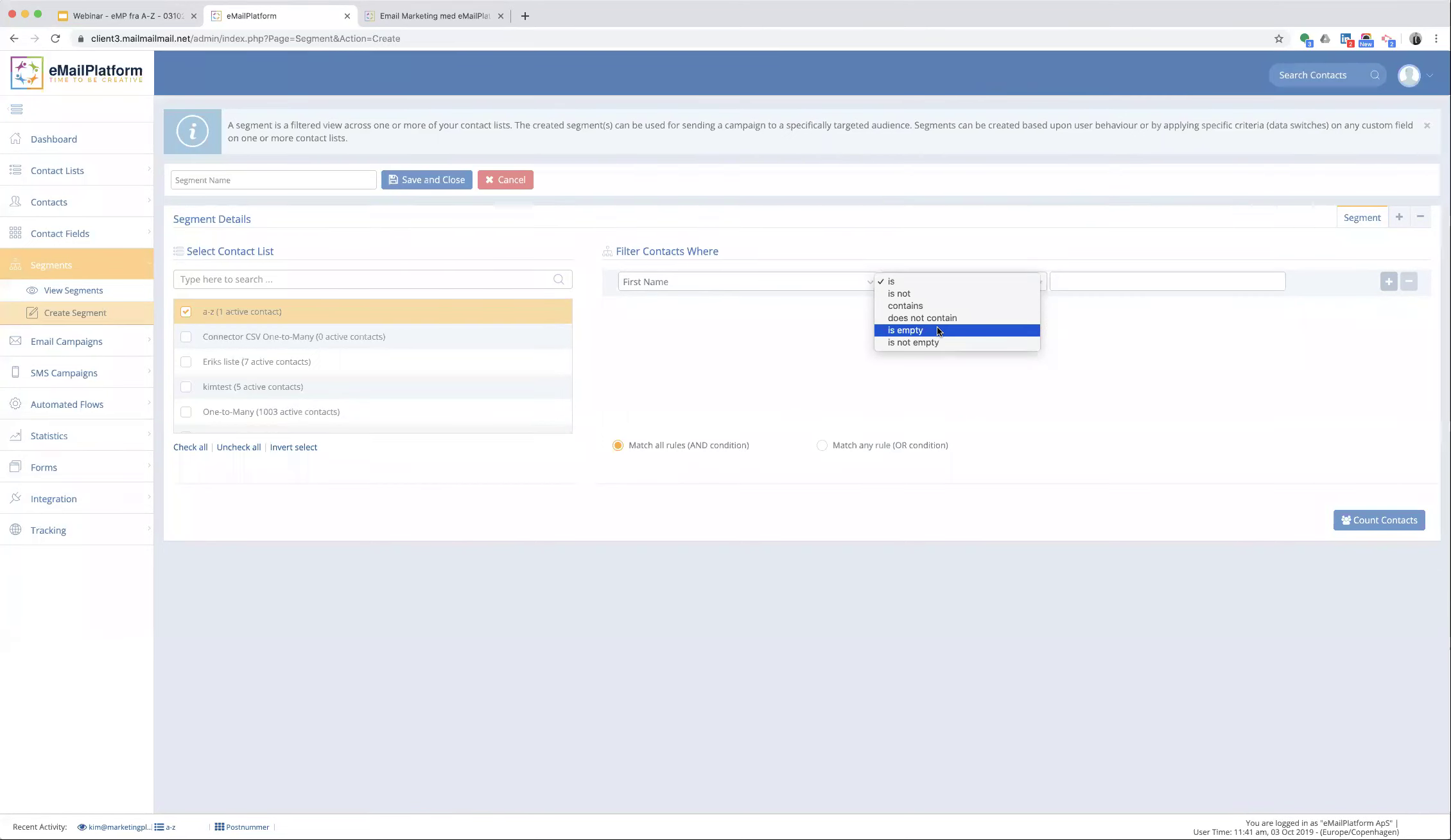
# - Set the filter rule to Postnummer is greater than 6000
pyautogui.click(773, 336)
pyautogui.click(737, 280)
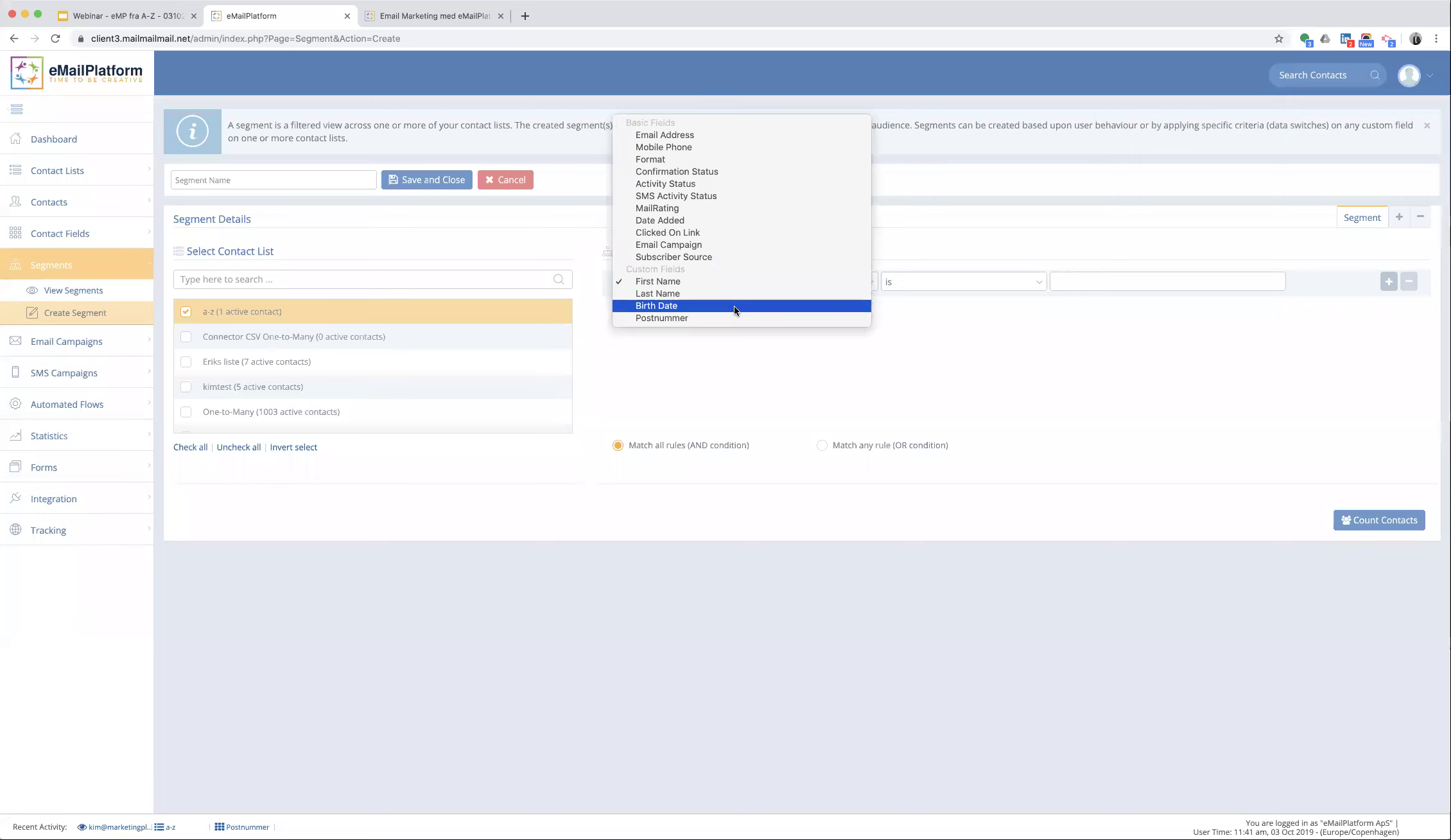
pyautogui.click(732, 316)
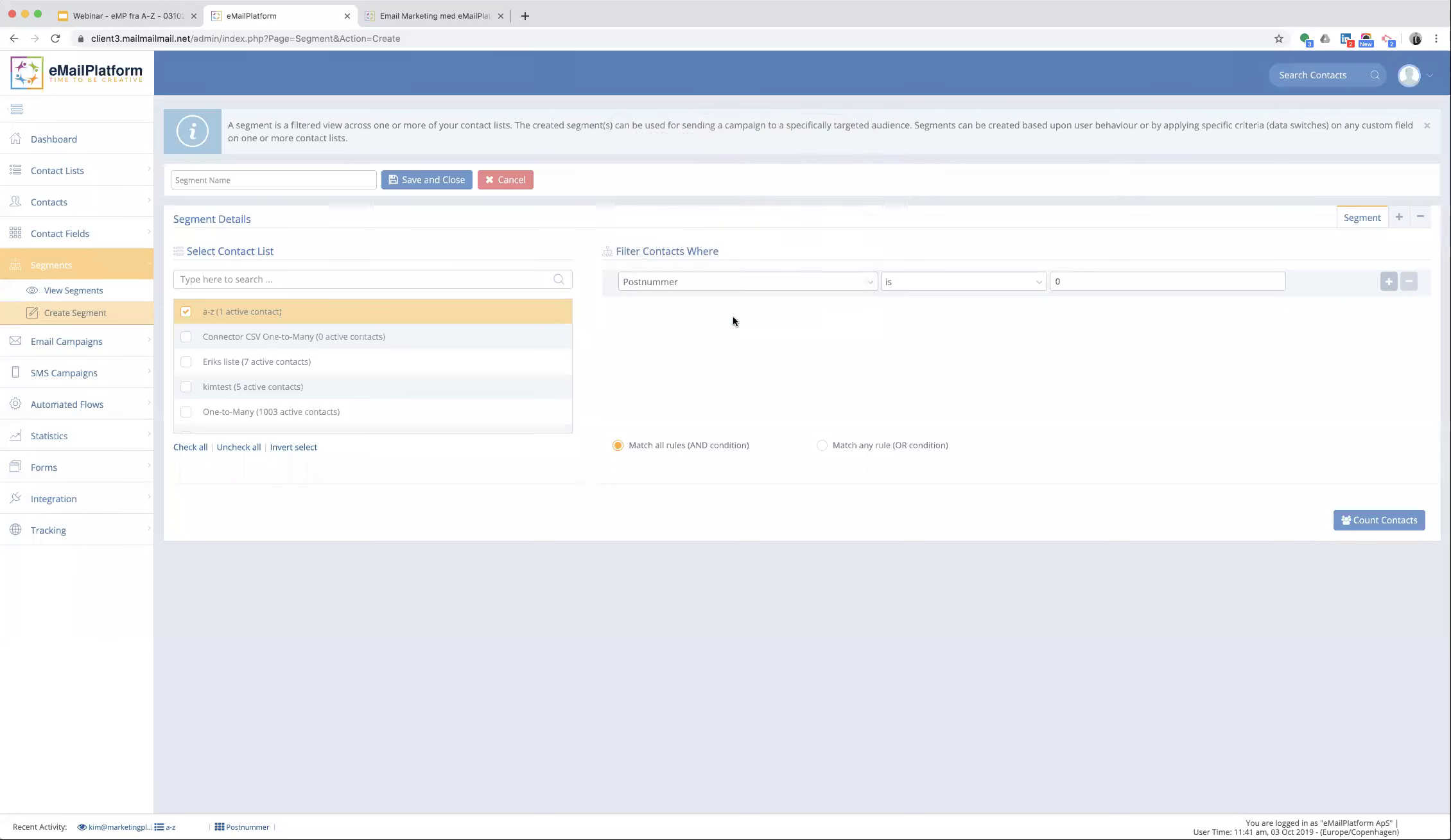
pyautogui.click(924, 286)
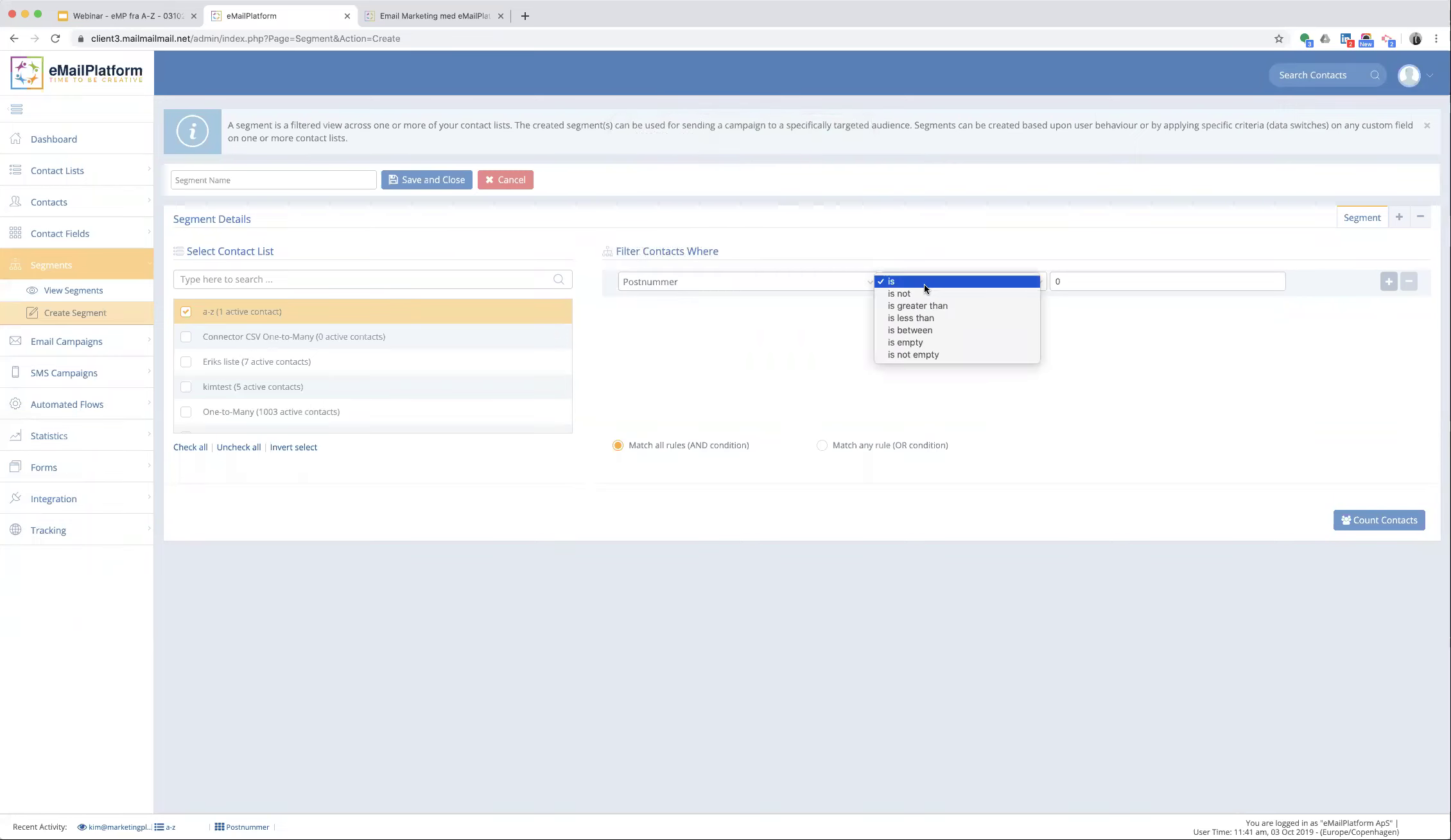
pyautogui.click(932, 306)
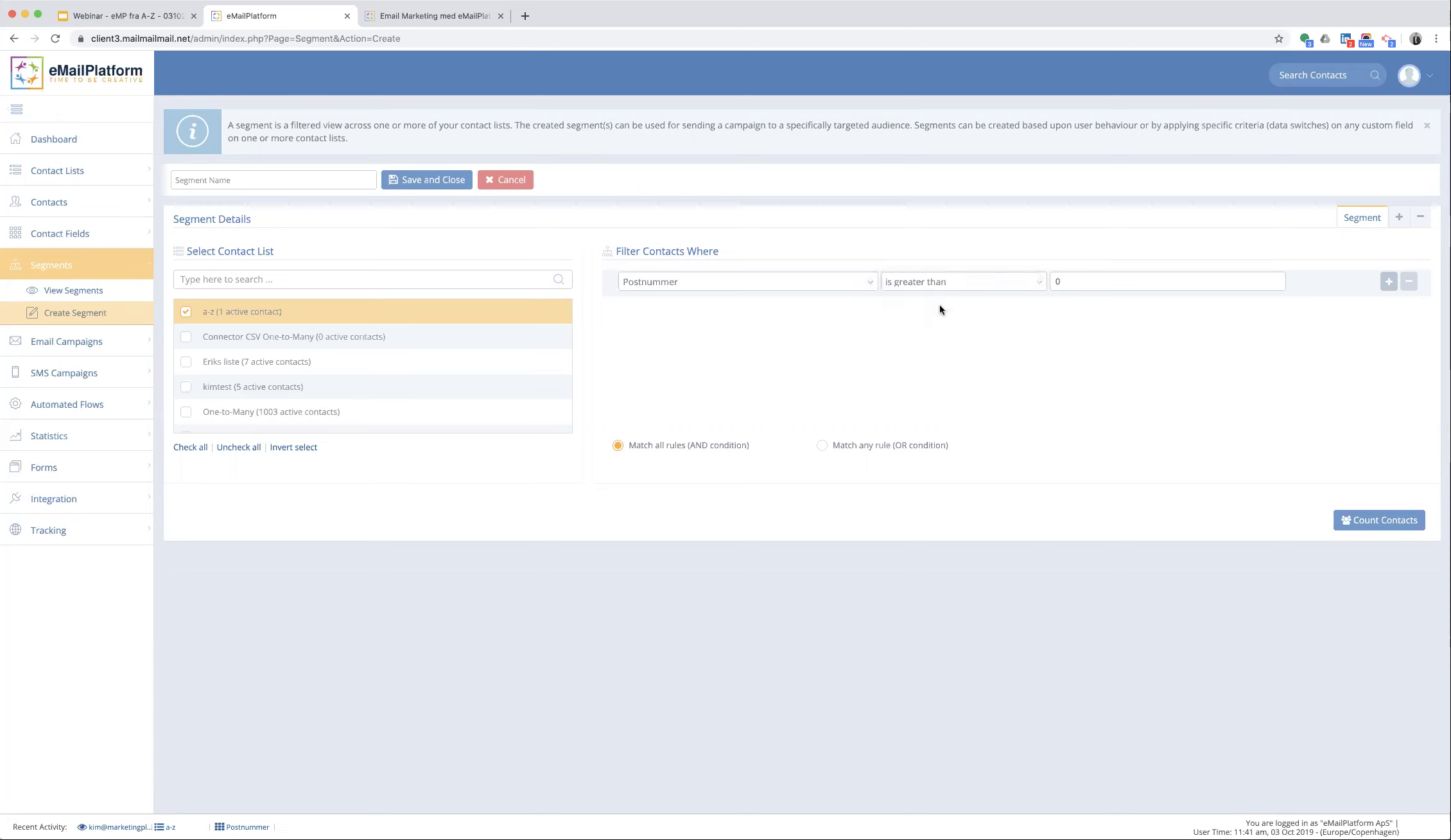
pyautogui.click(1080, 284)
pyautogui.write('6000')
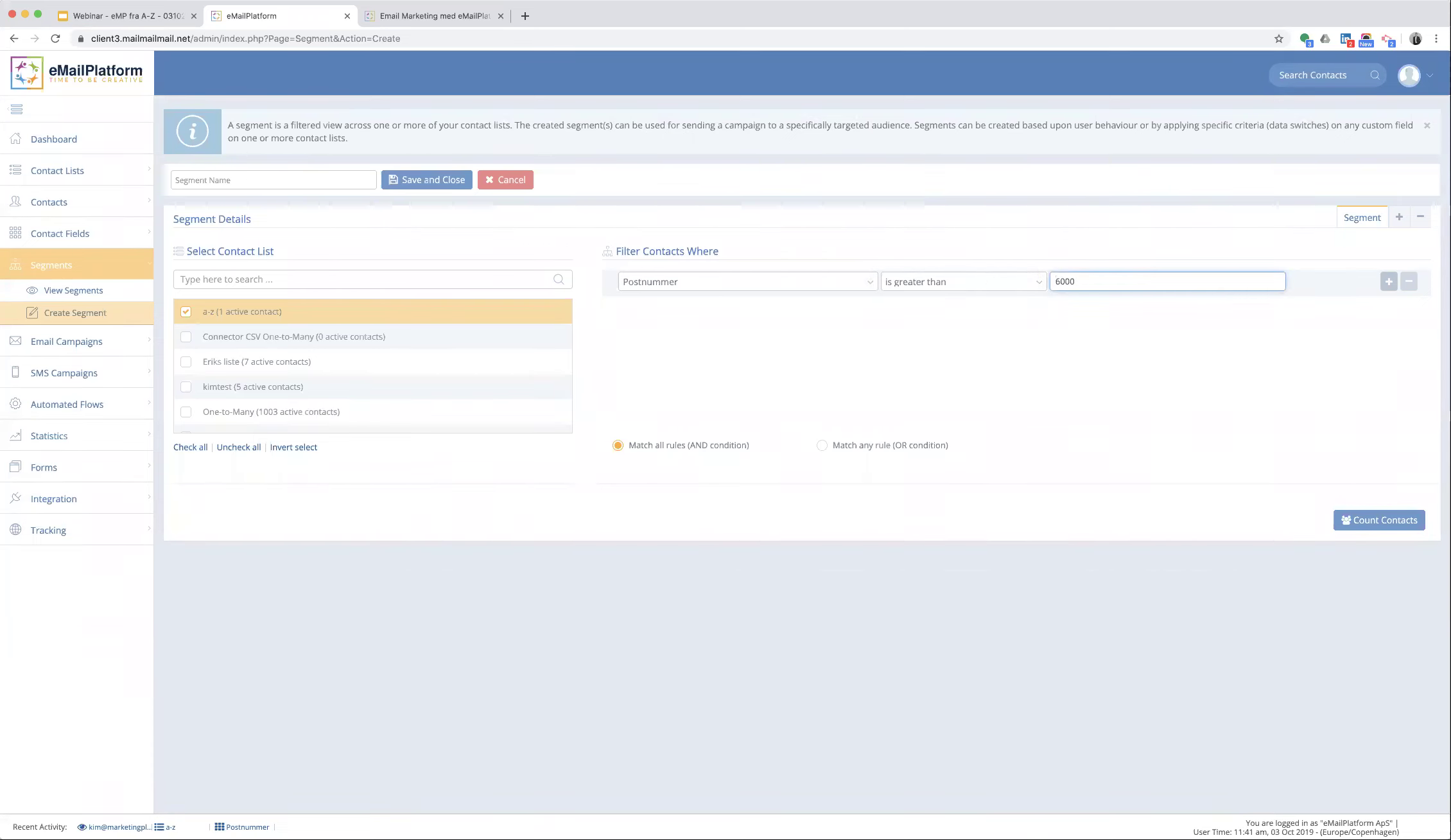
# - Count the matching contacts (one found), then restart the segment on the One-to-Many list
pyautogui.click(1364, 523)
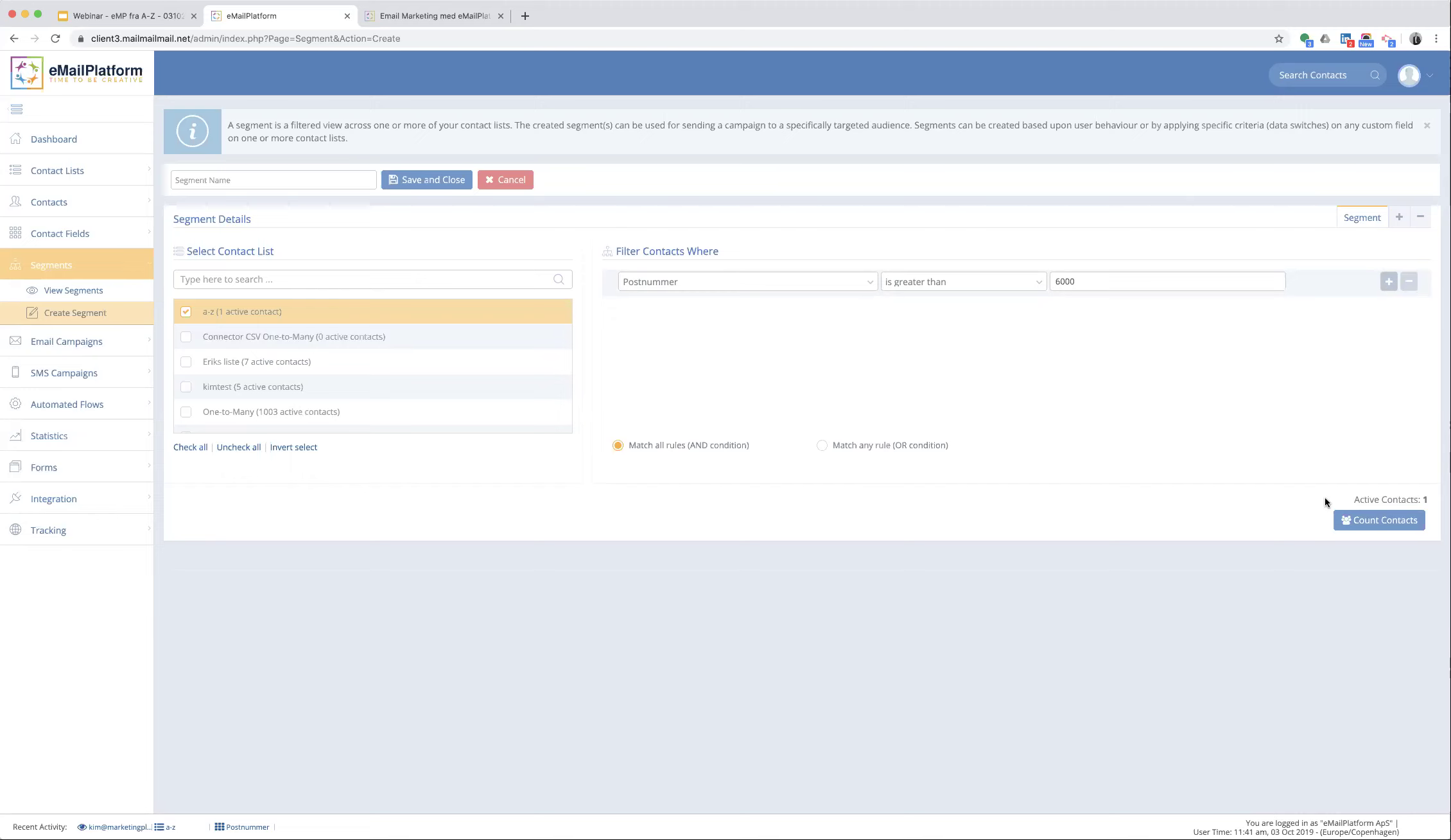
pyautogui.click(52, 325)
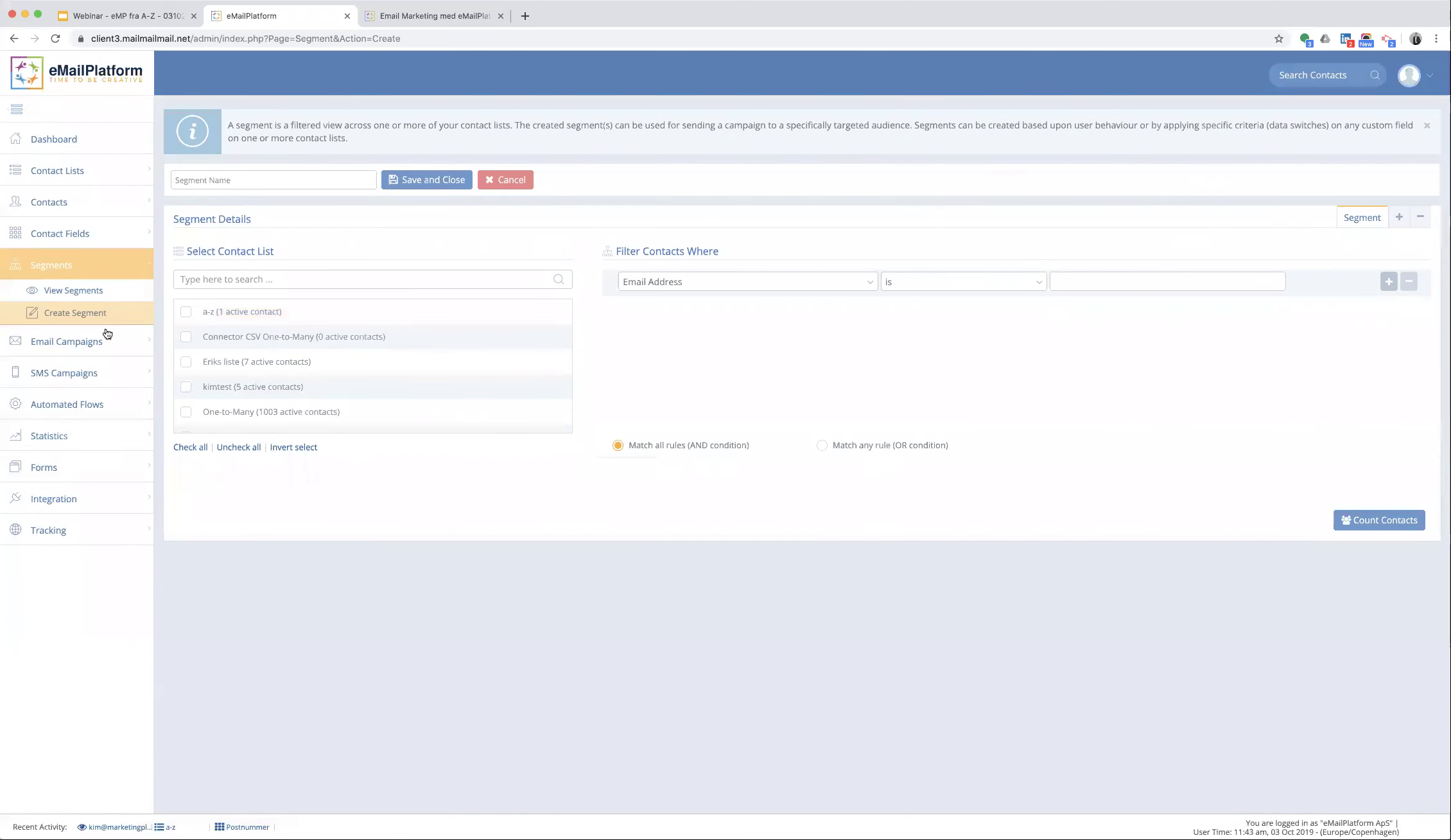
pyautogui.click(267, 411)
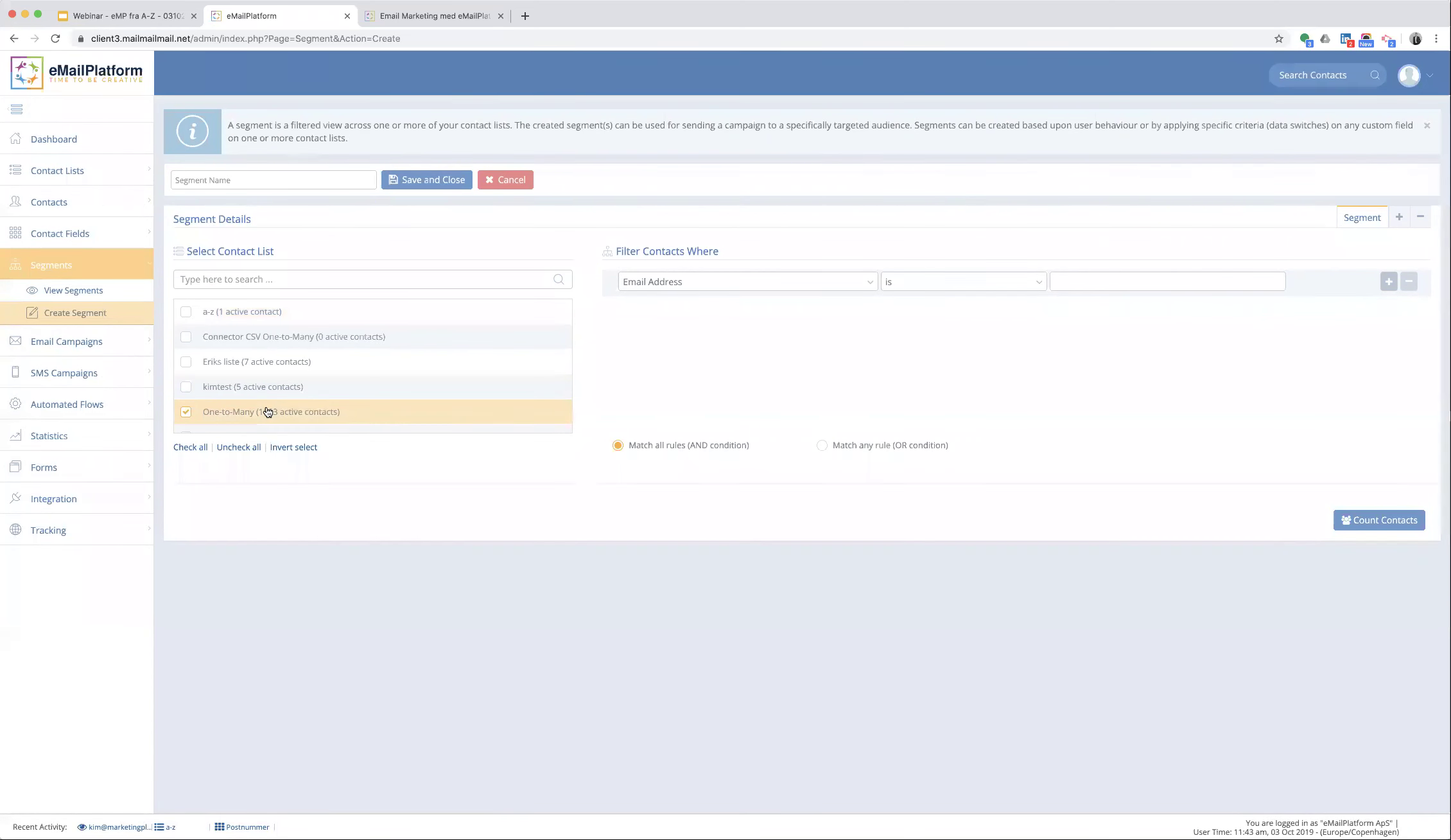
# - Make the first rule LeadScore is greater than 50 and add a second rule row
pyautogui.click(731, 288)
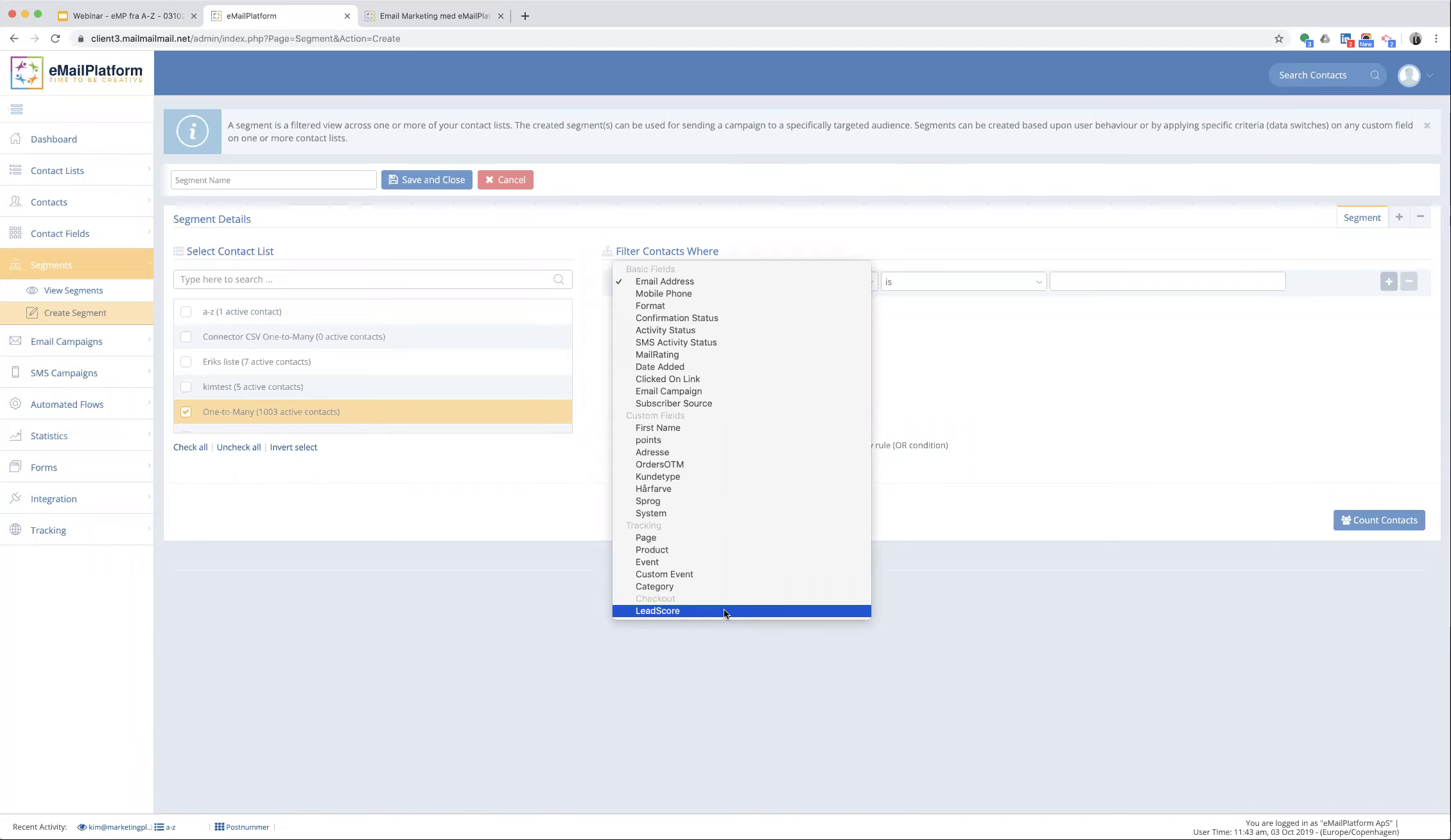
pyautogui.click(723, 609)
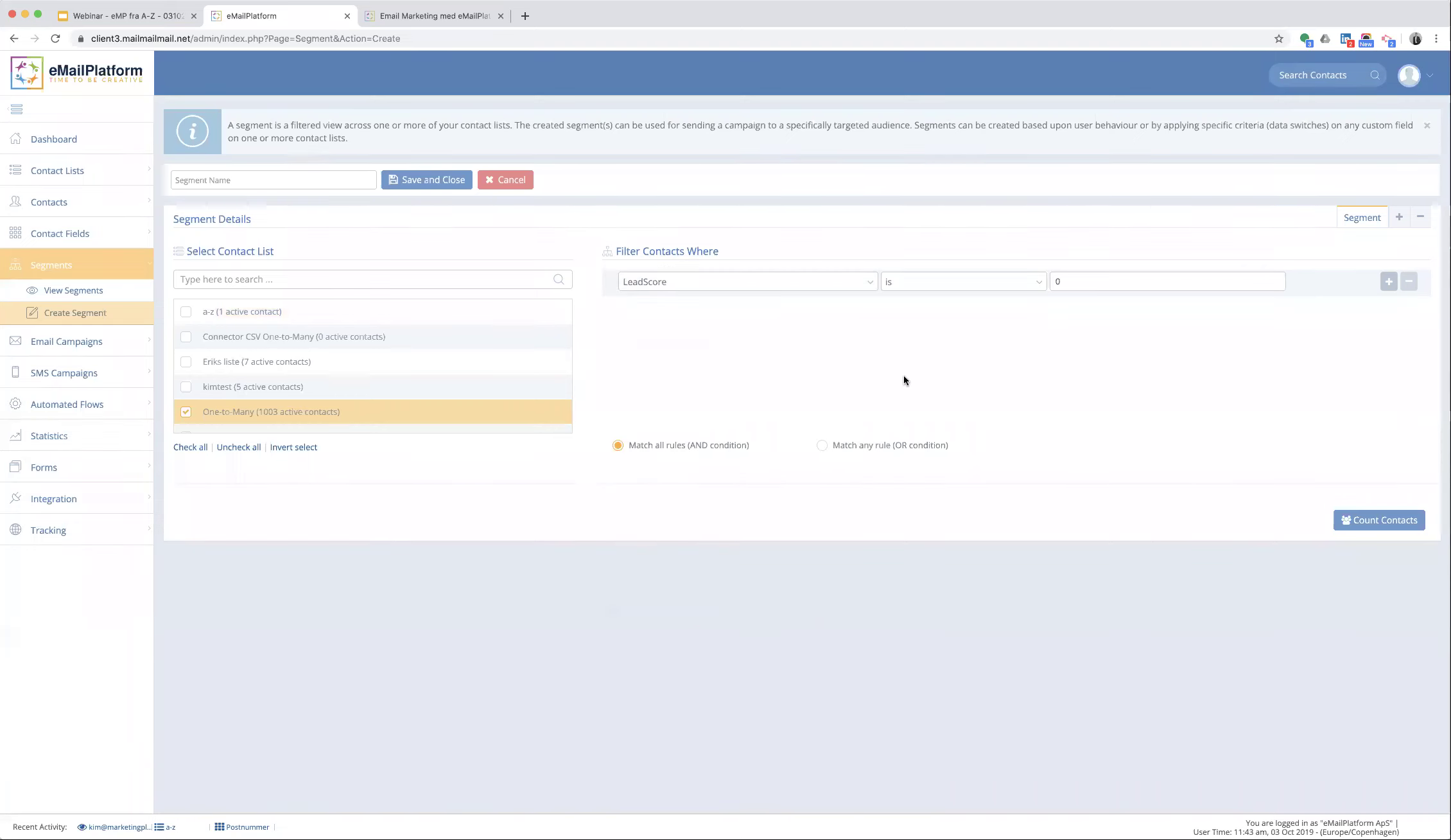
pyautogui.click(943, 283)
pyautogui.click(943, 309)
pyautogui.click(1071, 281)
pyautogui.write('50')
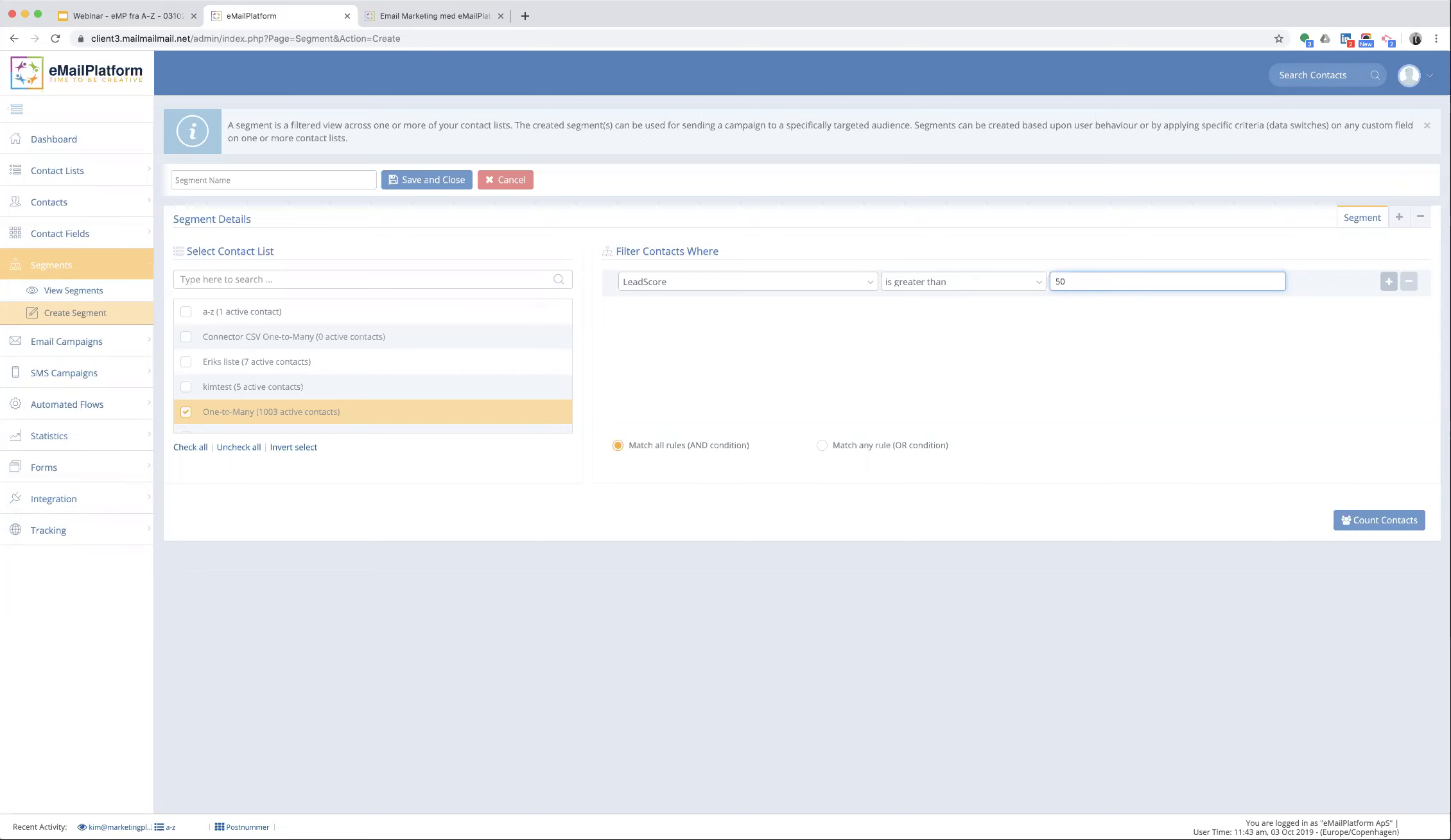
pyautogui.click(1388, 281)
# - Set rule two to Category has visited Myggenet and add a third rule row
pyautogui.click(710, 307)
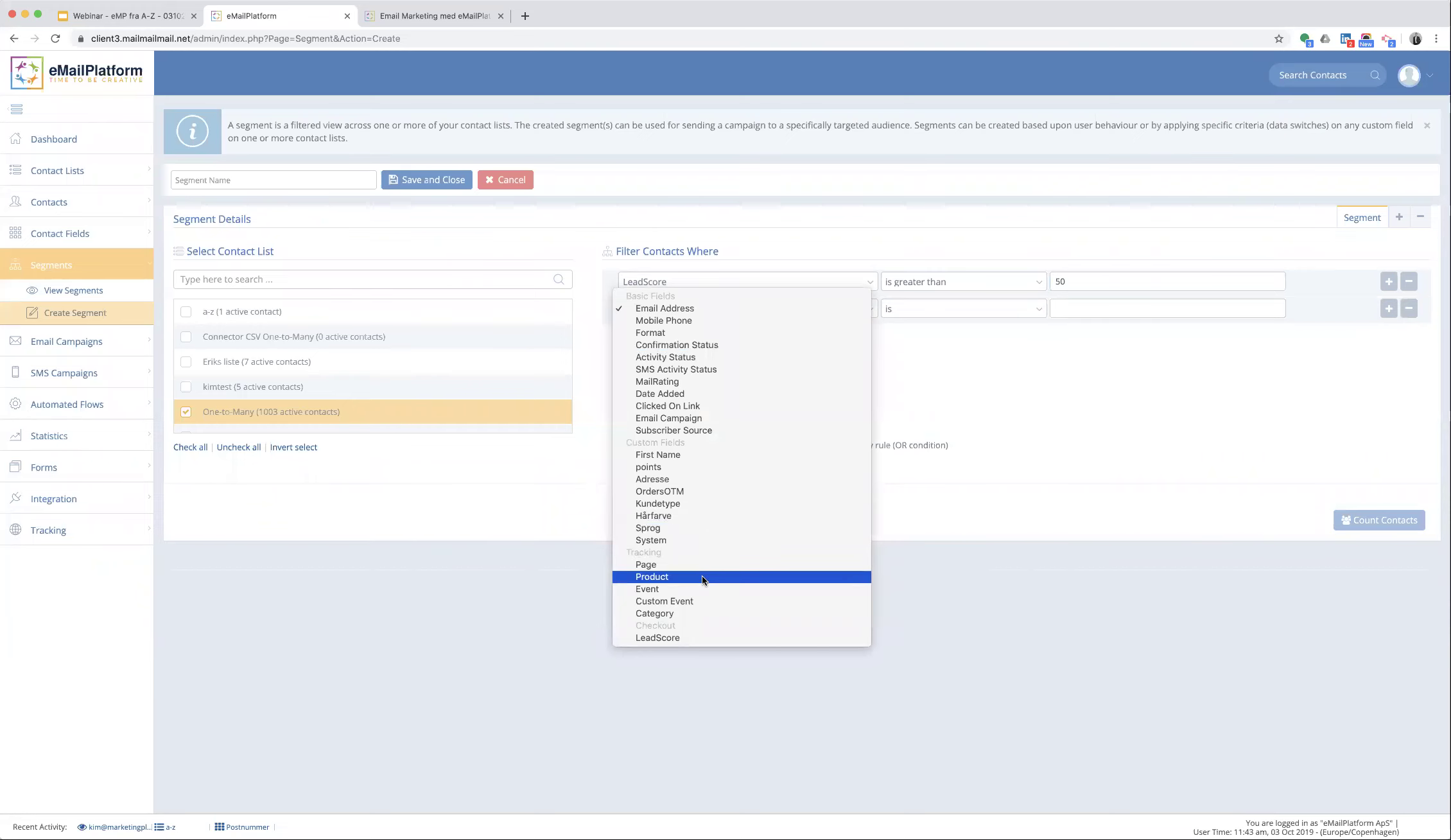
pyautogui.click(704, 615)
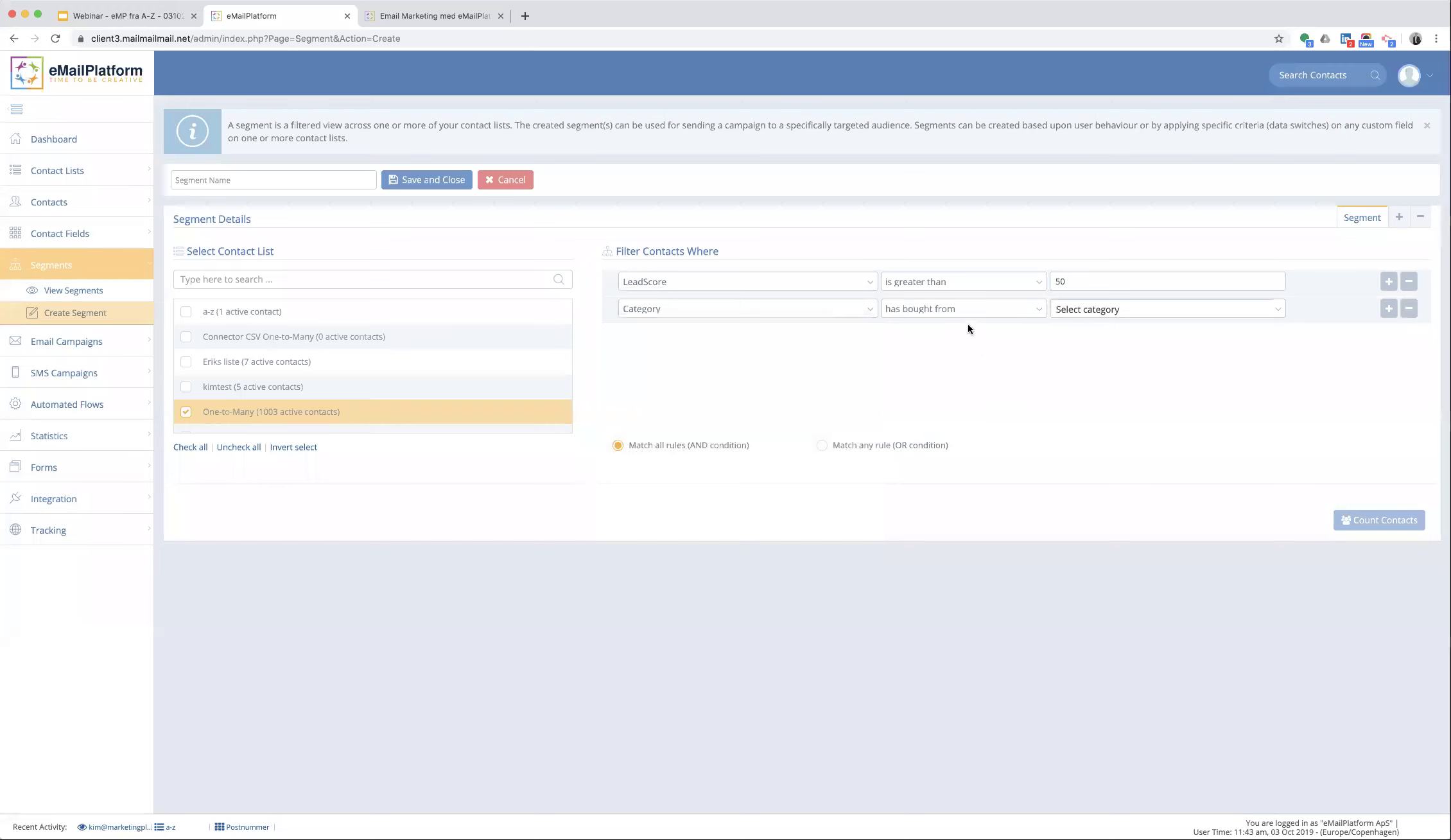
pyautogui.click(972, 312)
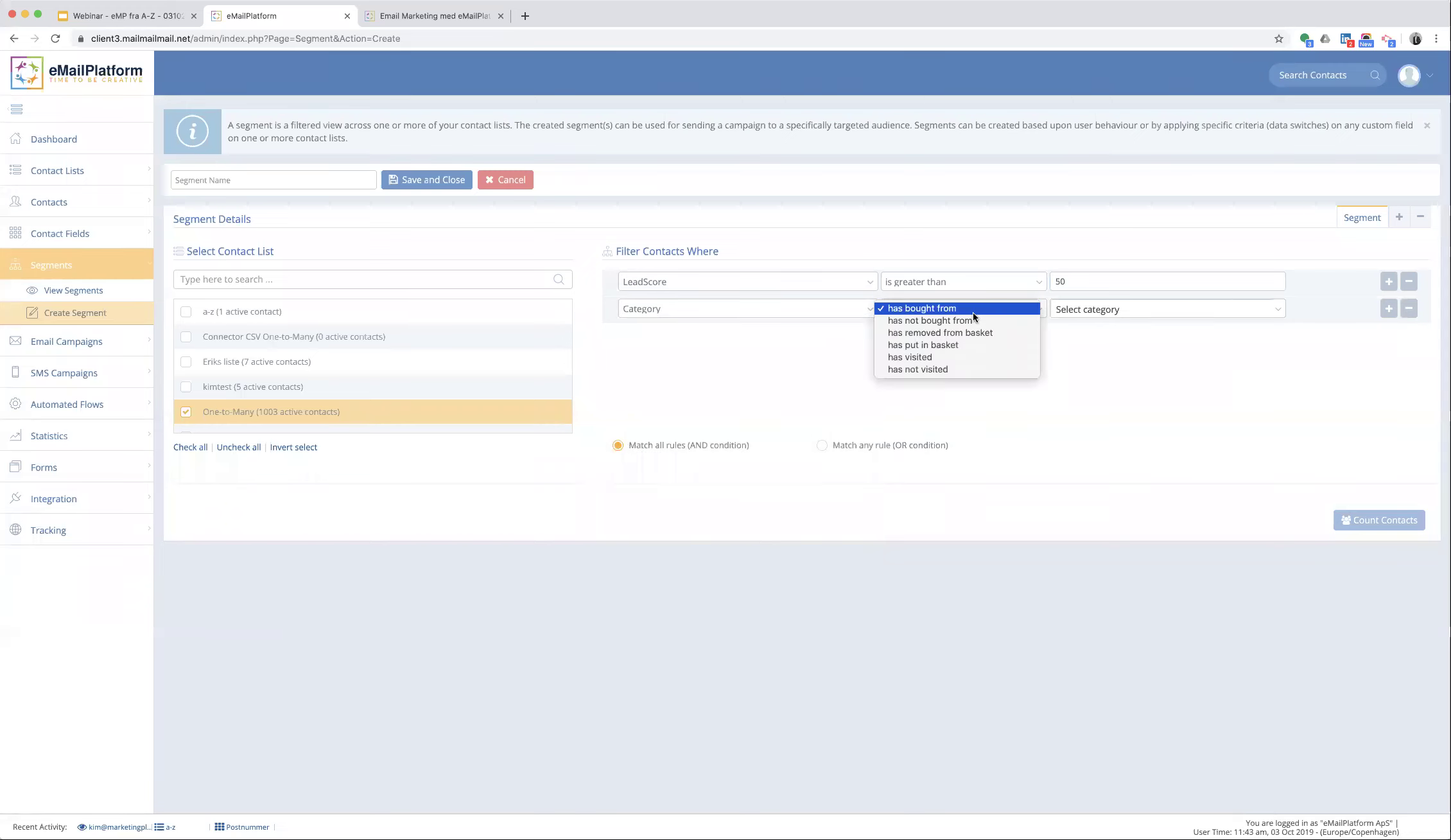
pyautogui.click(972, 357)
pyautogui.click(1084, 308)
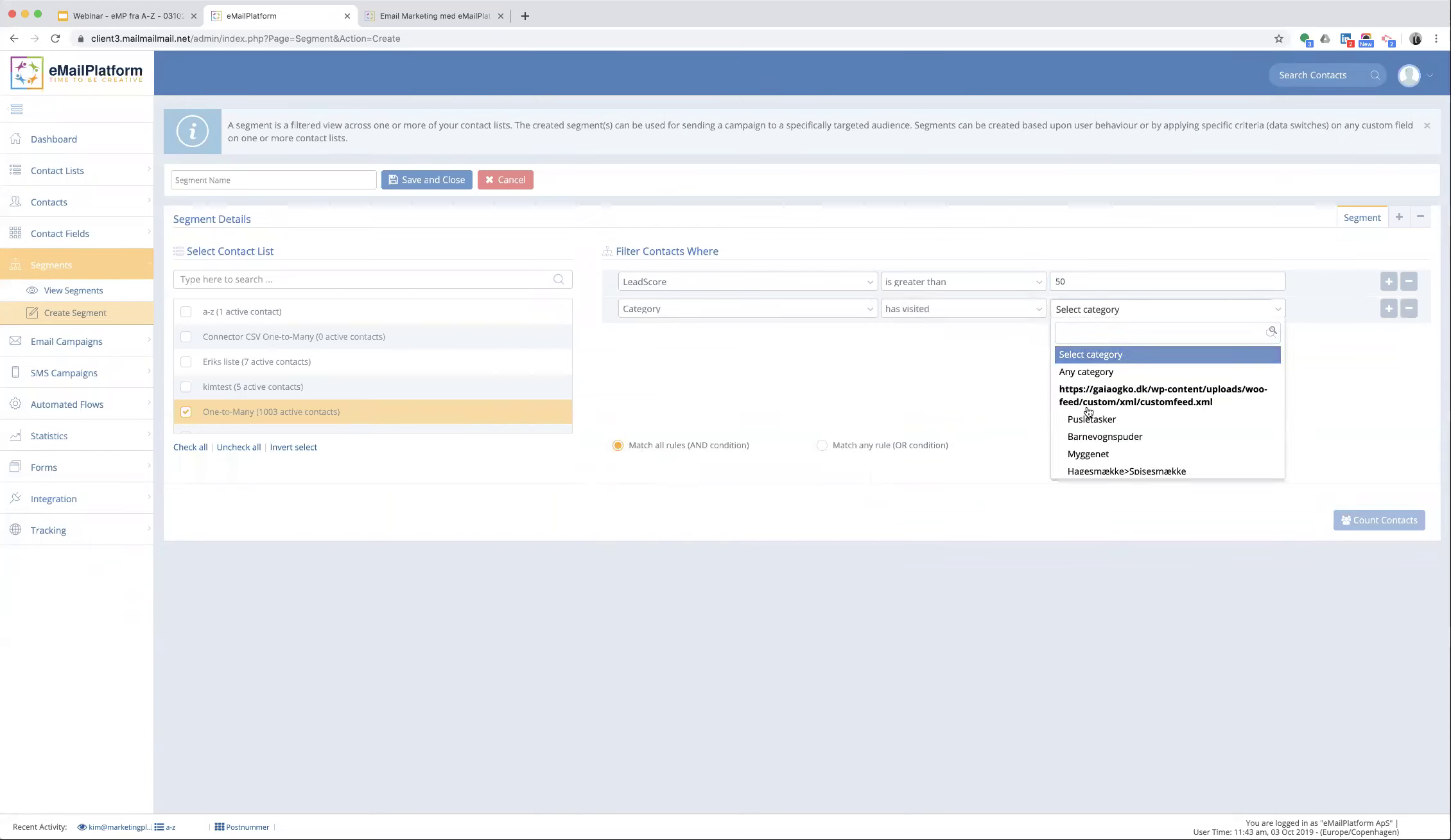
pyautogui.click(1084, 454)
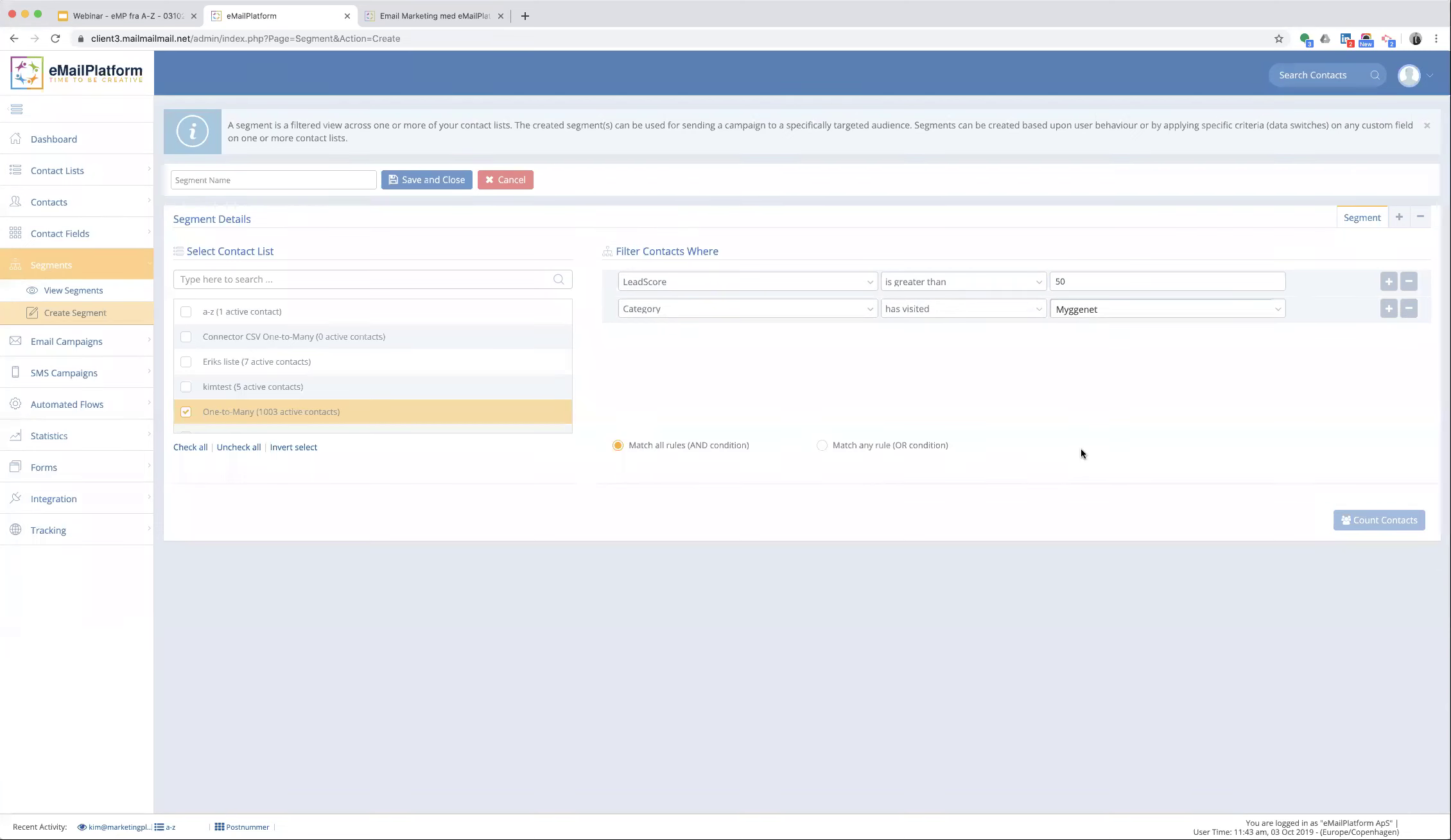
pyautogui.click(1388, 308)
pyautogui.click(742, 336)
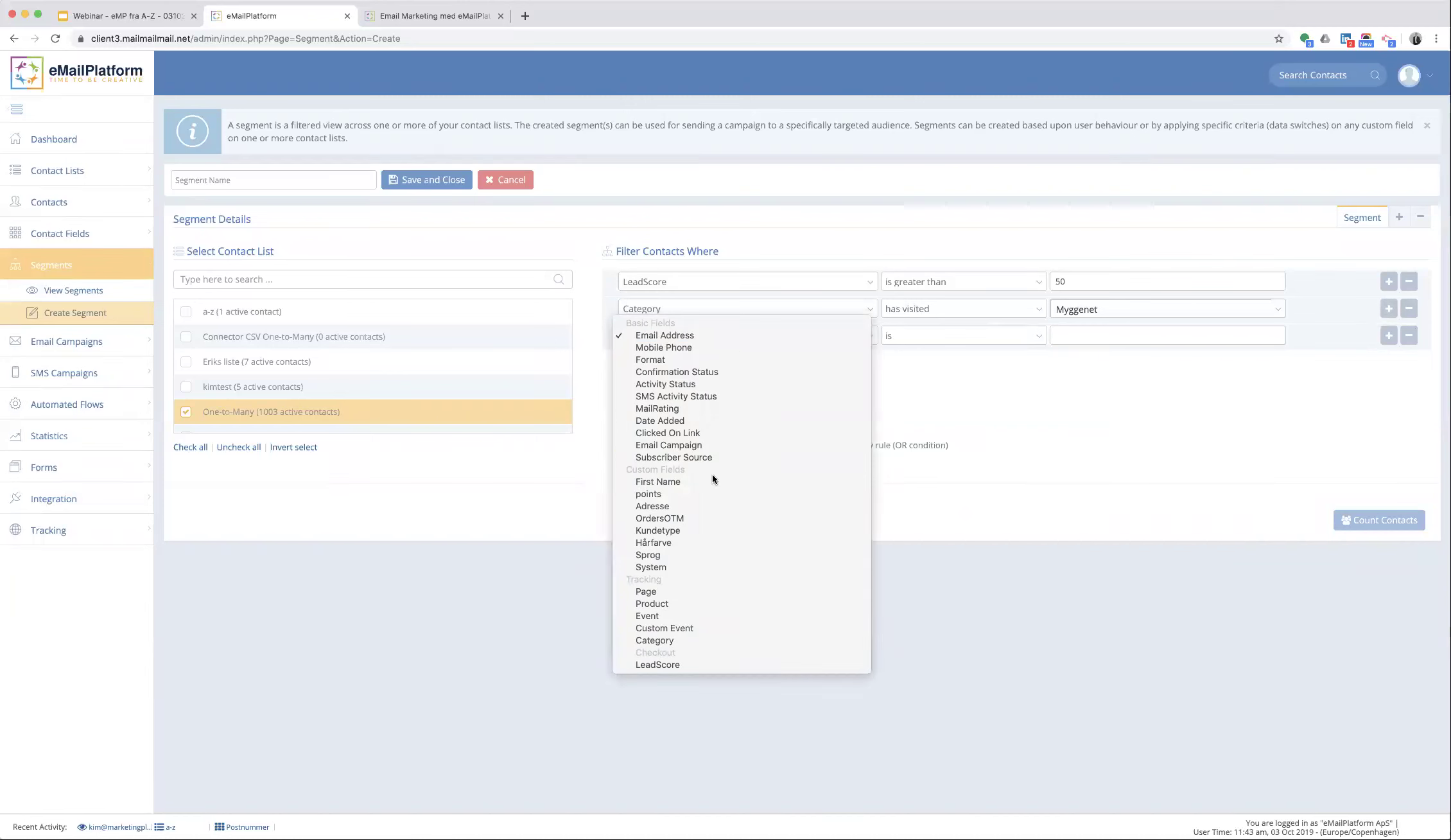
# - Set the third rule to points between 0 and 1500 and add a fourth rule row
pyautogui.click(884, 379)
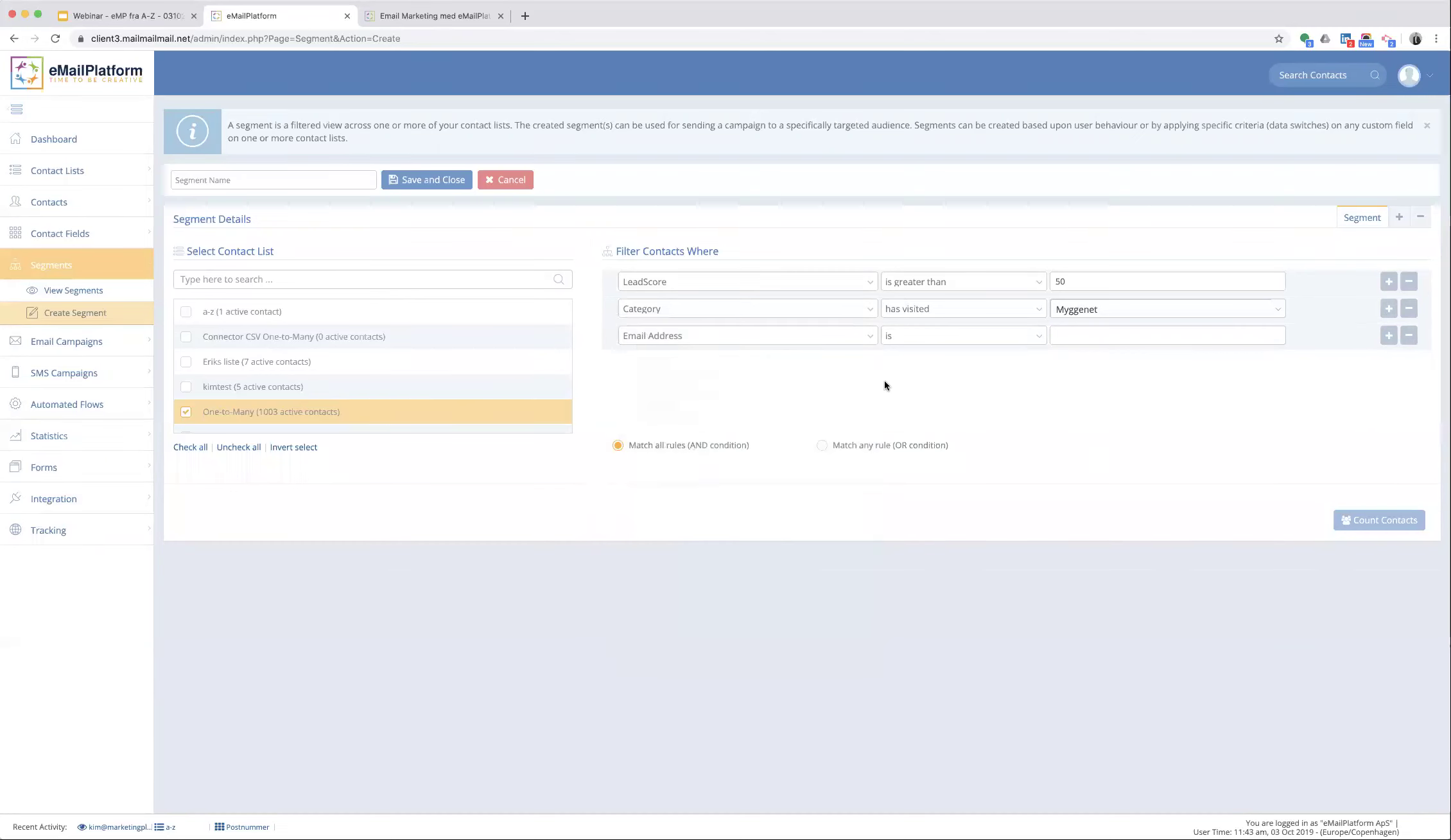
pyautogui.click(950, 336)
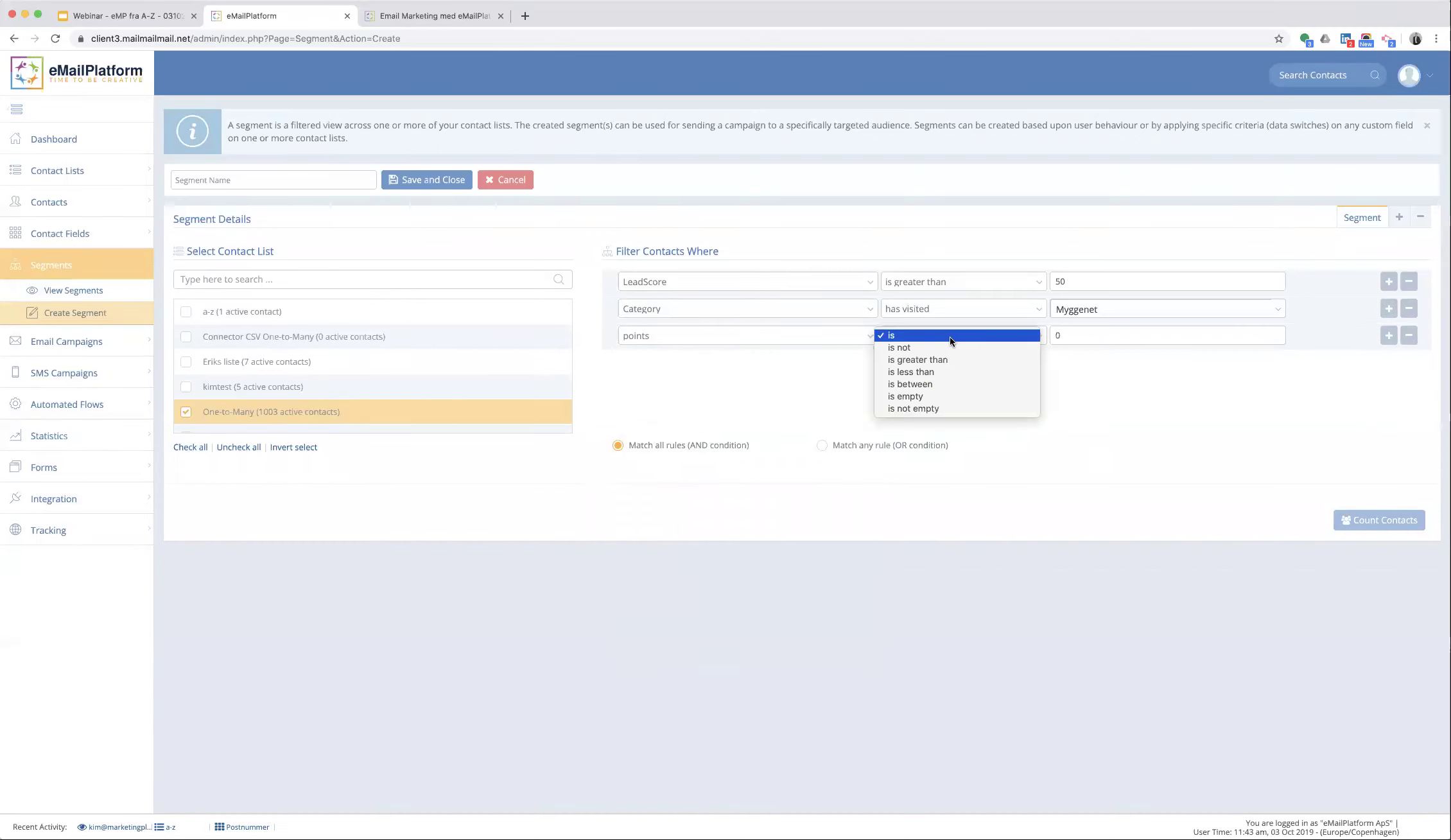
pyautogui.click(949, 384)
pyautogui.click(1066, 336)
pyautogui.write('0')
pyautogui.click(1066, 364)
pyautogui.write('1500')
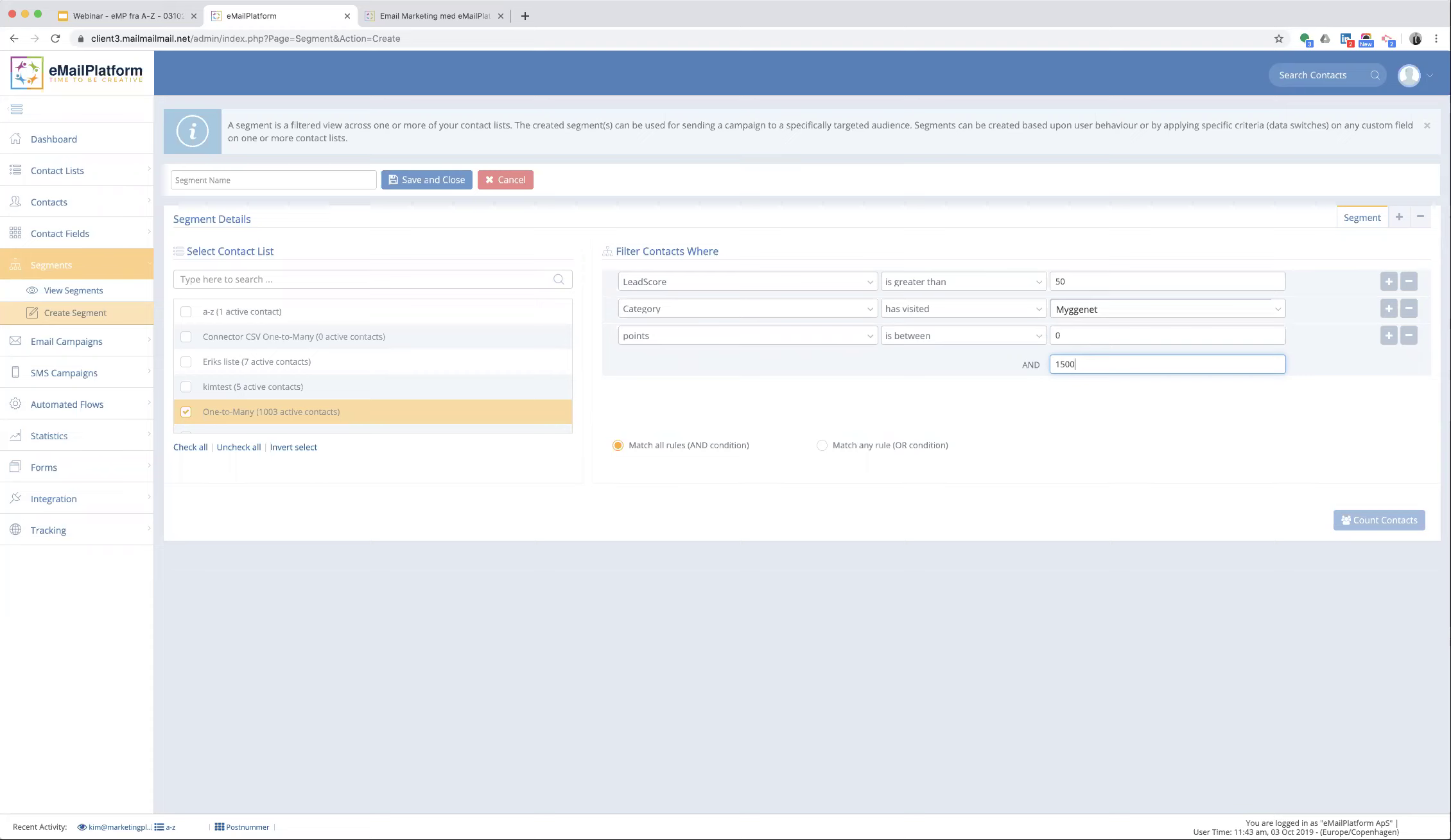
pyautogui.click(1388, 335)
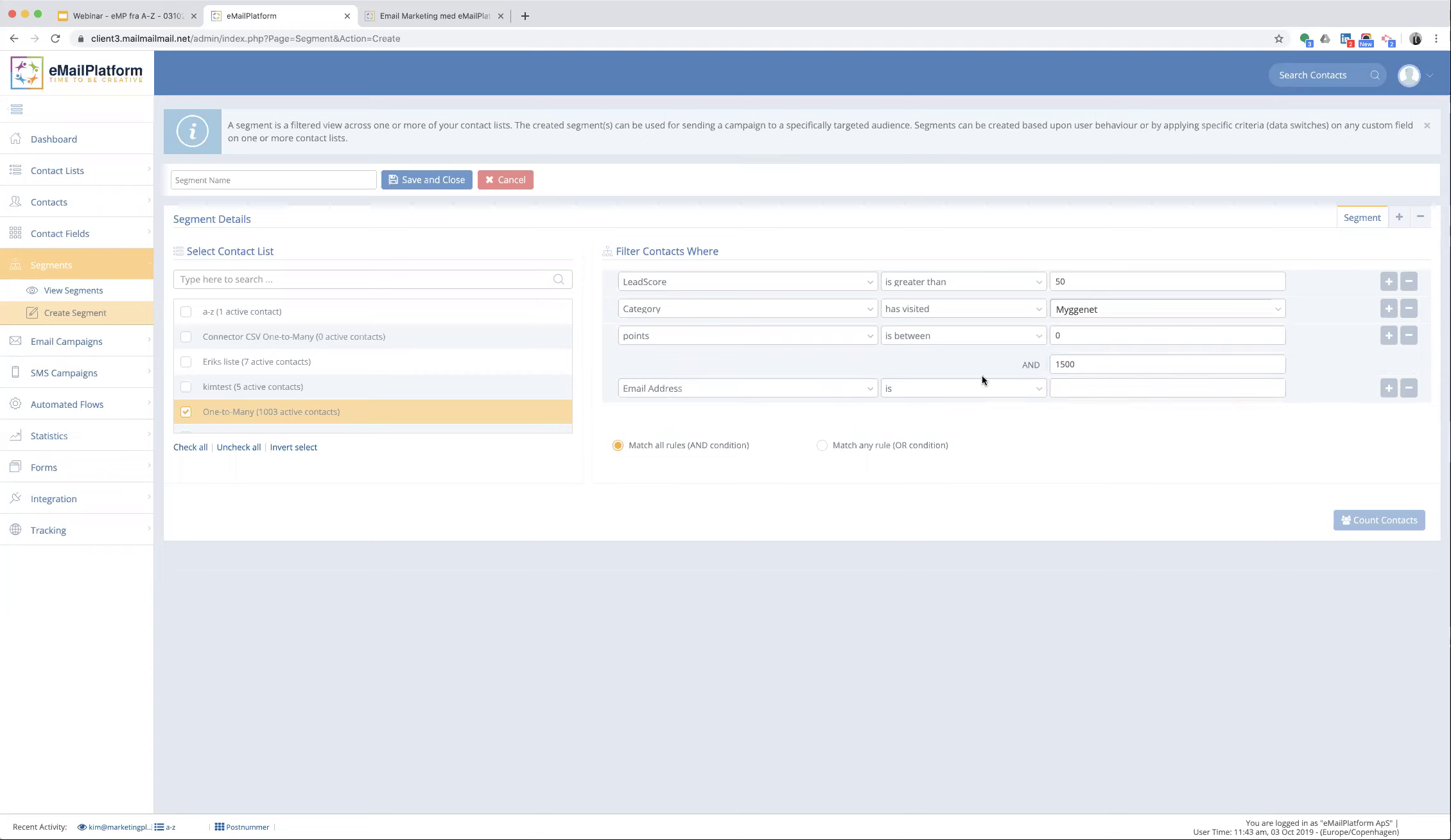
# - Set the new rule to OrdersOTM TotalAmount is greater than 3000
pyautogui.click(691, 384)
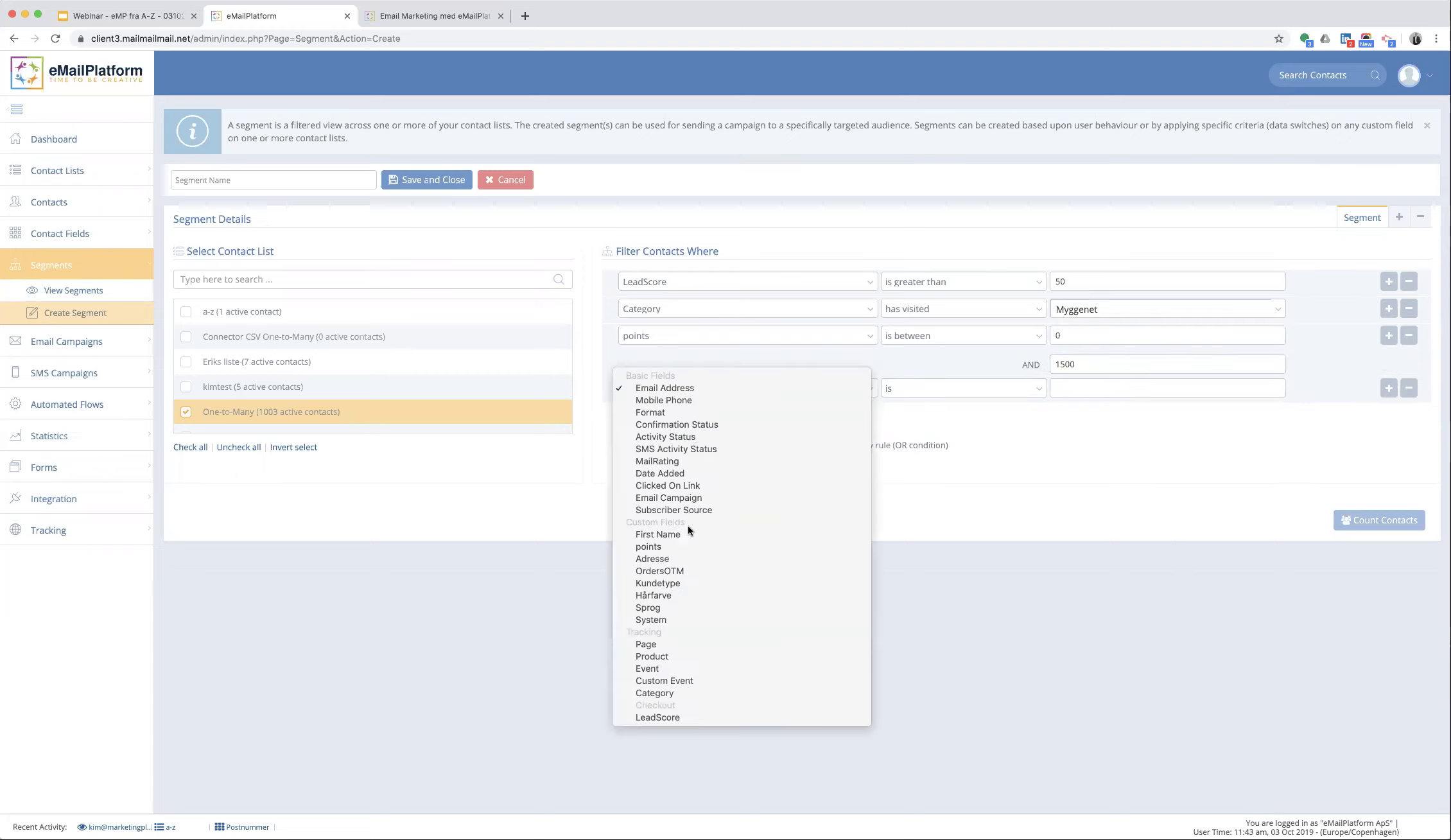
pyautogui.click(690, 571)
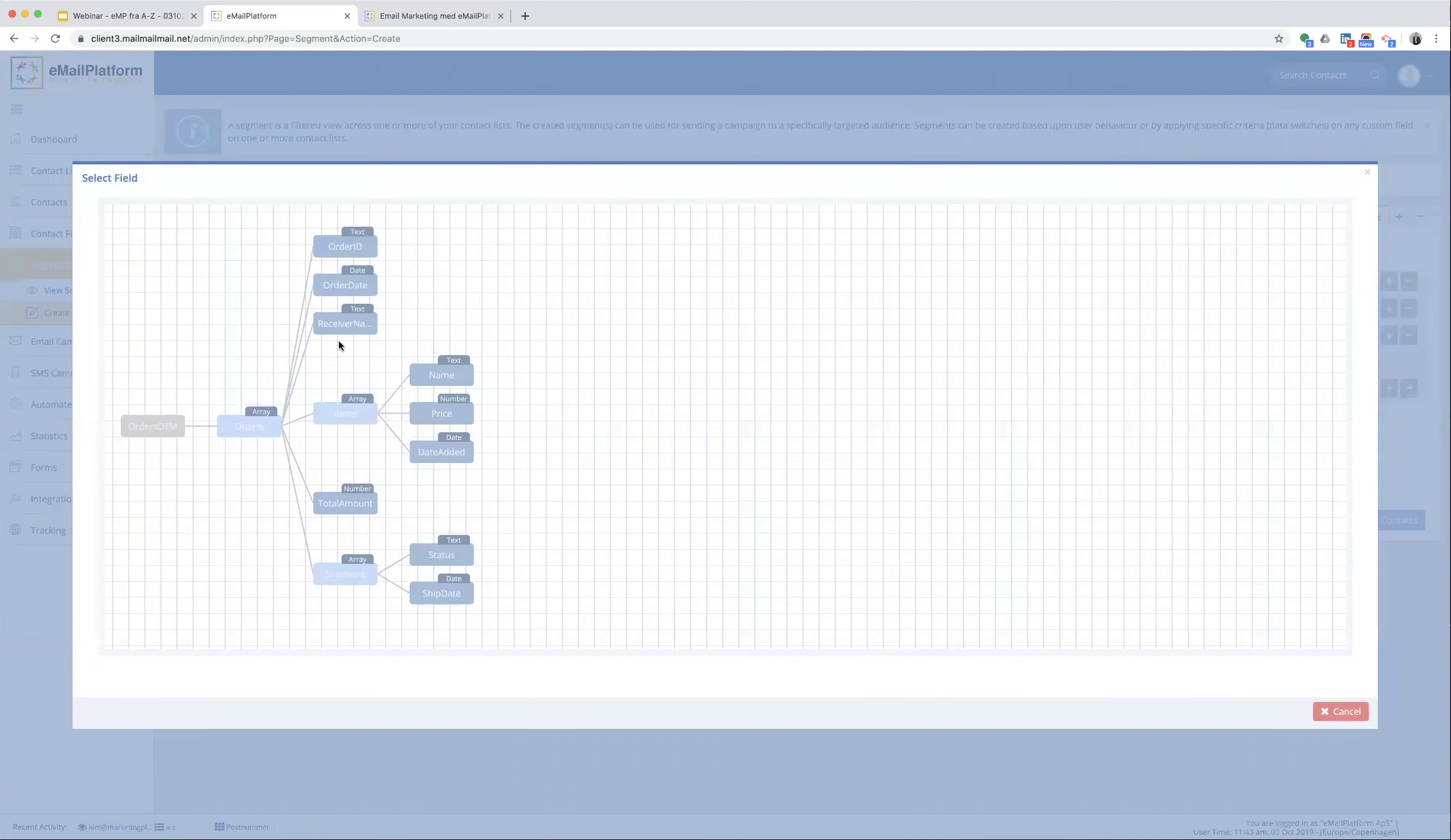
pyautogui.click(342, 503)
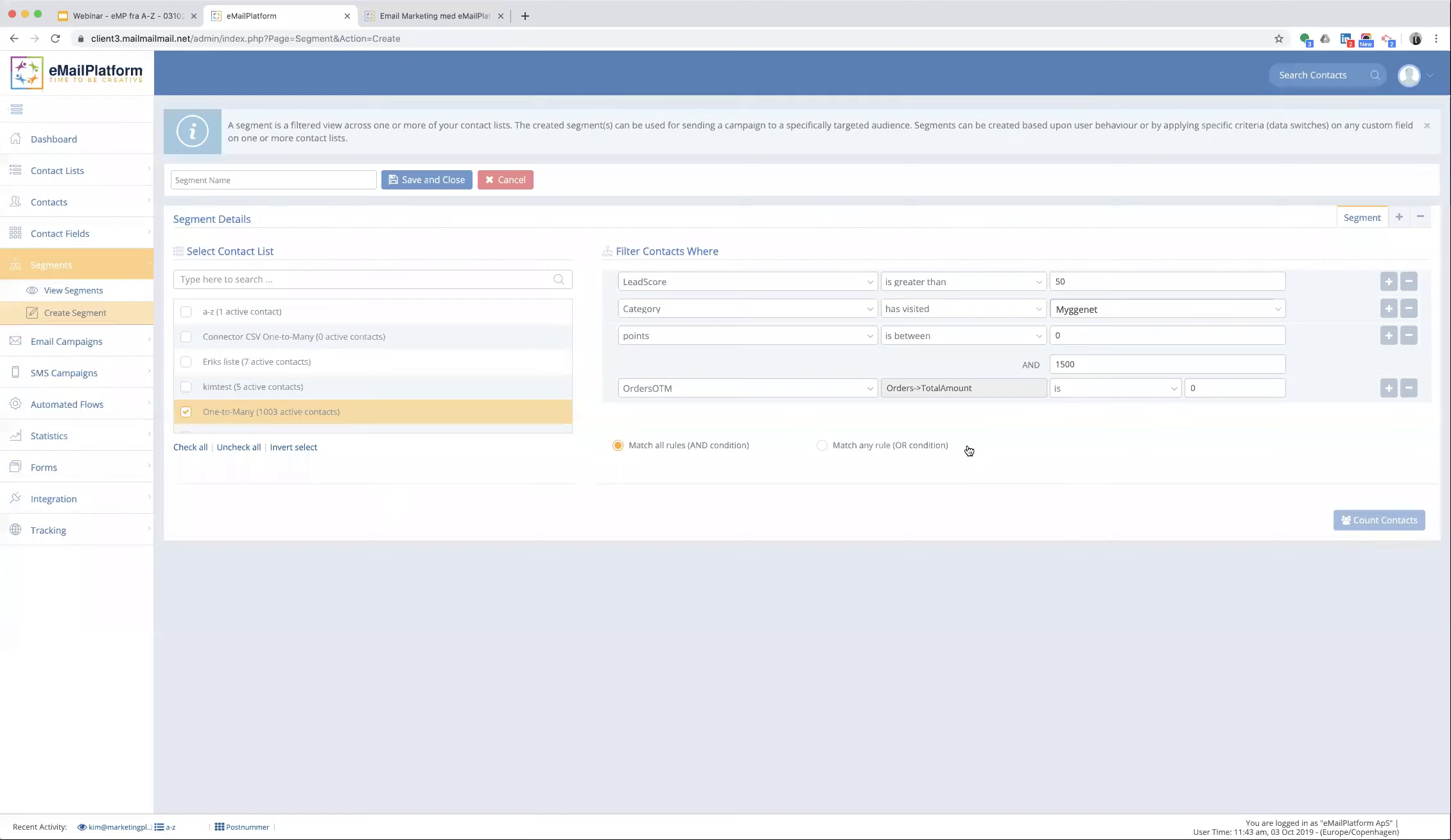
pyautogui.click(1085, 389)
pyautogui.click(1088, 414)
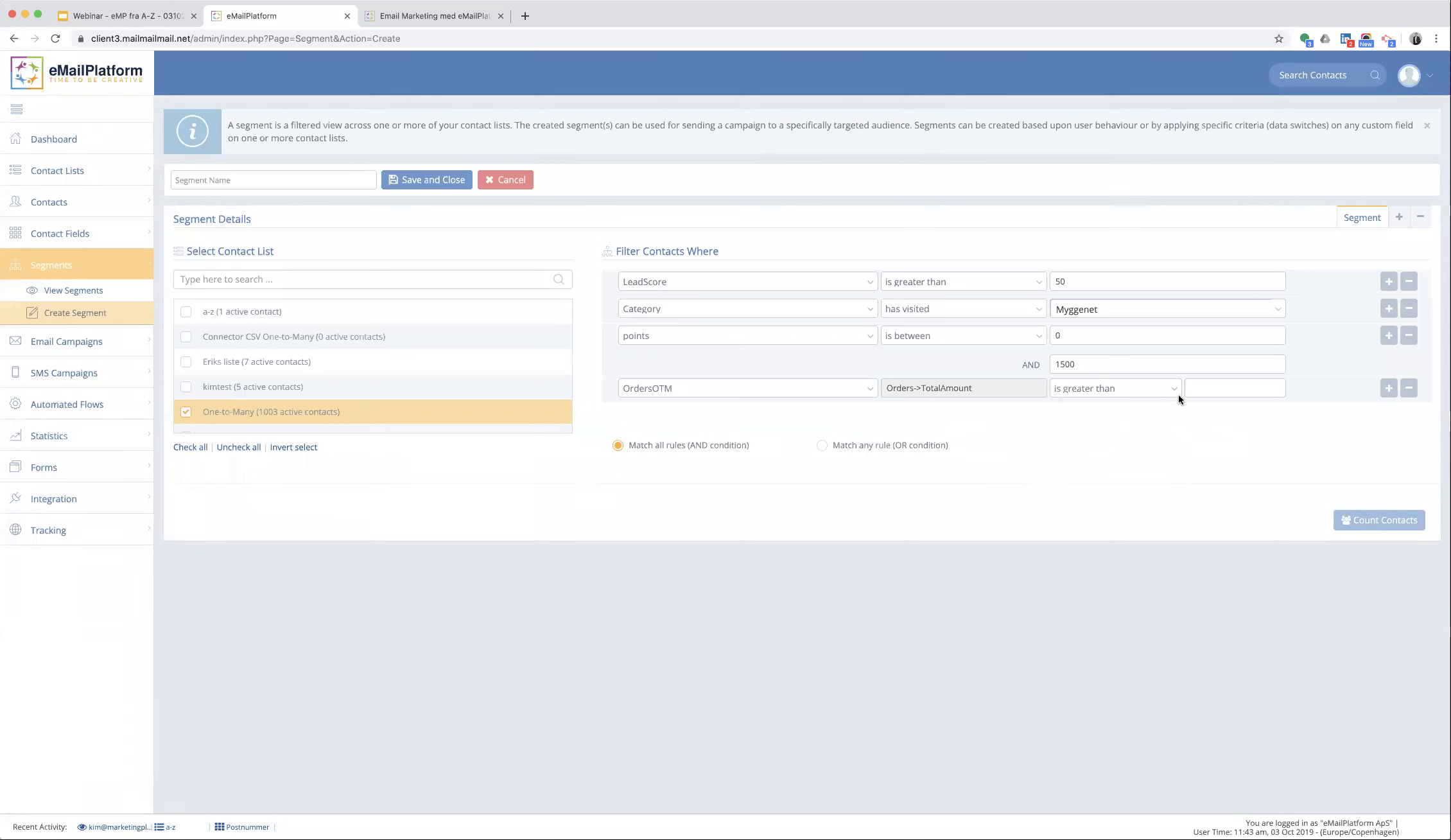
pyautogui.click(1208, 388)
pyautogui.write('3000')
# - Add another rule for OrdersOTM OrderDate is before 04/03/2019
pyautogui.click(1390, 390)
pyautogui.click(792, 416)
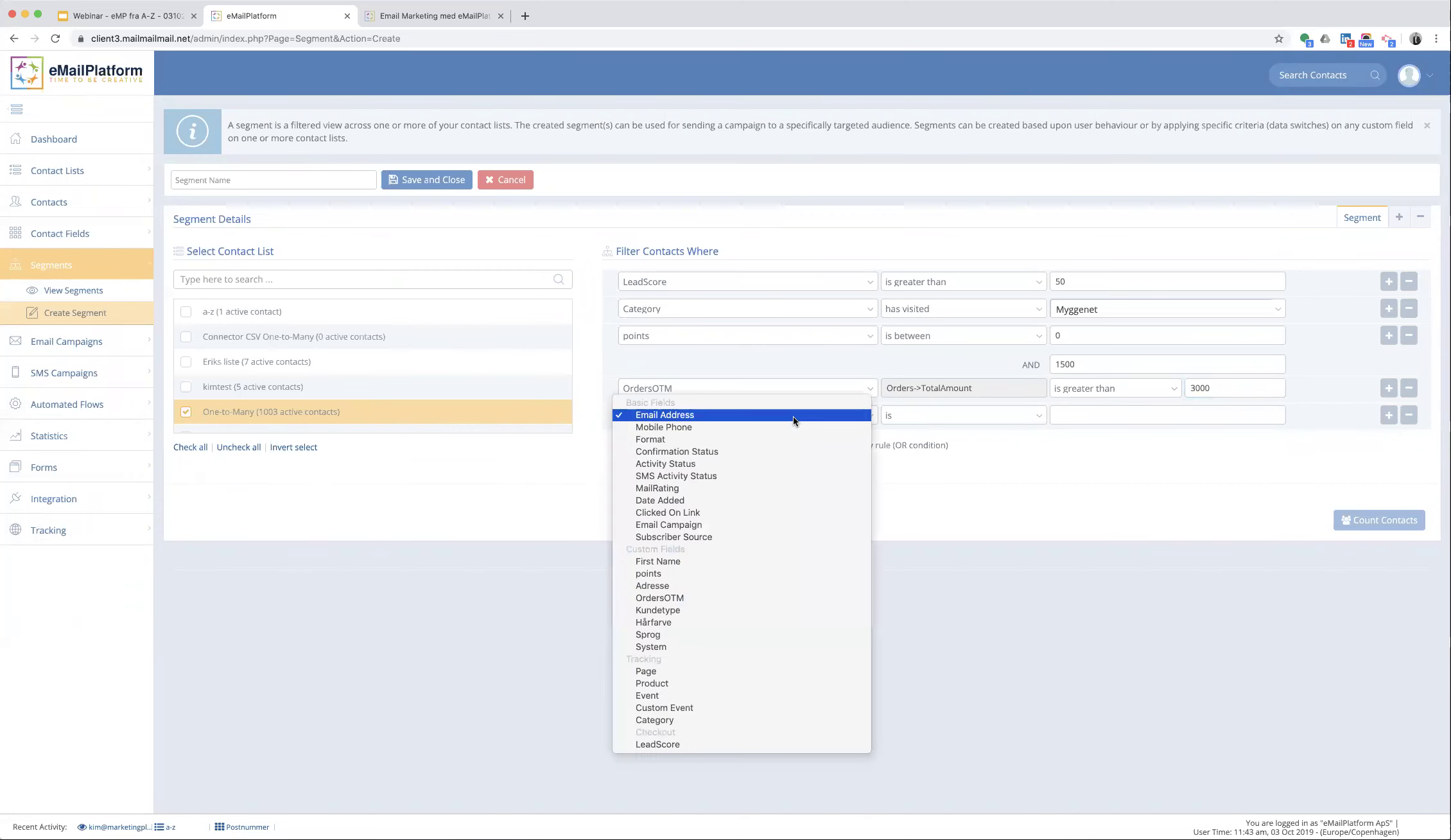
pyautogui.click(697, 597)
pyautogui.click(937, 412)
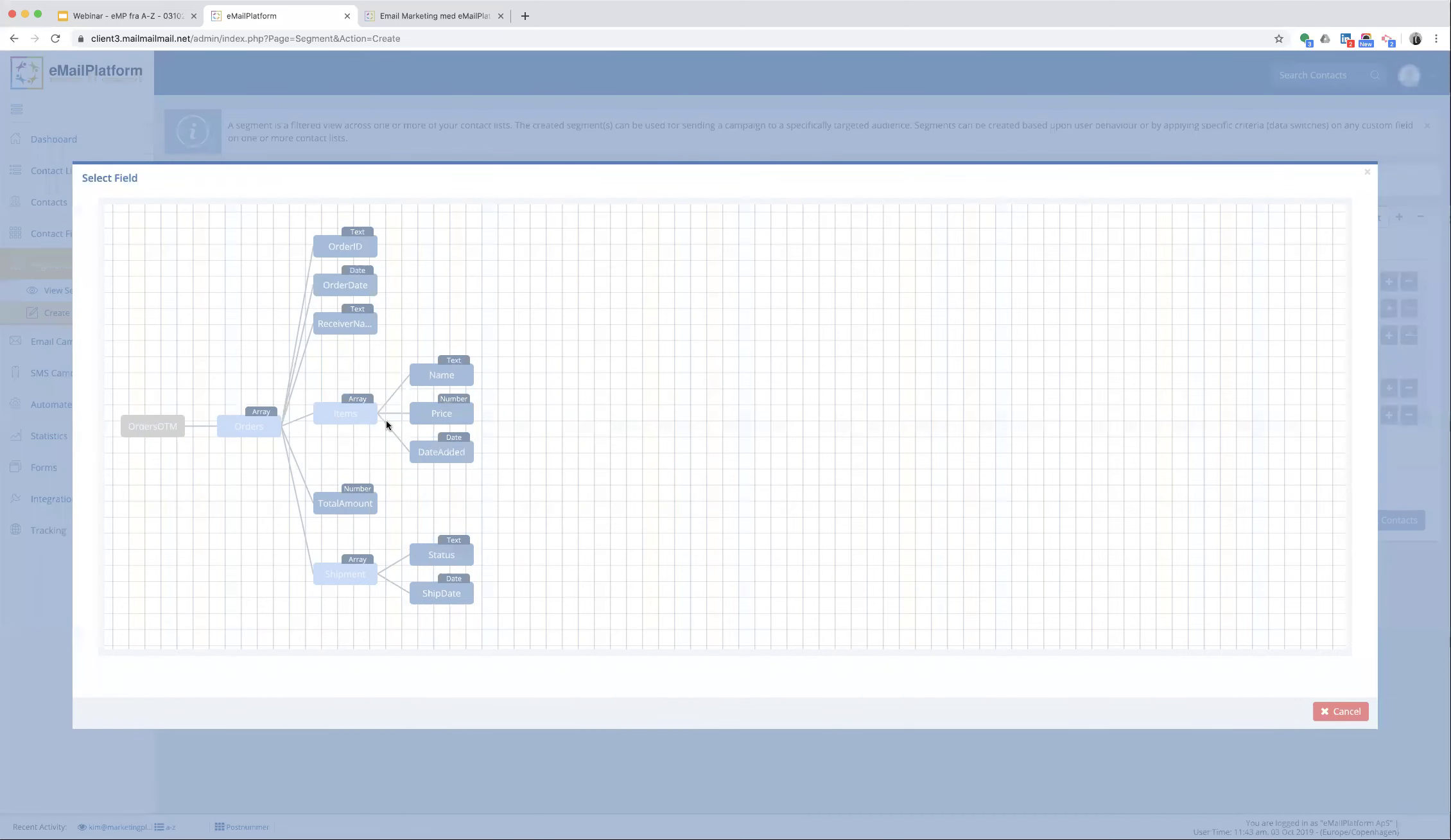
pyautogui.click(332, 287)
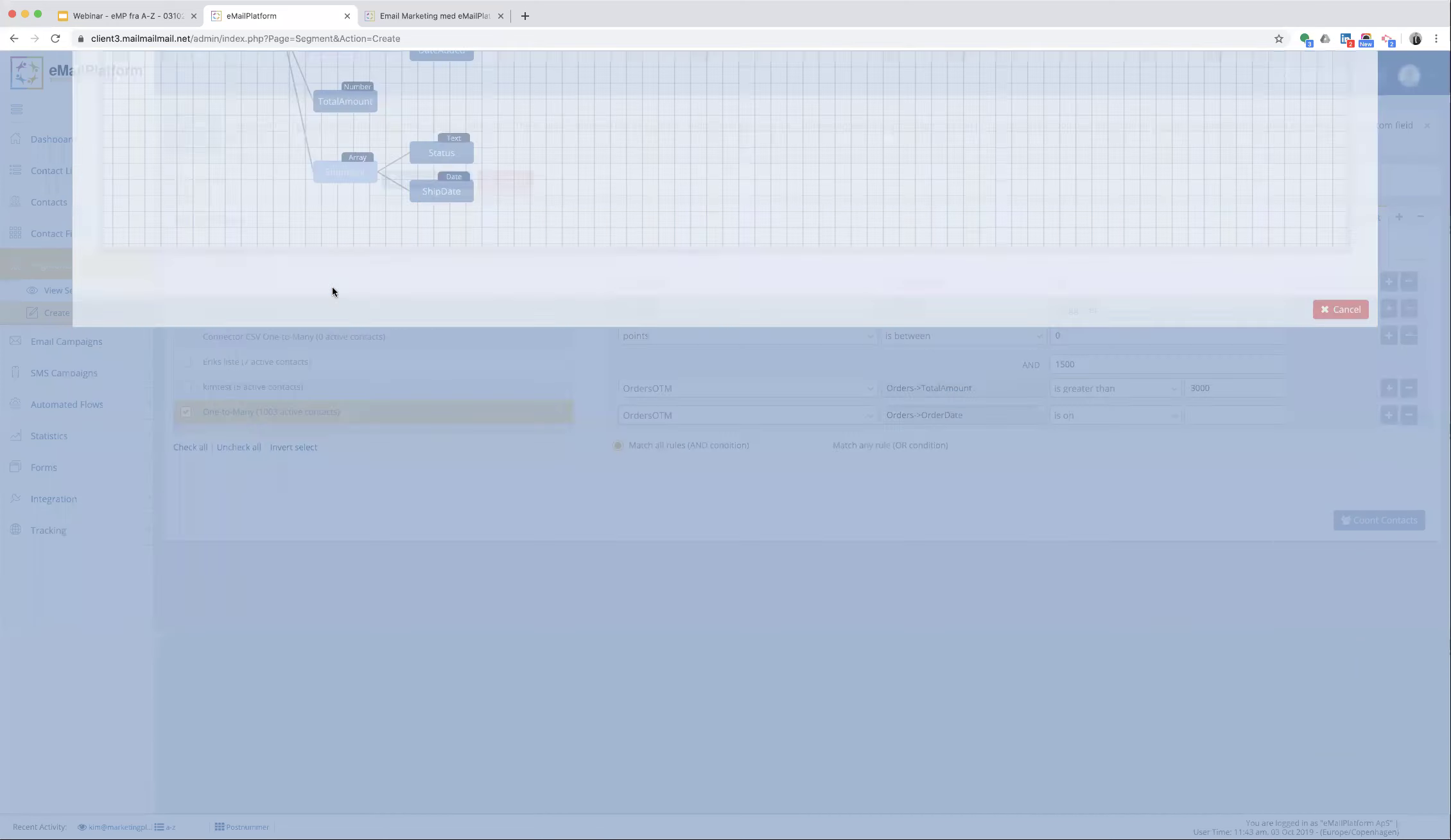
pyautogui.click(1075, 415)
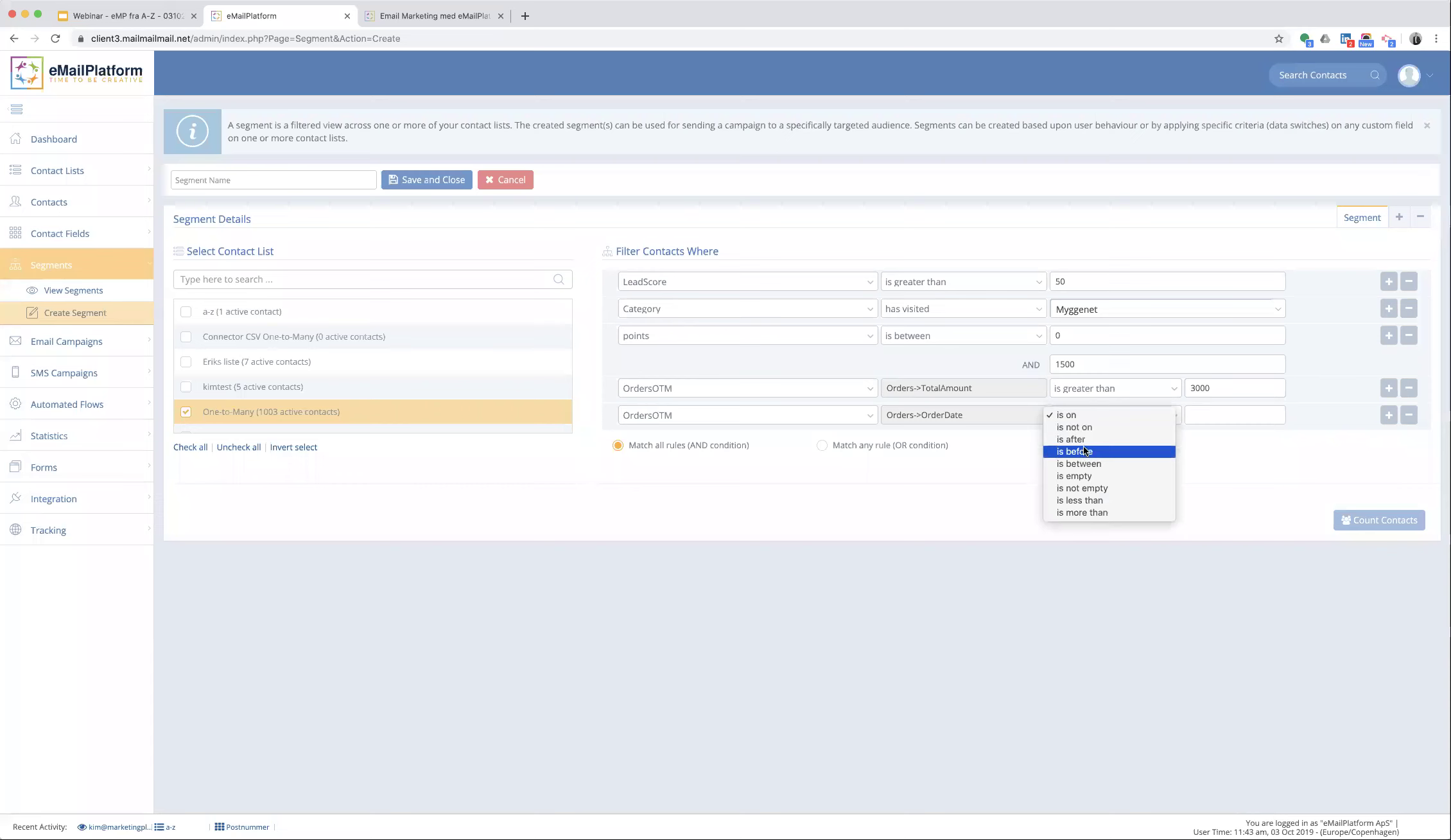
pyautogui.click(1082, 450)
pyautogui.click(1225, 411)
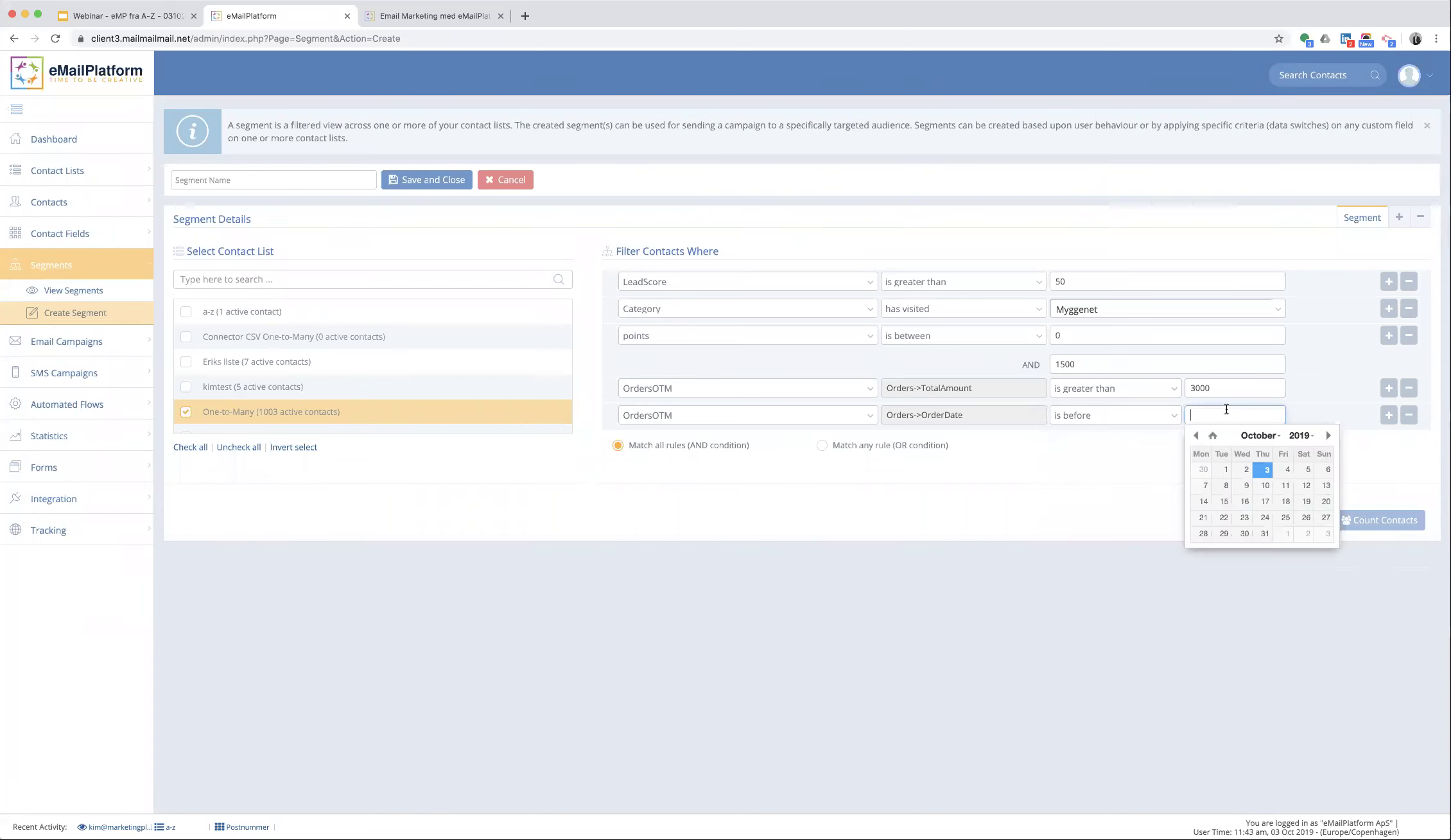
pyautogui.click(1199, 436)
pyautogui.click(1199, 437)
pyautogui.click(1199, 436)
pyautogui.click(1199, 437)
pyautogui.click(1199, 436)
pyautogui.click(1199, 437)
pyautogui.click(1199, 436)
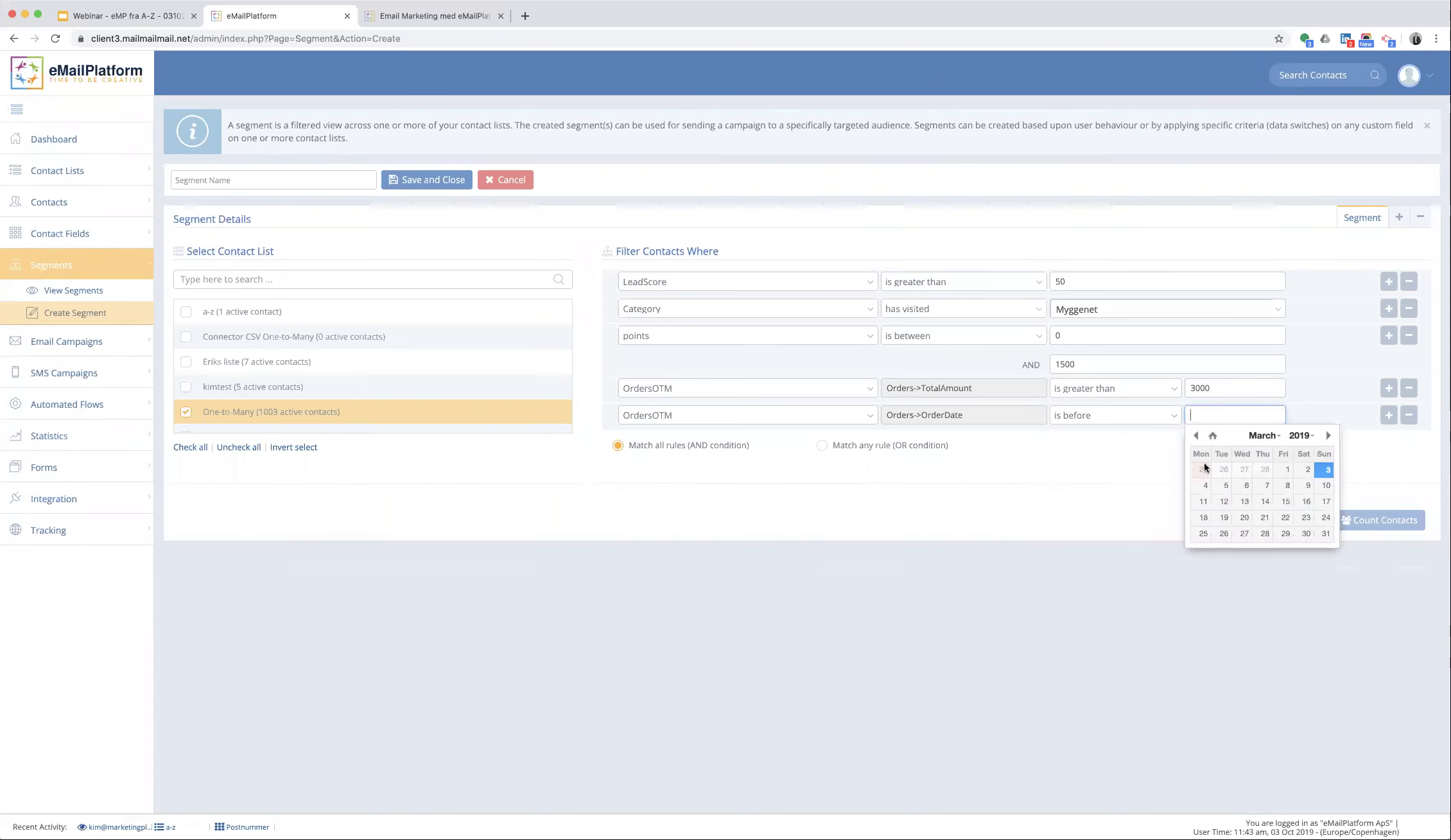
pyautogui.click(1205, 485)
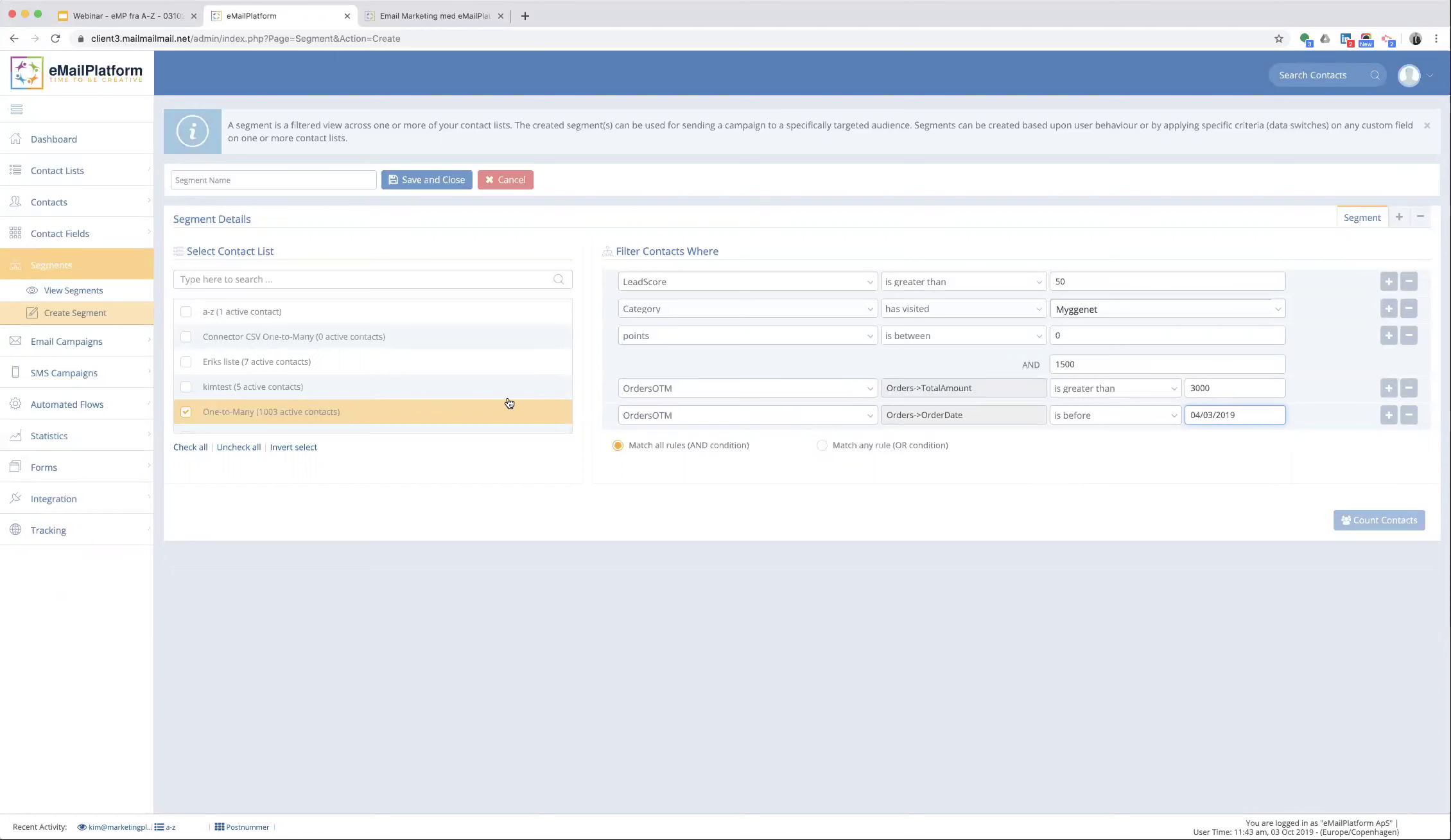
pyautogui.click(64, 341)
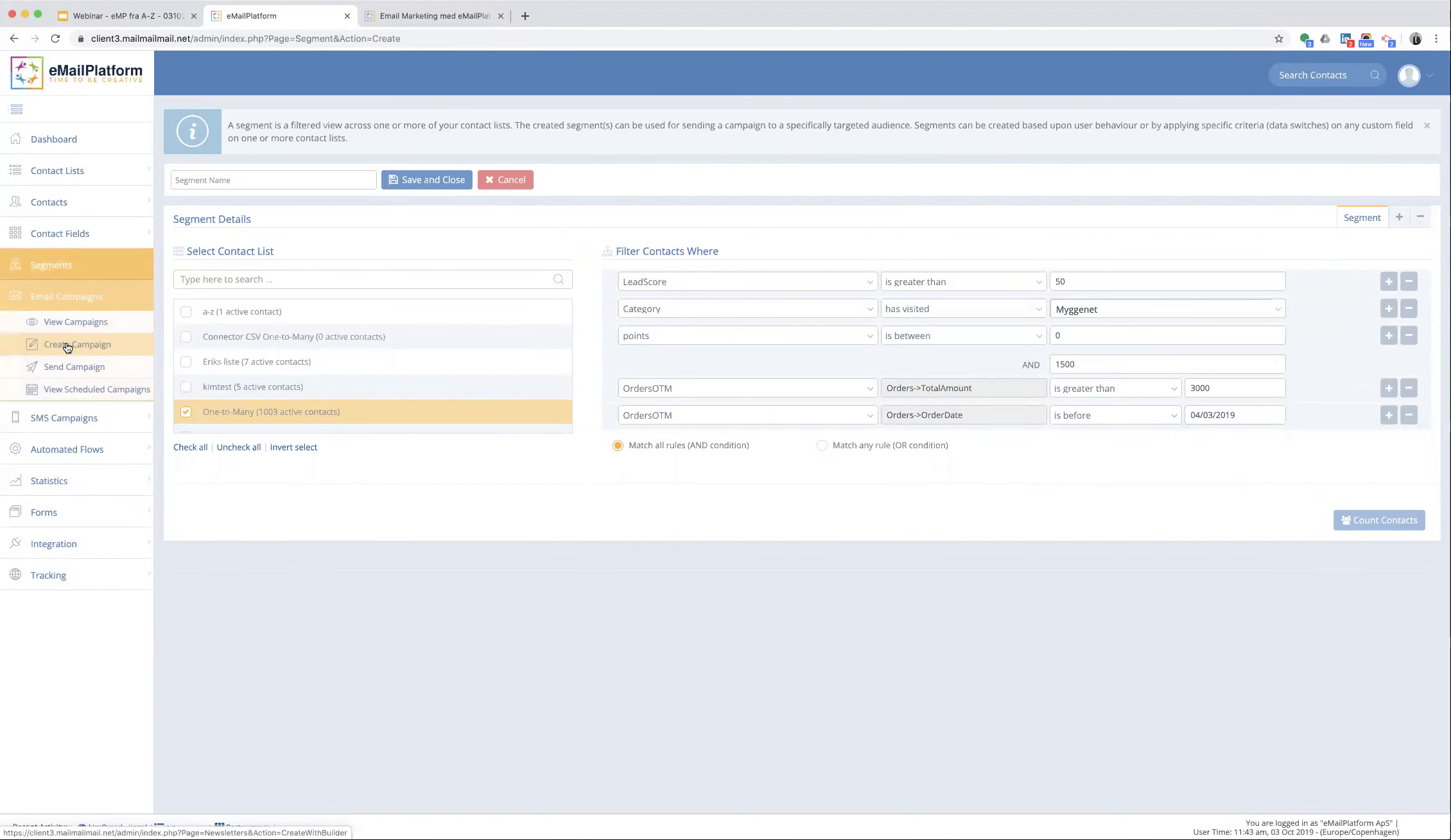
# - Create a campaign named 'Webinar A-Z' for the kimtest list using the Blank template
pyautogui.click(67, 347)
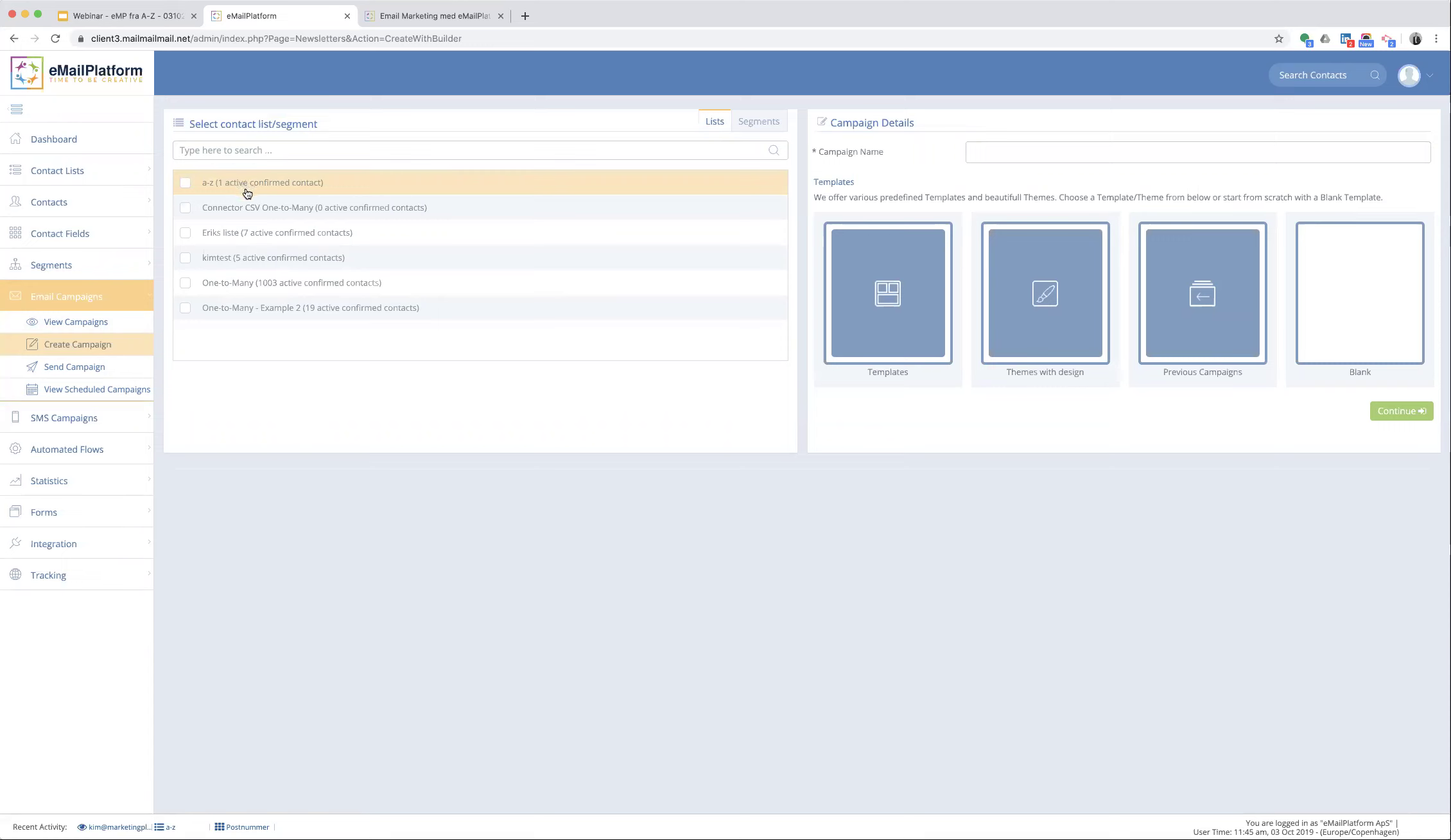
pyautogui.click(274, 263)
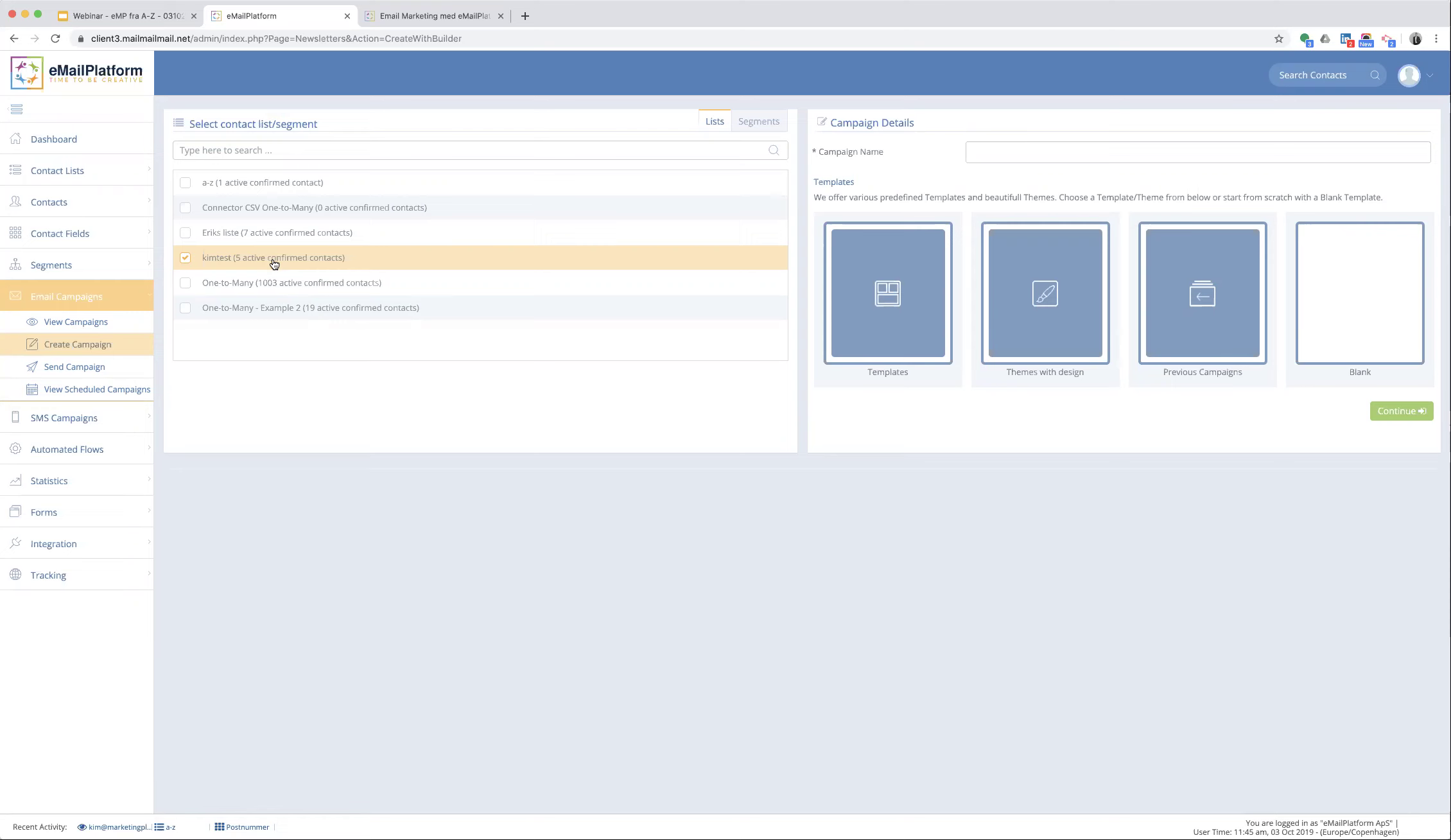
pyautogui.click(1013, 151)
pyautogui.write('Q')
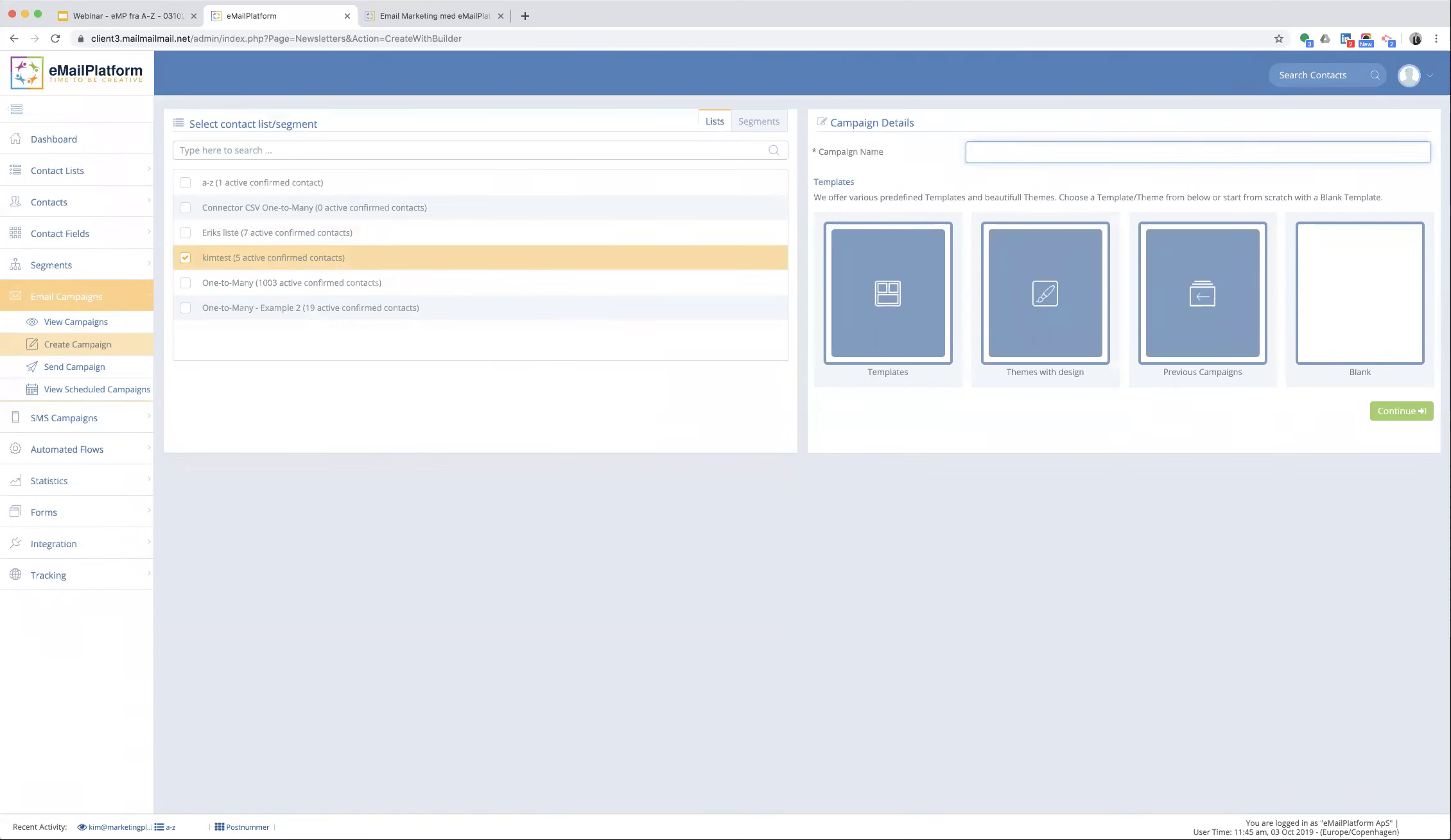
pyautogui.write('Webinar Z-')
pyautogui.press('BackSpace')
pyautogui.write('A-Z')
pyautogui.click(883, 337)
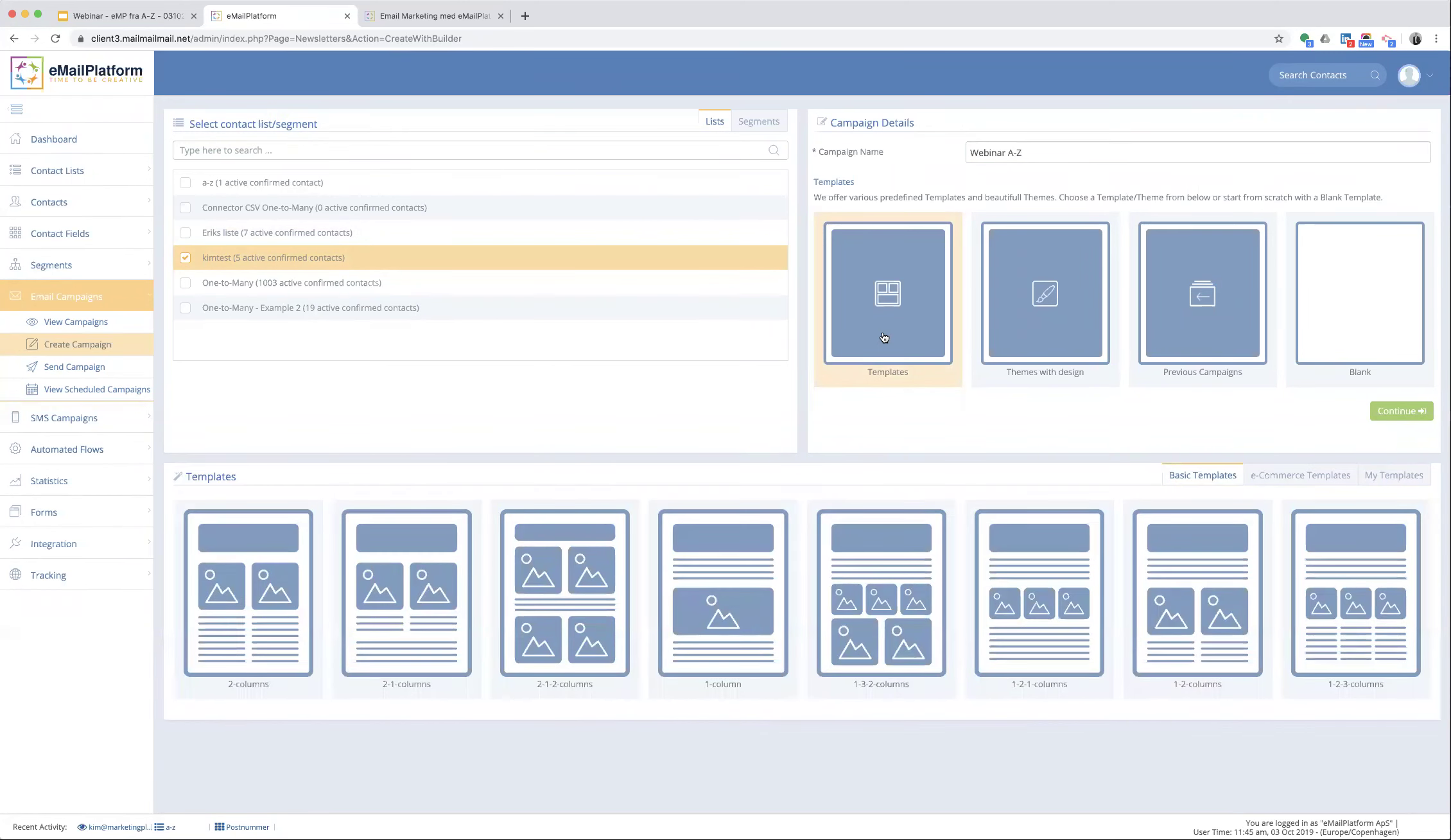
pyautogui.click(1368, 314)
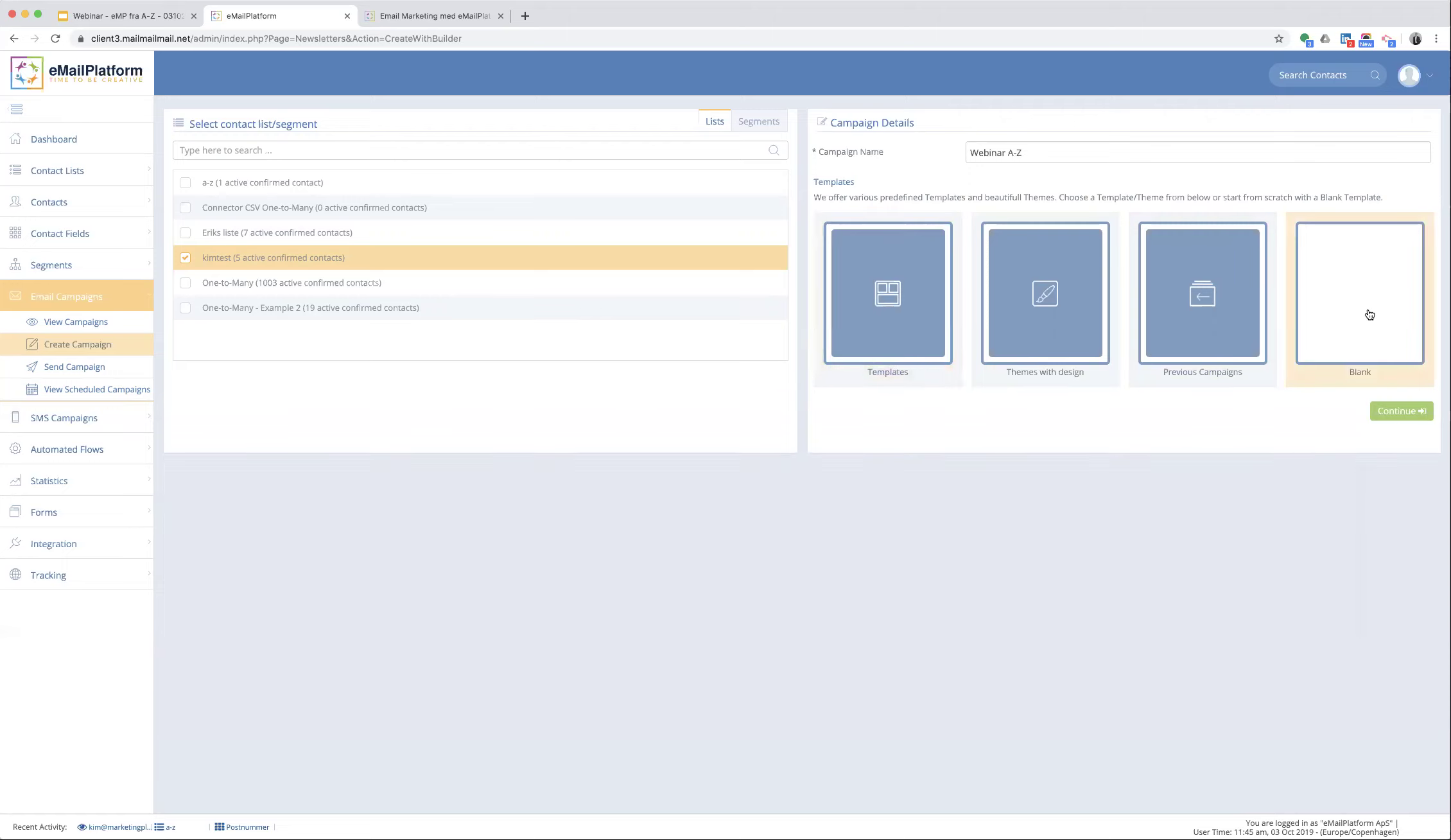
# - In the email builder, enter the subject 'Verdens bedste emne' and list the saved headers
pyautogui.click(1386, 412)
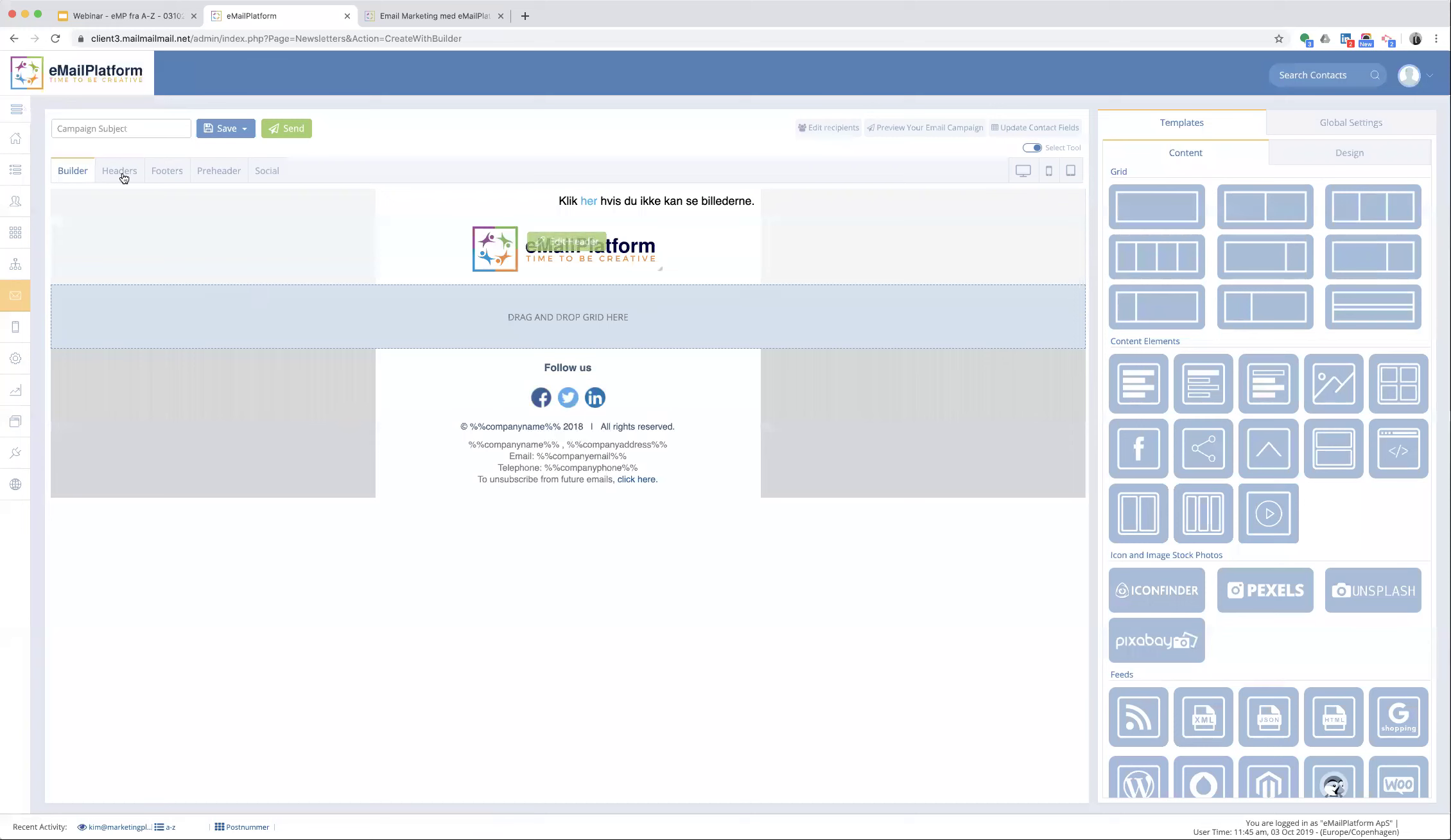
pyautogui.click(155, 129)
pyautogui.write('Verden')
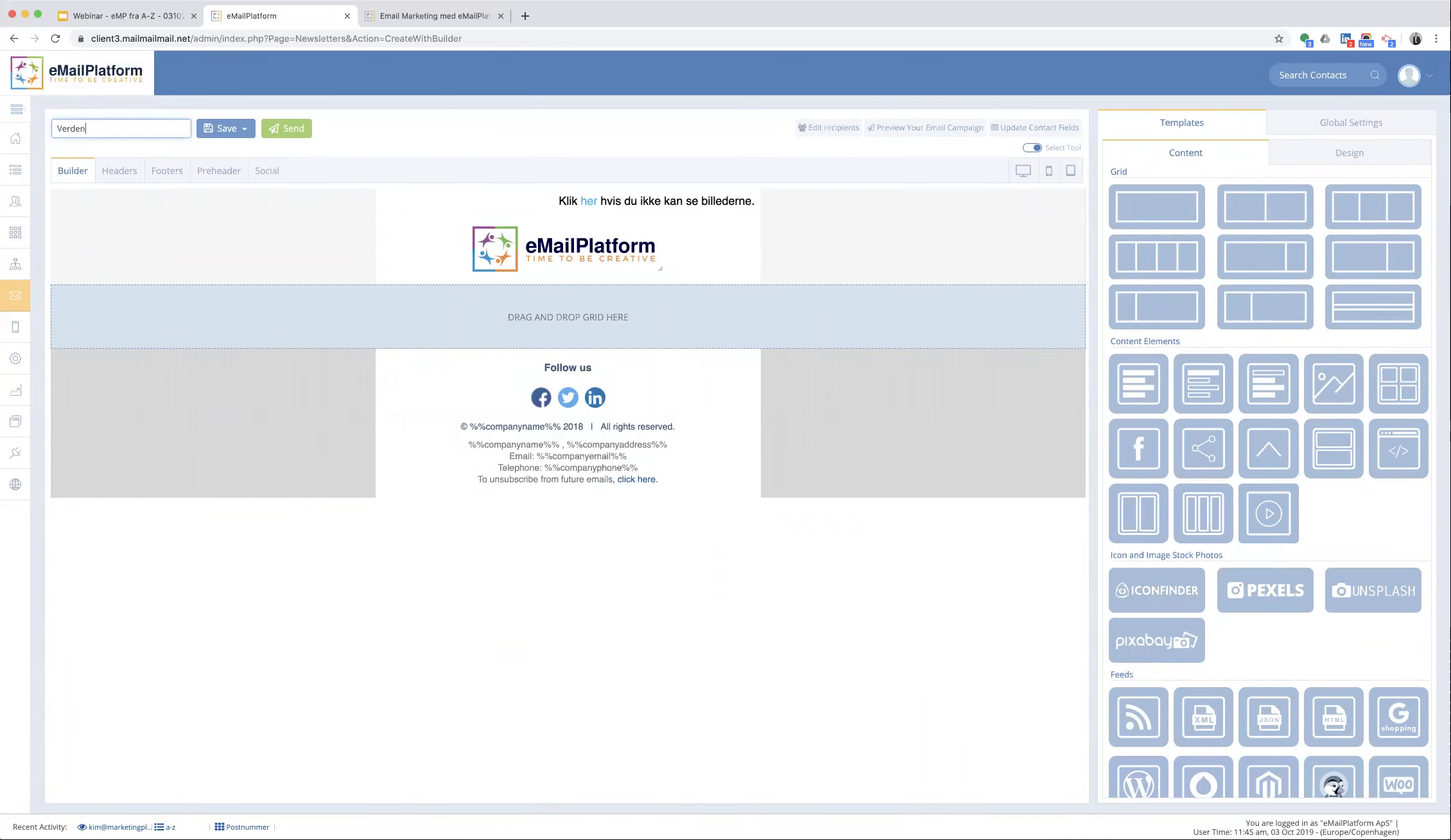
pyautogui.write('s bedste emne')
pyautogui.click(107, 171)
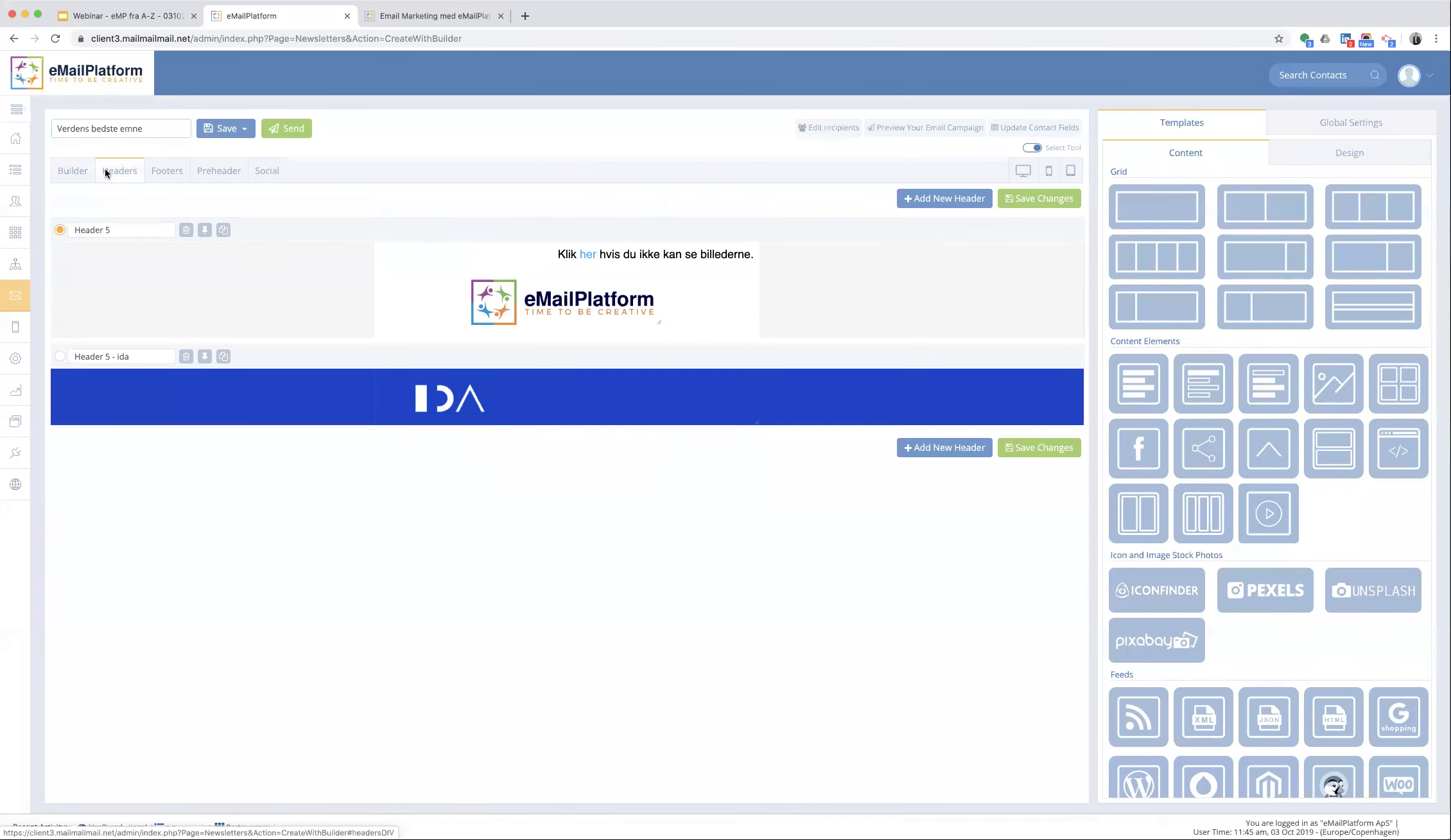
# - Review the Footers, Preheader and Social options, then show Global Settings with newsletter width 600
pyautogui.click(172, 172)
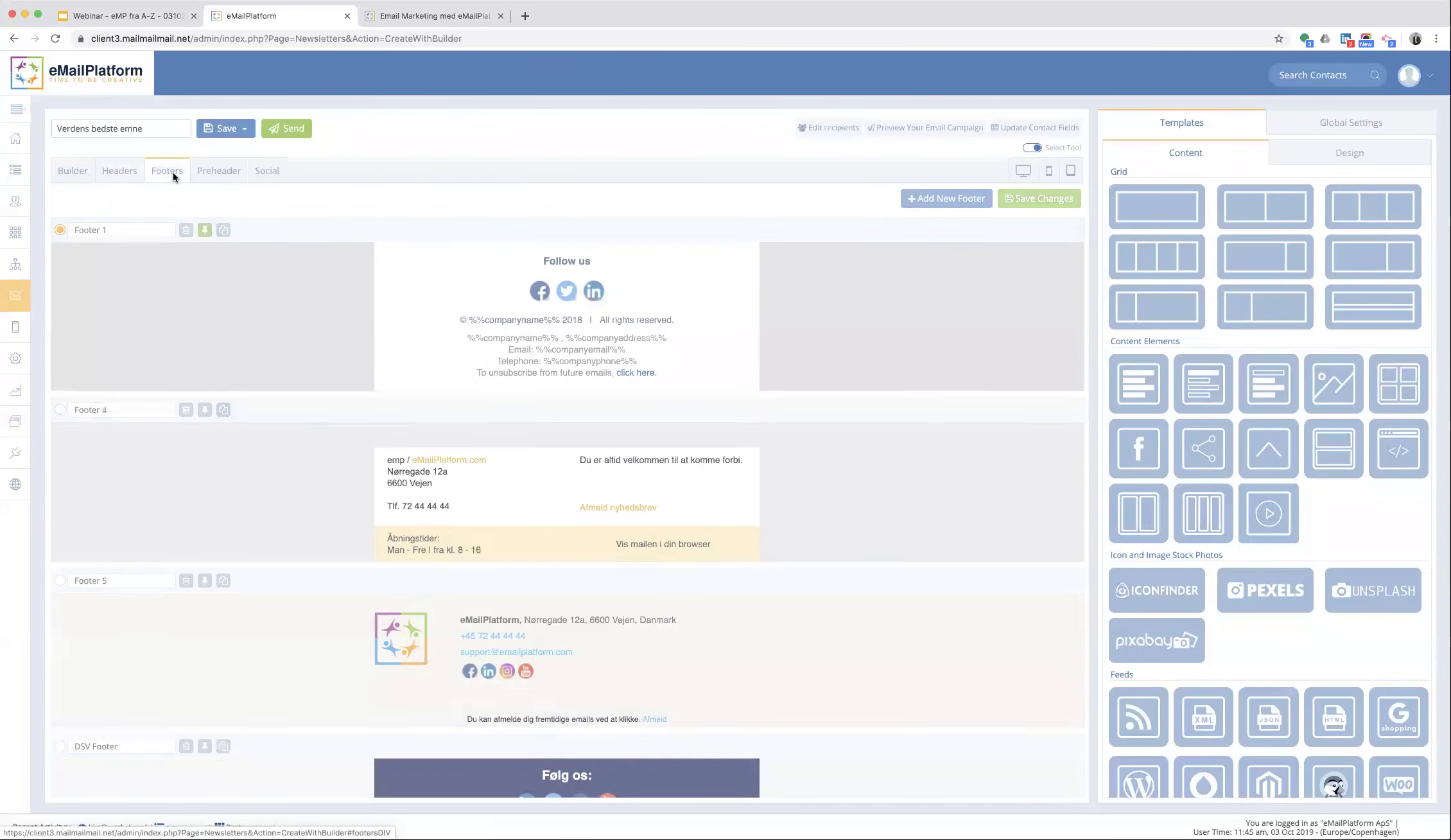
pyautogui.click(216, 173)
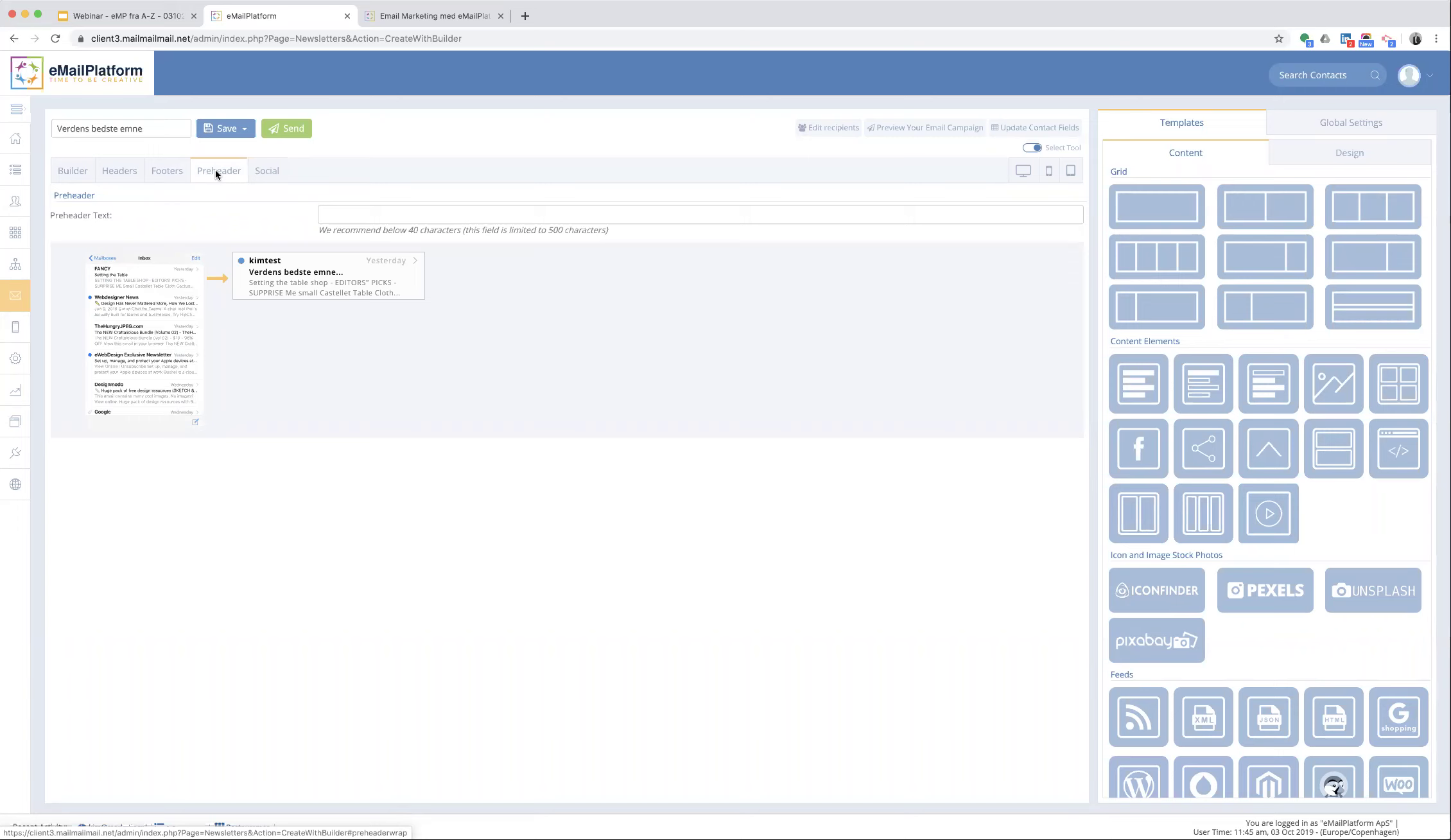
pyautogui.click(261, 173)
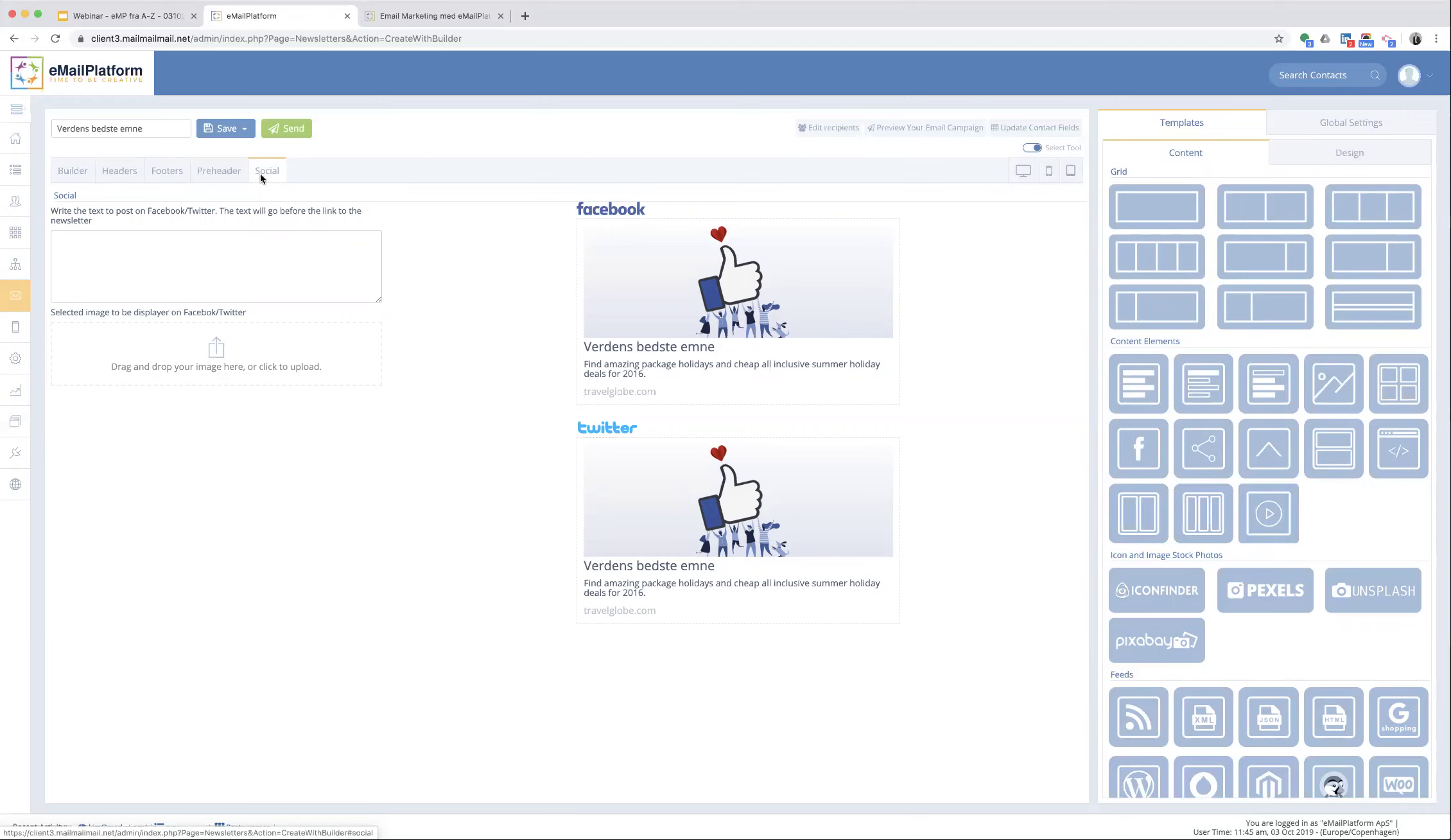
pyautogui.click(78, 169)
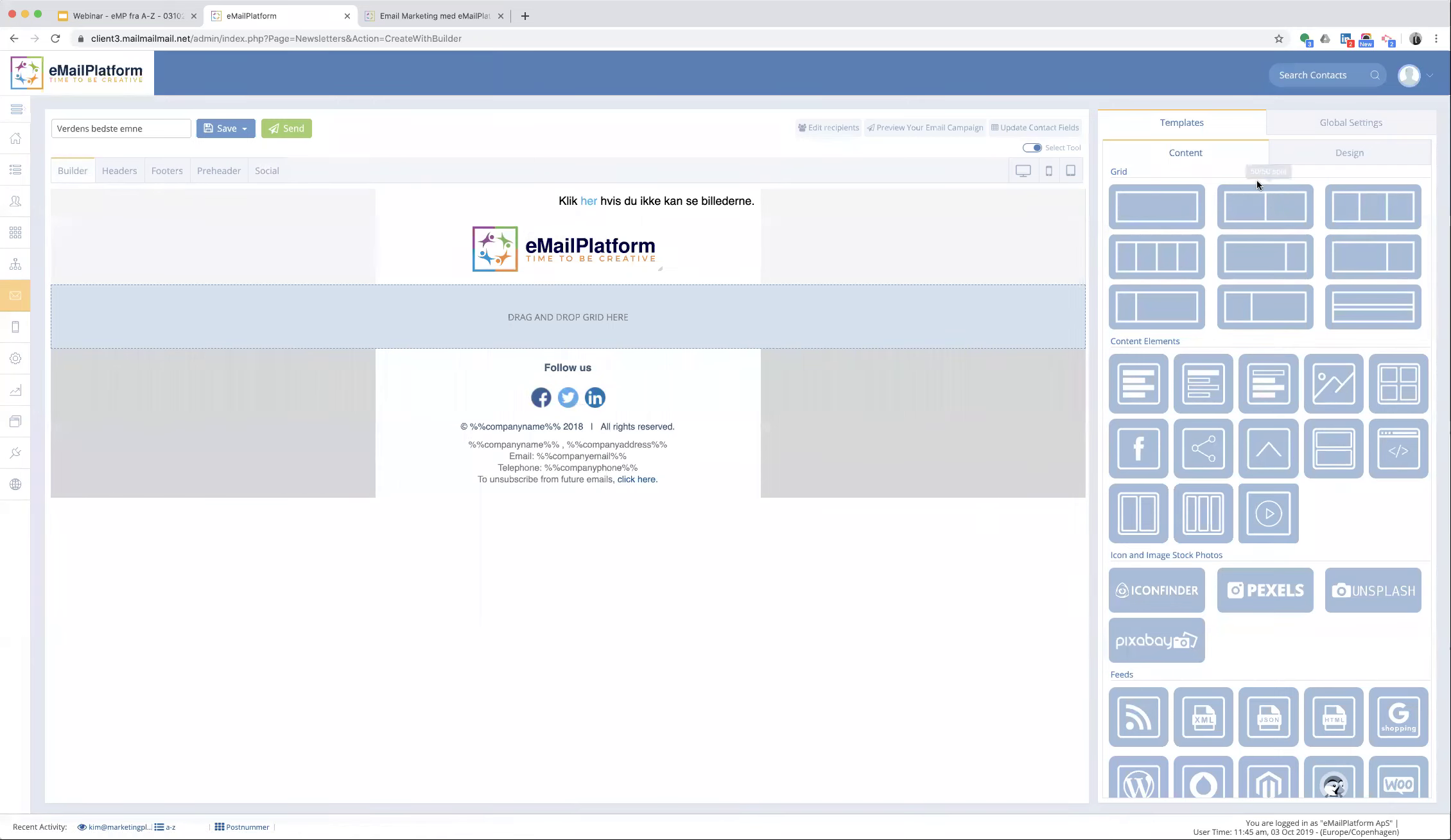
pyautogui.click(1345, 124)
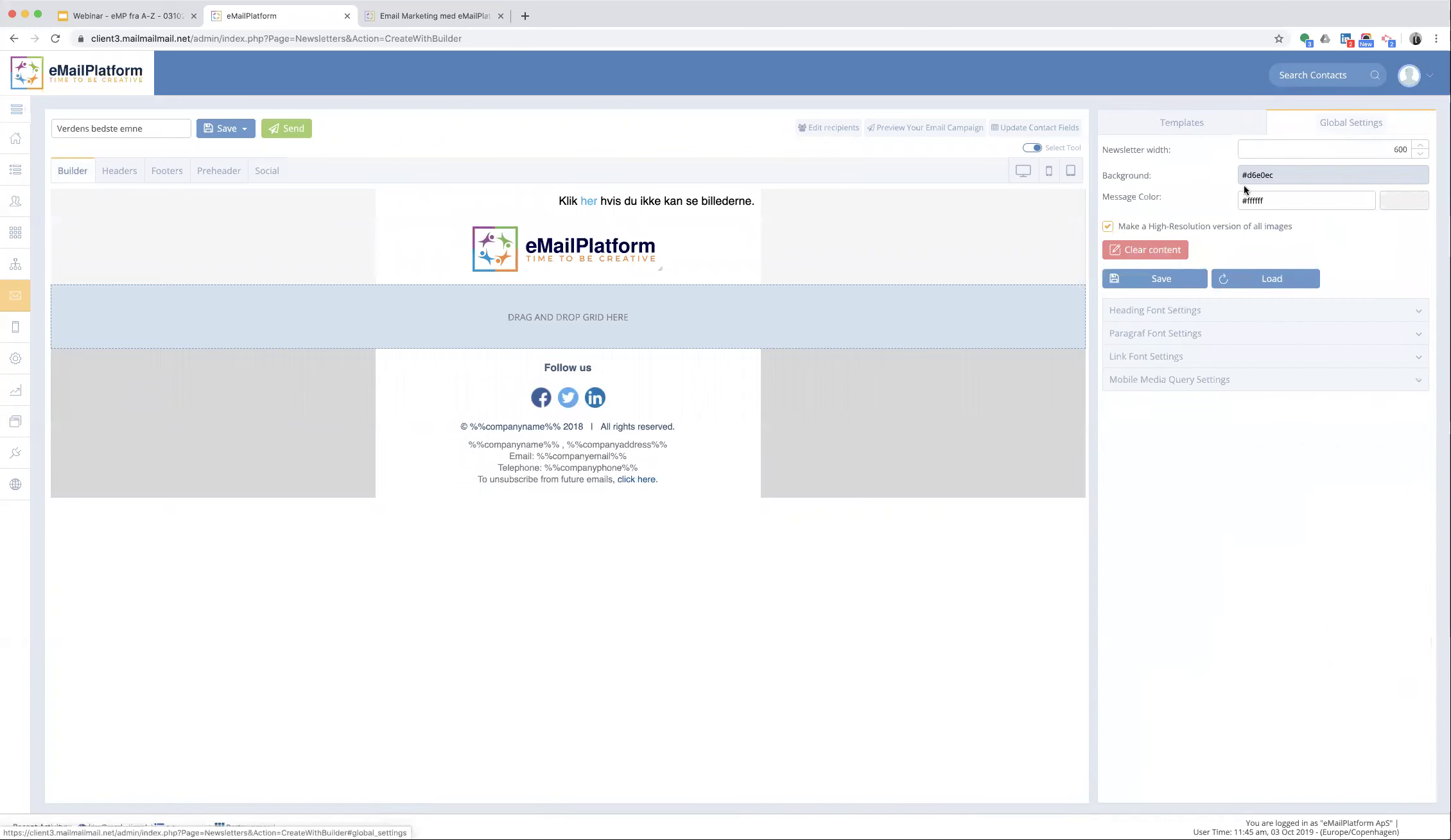
# - Set the newsletter background to light grey #e9eaea and expand Heading Font Settings
pyautogui.click(1270, 174)
pyautogui.moveTo(1269, 86); pyautogui.dragTo(1264, 78)
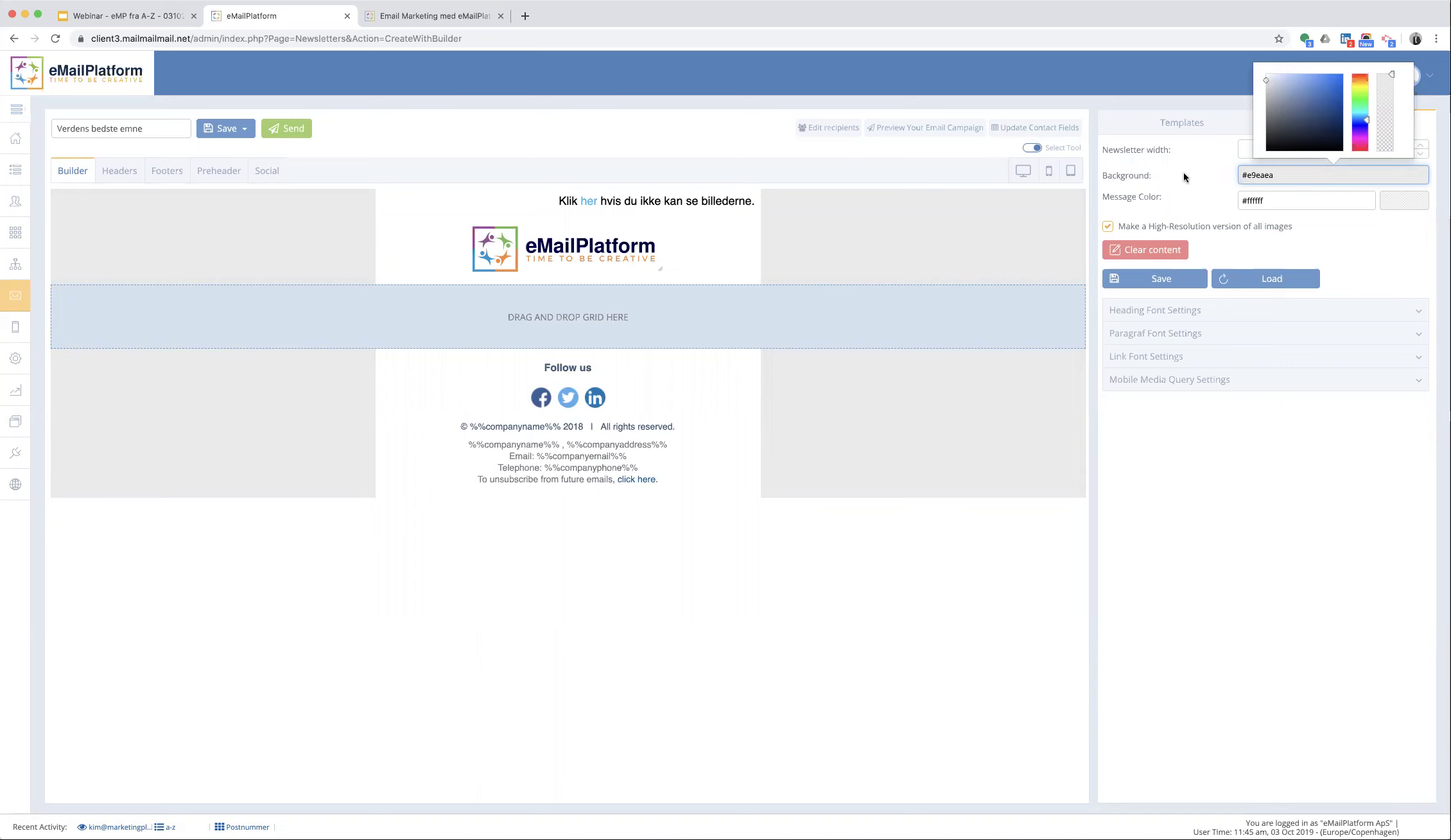
pyautogui.click(1189, 315)
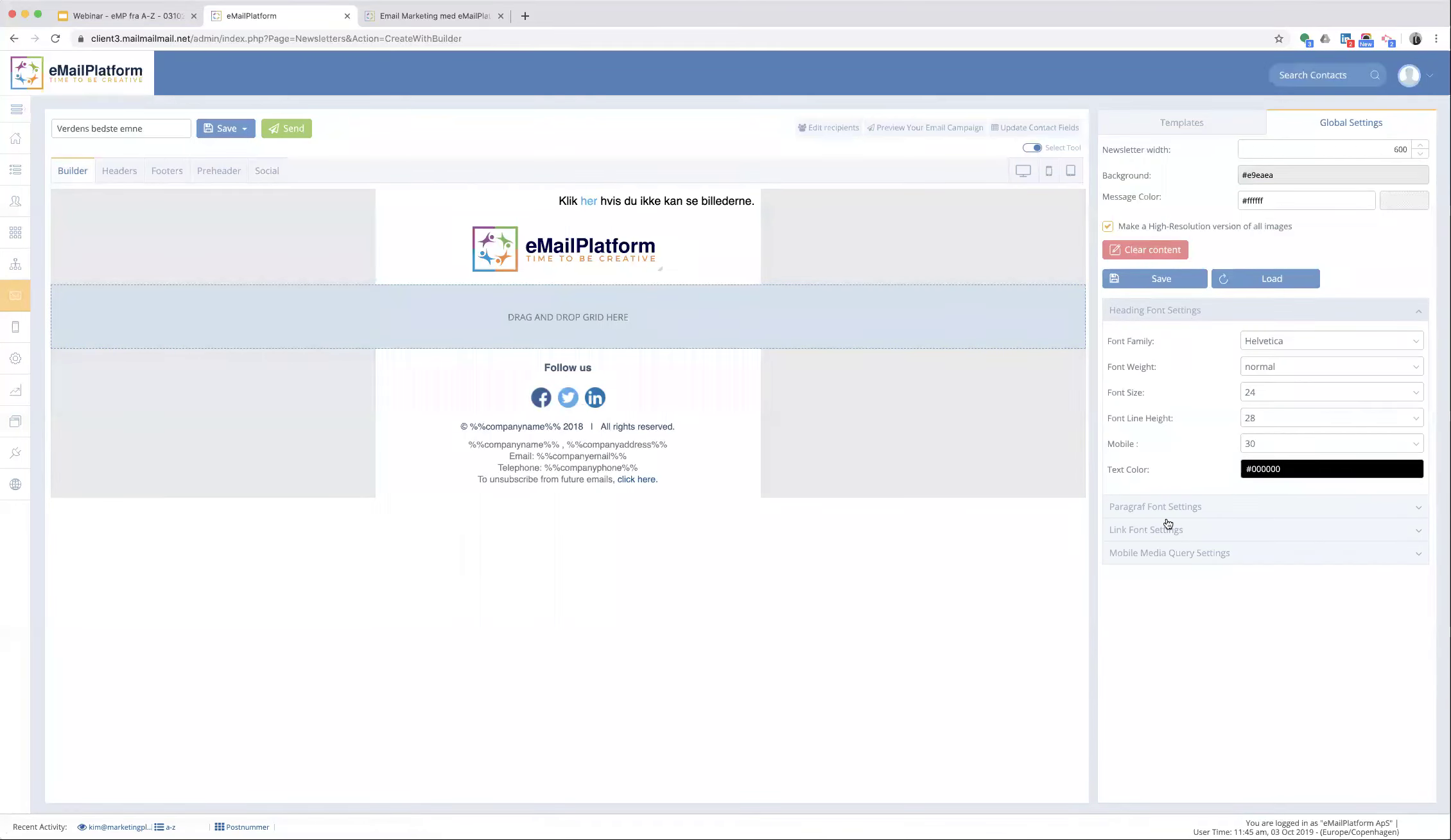
pyautogui.click(1168, 126)
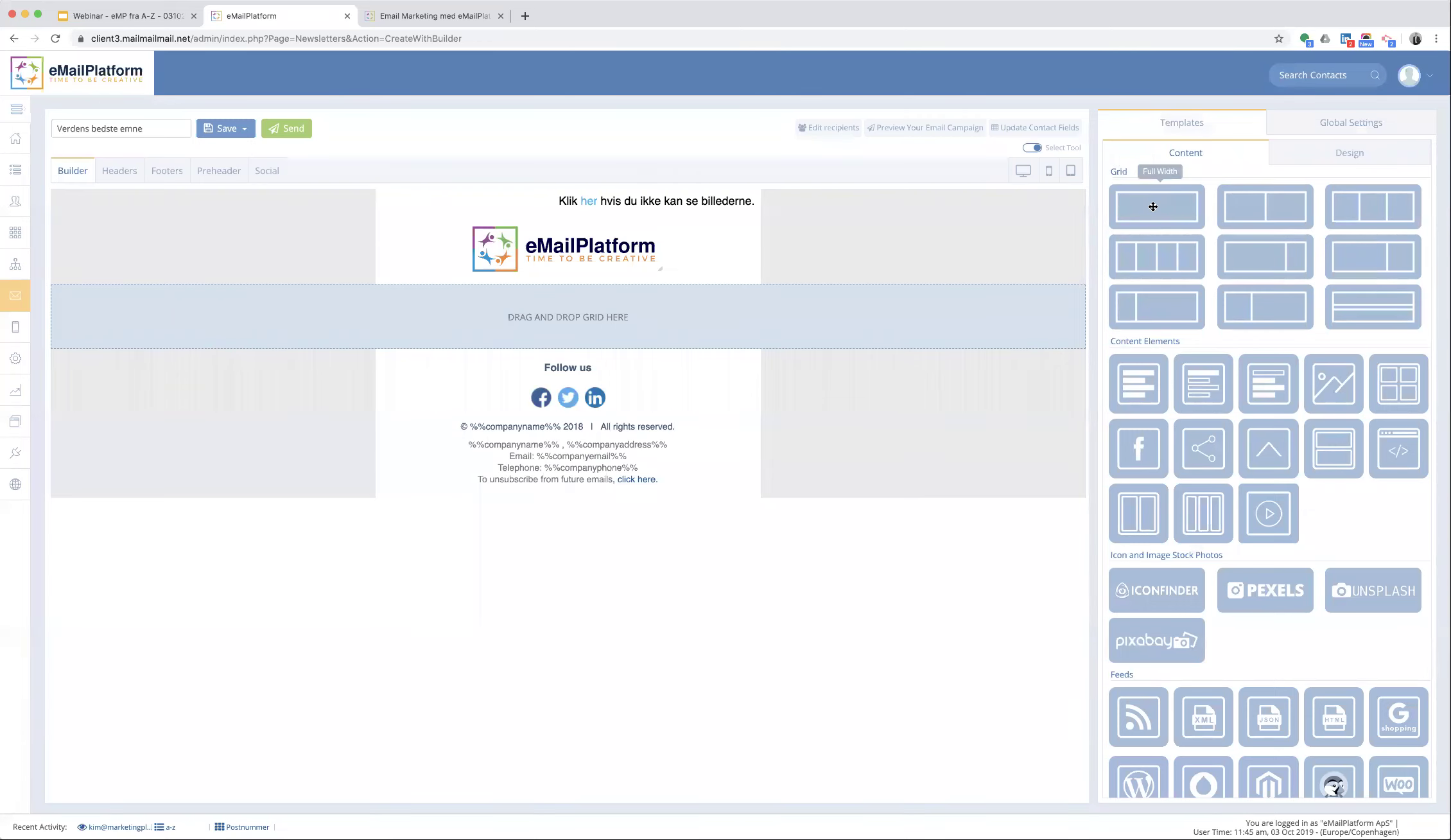
# - Add full-width, two-column and three-column rows, splitting the third column to make four columns
pyautogui.moveTo(1153, 206); pyautogui.dragTo(688, 308)
pyautogui.moveTo(1261, 205); pyautogui.dragTo(611, 386)
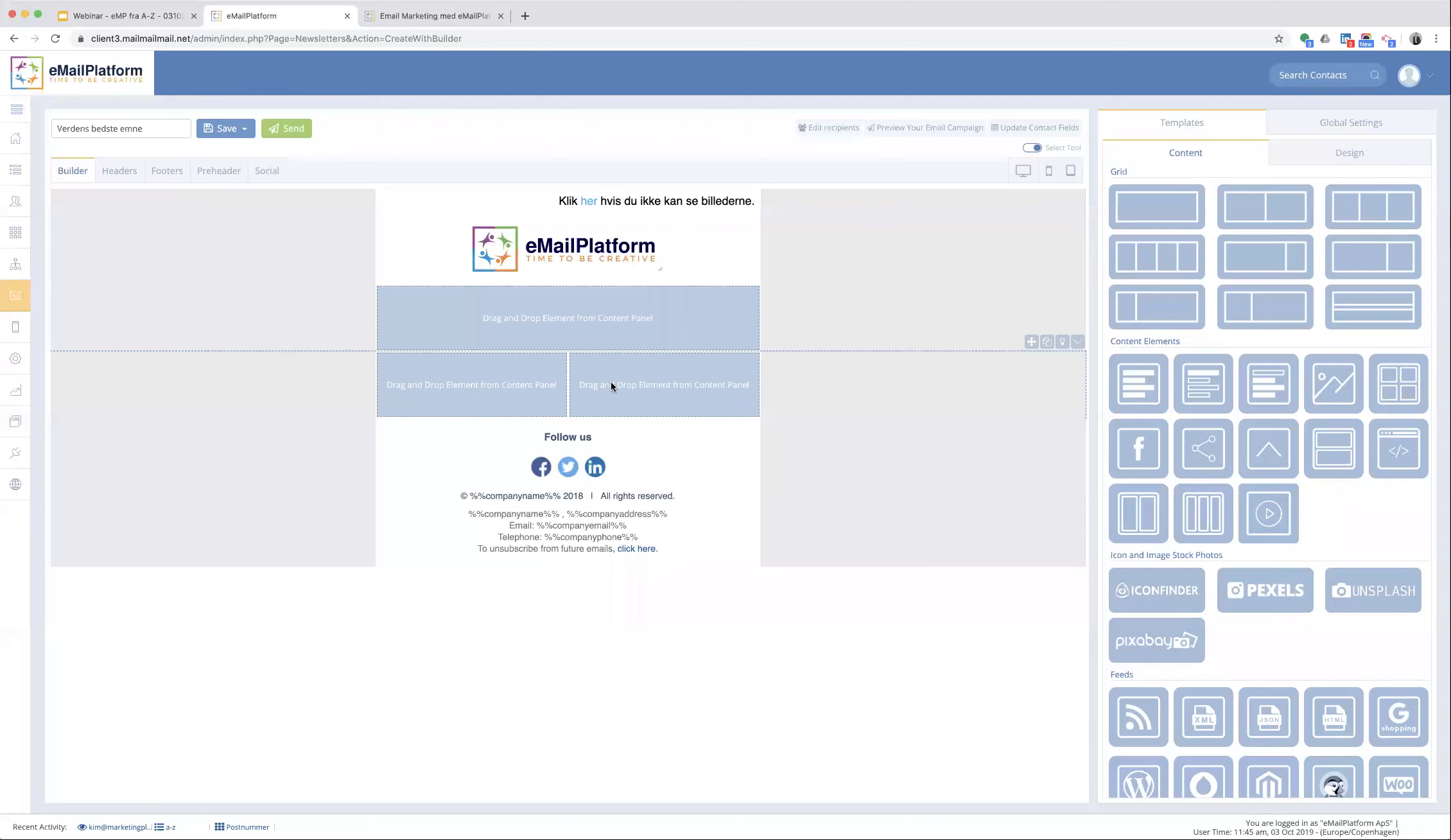
pyautogui.moveTo(763, 406); pyautogui.dragTo(661, 423)
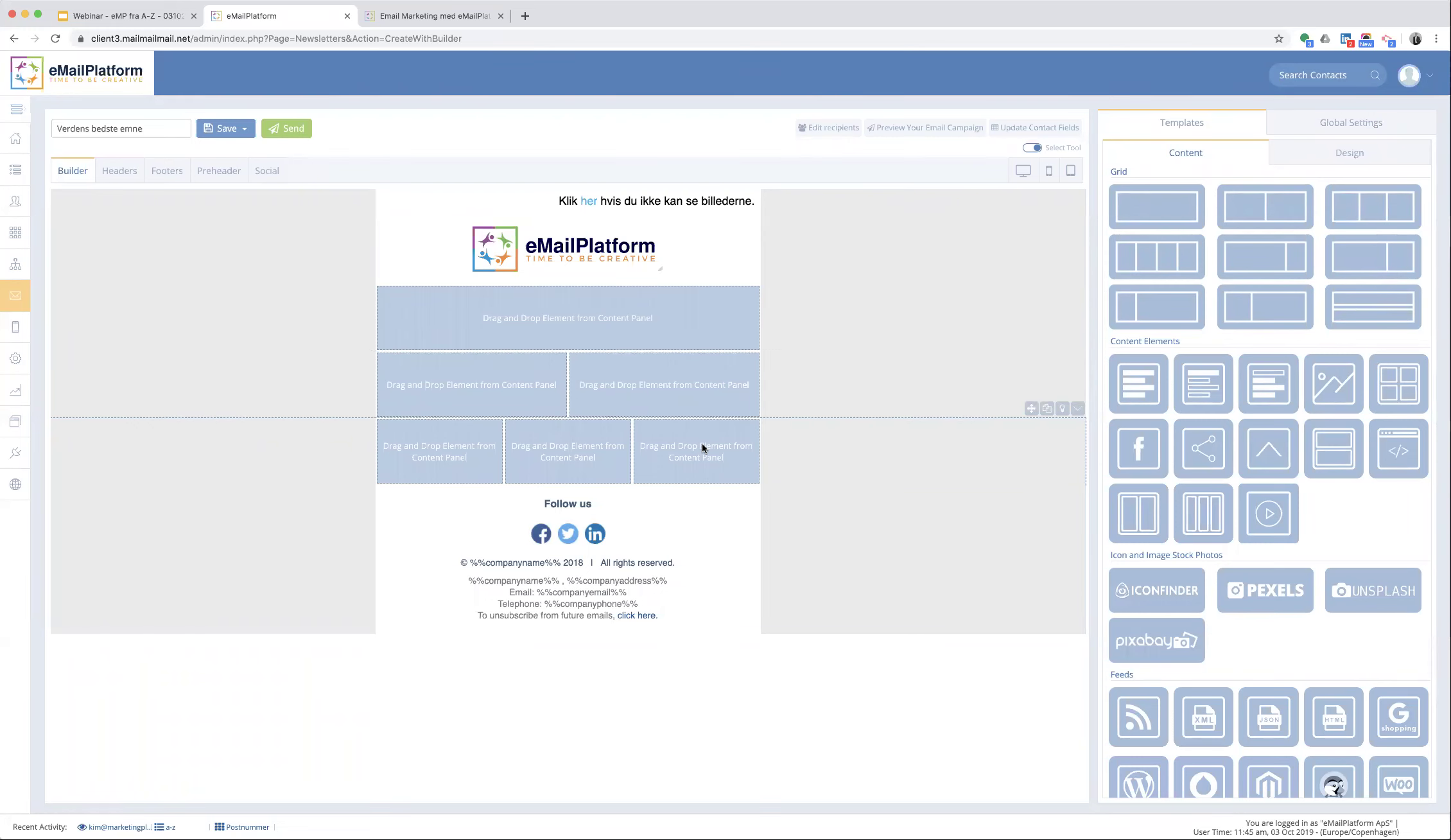
pyautogui.click(875, 444)
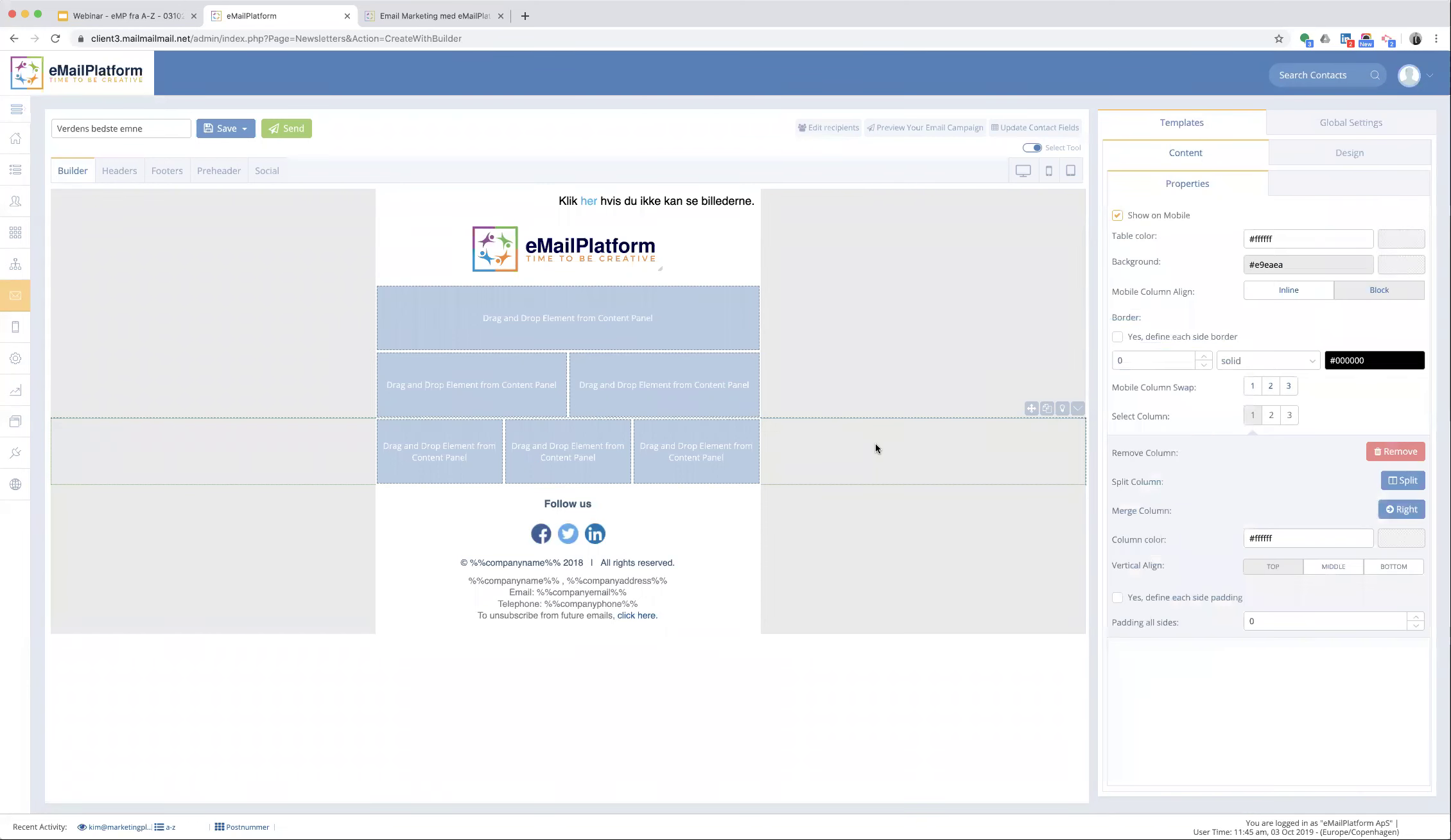
pyautogui.click(1289, 416)
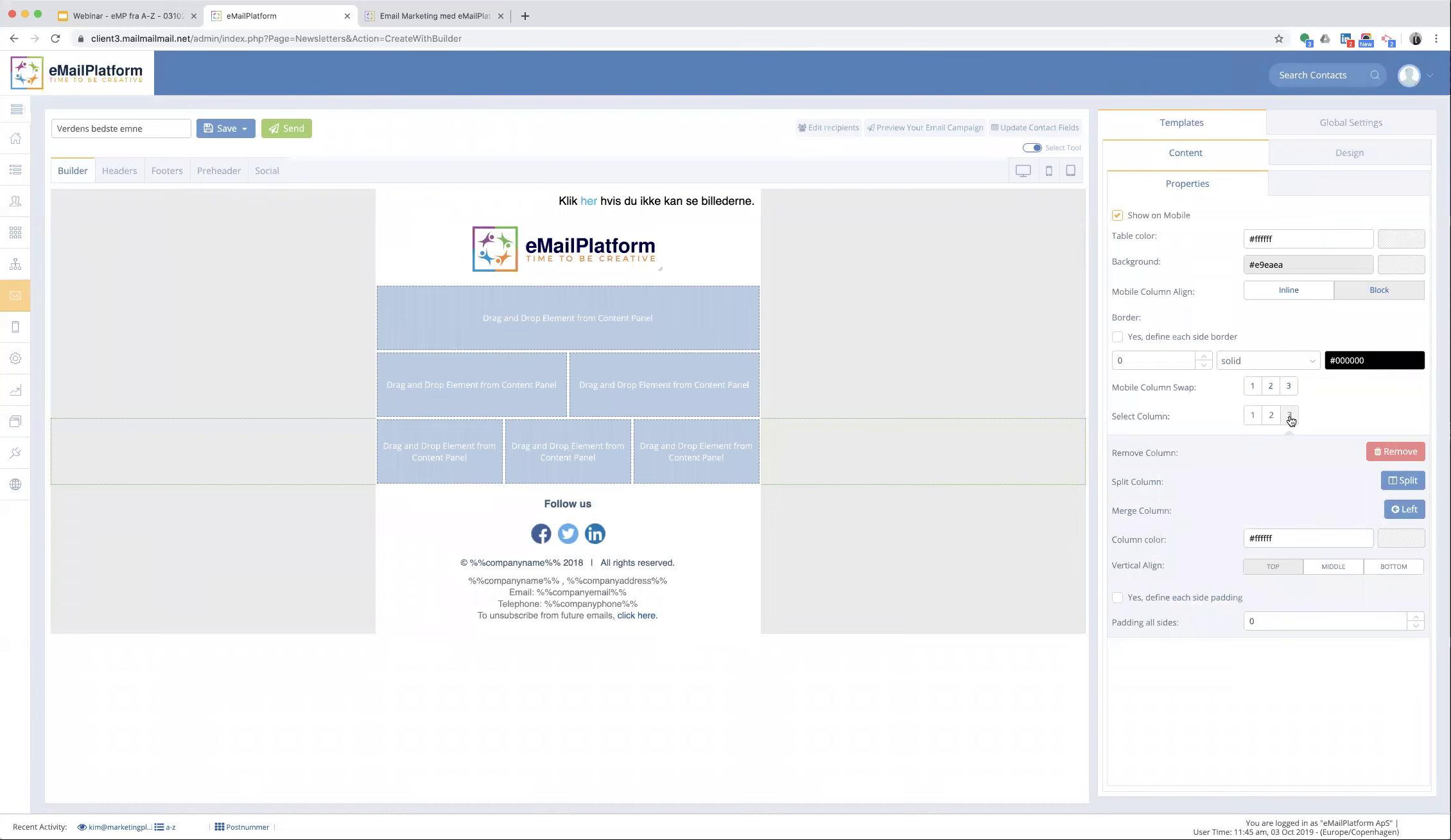
pyautogui.click(1405, 480)
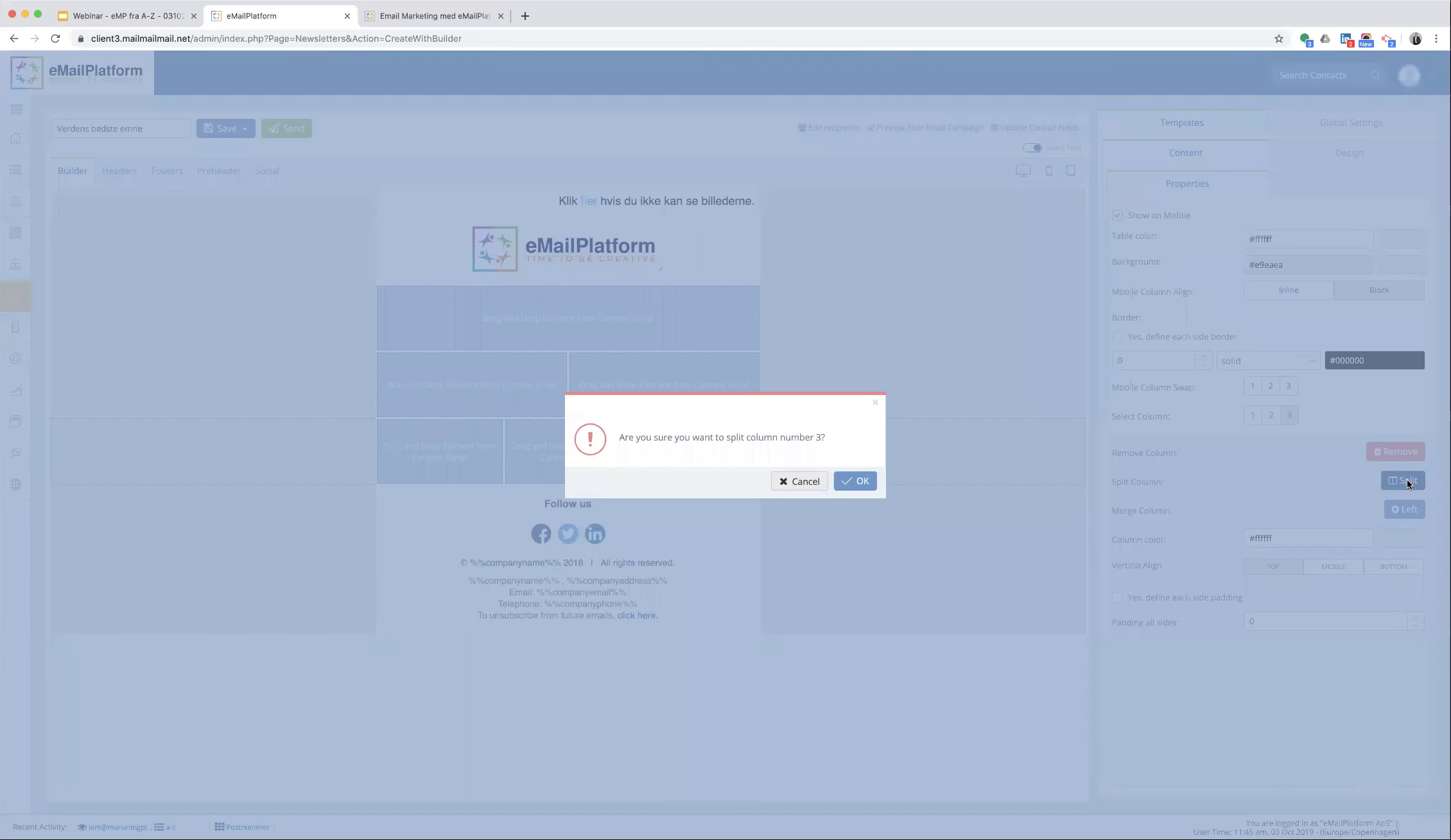
pyautogui.press('Return')
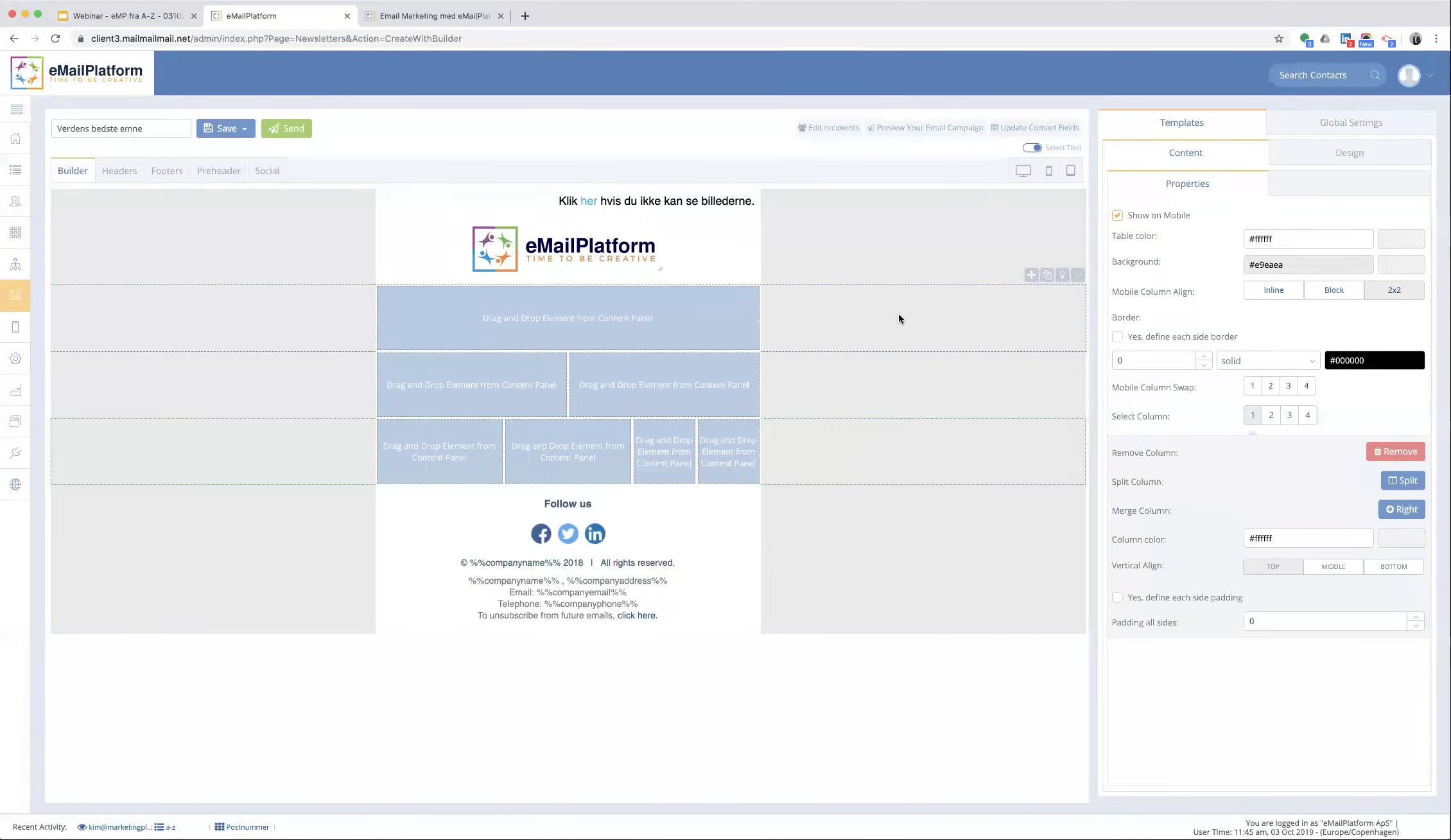
# - Place an Image element placeholder in the full-width top row
pyautogui.click(1178, 153)
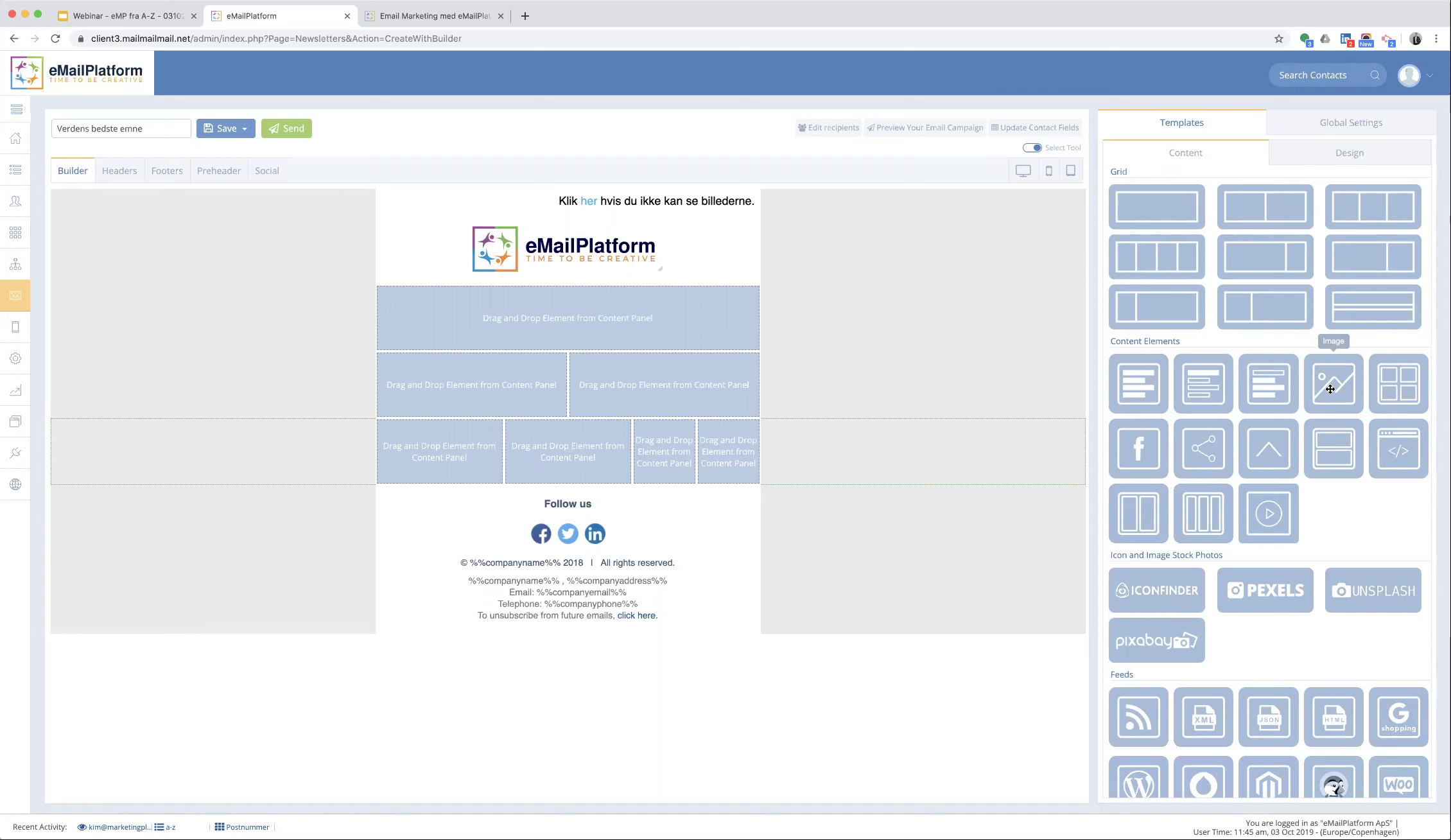
pyautogui.moveTo(1330, 388); pyautogui.dragTo(597, 344)
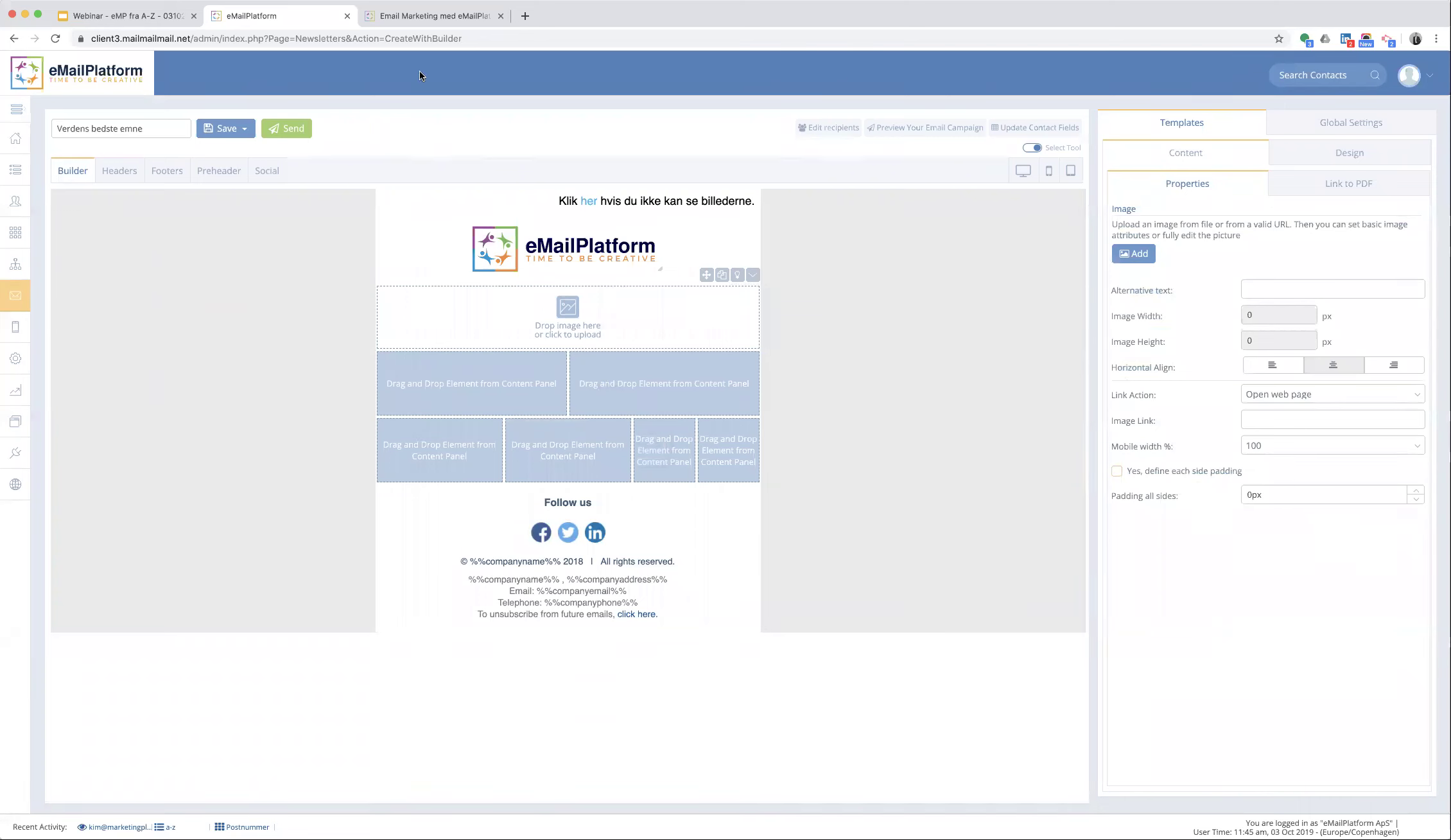
pyautogui.click(426, 17)
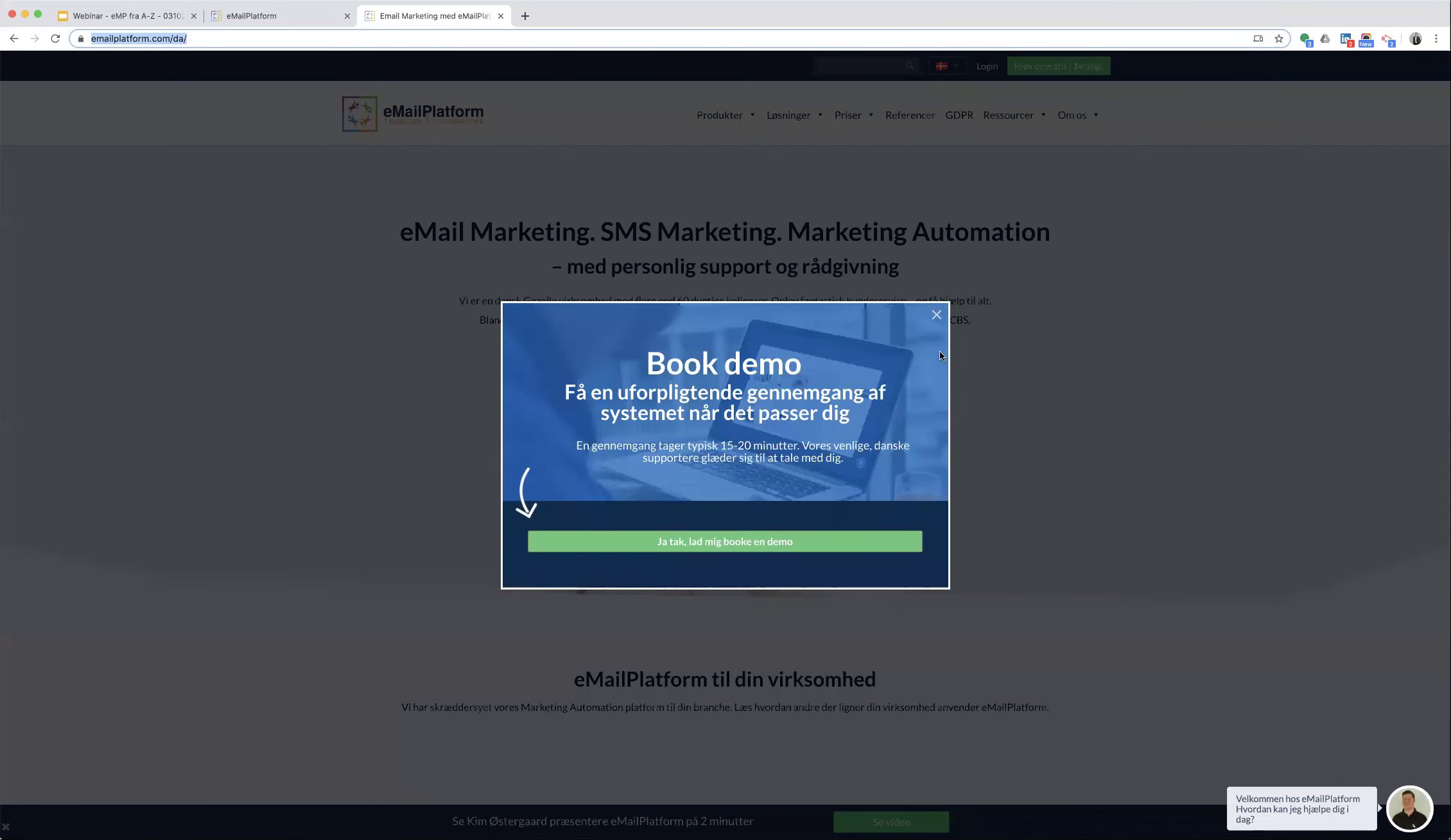
# - Save the LeadScoring illustration from the Danish eMailPlatform website as a PNG file
pyautogui.click(937, 313)
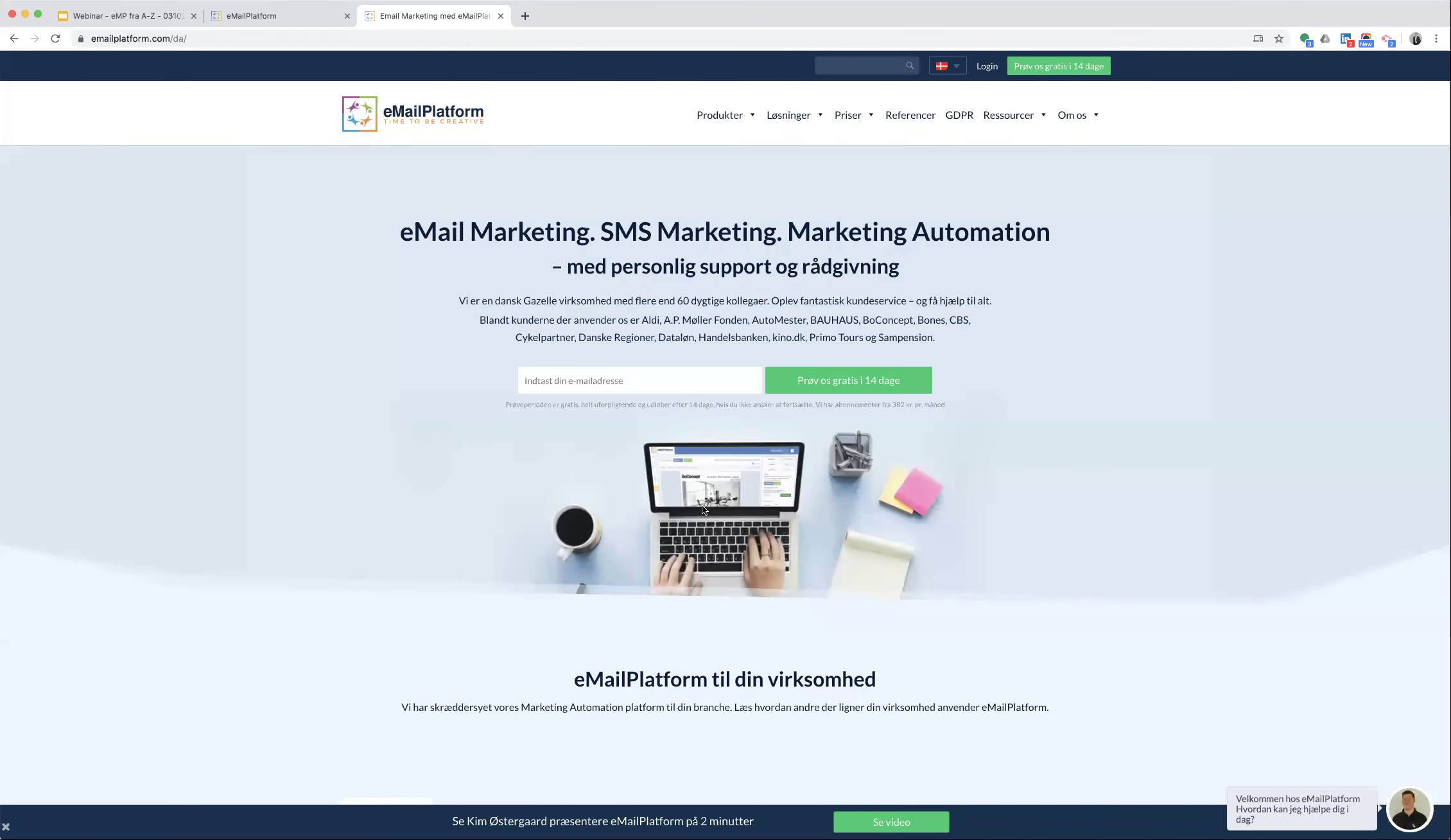
pyautogui.scroll(-5, 701, 505)
pyautogui.scroll(-17, 702, 505)
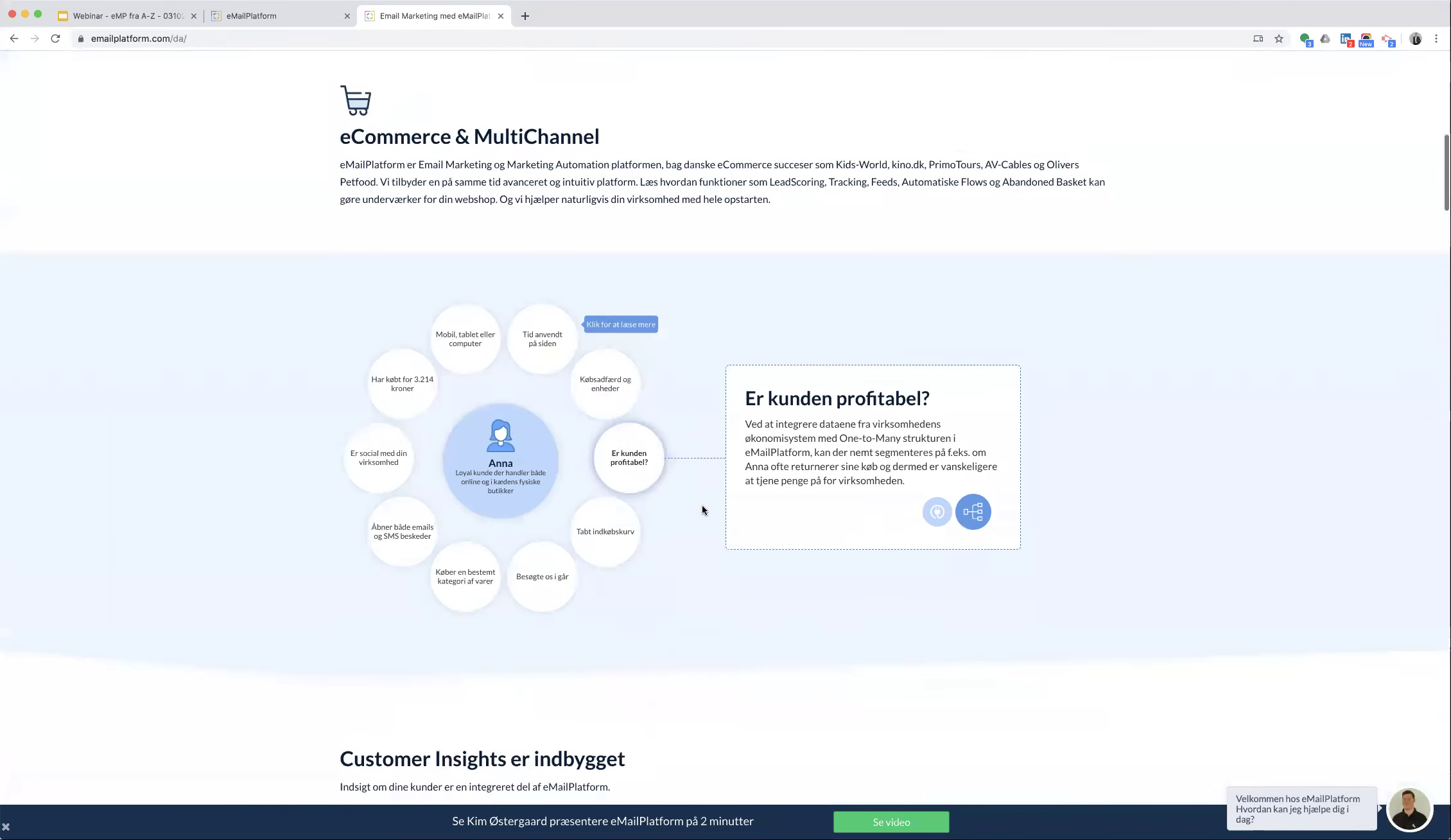
pyautogui.scroll(-7, 701, 509)
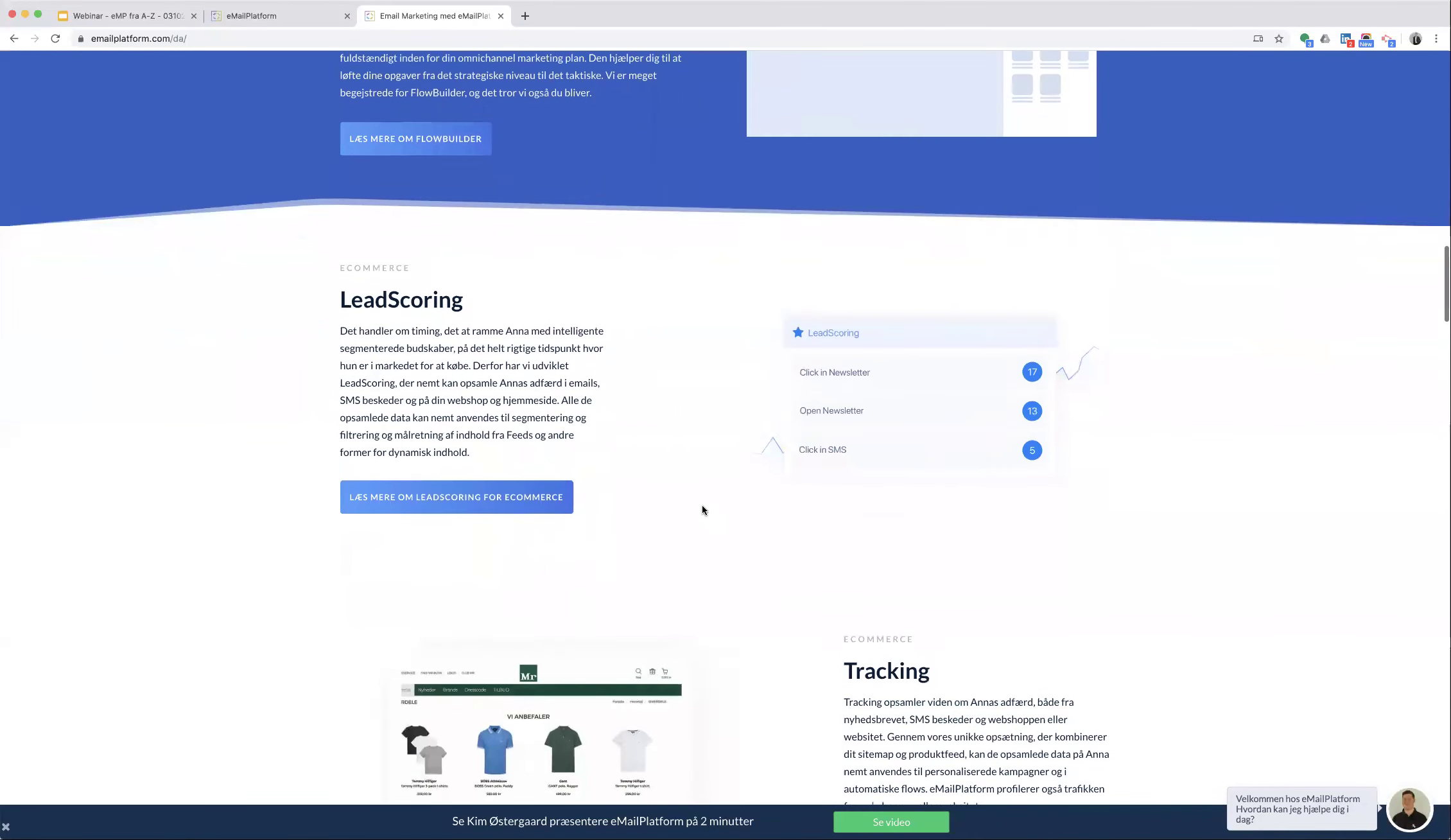
pyautogui.rightClick(853, 371)
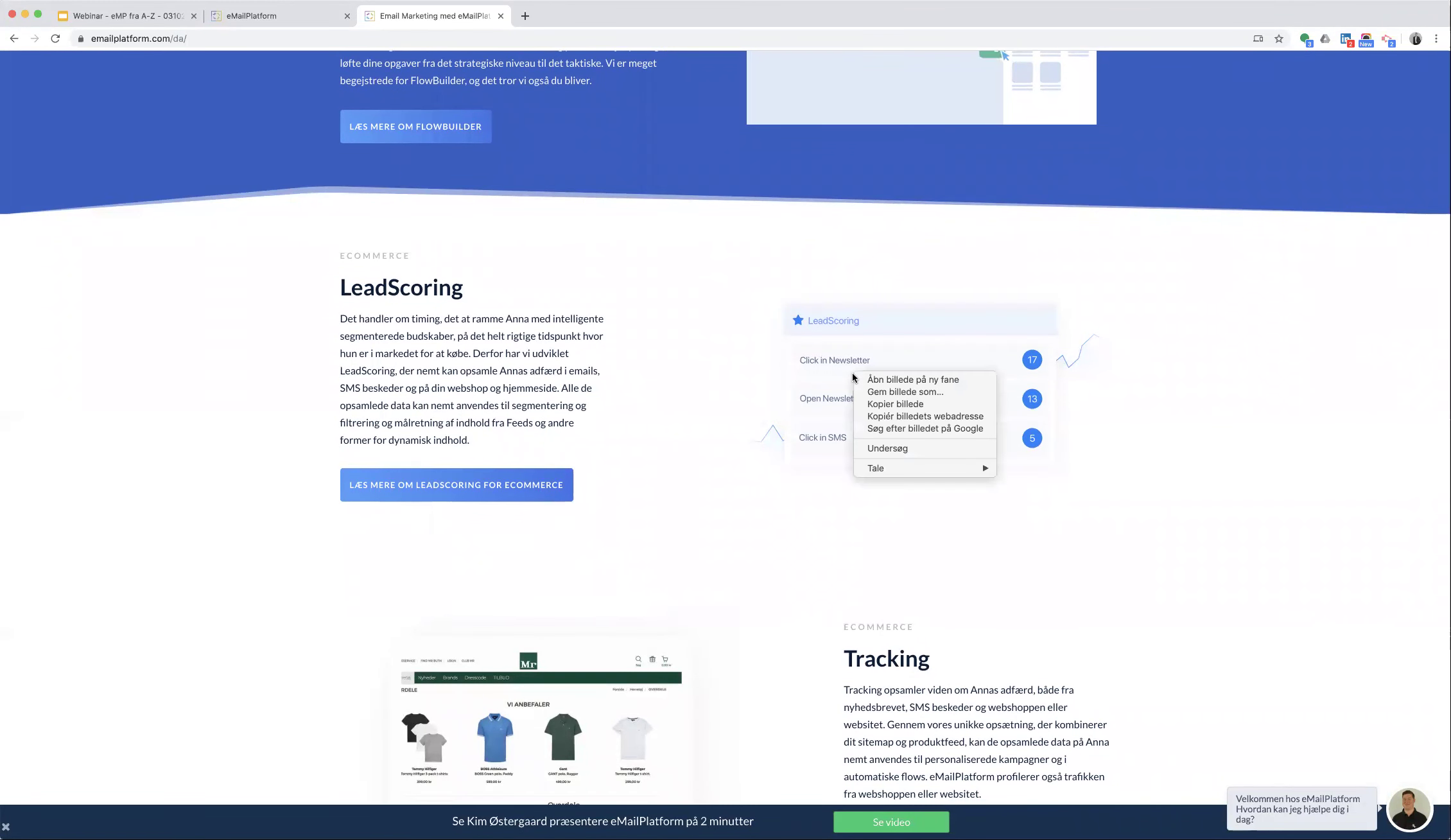
pyautogui.click(866, 392)
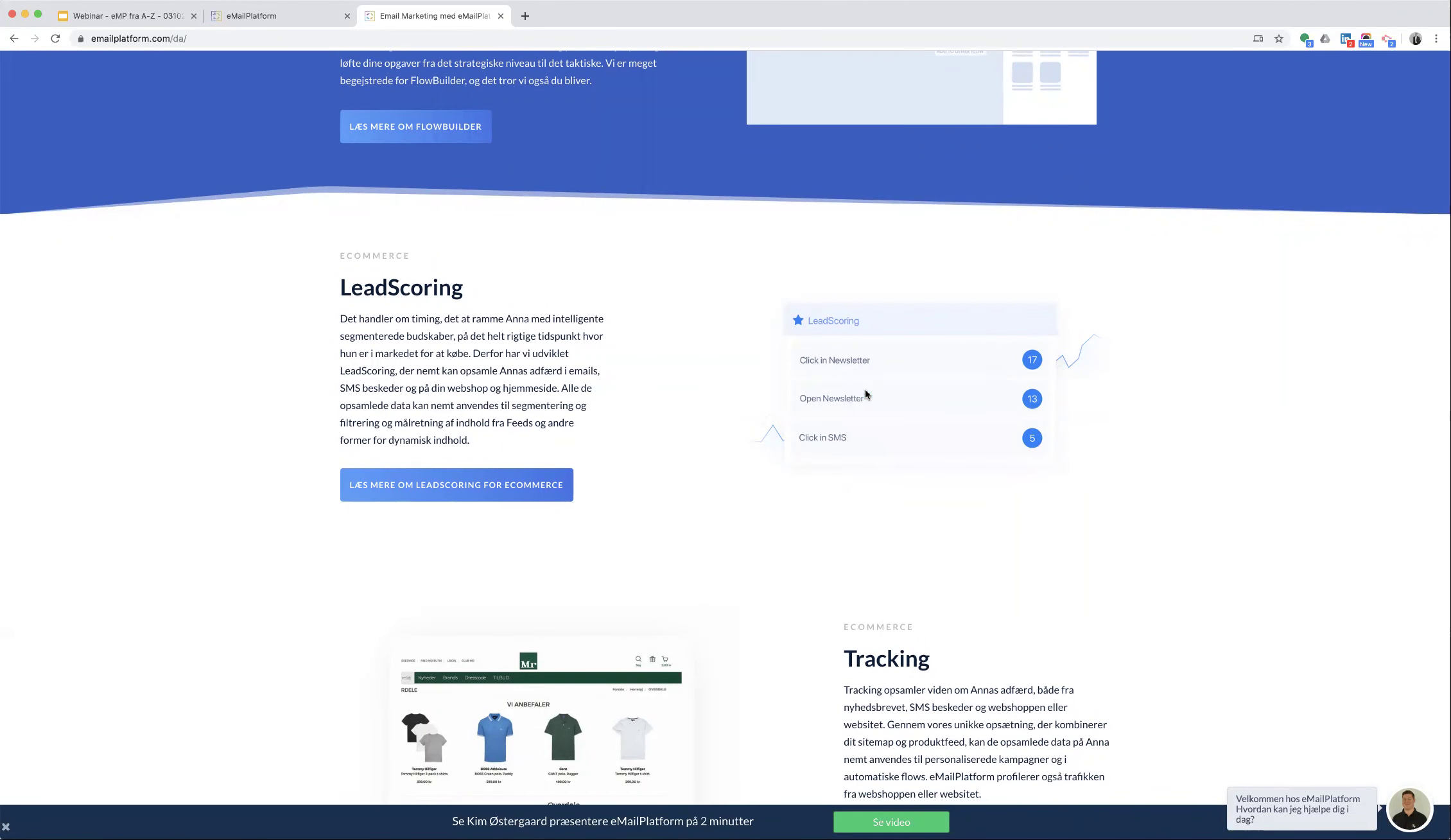
pyautogui.press('Return')
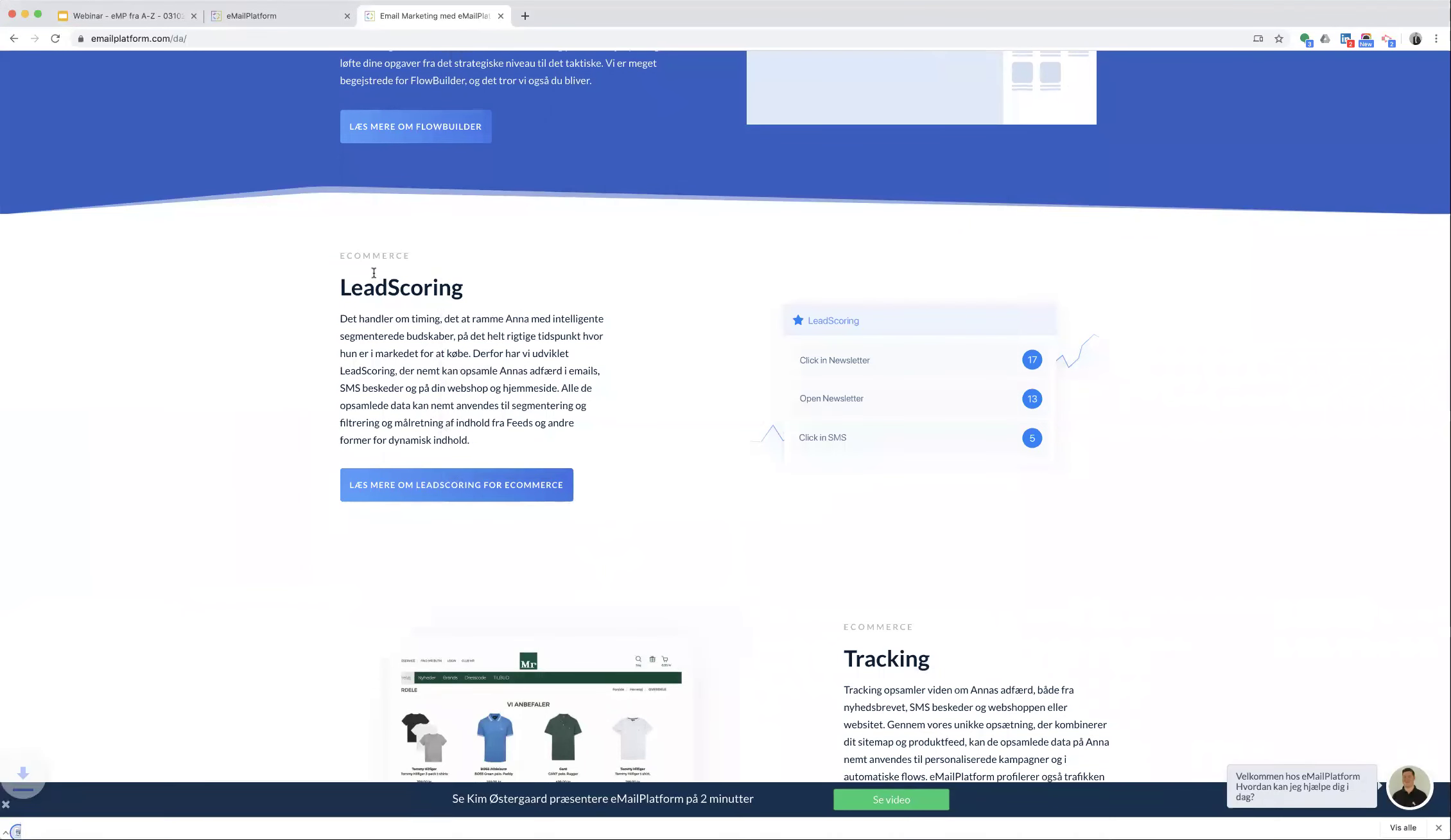
pyautogui.click(256, 16)
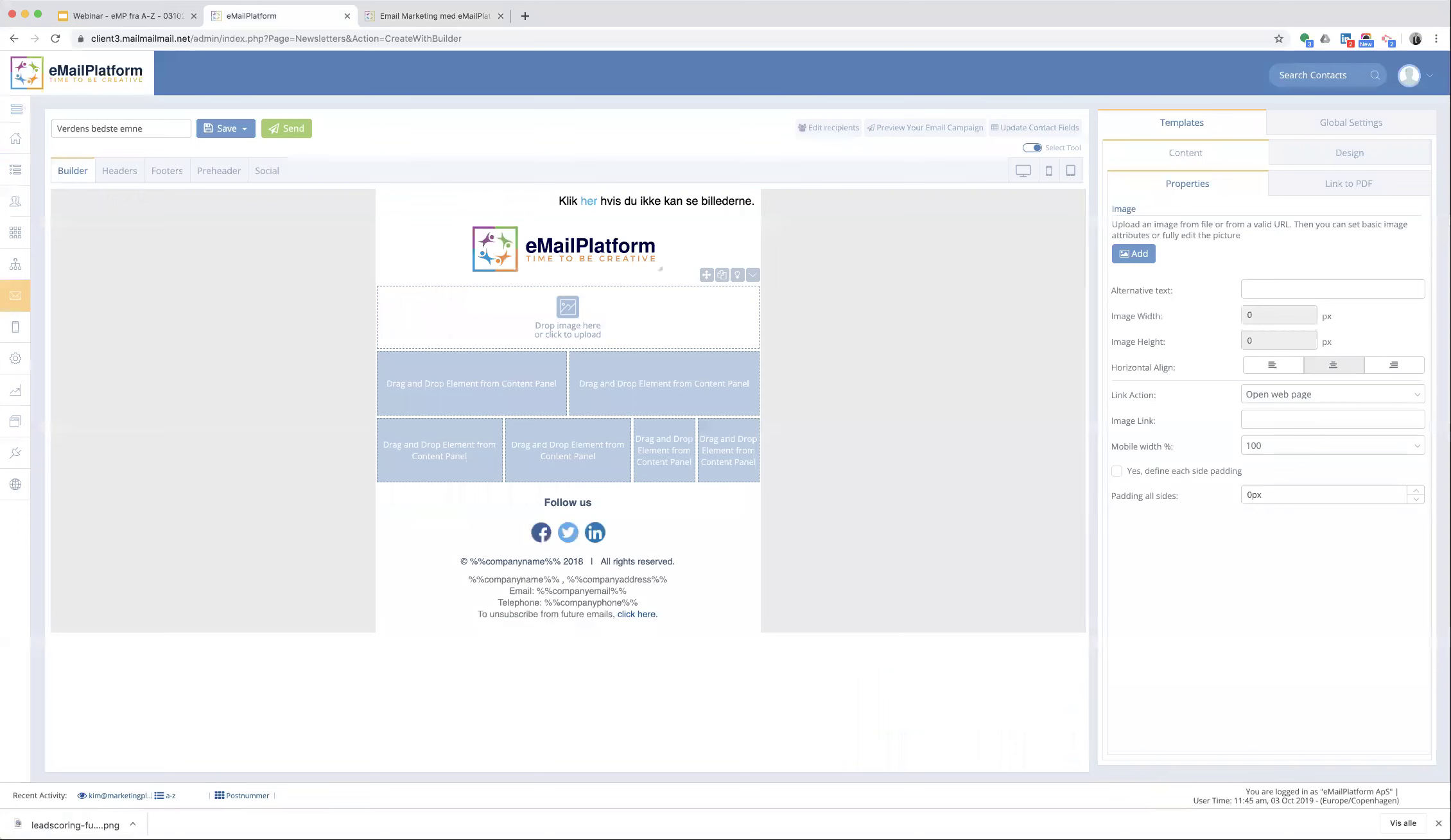
# - Drop the downloaded LeadScoring PNG into the top row's image placeholder at 600 × 309 px
pyautogui.moveTo(75, 825); pyautogui.dragTo(331, 597)
pyautogui.moveTo(549, 328); pyautogui.dragTo(550, 330)
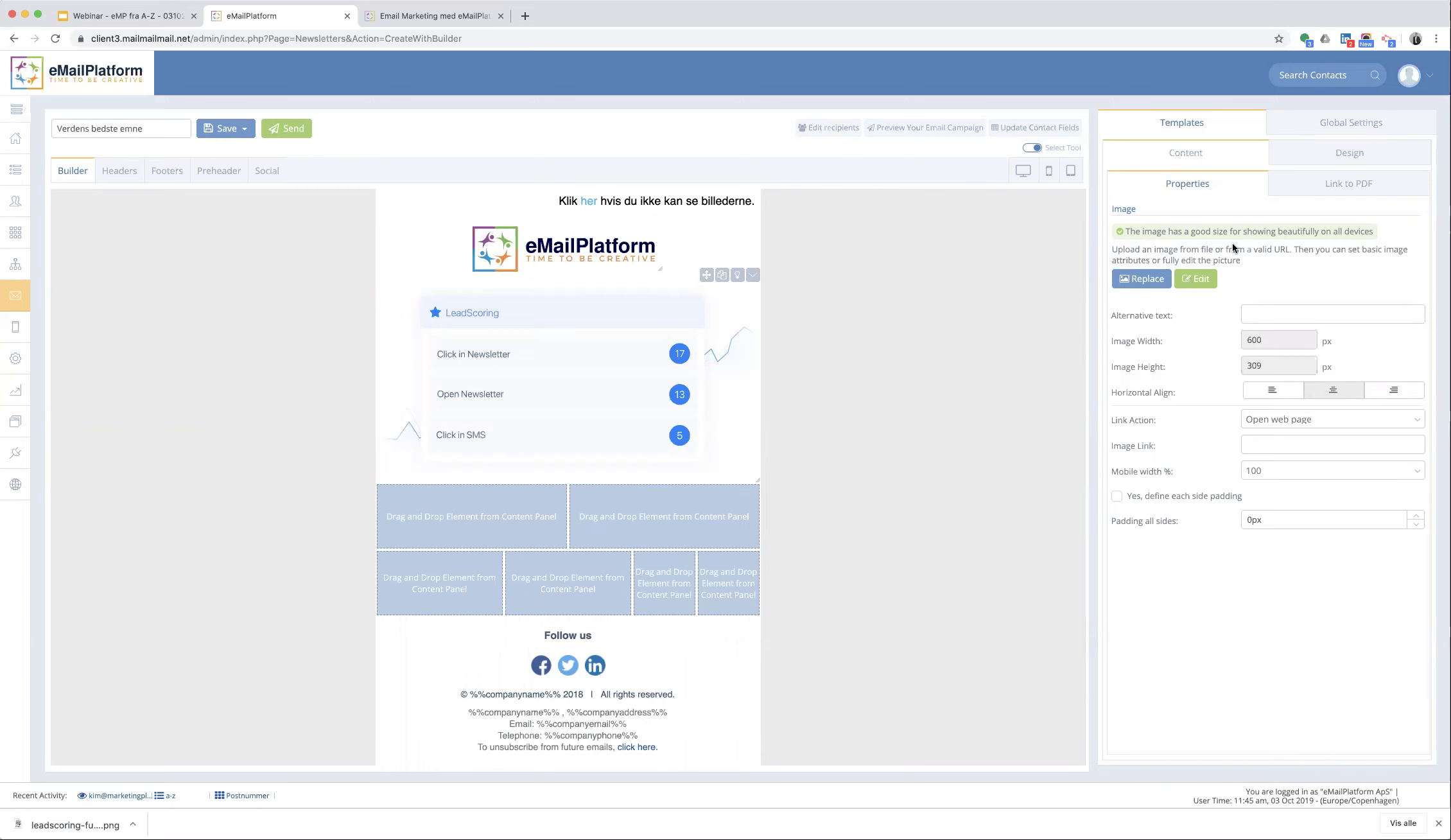
pyautogui.click(1438, 823)
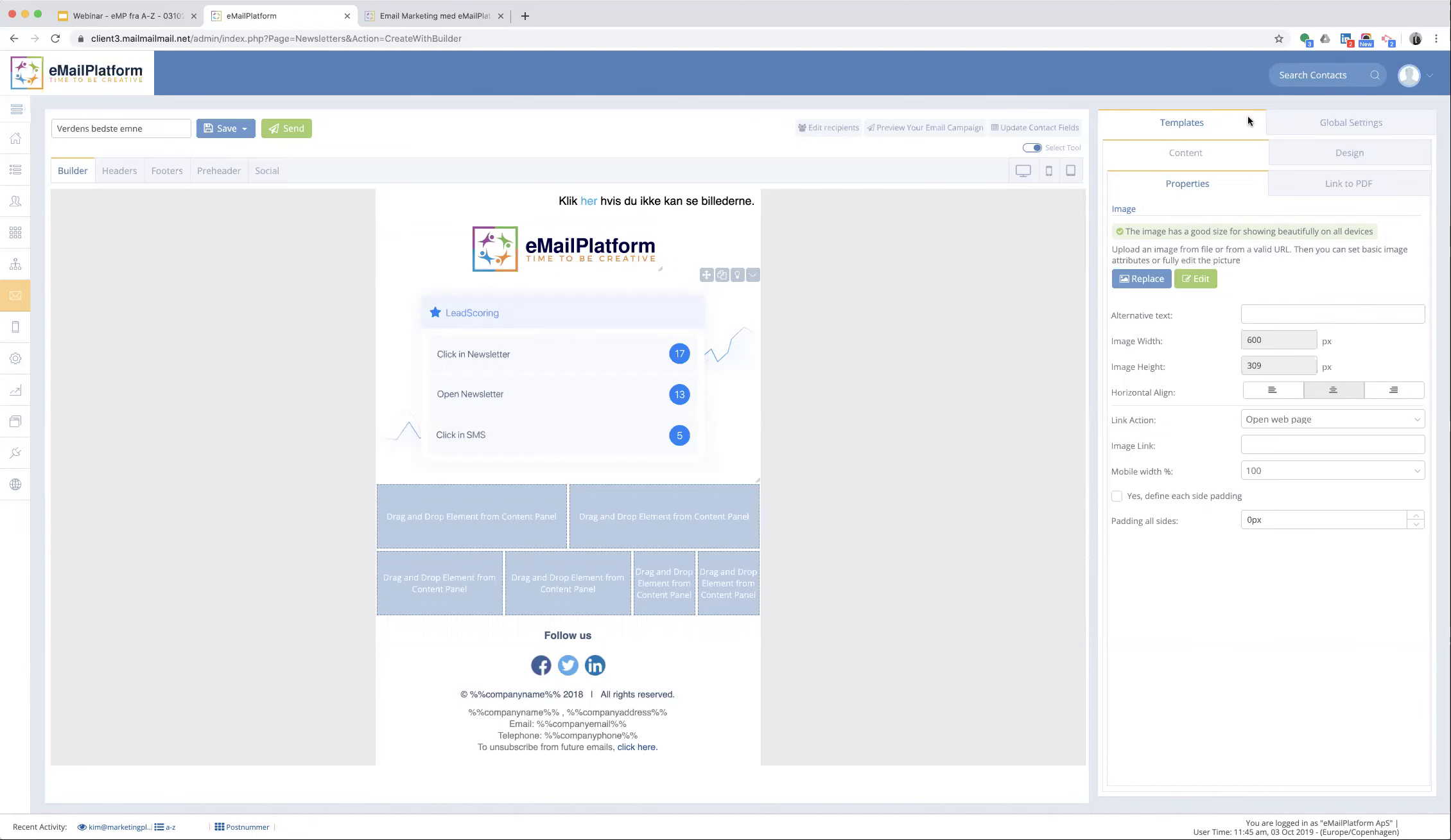
pyautogui.click(1327, 124)
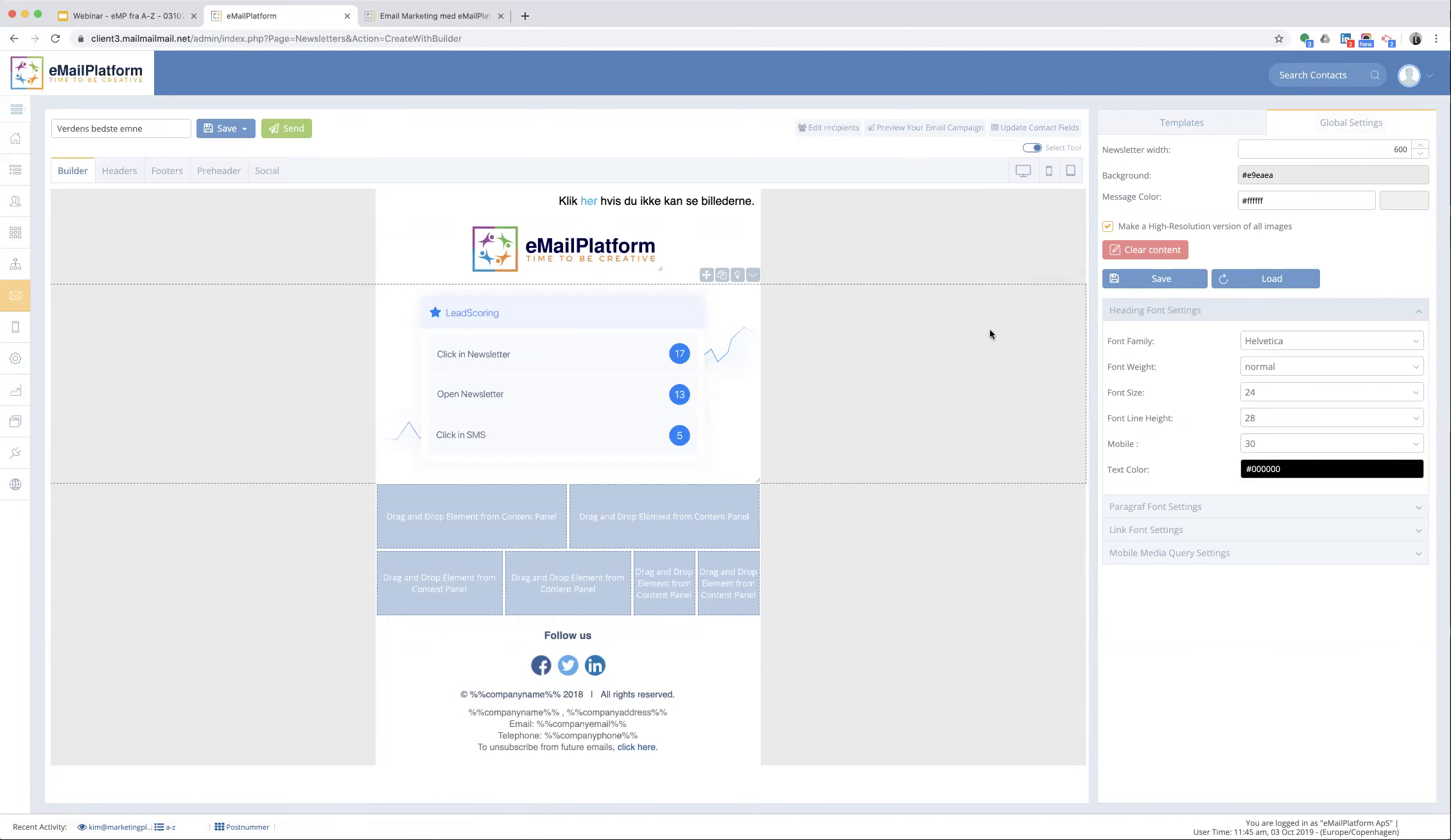
# - Set the LeadScoring image's padding to 0 on all sides, keeping it full width at 600 × 310 px
pyautogui.click(829, 393)
pyautogui.click(611, 379)
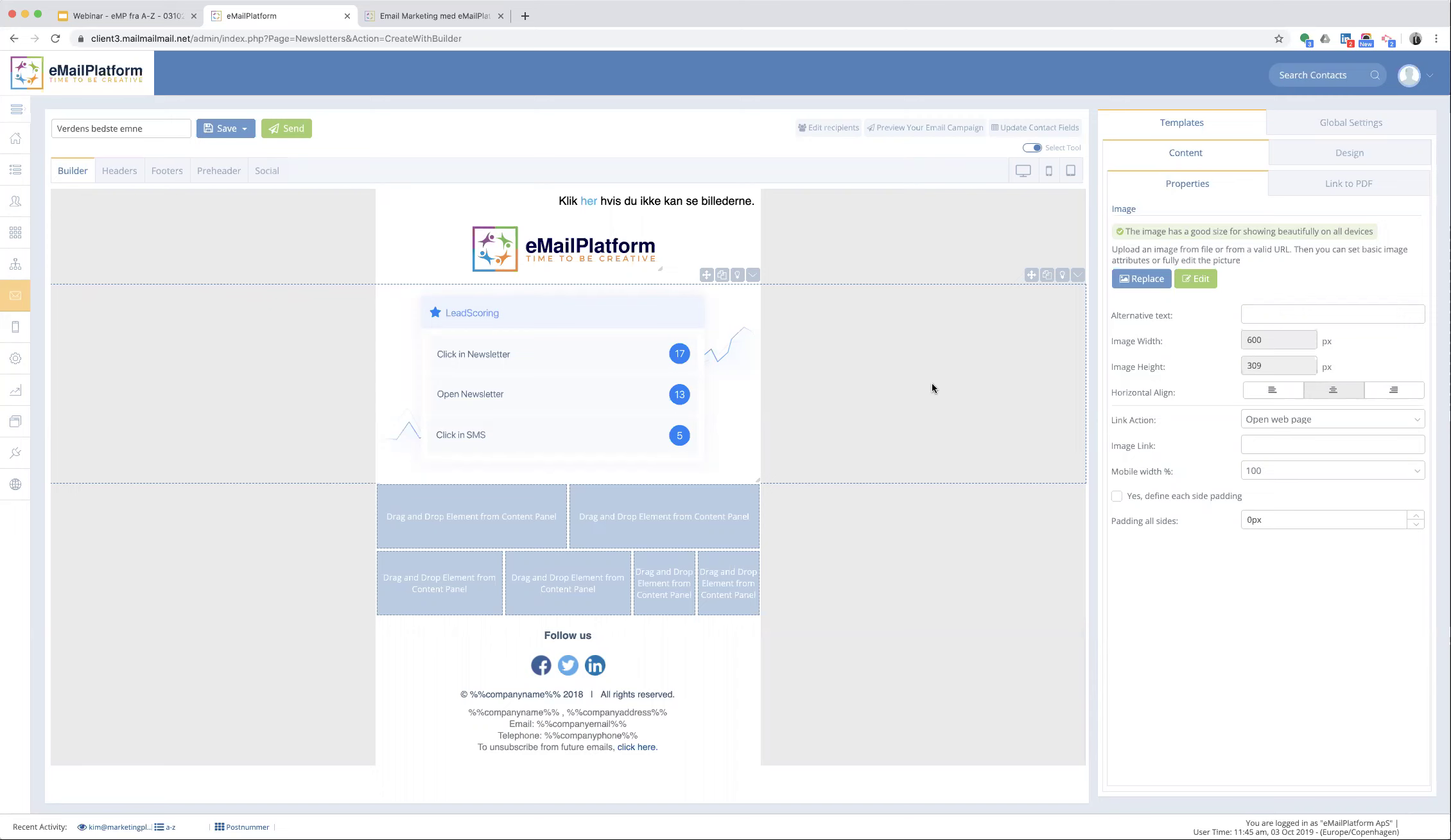
pyautogui.moveTo(1268, 519); pyautogui.dragTo(1219, 522)
pyautogui.write('15')
pyautogui.press('Return')
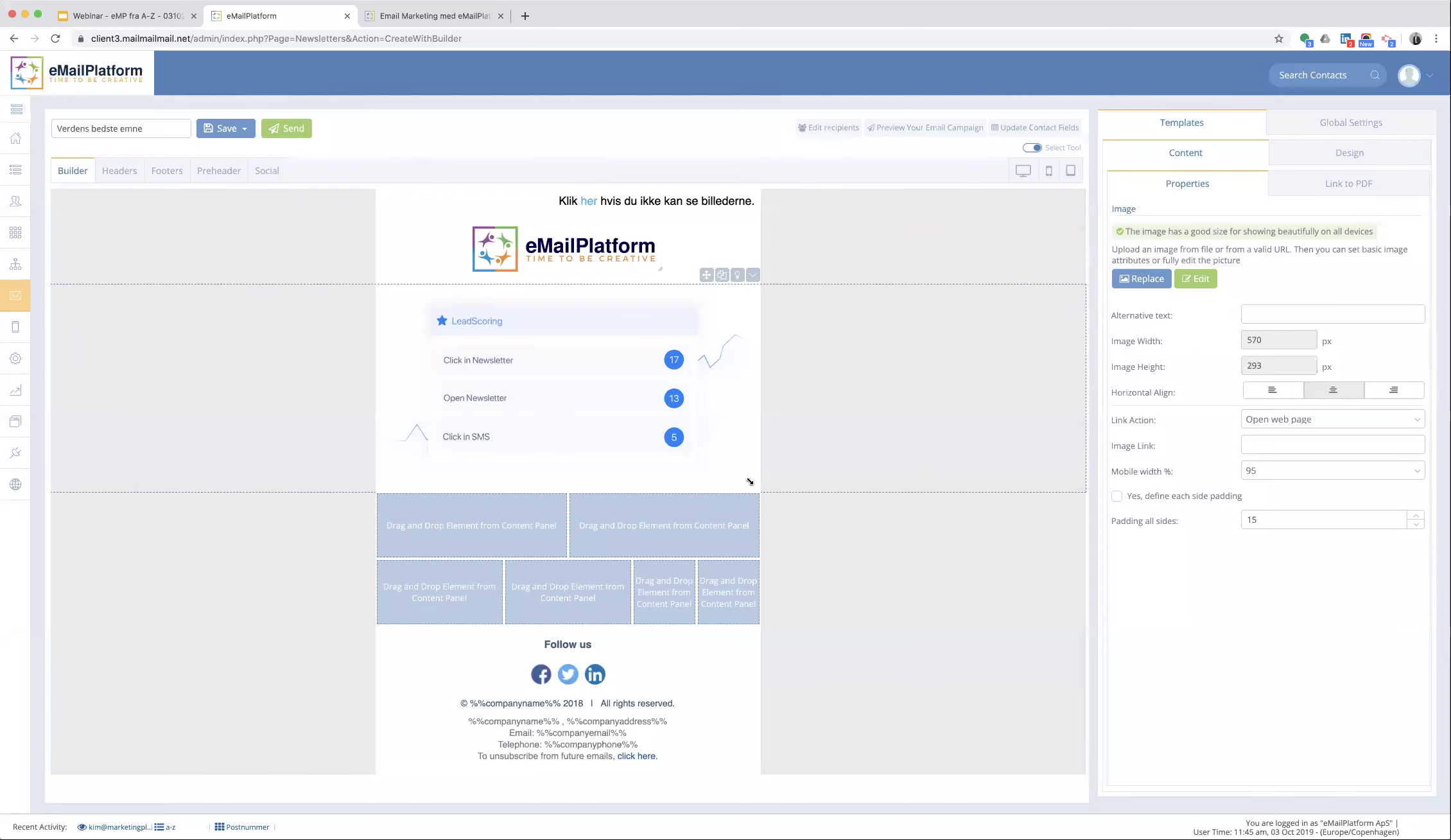
pyautogui.moveTo(749, 482); pyautogui.dragTo(605, 437)
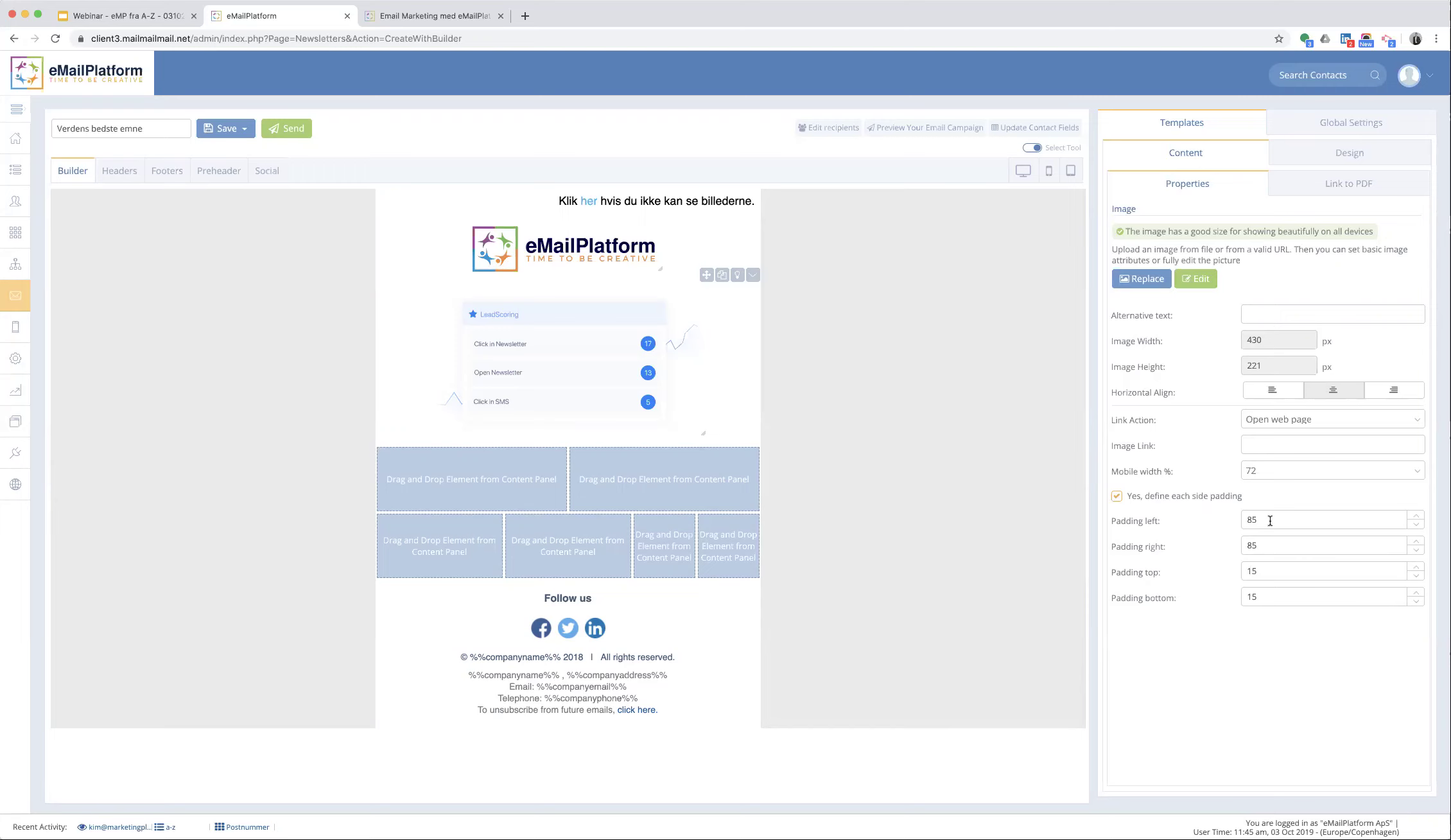
pyautogui.moveTo(1270, 520); pyautogui.dragTo(1219, 525)
pyautogui.write('0')
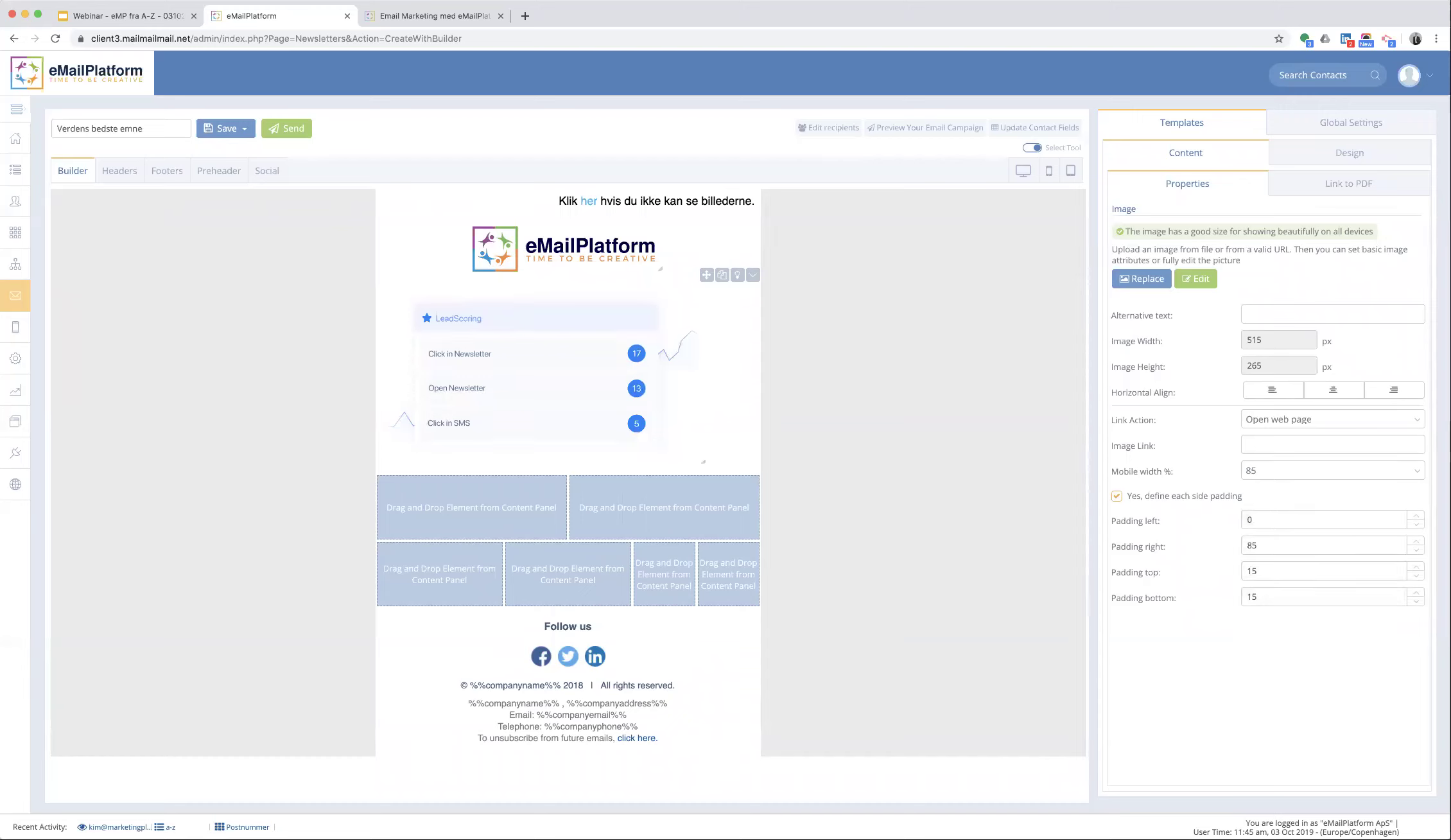
pyautogui.click(1117, 497)
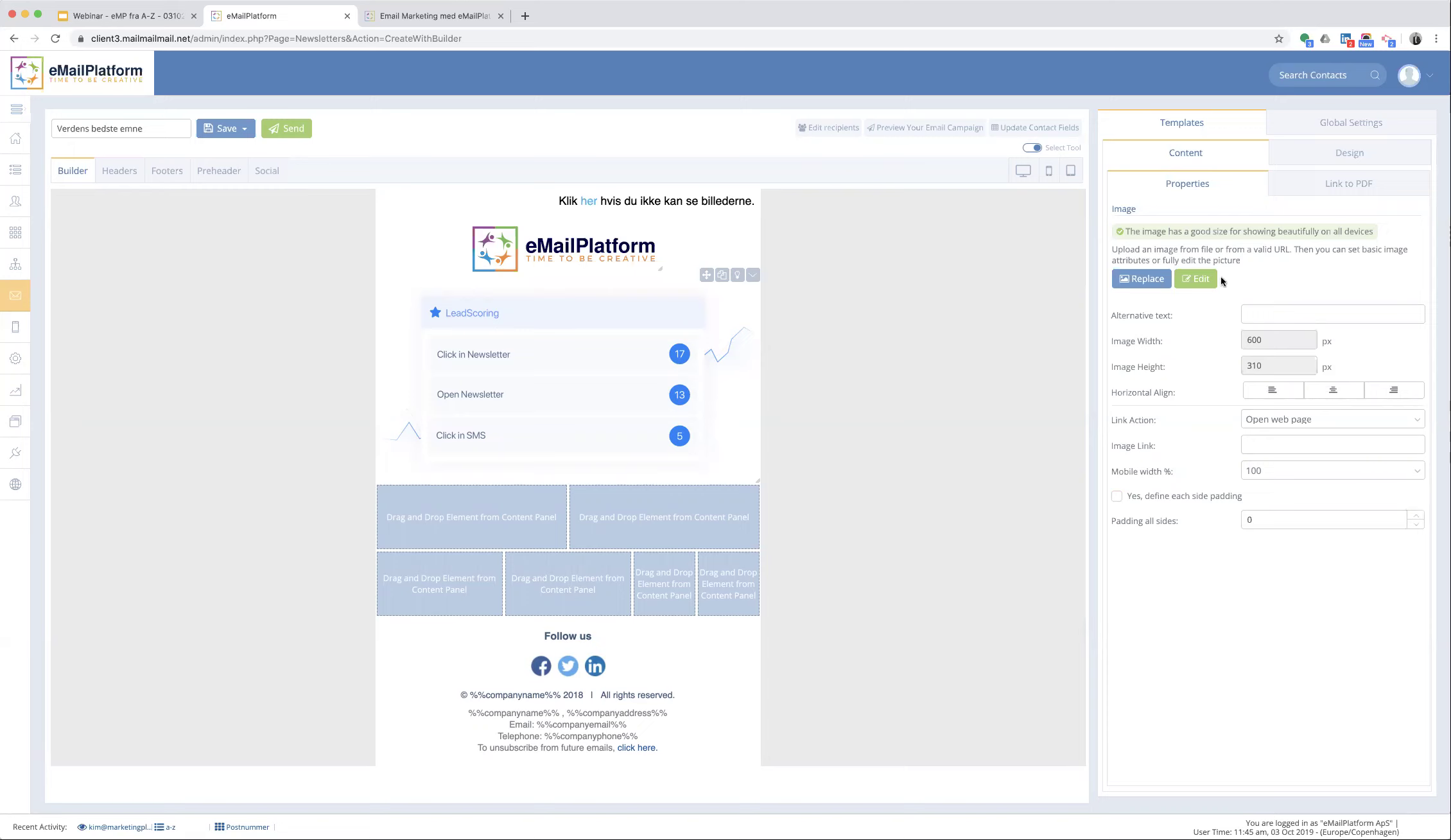
pyautogui.click(1178, 152)
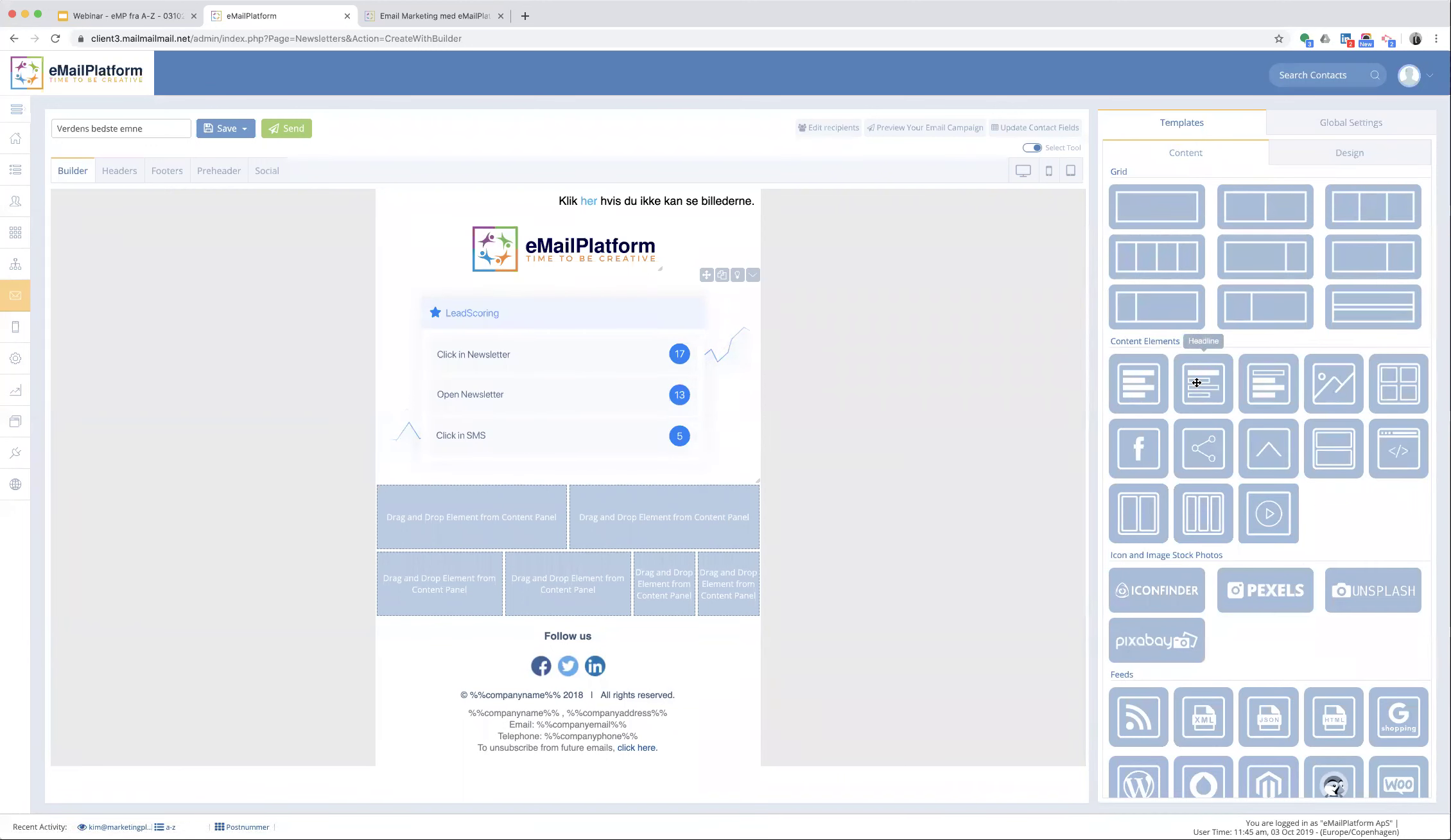
# - Add a Headline above the image with top padding 13, text colour #484848 and font size 20
pyautogui.moveTo(1196, 382); pyautogui.dragTo(625, 337)
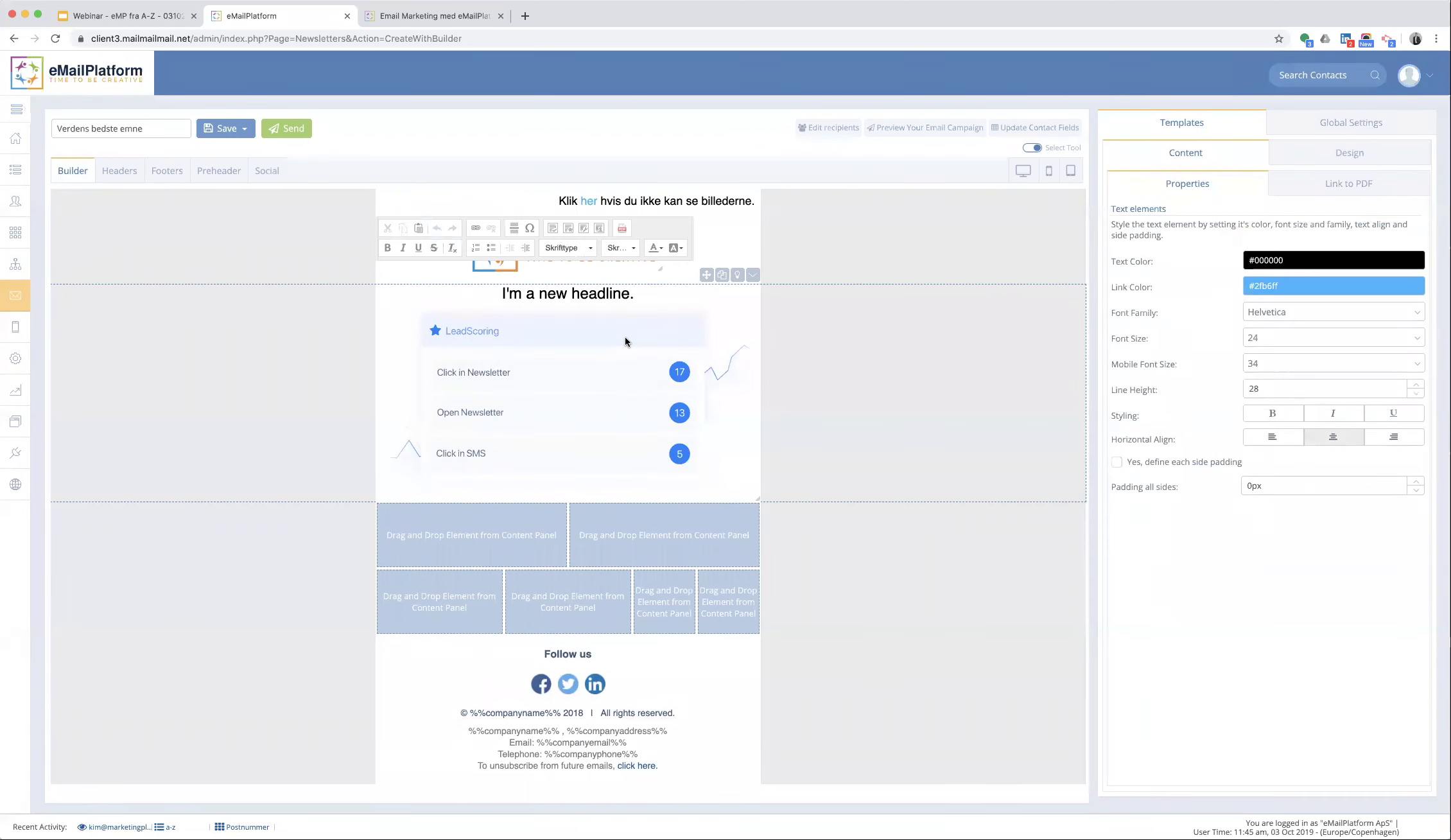
pyautogui.click(1118, 463)
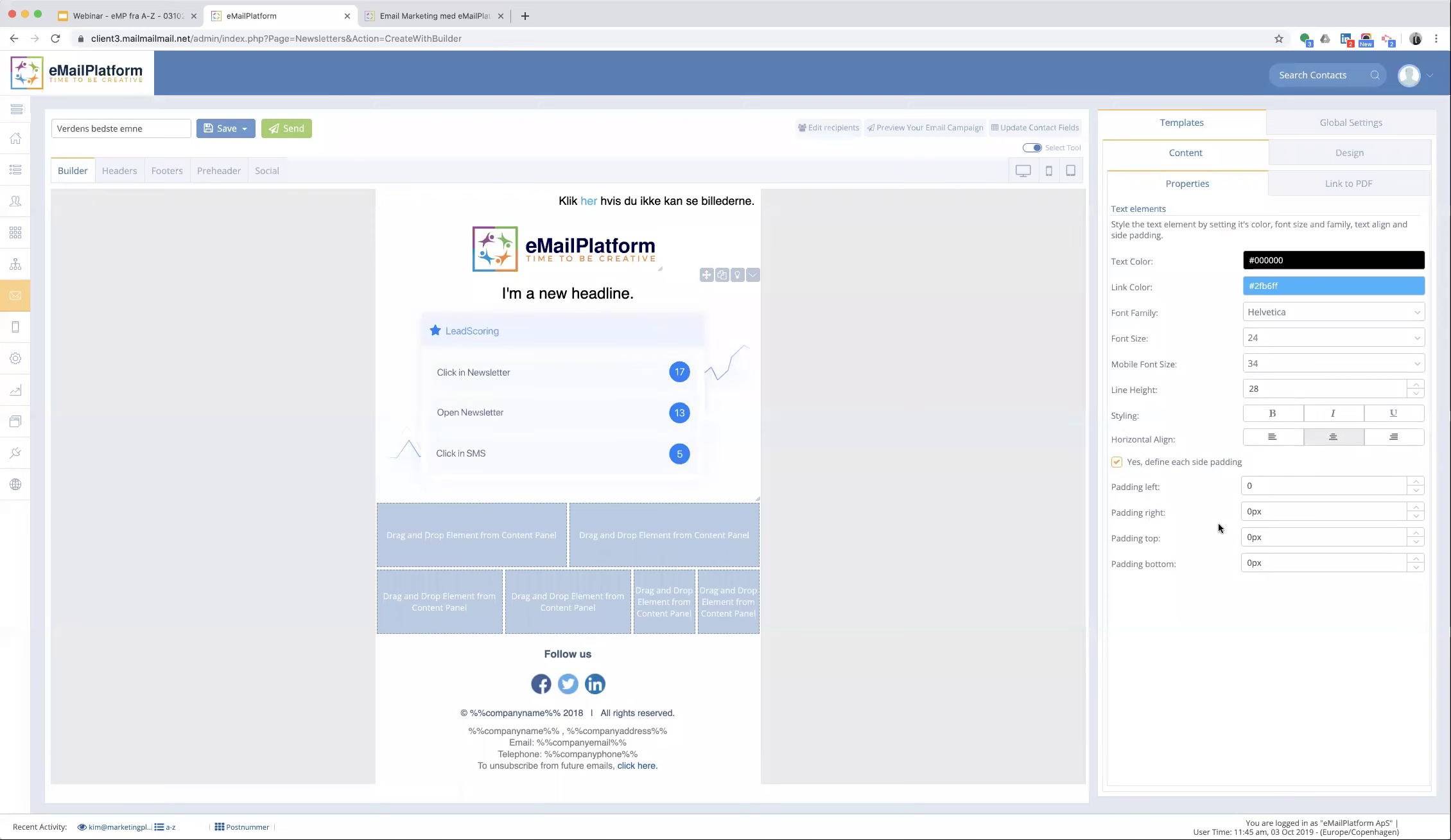
pyautogui.doubleClick(1272, 539)
pyautogui.write('10')
pyautogui.press('Return')
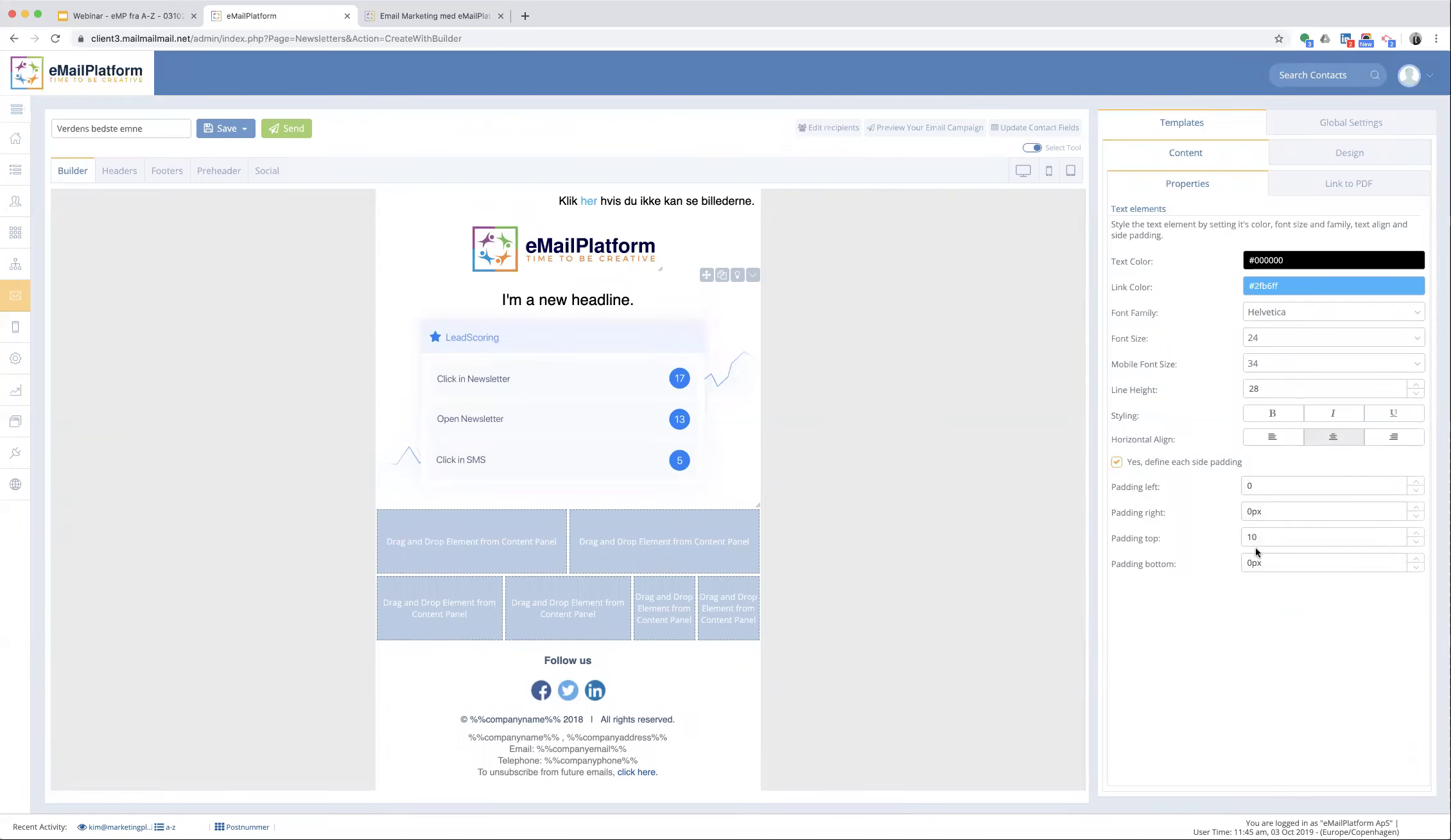
pyautogui.doubleClick(1268, 537)
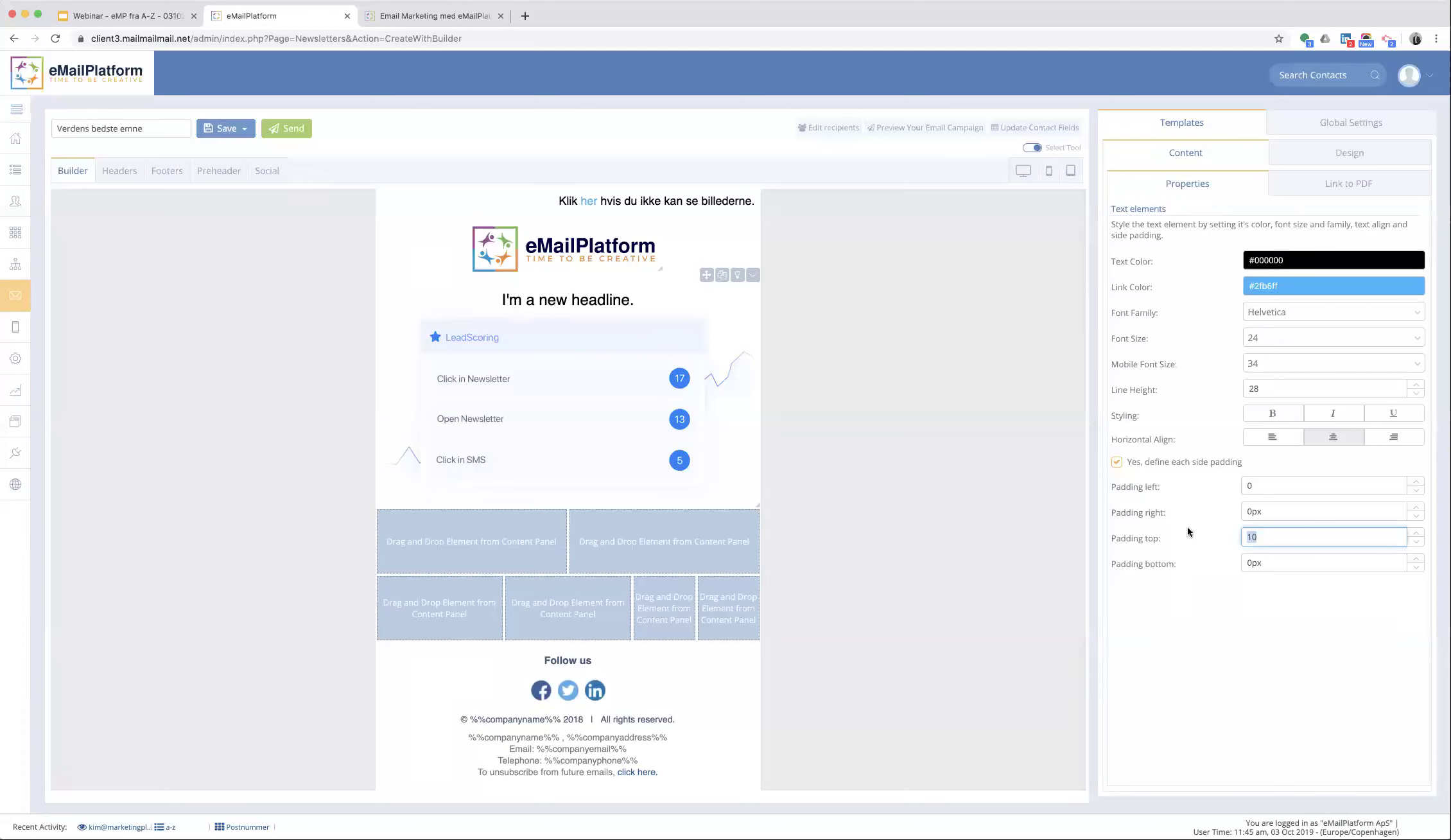
pyautogui.write('13')
pyautogui.press('Return')
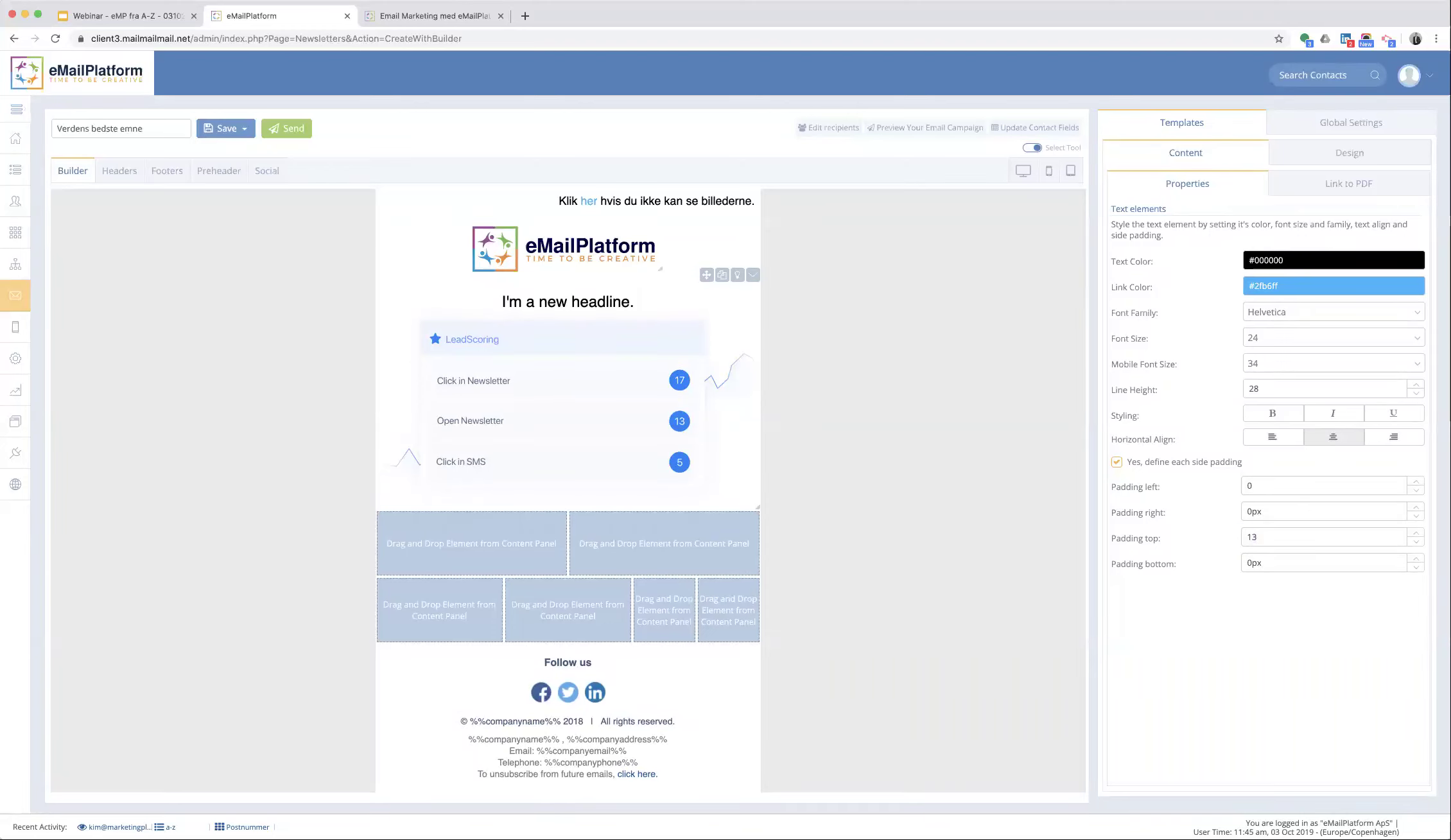
pyautogui.click(1277, 260)
pyautogui.moveTo(1266, 194); pyautogui.dragTo(1262, 216)
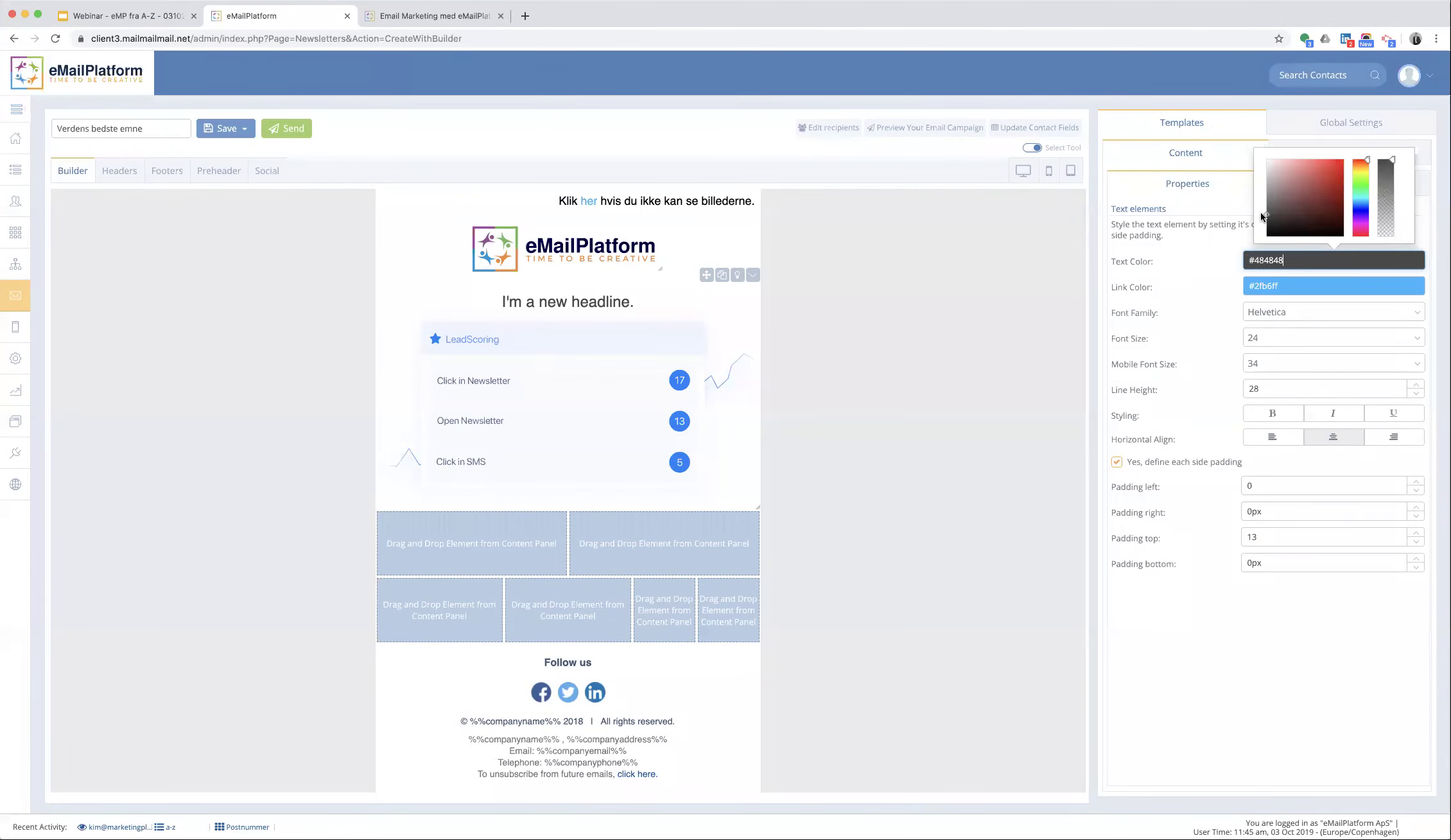
pyautogui.click(1257, 330)
pyautogui.click(1257, 325)
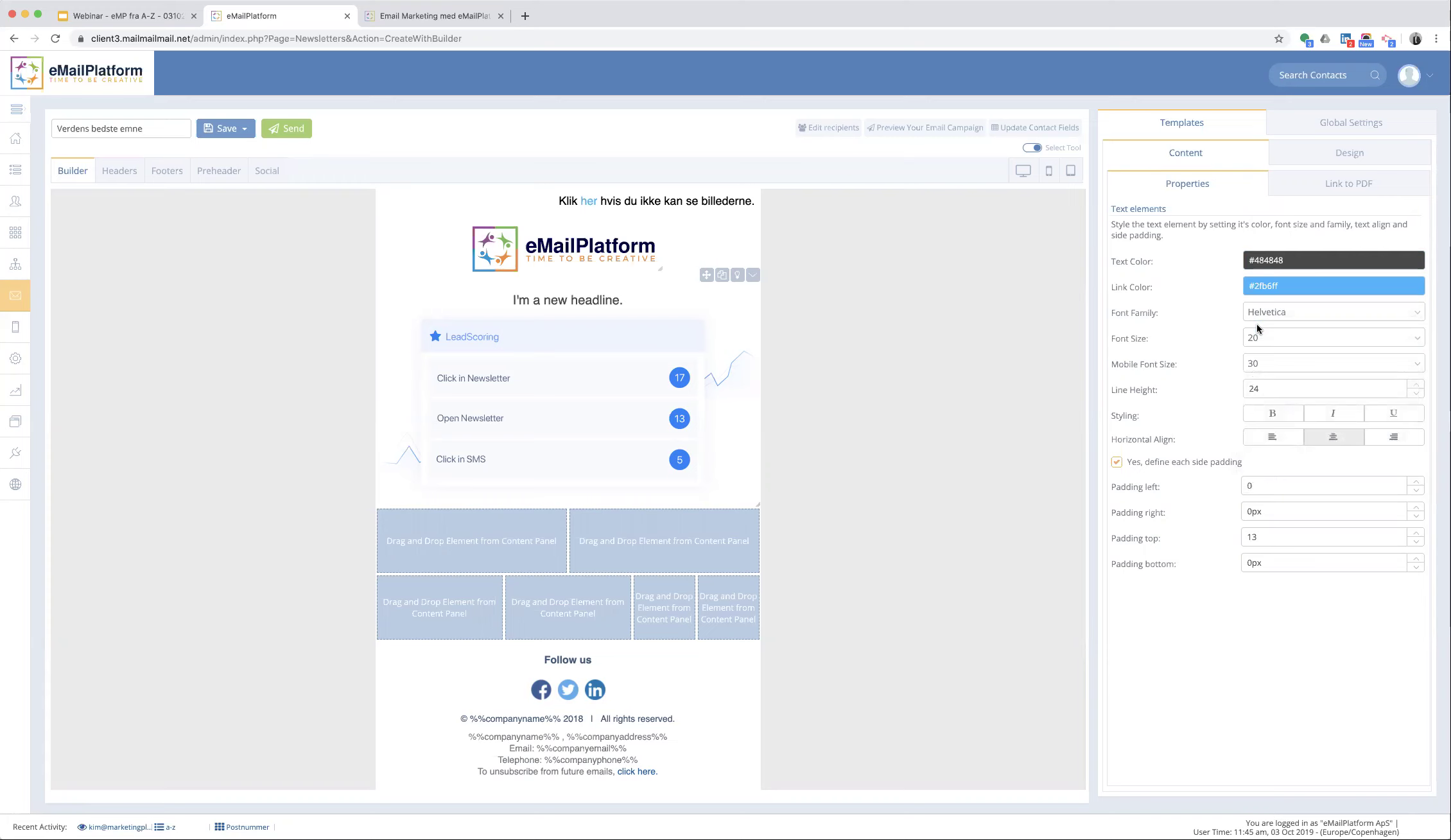
# - Change the headline text to 'Lær alt om hvordan du LeadScorer dine kontakter'
pyautogui.click(537, 299)
pyautogui.tripleClick(536, 300)
pyautogui.press('BackSpace')
pyautogui.write('Lær alt om v')
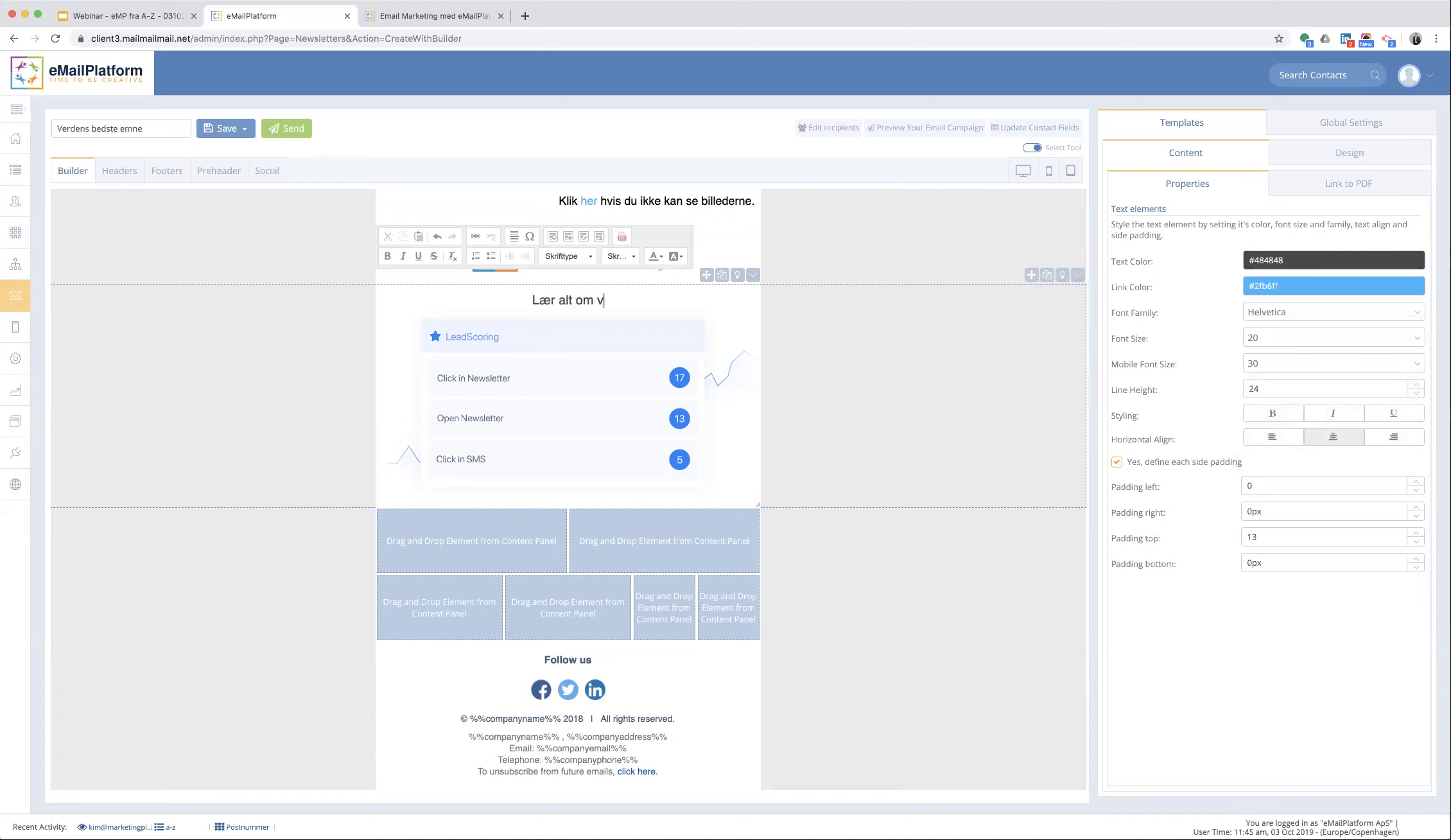
pyautogui.press('BackSpace')
pyautogui.write('hvordan ')
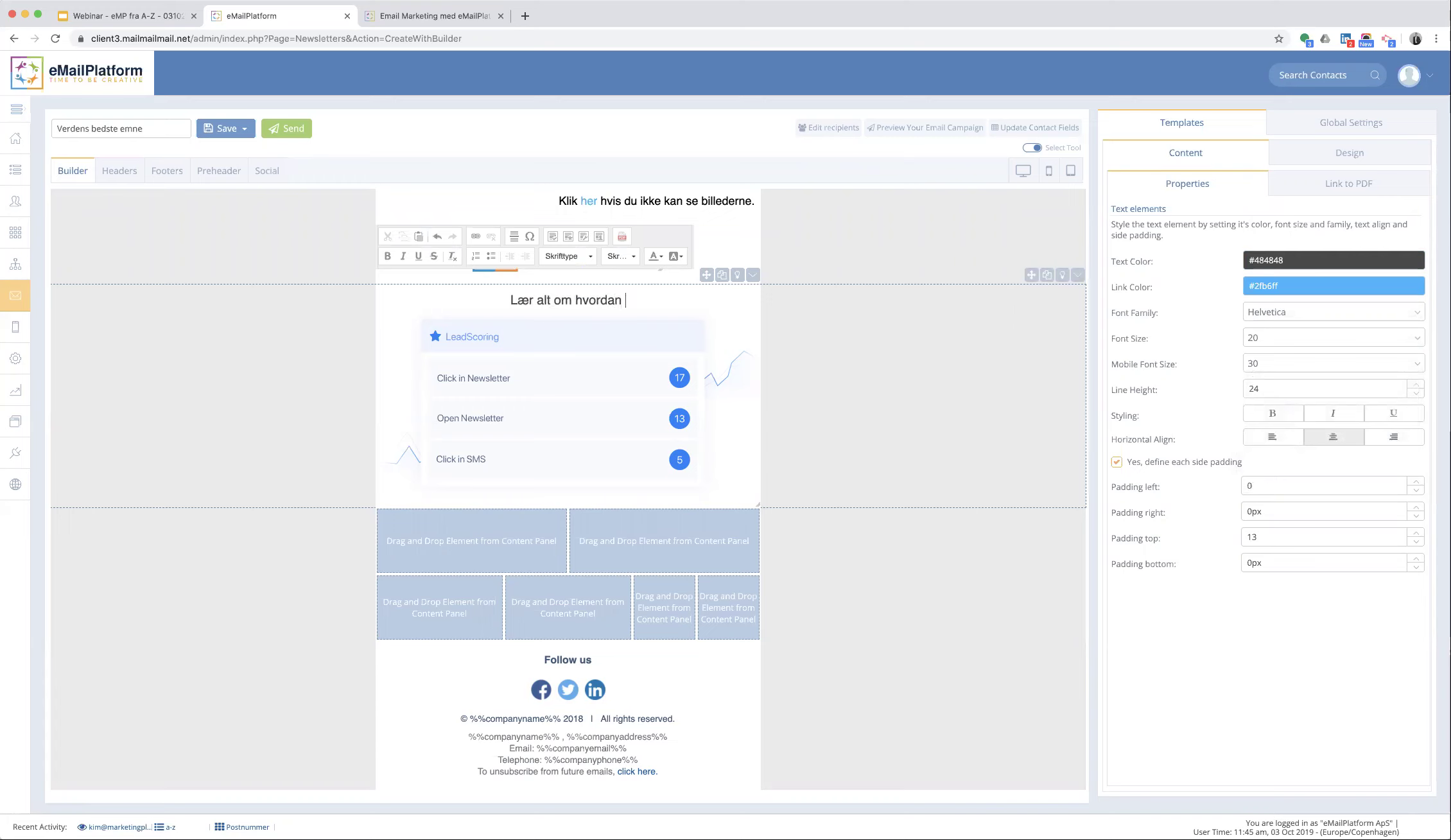
pyautogui.write('du LeadScorer dine')
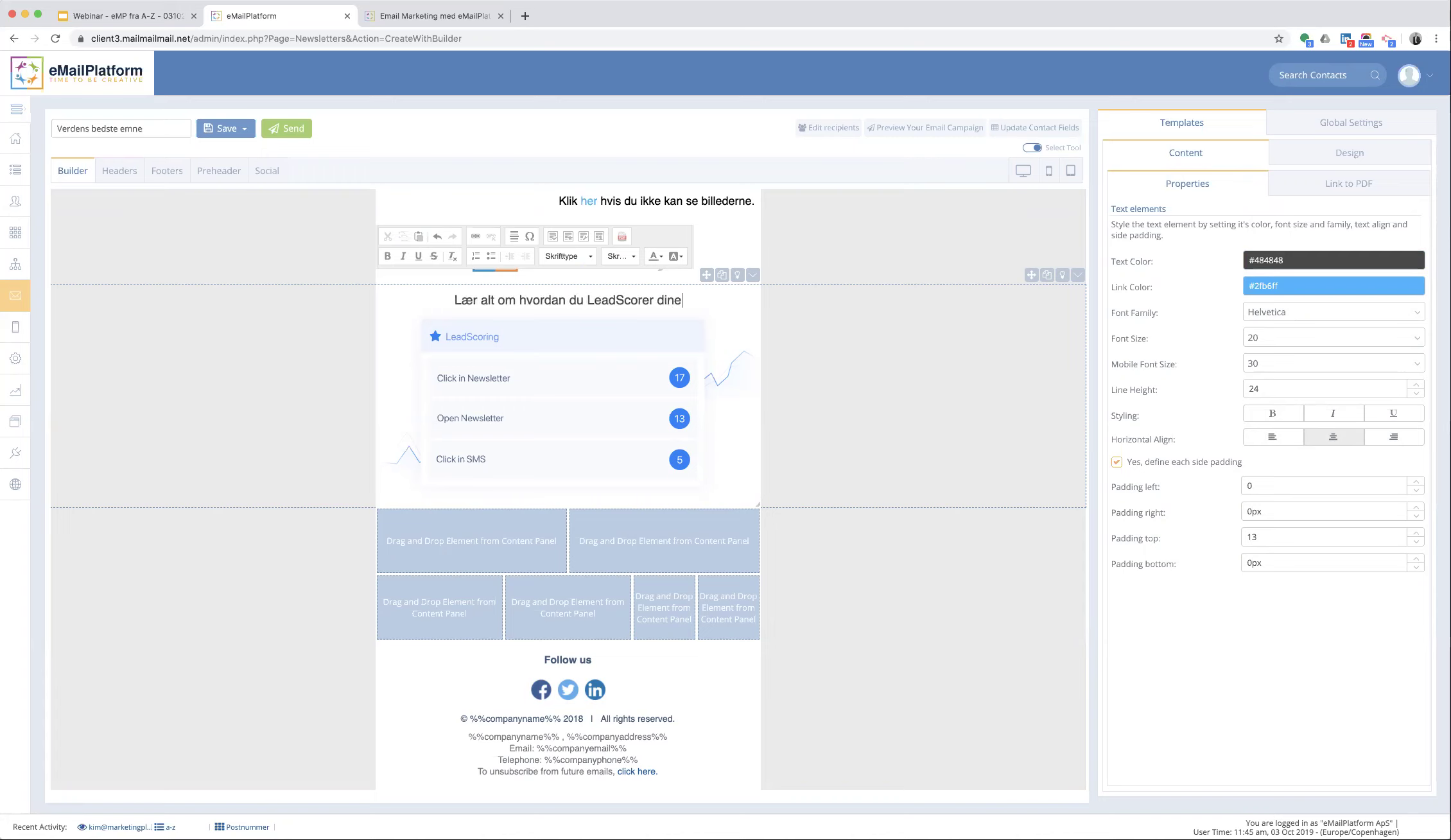
pyautogui.write(' kontakter')
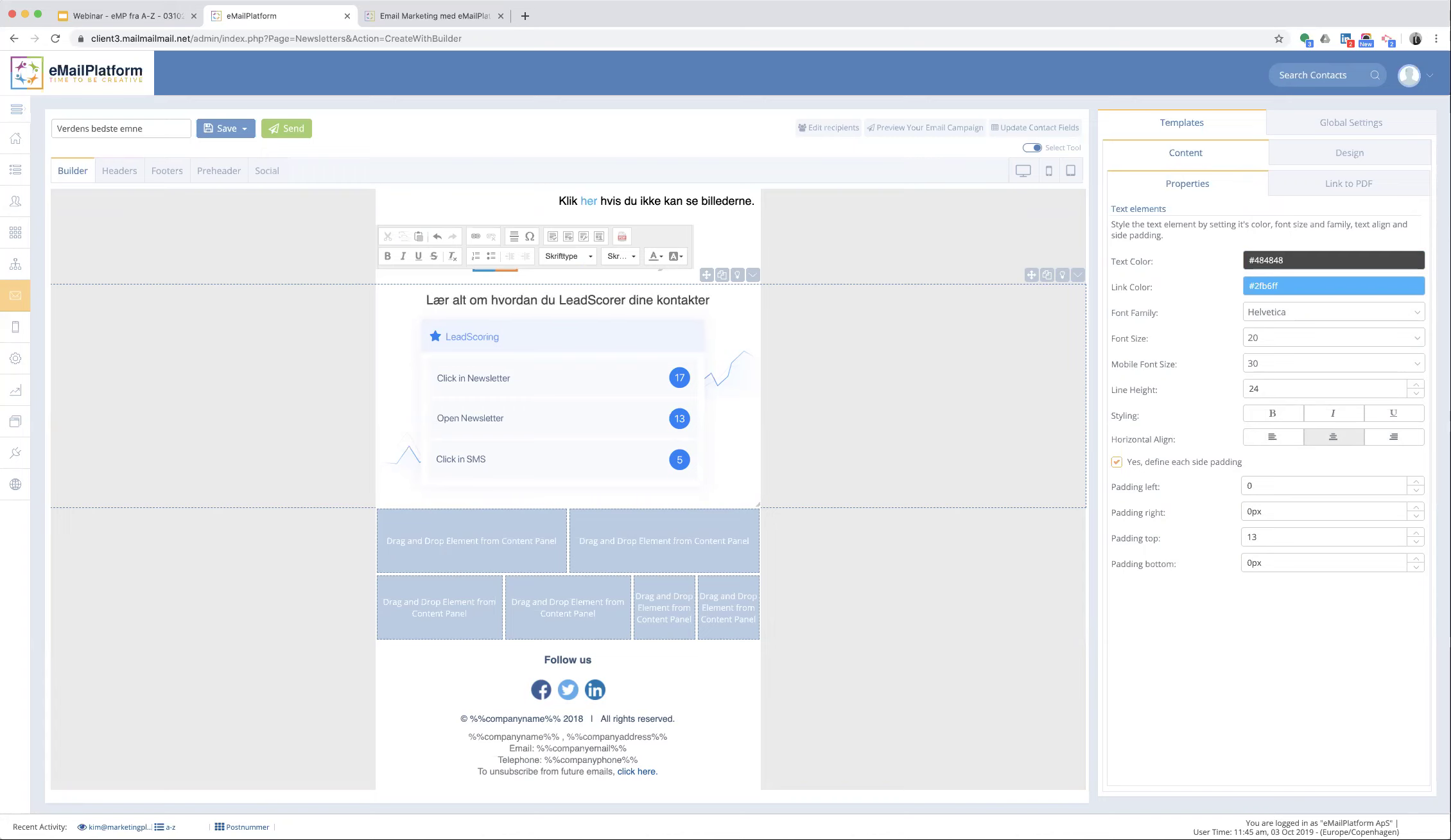
pyautogui.click(1184, 152)
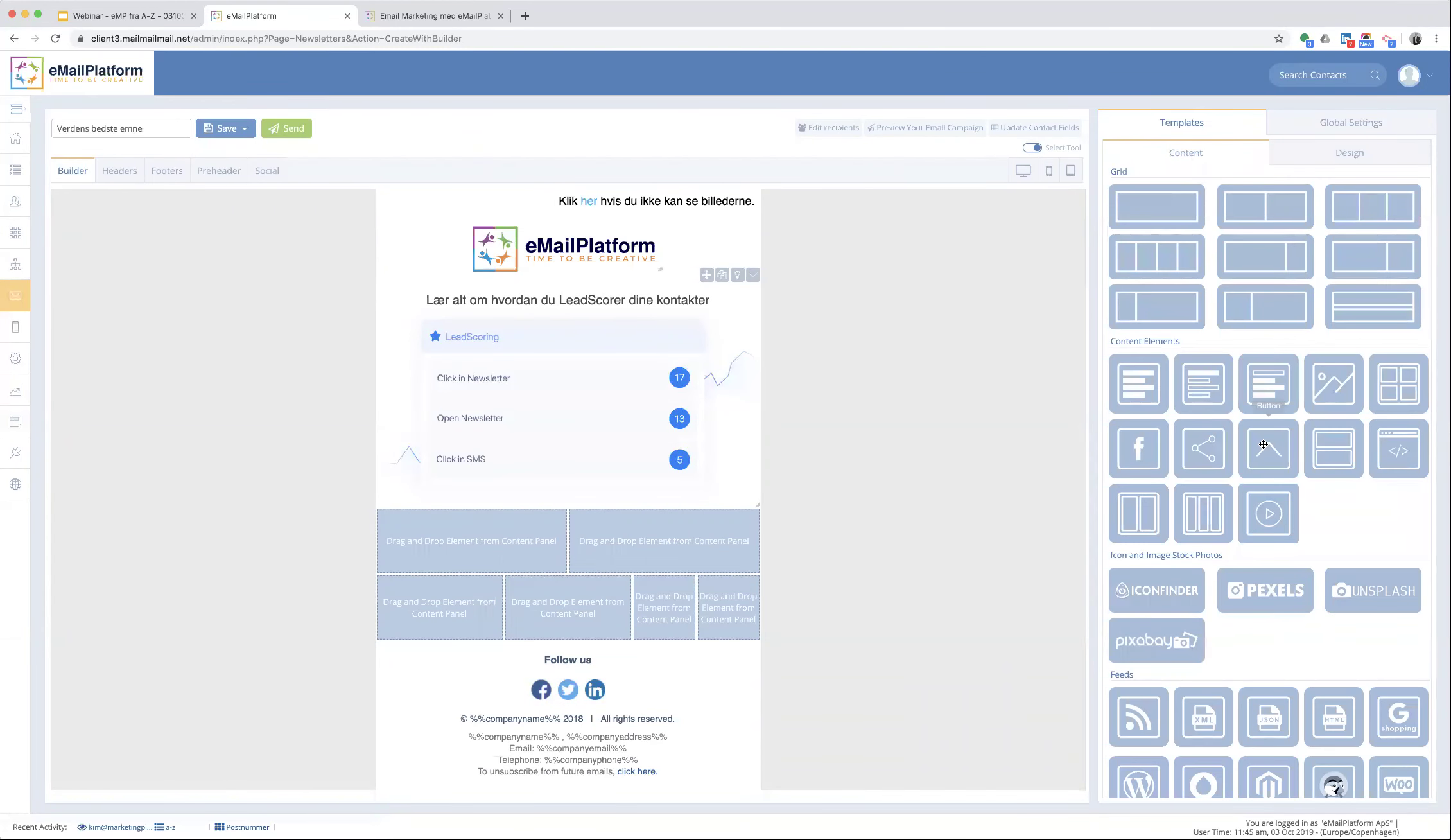
# - Place a button below the LeadScoring block with bottom padding 25, corners 5 and line height 38
pyautogui.moveTo(1268, 448); pyautogui.dragTo(565, 395)
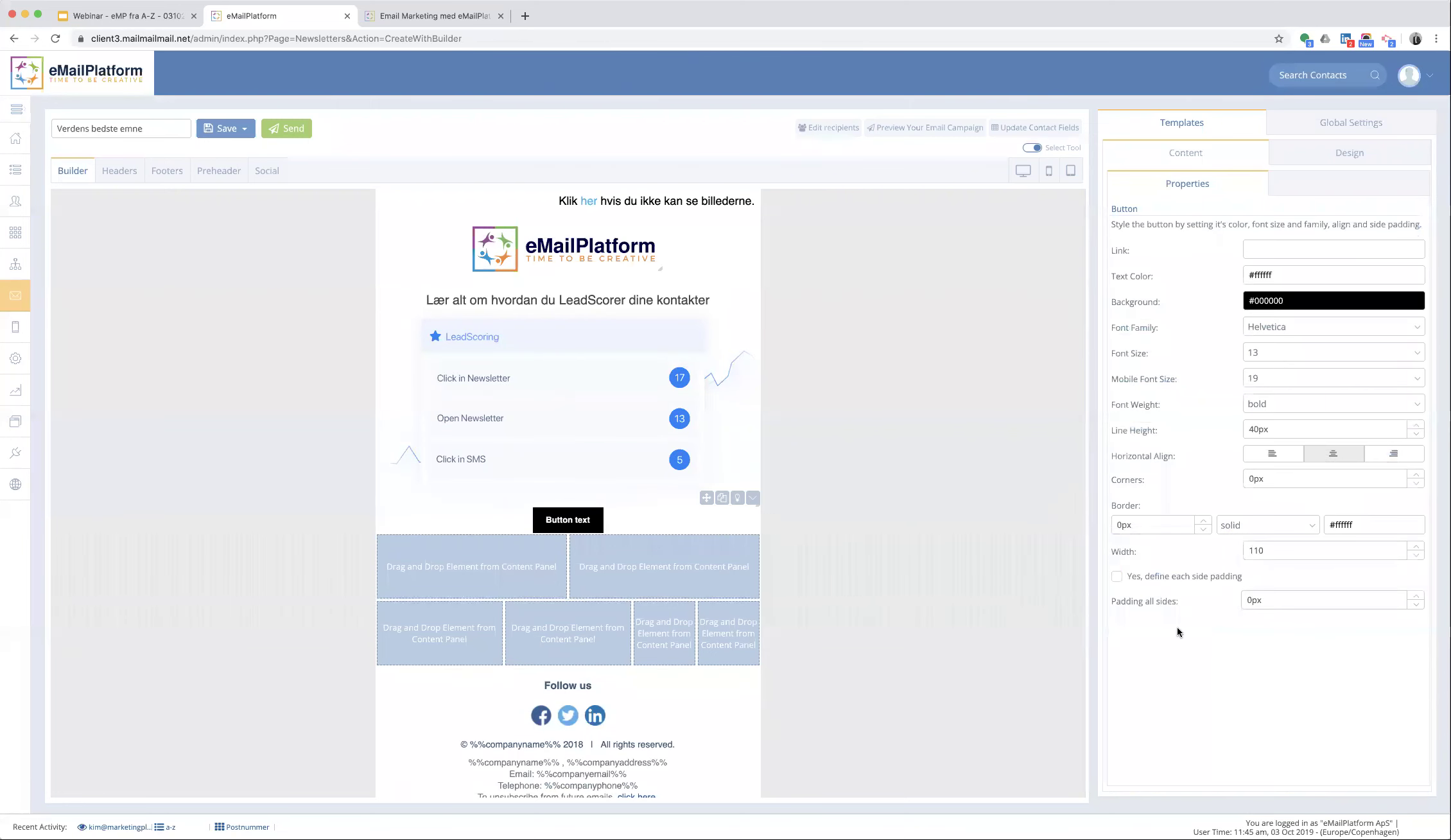
pyautogui.click(1117, 577)
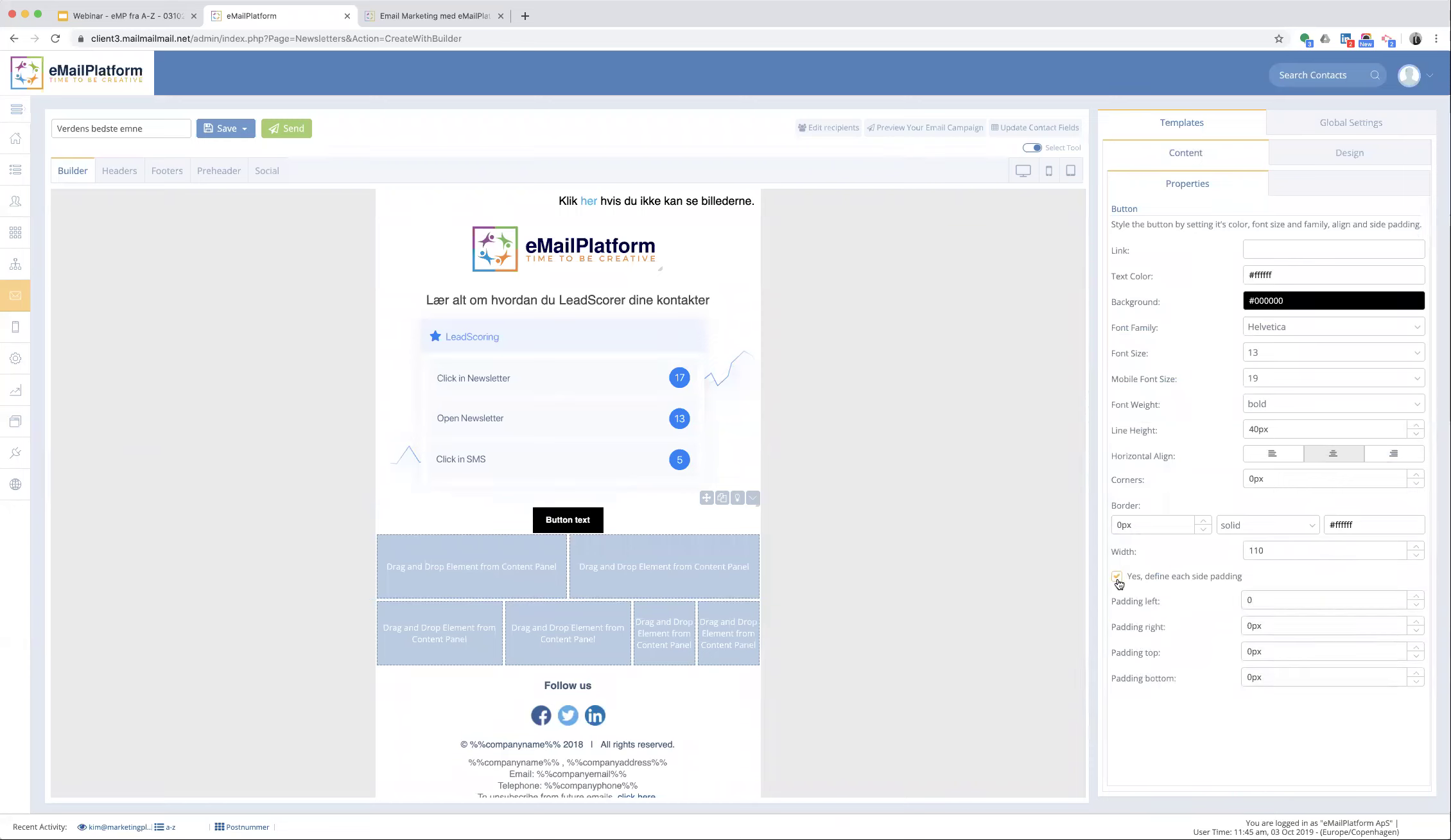
pyautogui.click(1221, 693)
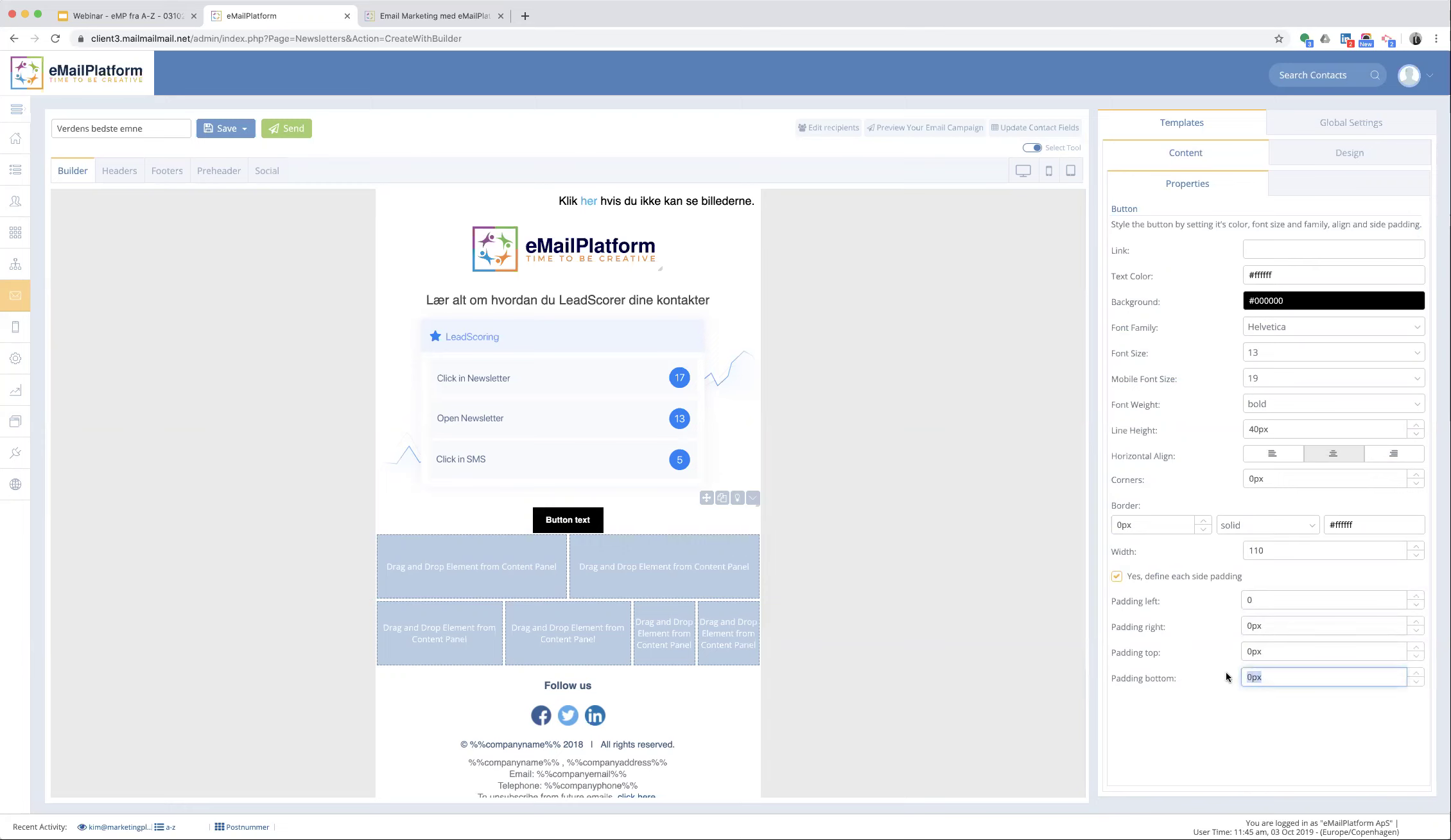
pyautogui.write('25')
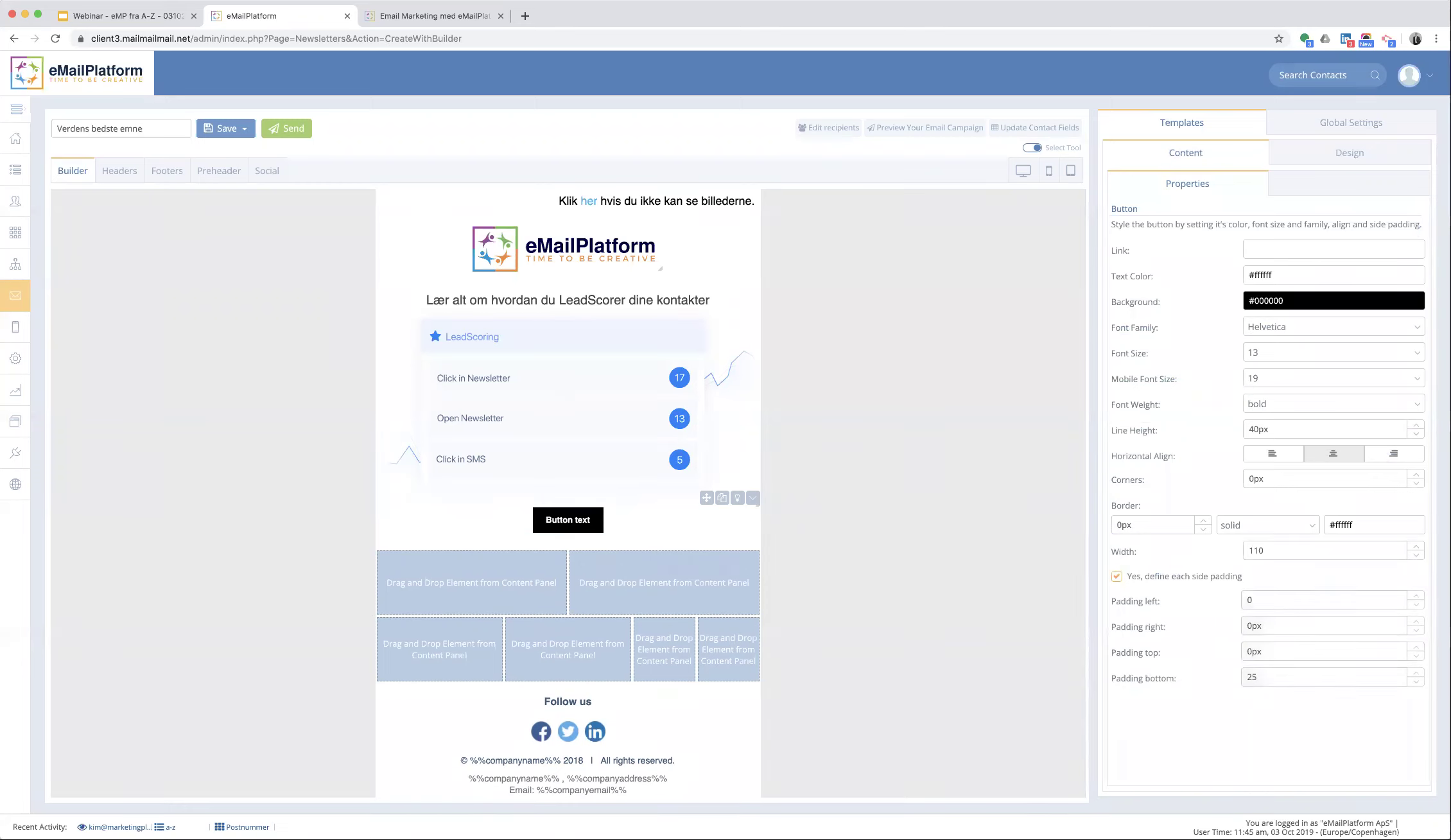
pyautogui.click(1284, 482)
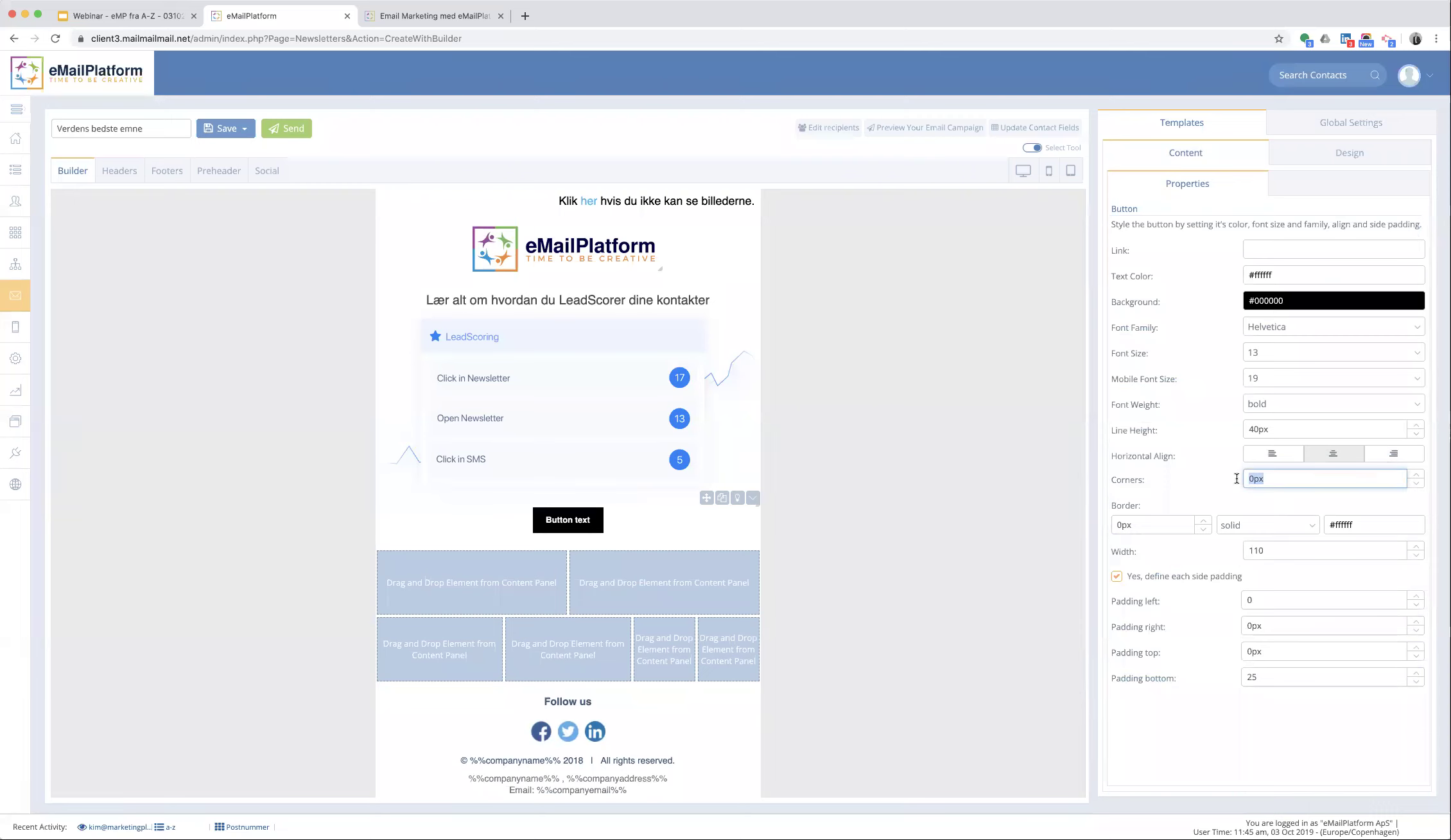
pyautogui.write('5')
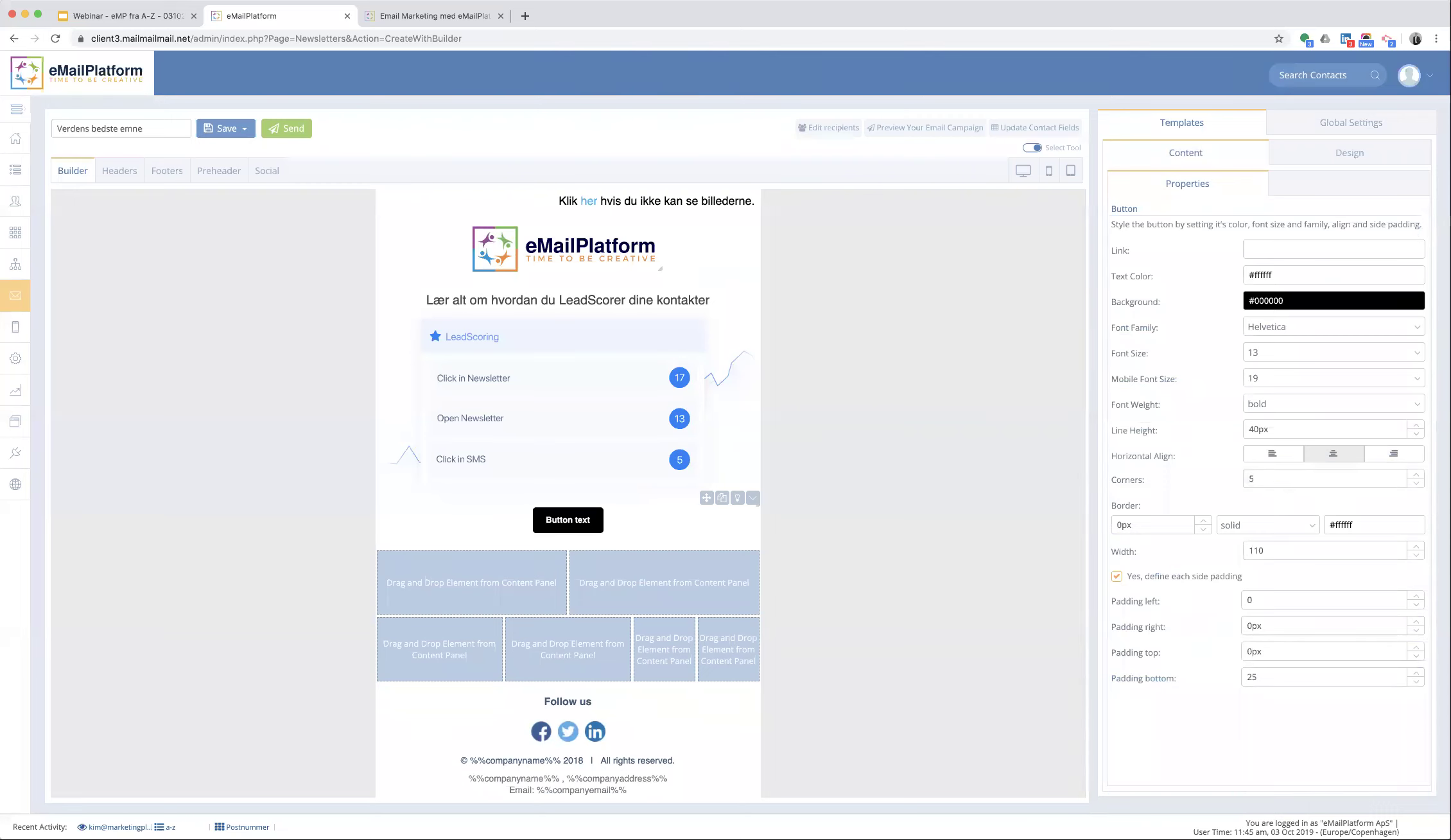
pyautogui.doubleClick(1417, 435)
# - Give the button a green background and a width of 300px
pyautogui.click(1282, 300)
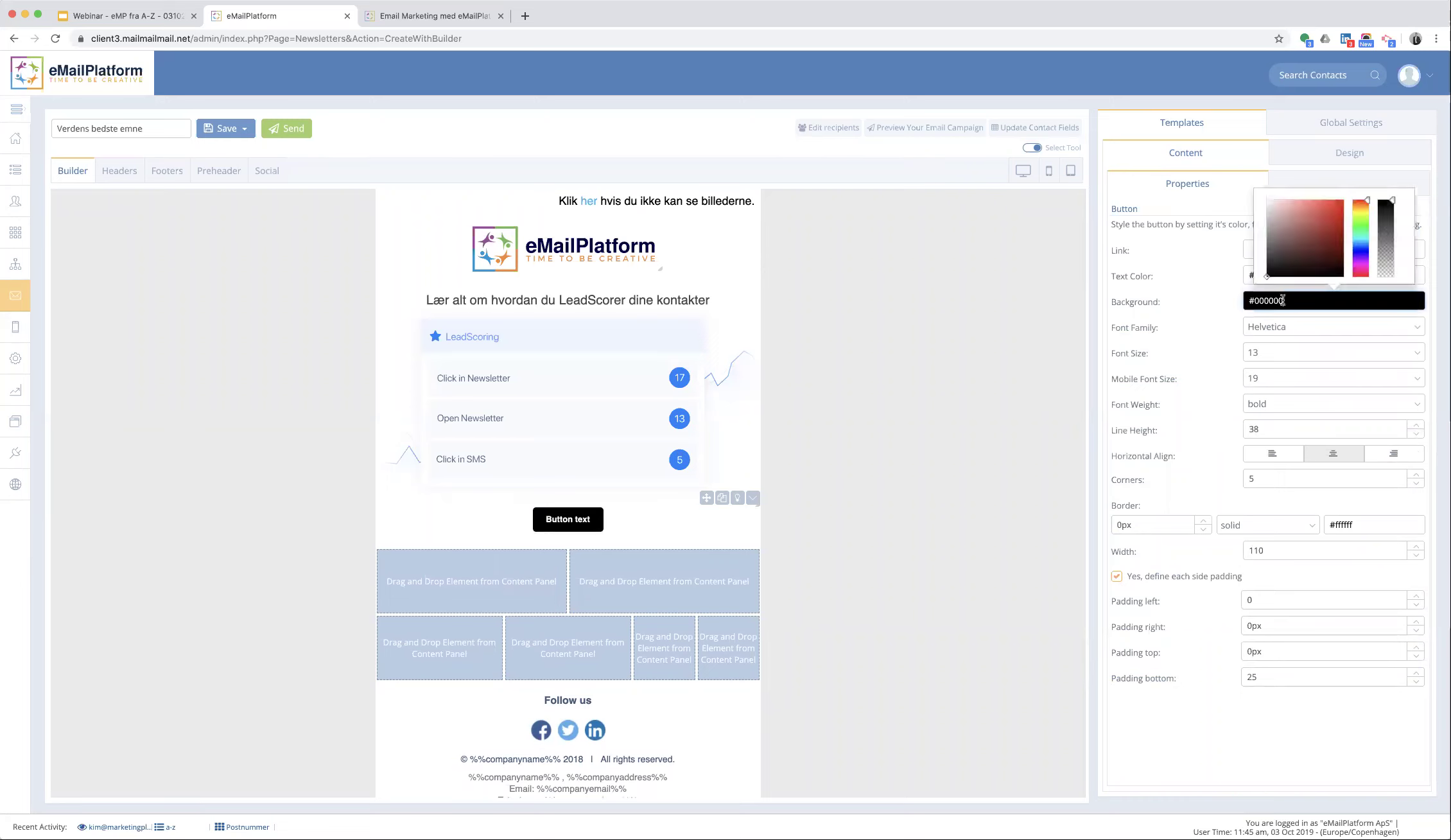
pyautogui.moveTo(1356, 220); pyautogui.dragTo(1361, 229)
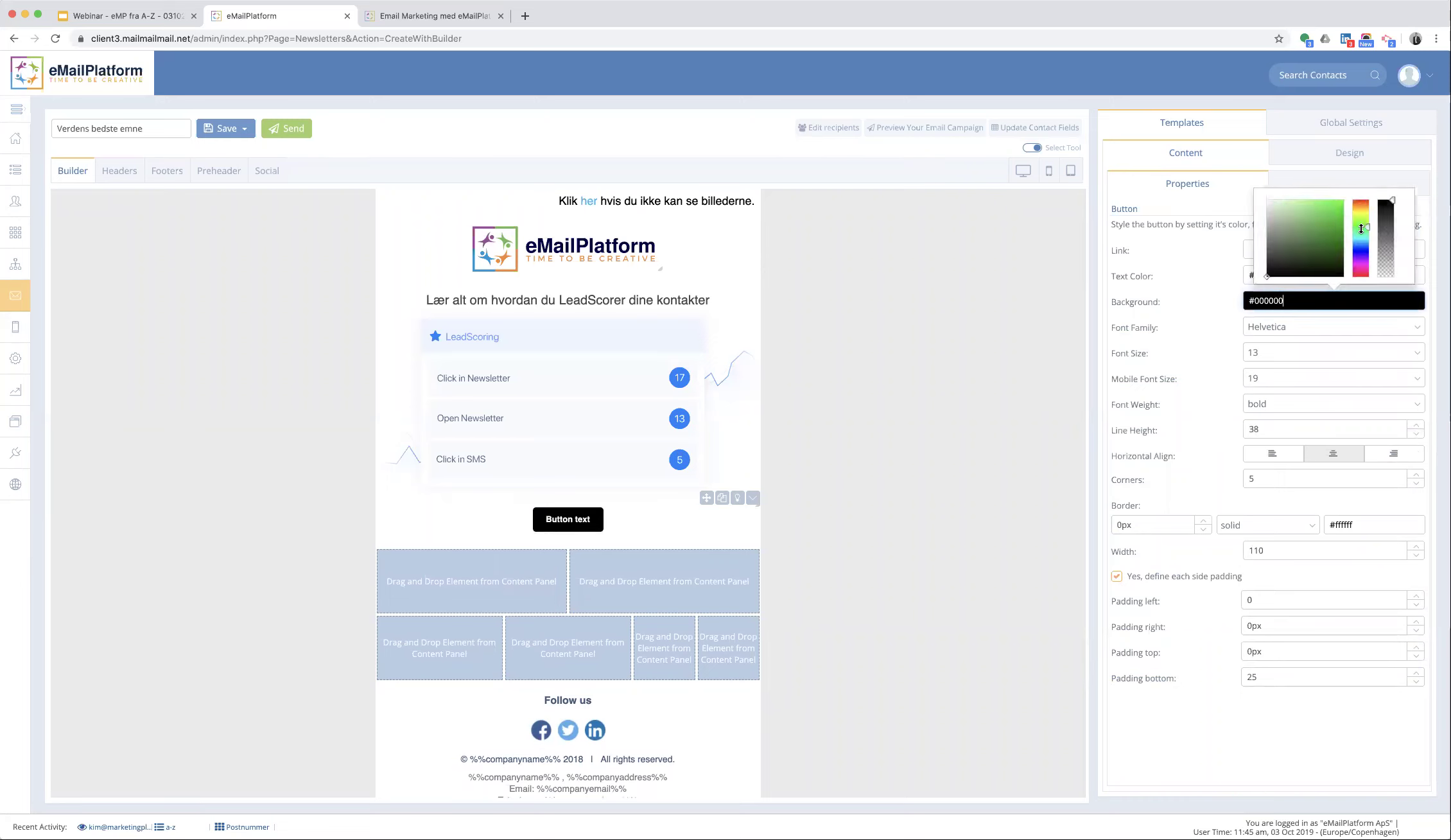
pyautogui.click(1324, 215)
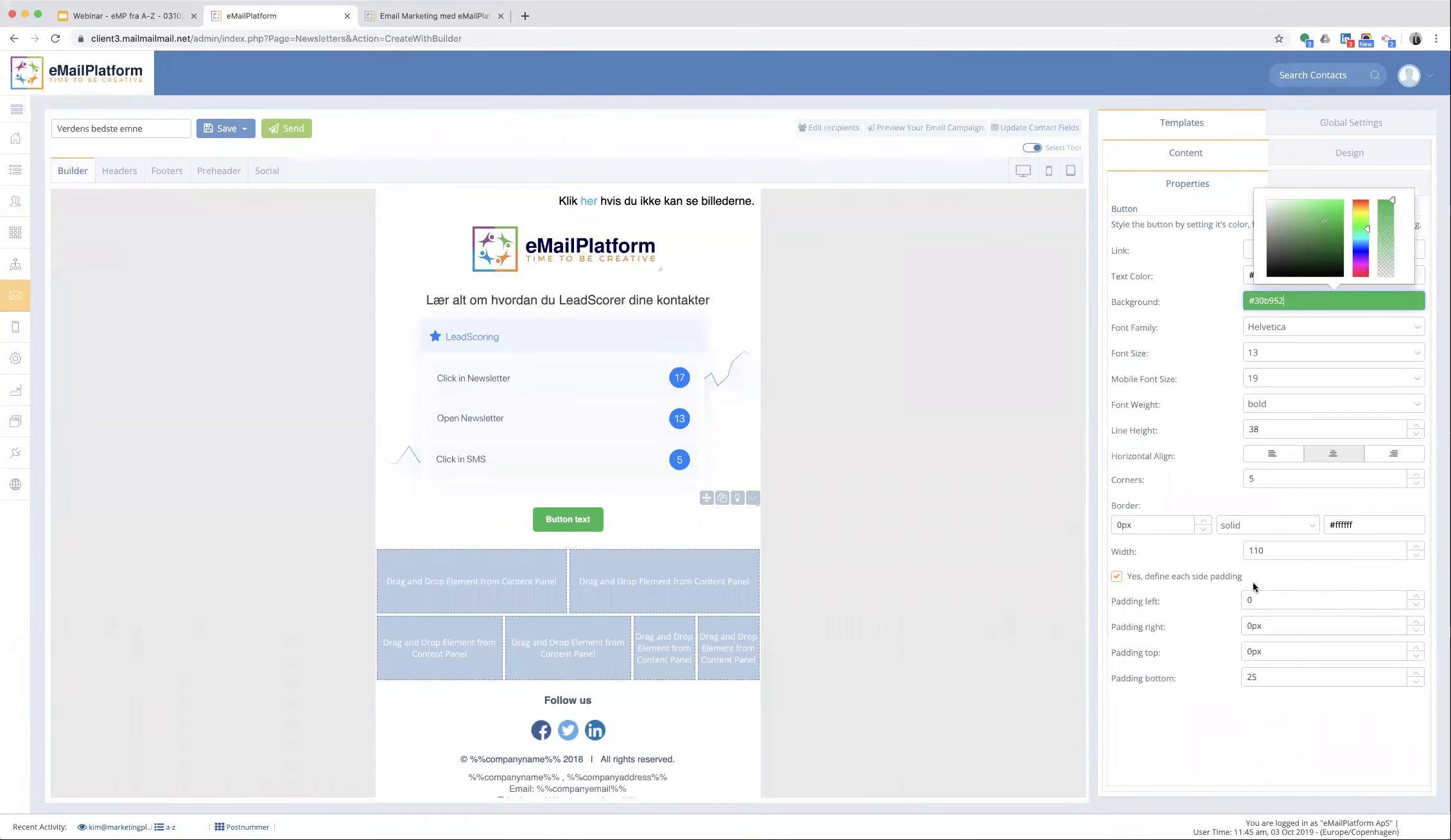
pyautogui.doubleClick(1278, 553)
pyautogui.write('300px')
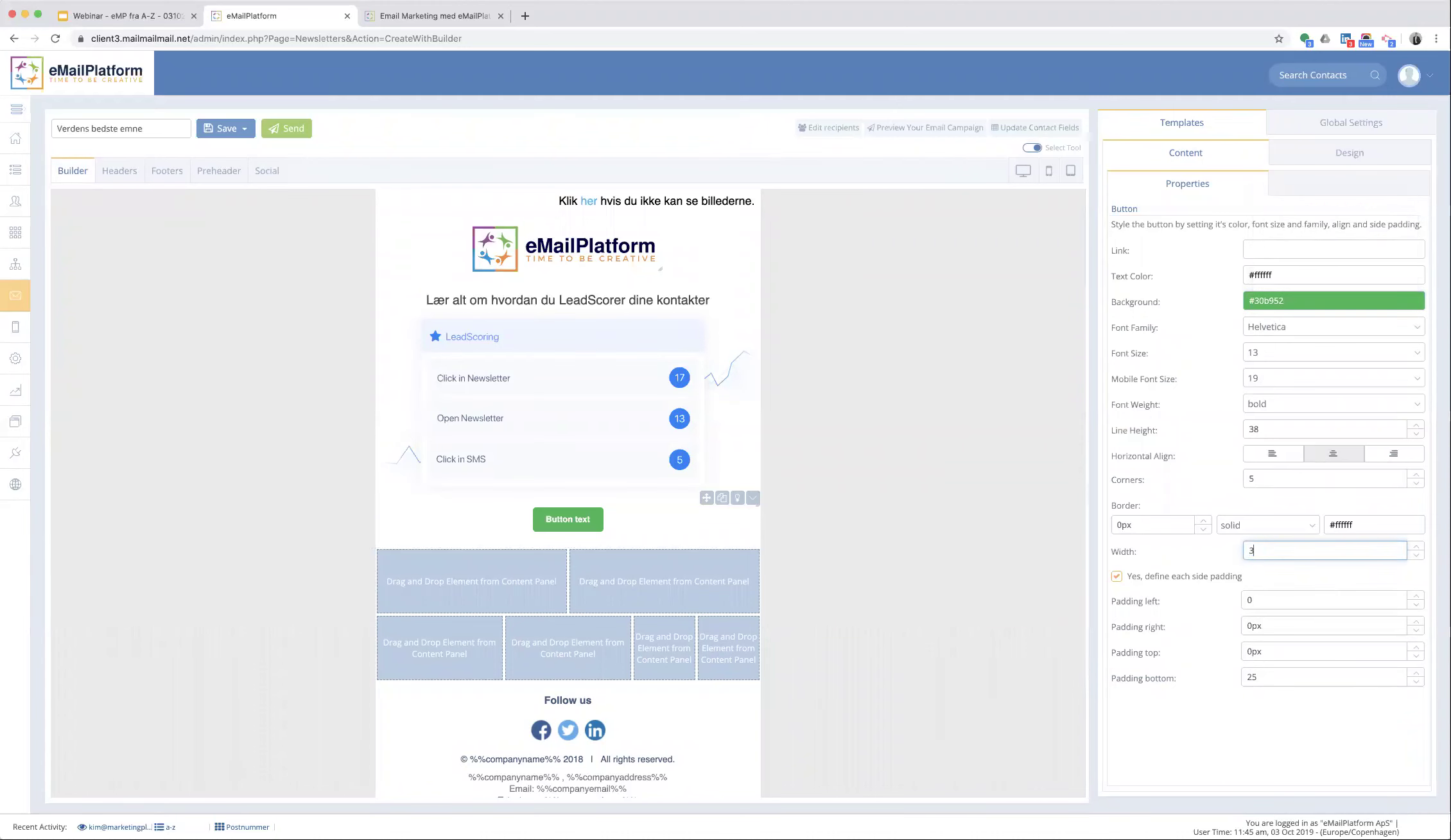
# - Label the button 'Tilmeld dig vores gratis webinar'
pyautogui.tripleClick(560, 523)
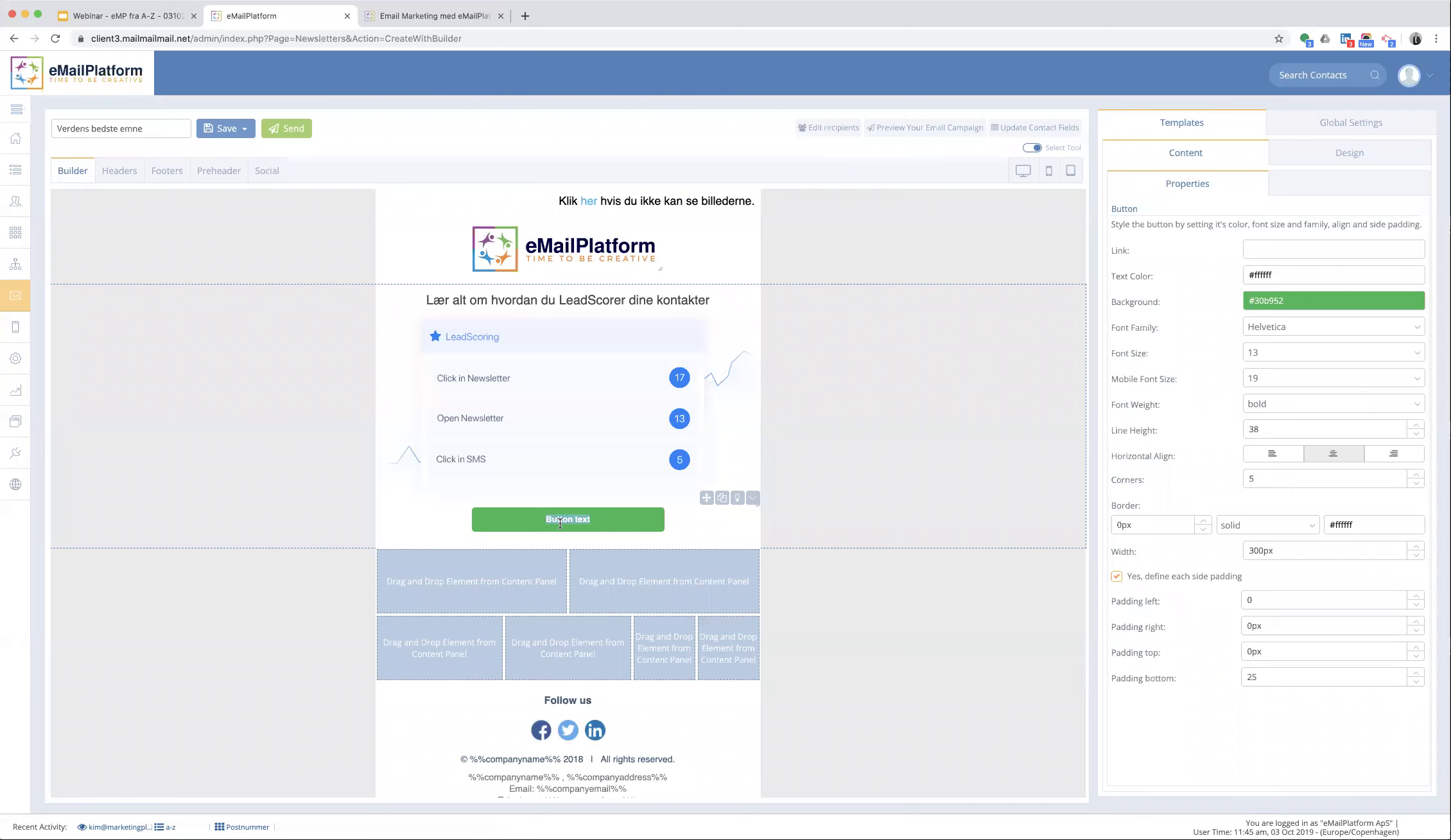
pyautogui.write('Till')
pyautogui.write('meldig dig vores ')
pyautogui.write('gra')
pyautogui.write('tis webinar')
pyautogui.press('BackSpace')
pyautogui.press('BackSpace')
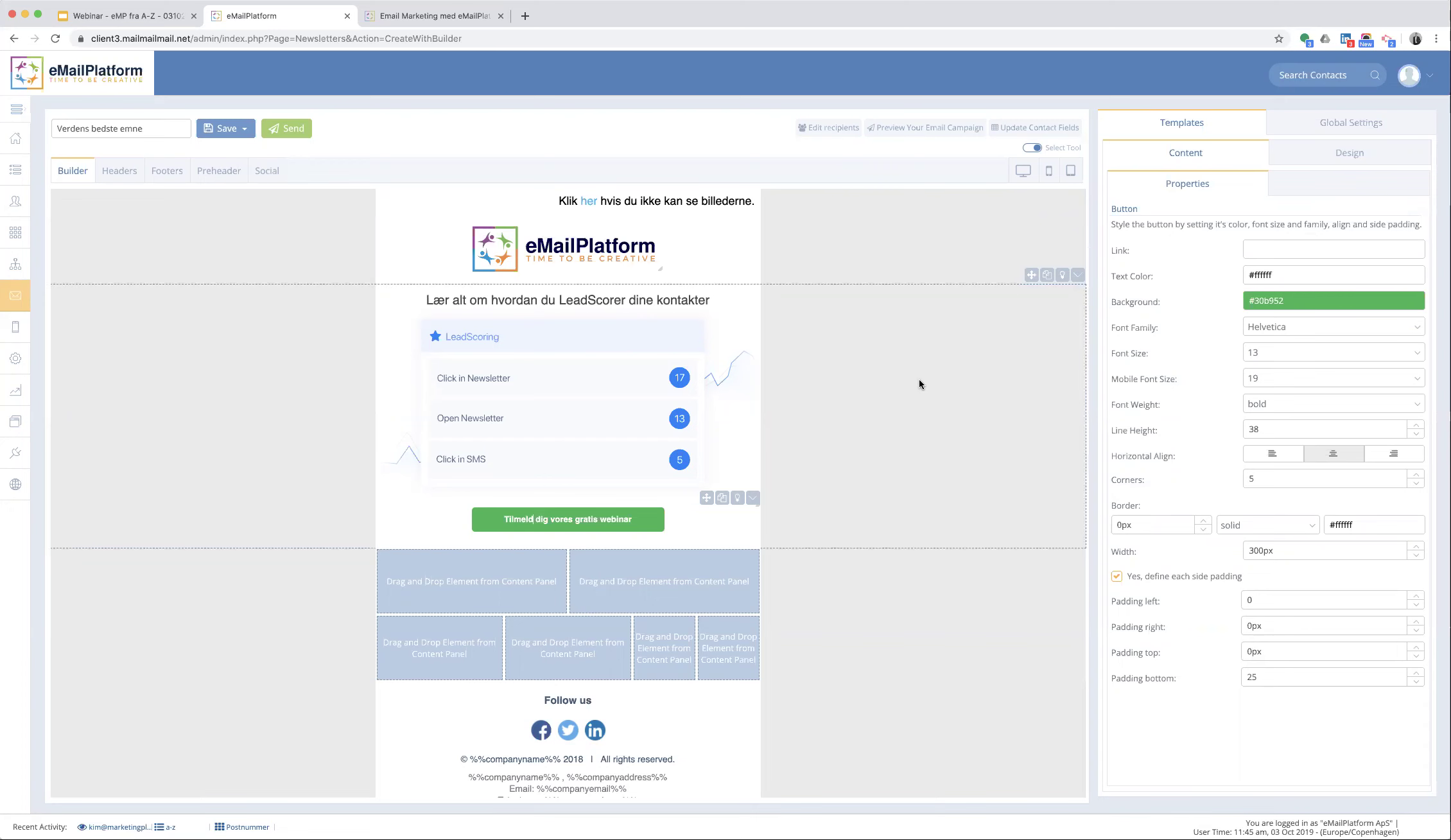
# - Save the headline-and-button row as the module 'Leadscore modul1'
pyautogui.click(1076, 276)
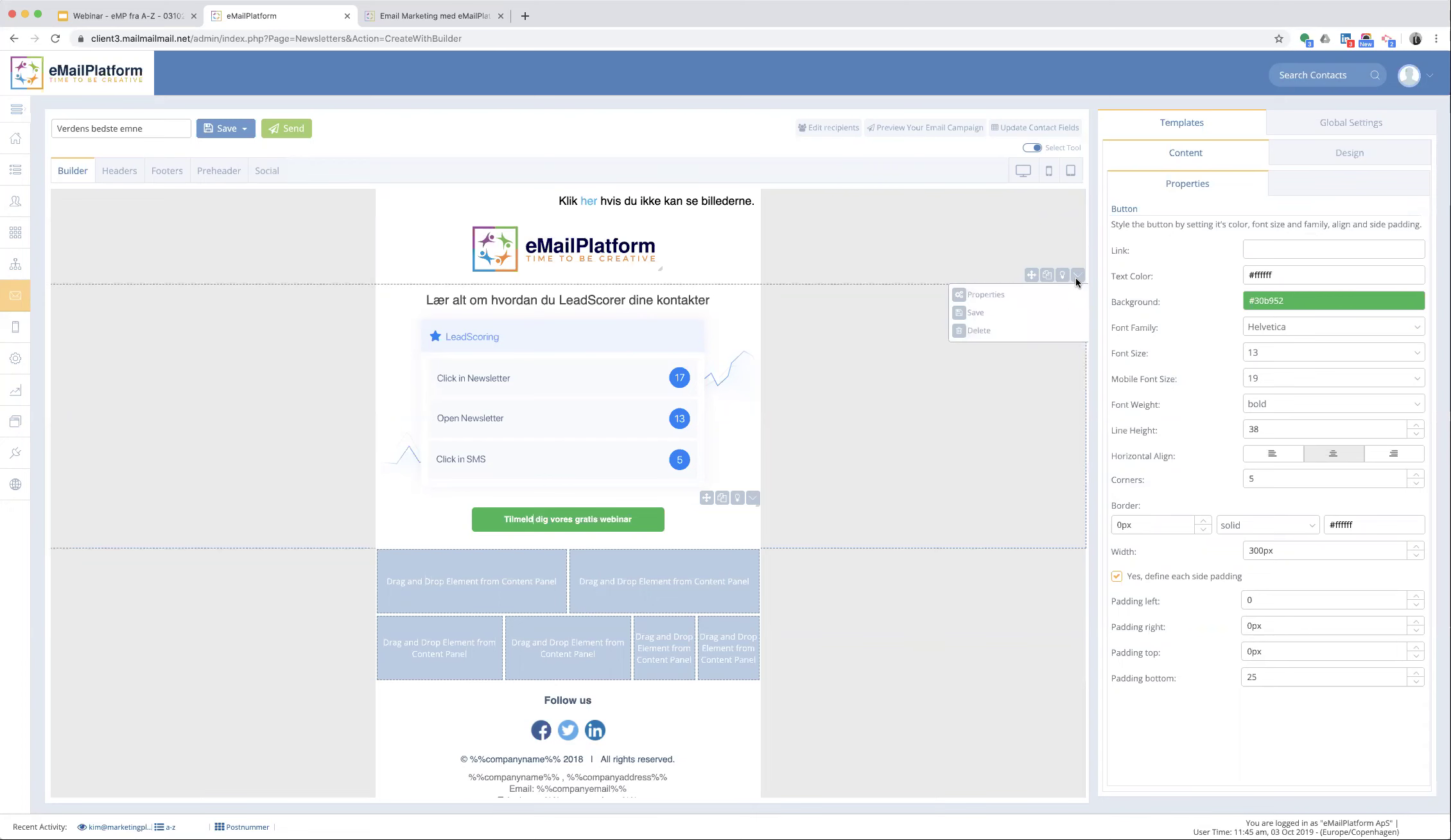
pyautogui.click(1065, 316)
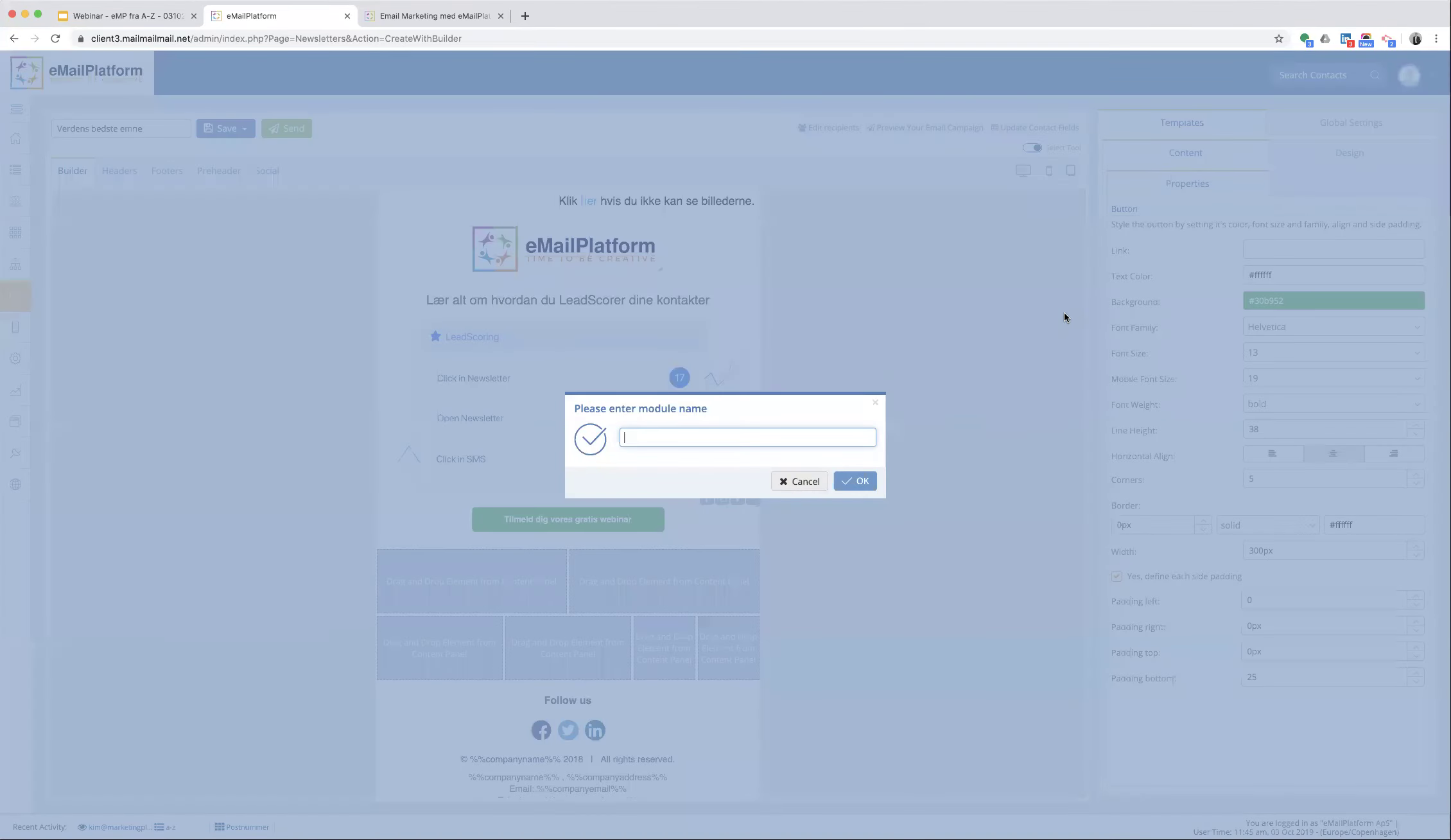
pyautogui.write('Leadscore modul1')
pyautogui.click(853, 478)
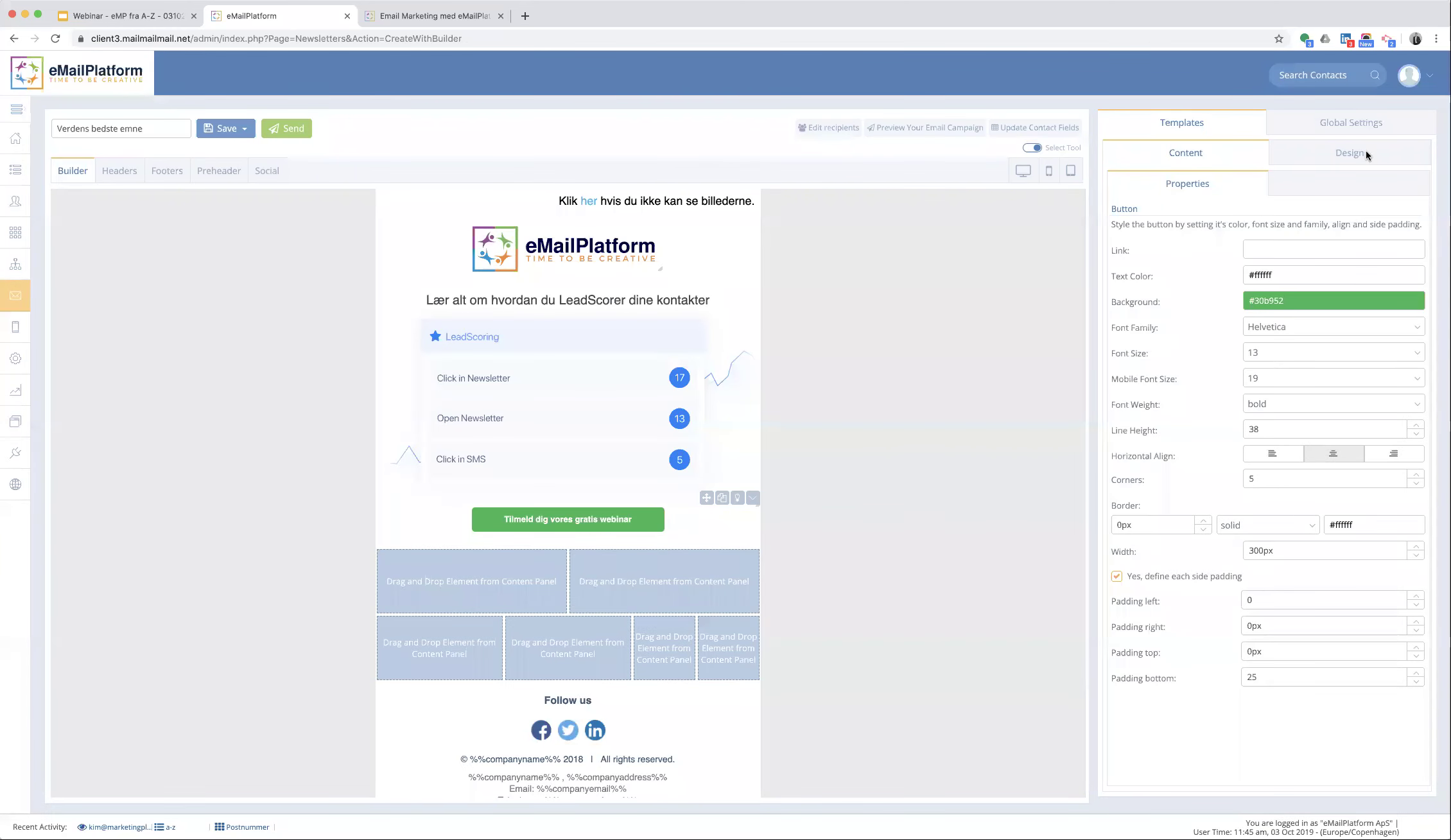
pyautogui.click(1354, 152)
# - Insert 'Leadscore modul1' from My Modules onto the canvas below the logo
pyautogui.click(1148, 225)
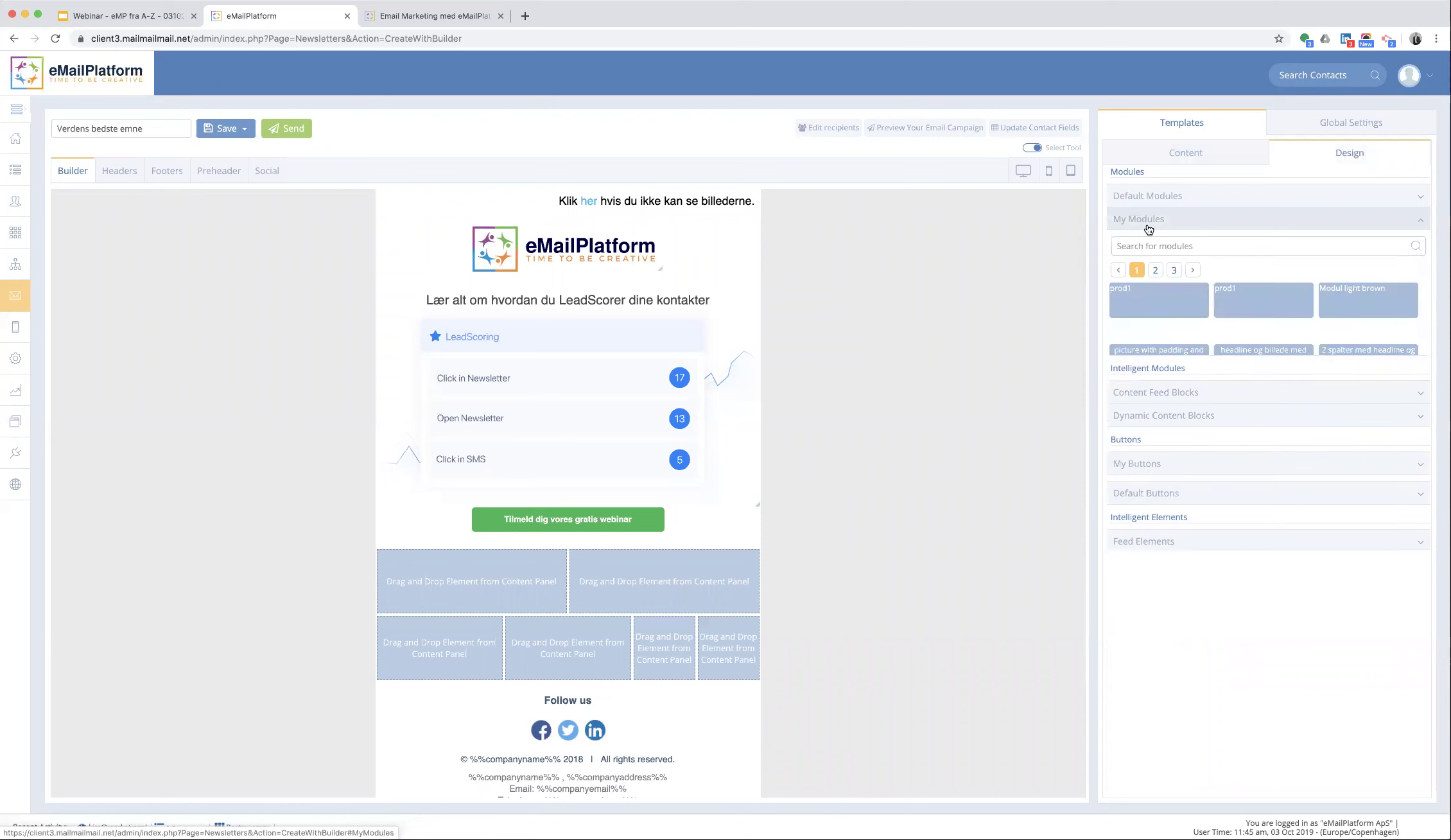
pyautogui.click(1173, 270)
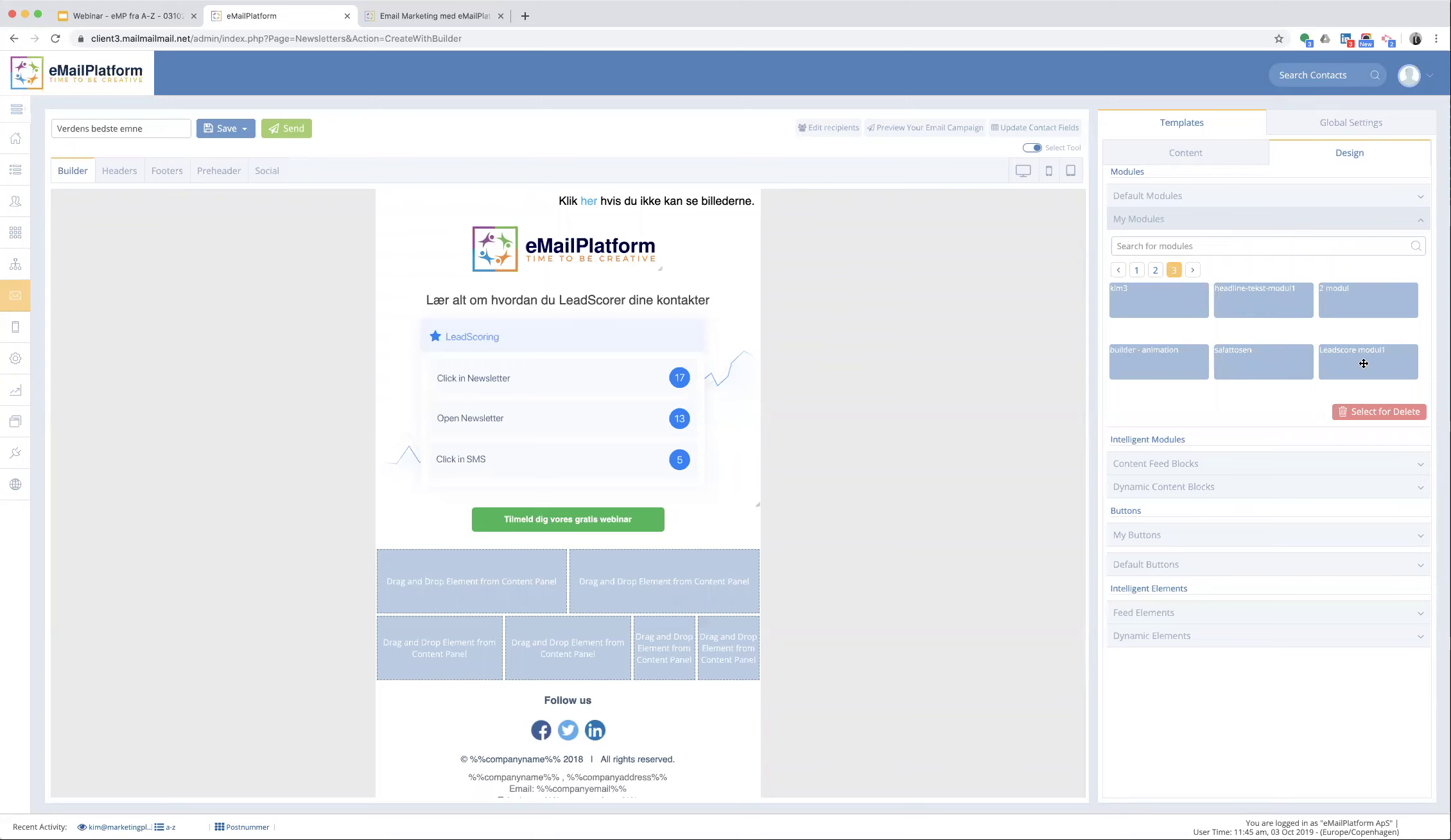
pyautogui.moveTo(1363, 363); pyautogui.dragTo(750, 319)
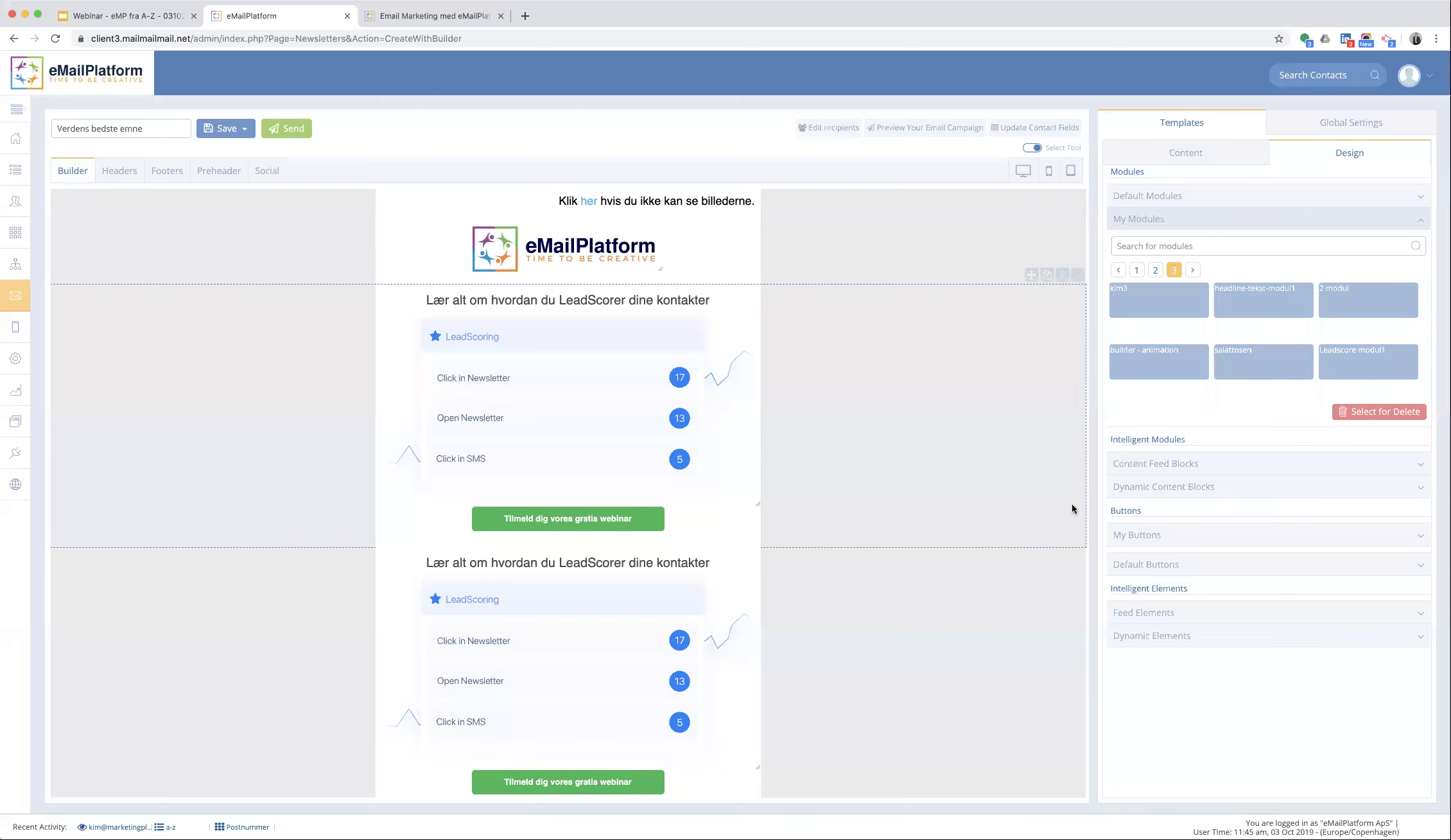
pyautogui.click(1125, 538)
# - Place the red 'Få et gratis alarmtjek' button from My Buttons above the green signup button
pyautogui.scroll(-5, 1175, 578)
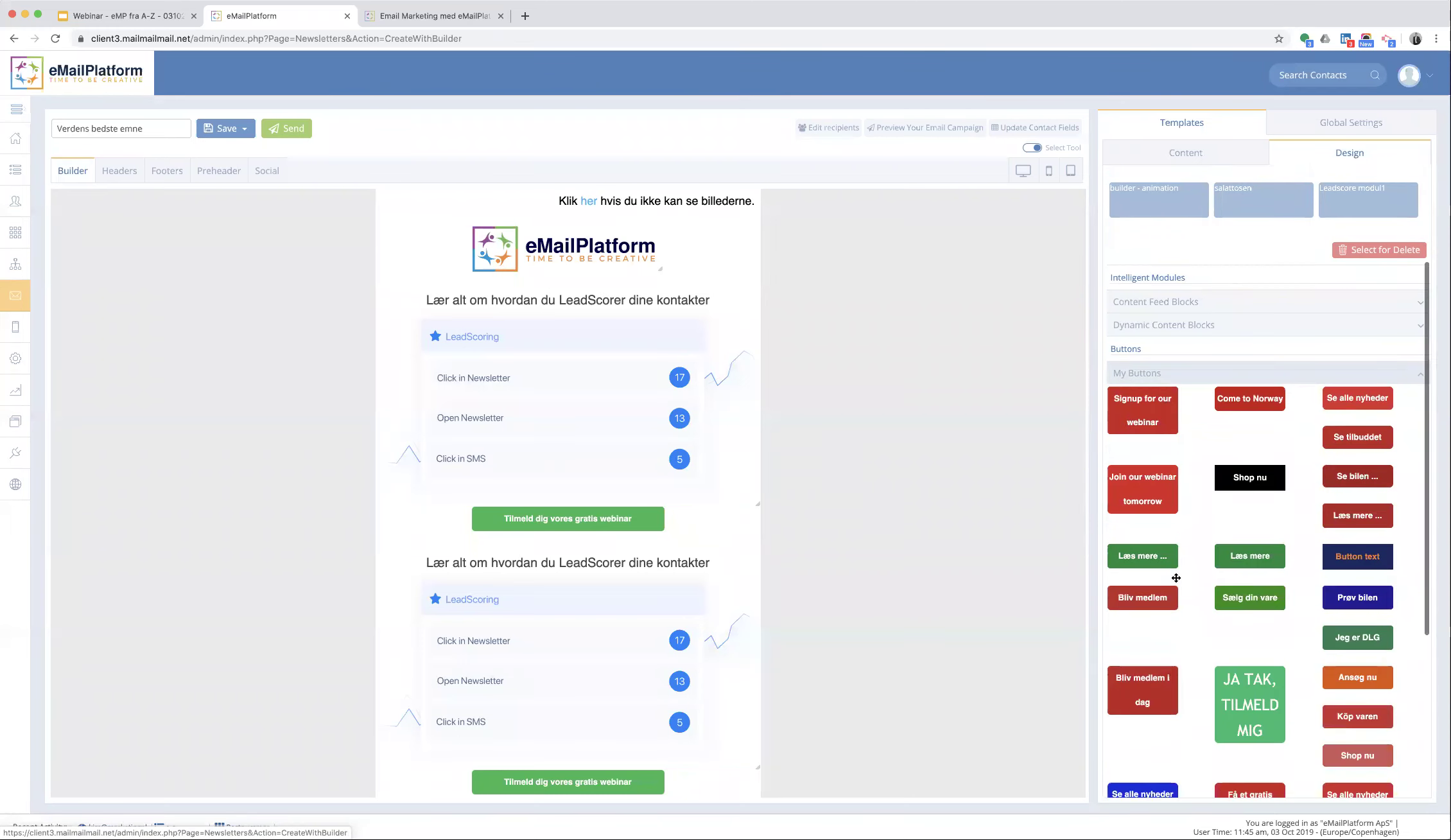
pyautogui.scroll(-2, 1175, 578)
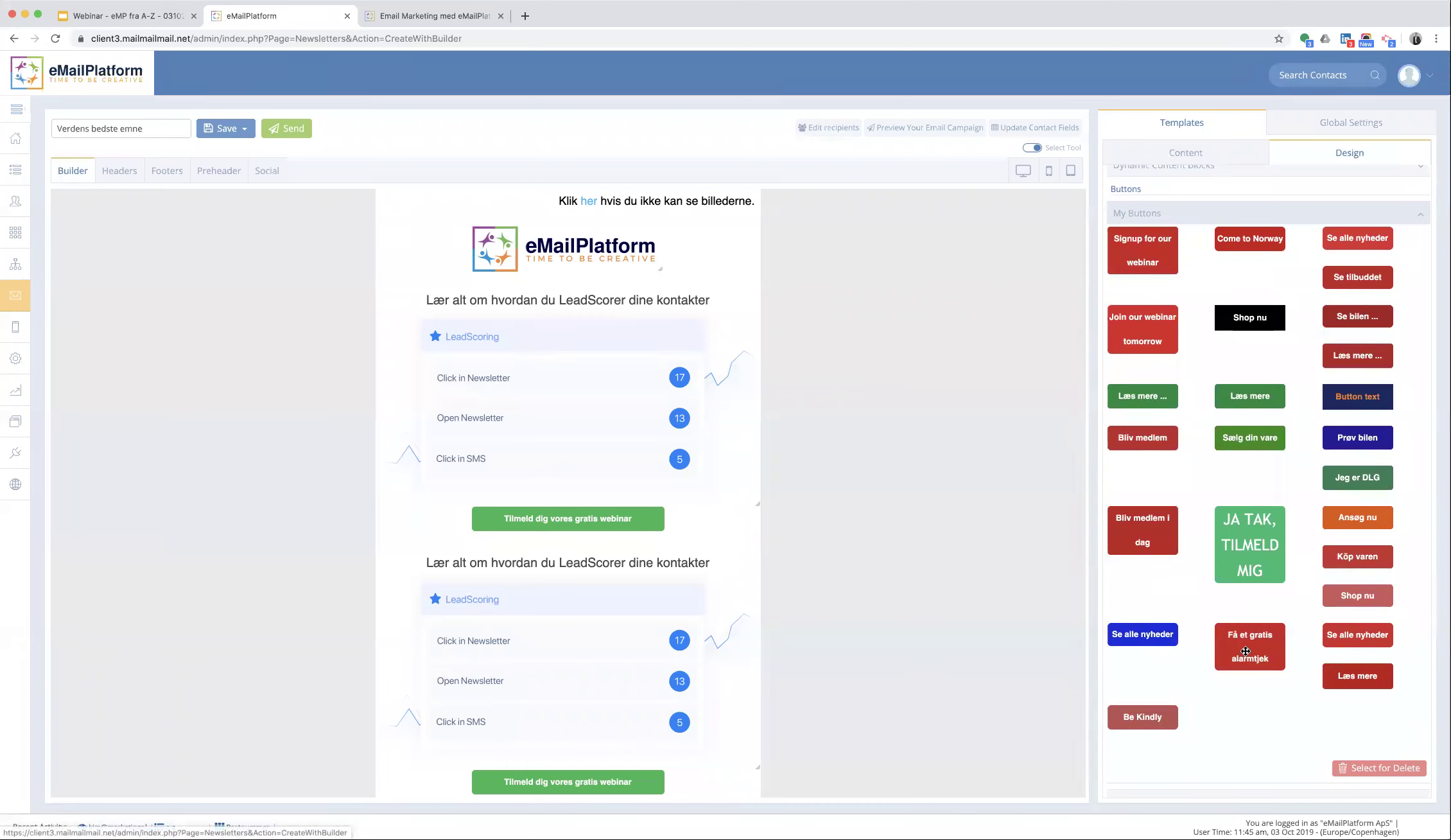
pyautogui.moveTo(726, 539); pyautogui.dragTo(589, 539)
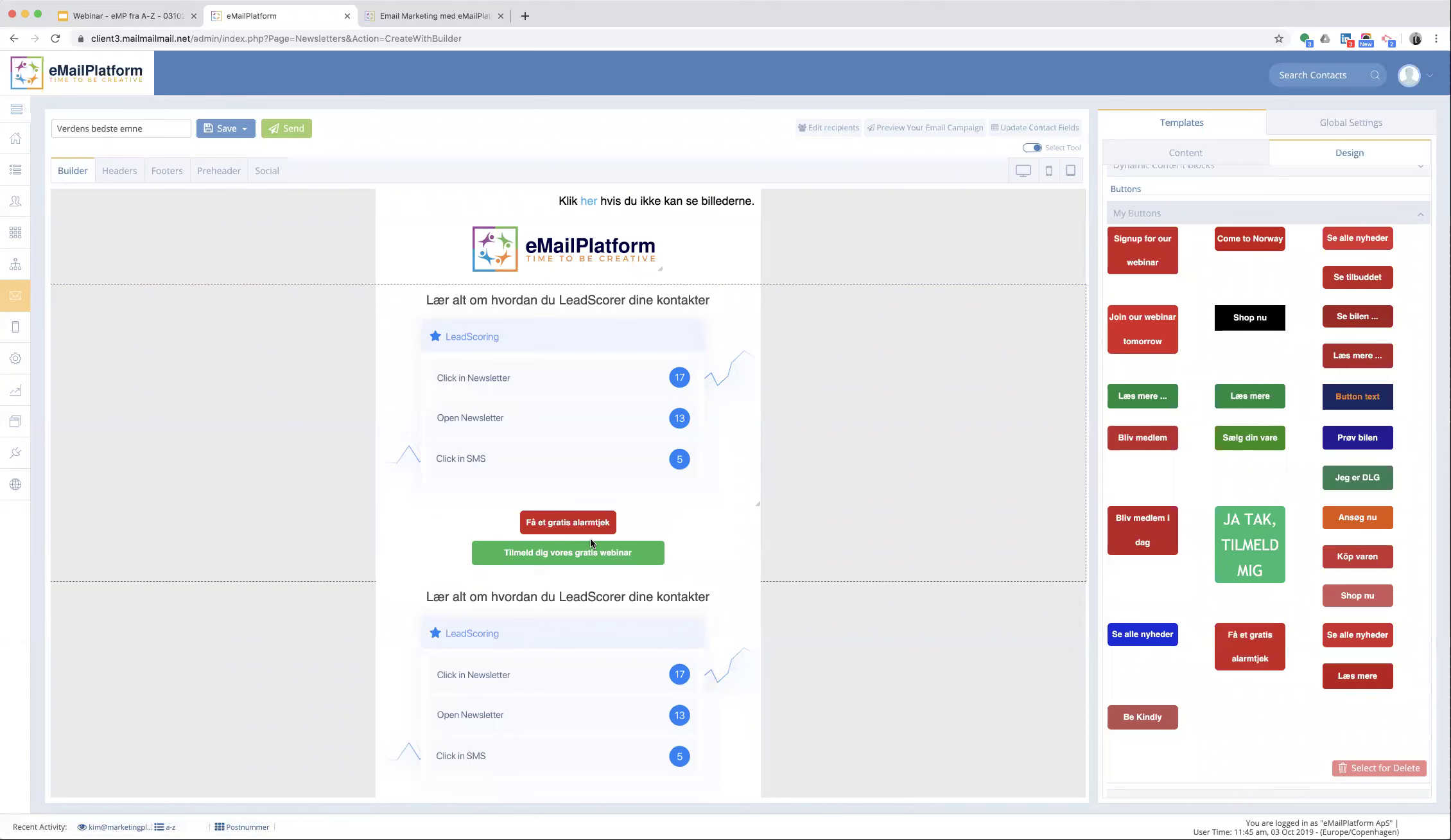
# - Set the new button's width to 200px
pyautogui.click(576, 525)
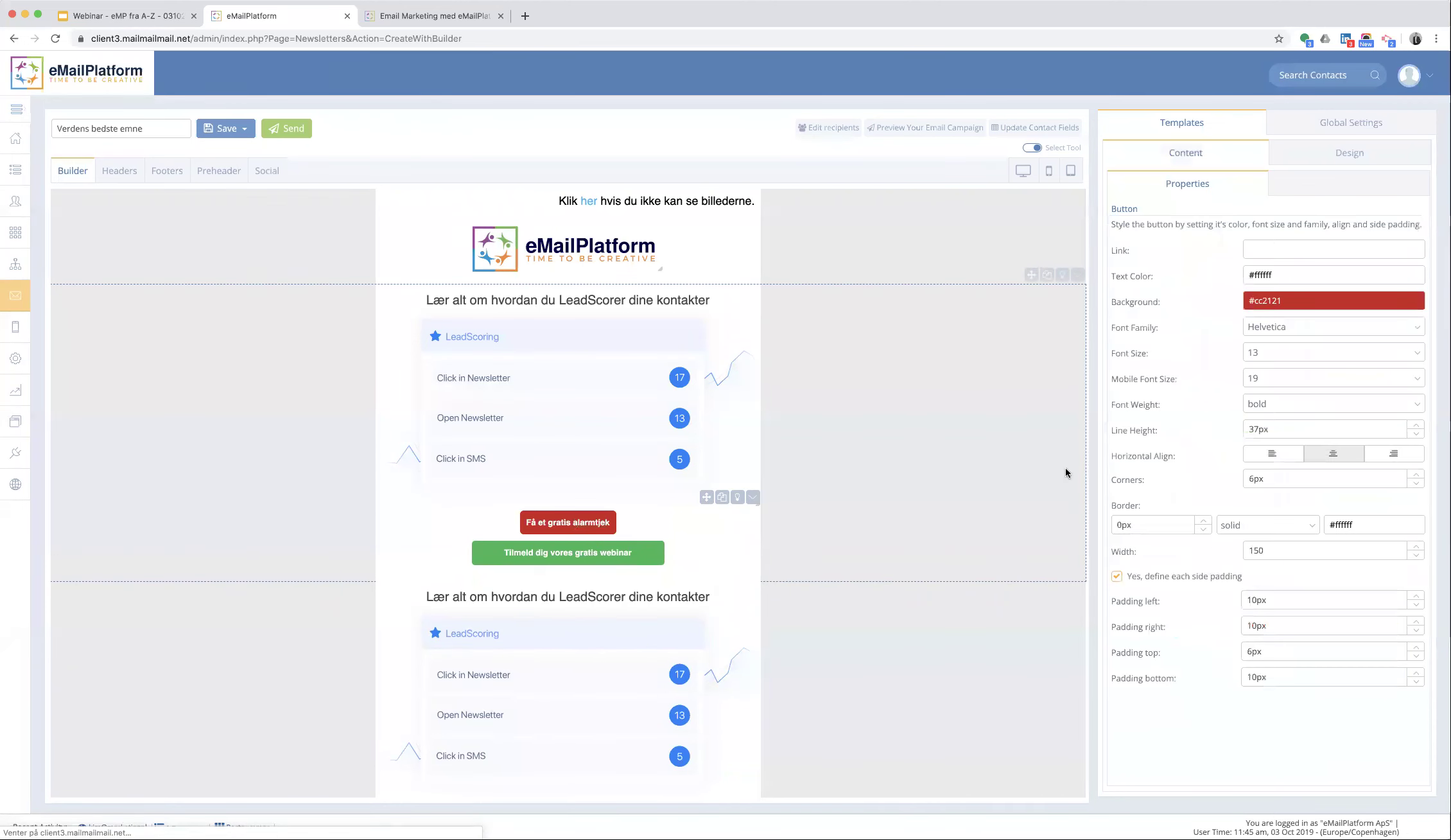
pyautogui.moveTo(1272, 553); pyautogui.dragTo(1168, 542)
pyautogui.write('200')
pyautogui.press('Return')
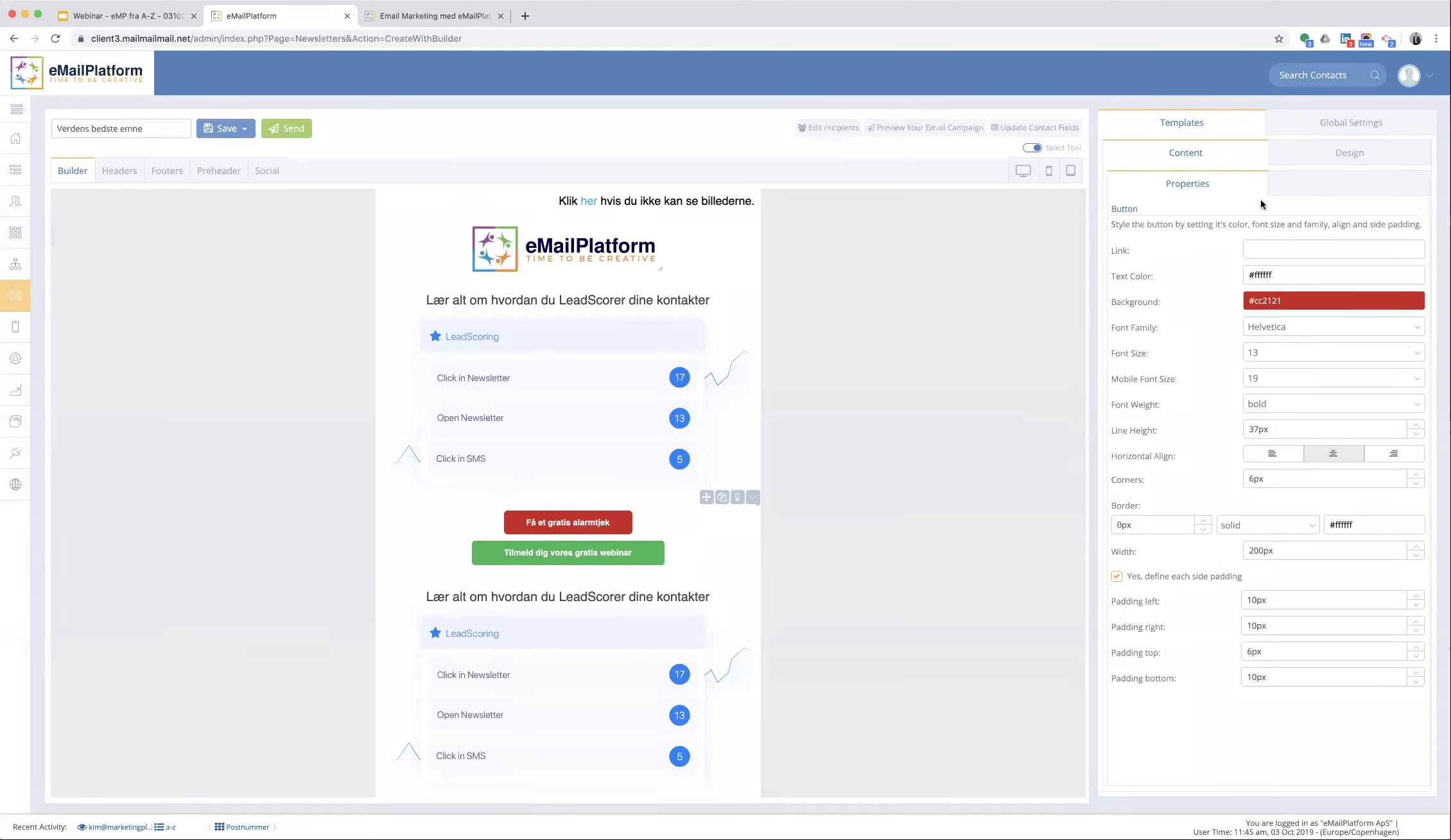
pyautogui.click(1348, 158)
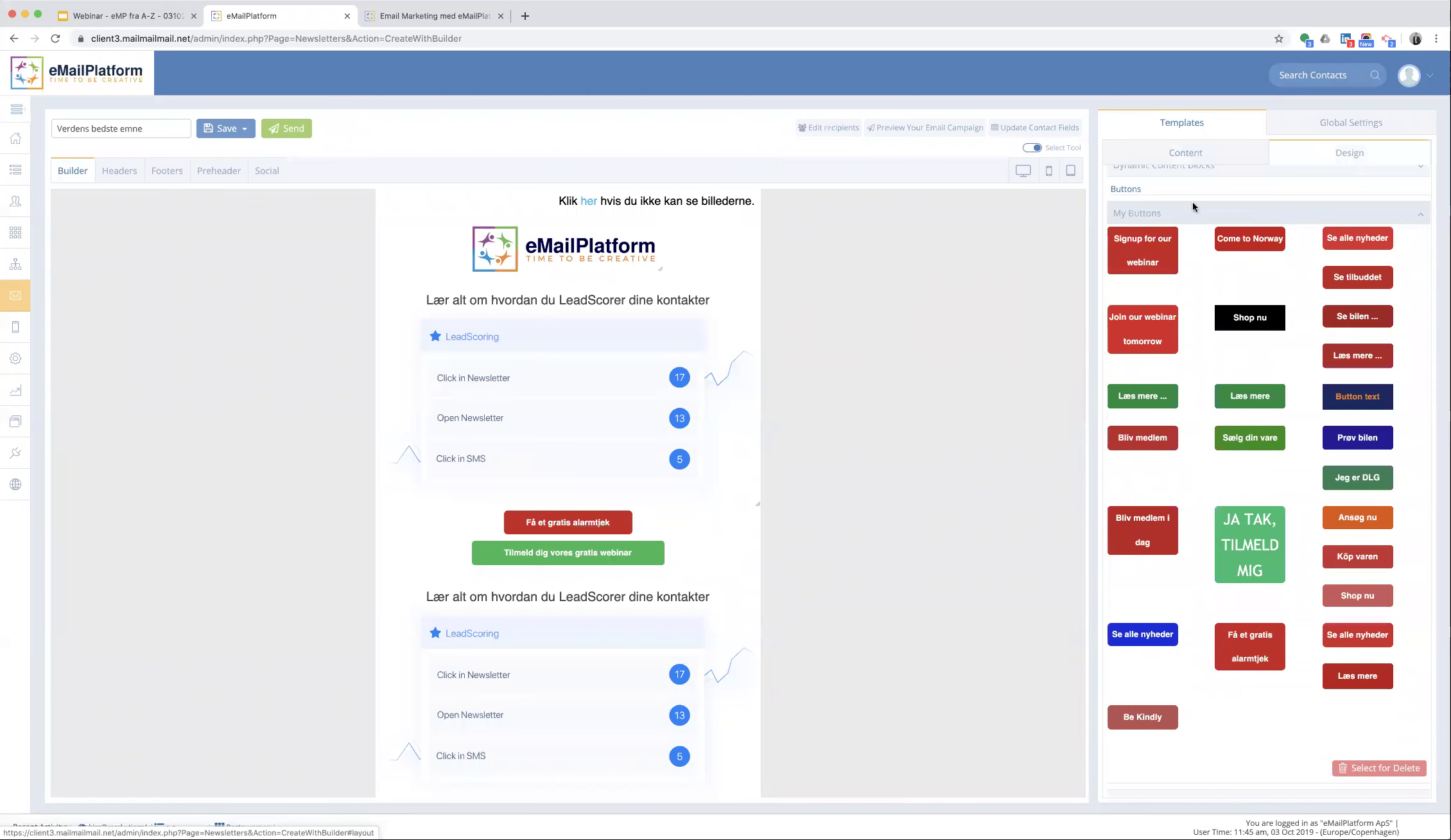
# - Insert the prod1 two-column module below the logo and convert its row into a feed block
pyautogui.scroll(5, 1181, 289)
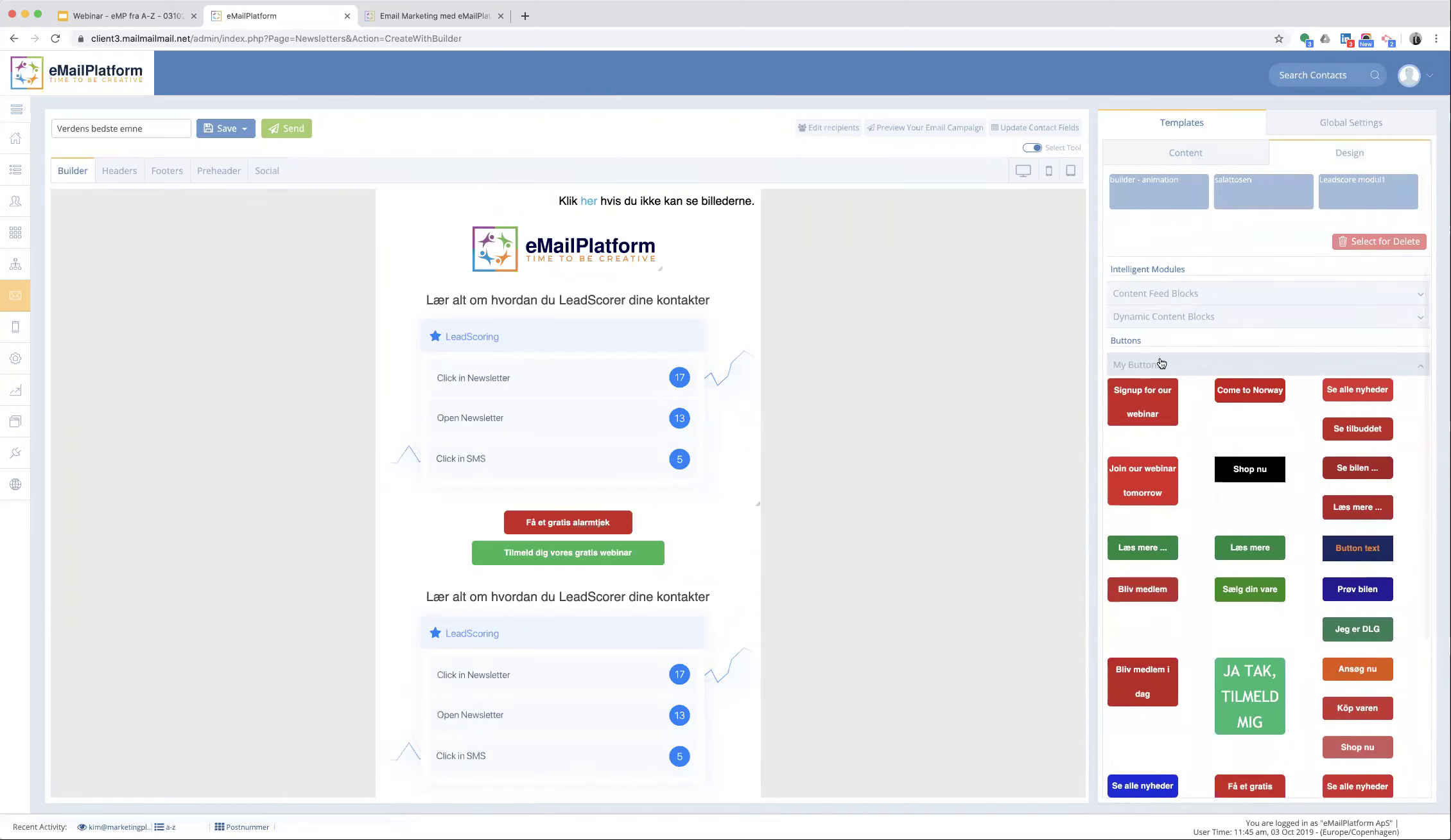
pyautogui.scroll(4, 1162, 364)
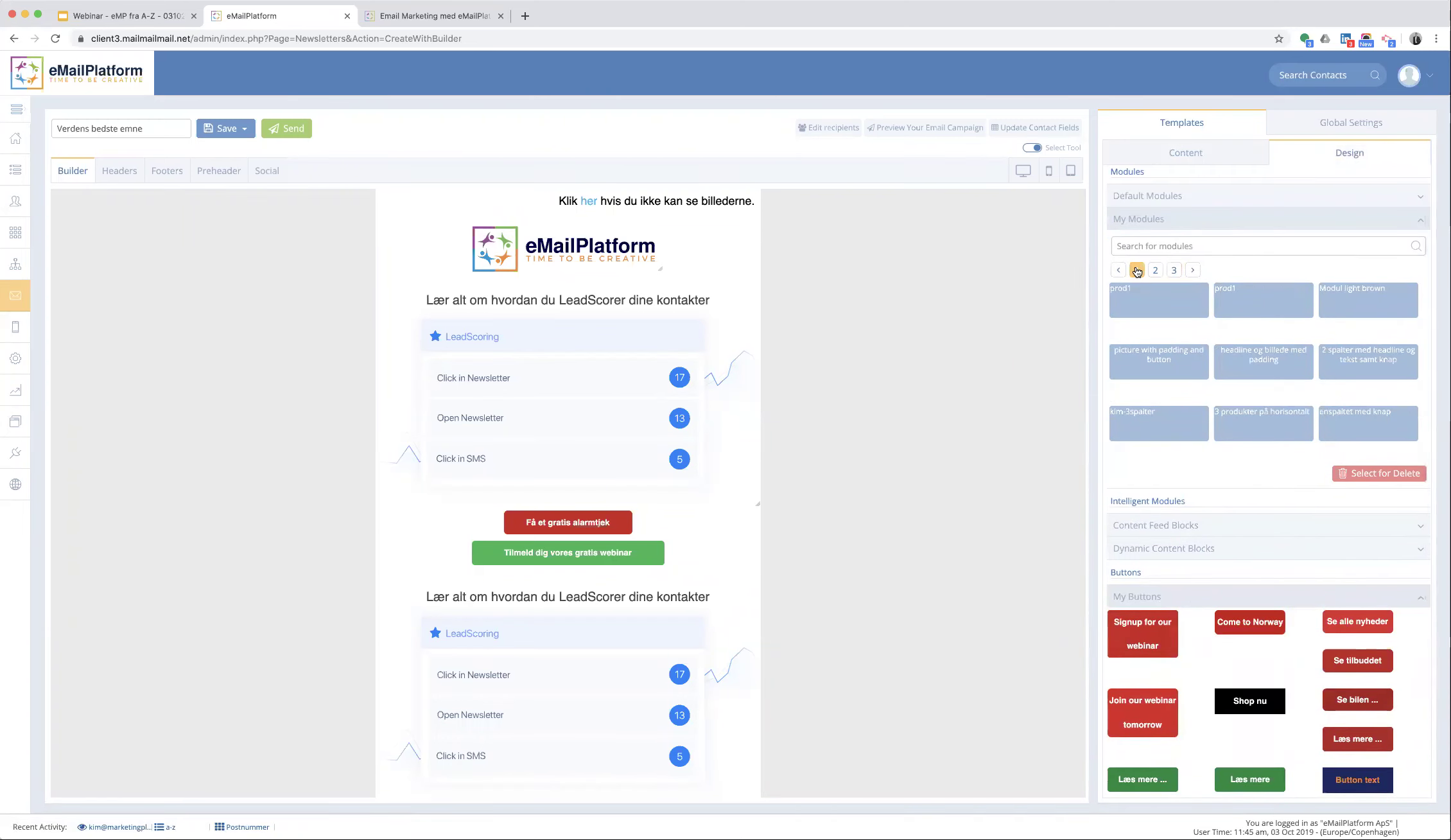
pyautogui.moveTo(1250, 295); pyautogui.dragTo(592, 321)
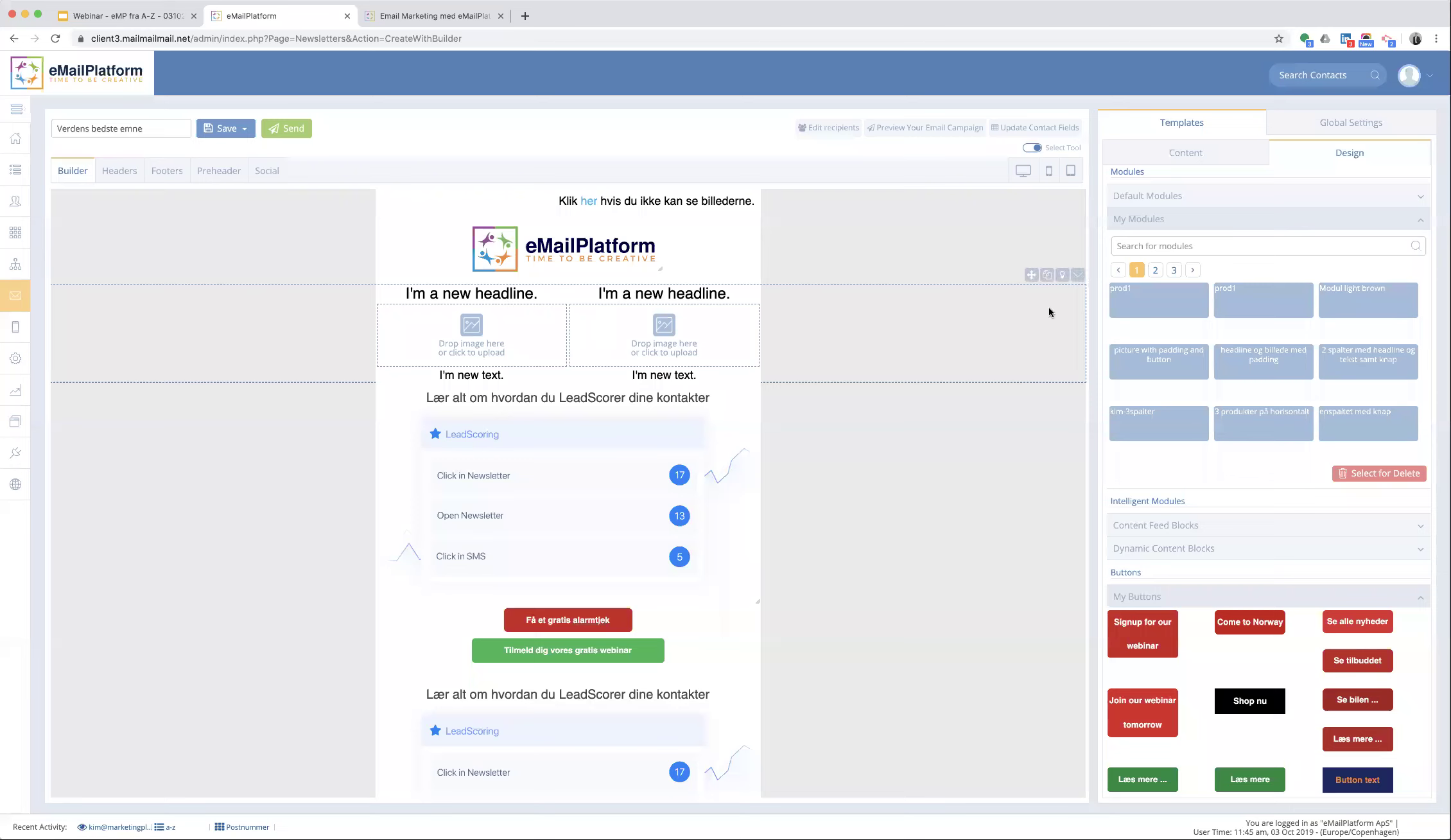
pyautogui.click(1062, 276)
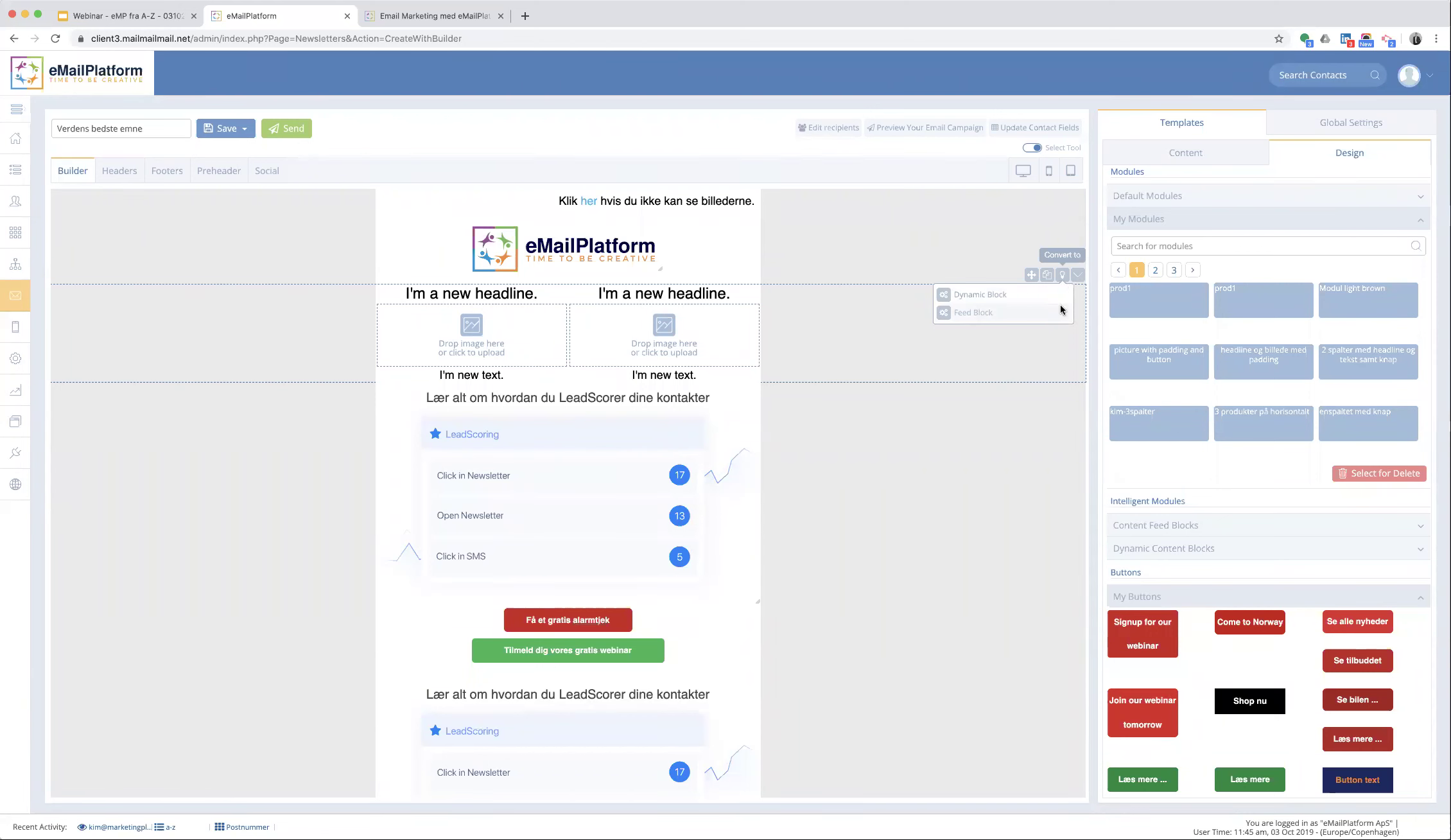
pyautogui.click(1061, 311)
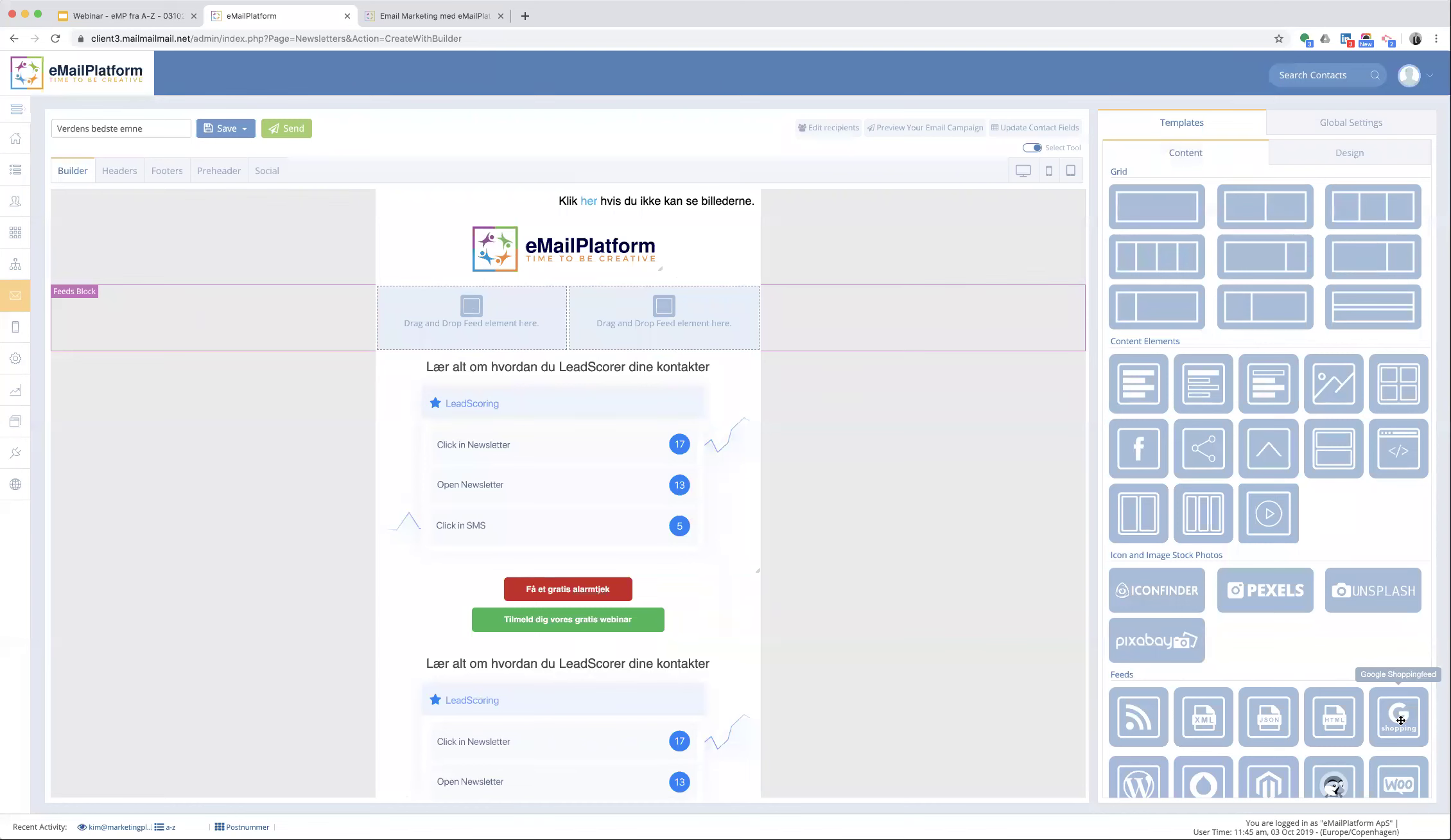
# - Add a Google Shopping feed to the block and load the 'rk google shopping' feed
pyautogui.moveTo(1399, 720); pyautogui.dragTo(664, 331)
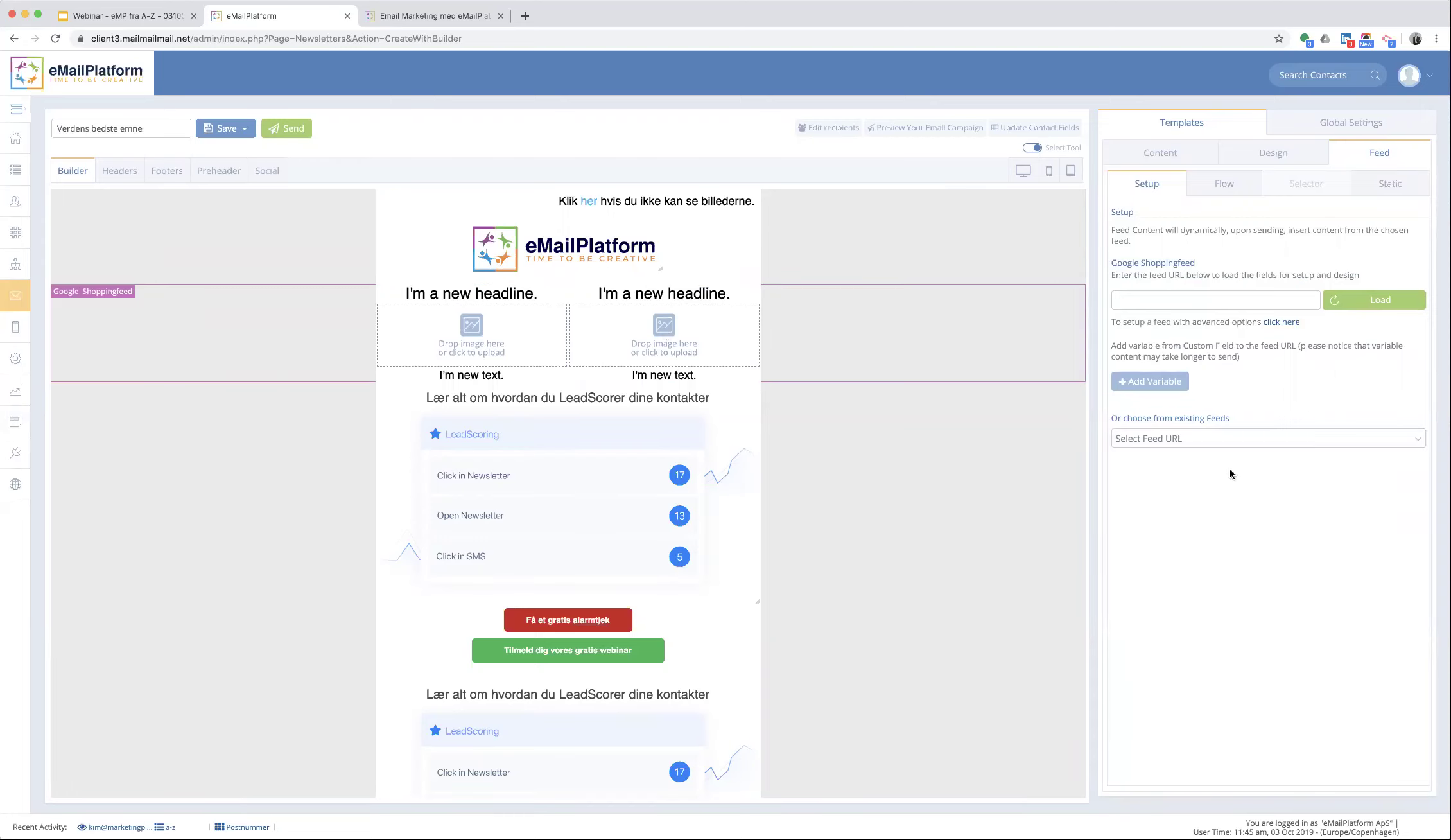
pyautogui.click(1215, 436)
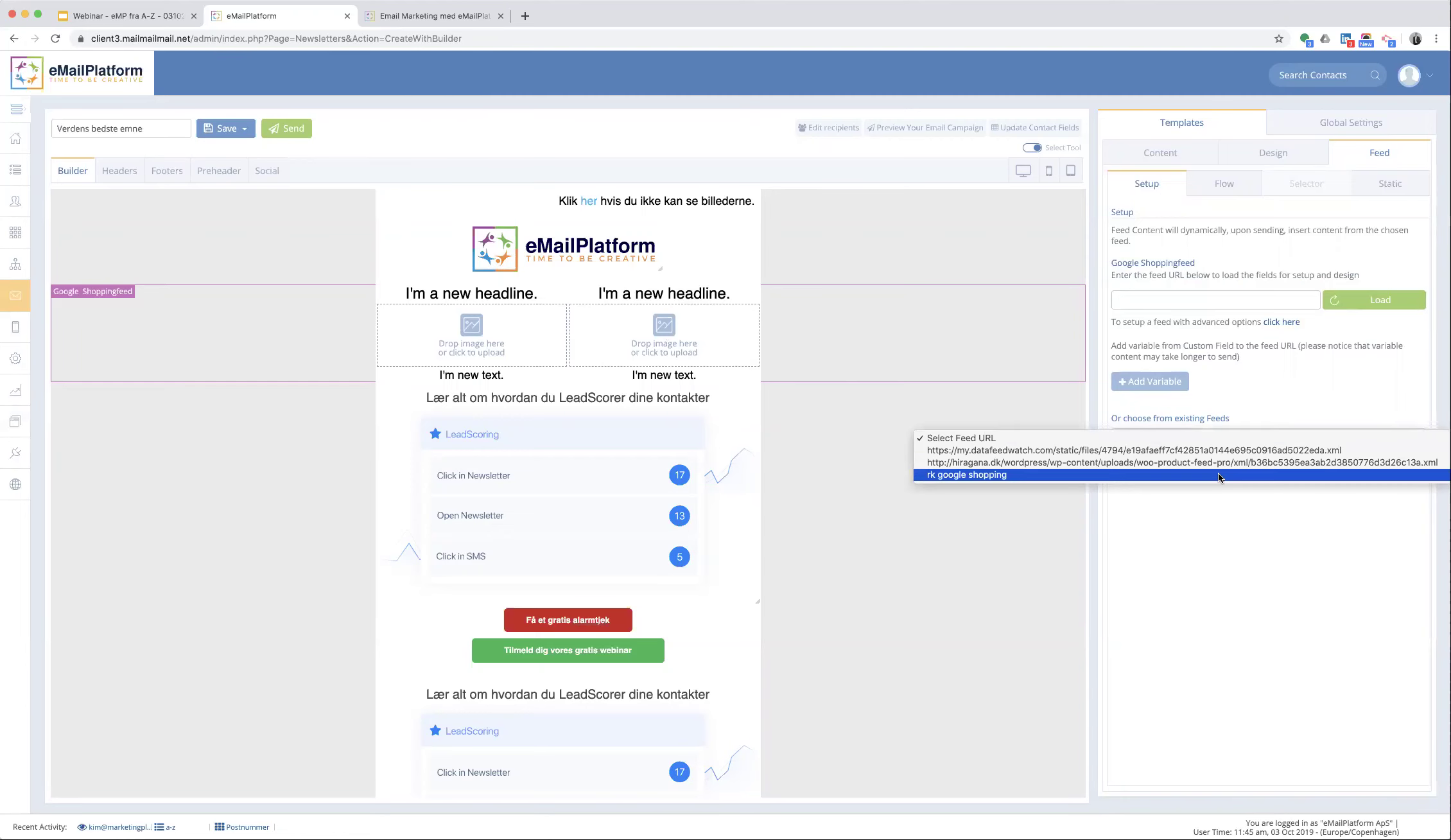
pyautogui.click(1219, 475)
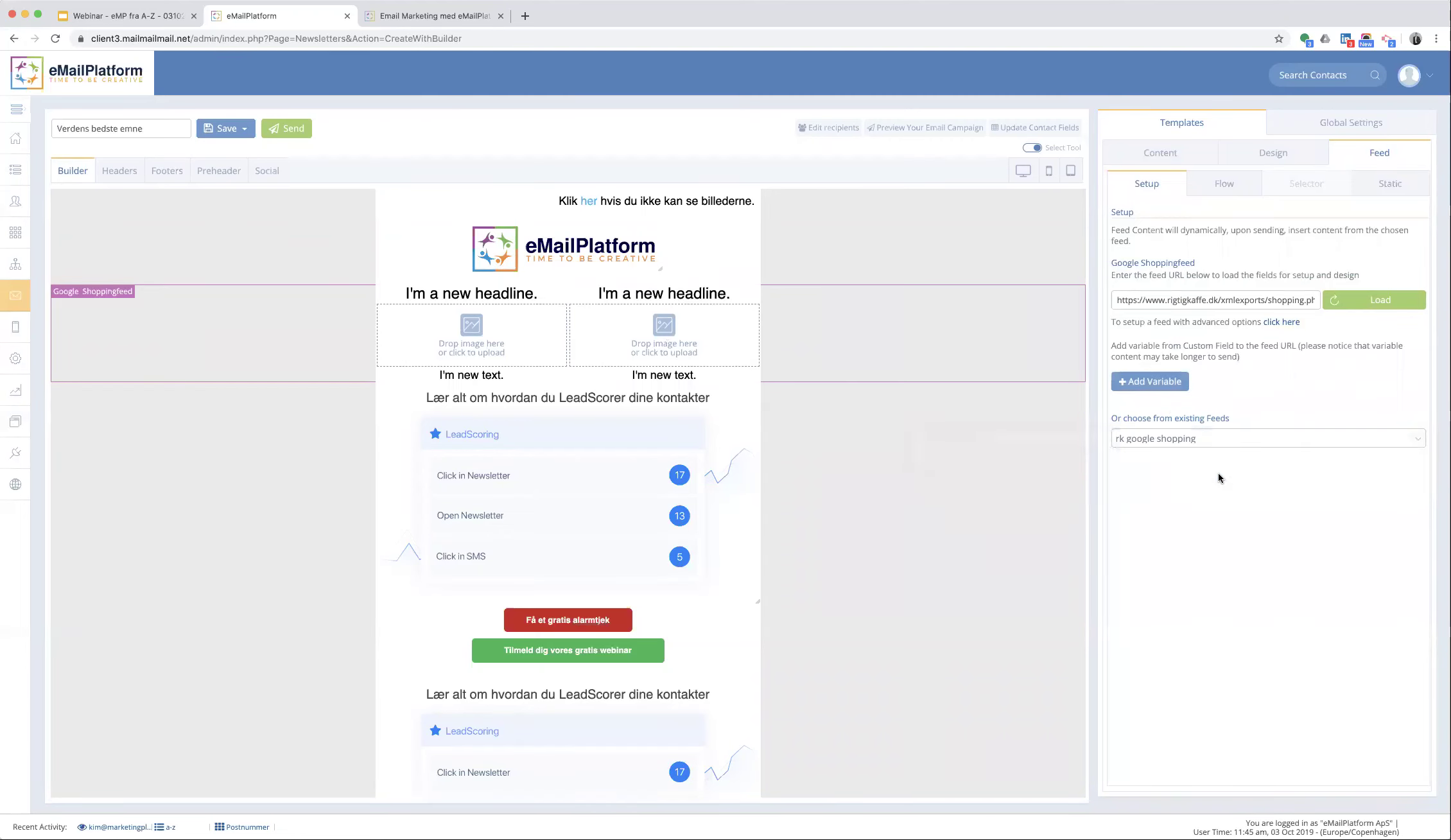
pyautogui.click(1366, 313)
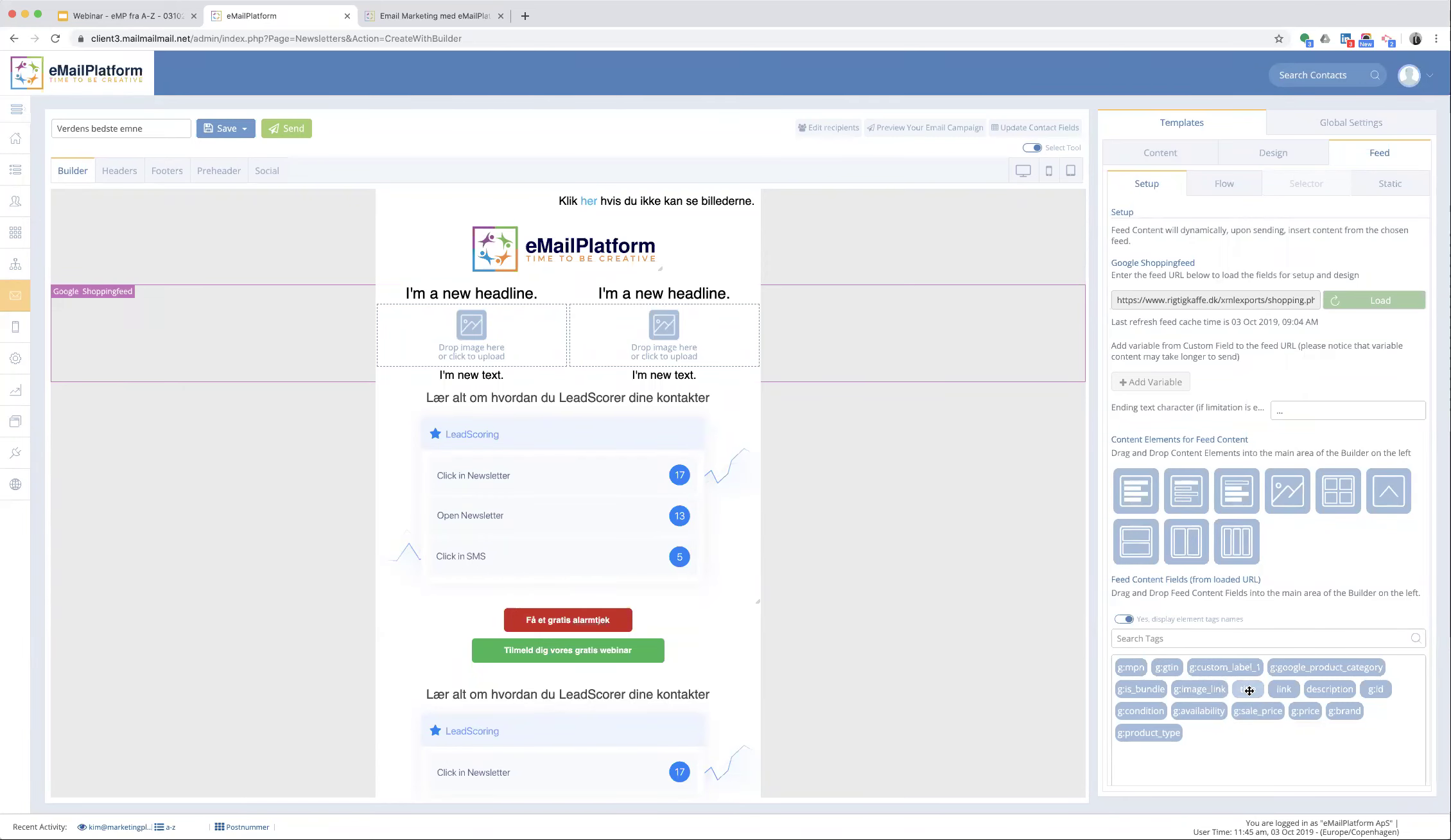
# - Fill both columns with the feed's title, g:image_link and description tags
pyautogui.moveTo(1249, 690); pyautogui.dragTo(432, 312)
pyautogui.moveTo(1246, 687); pyautogui.dragTo(685, 317)
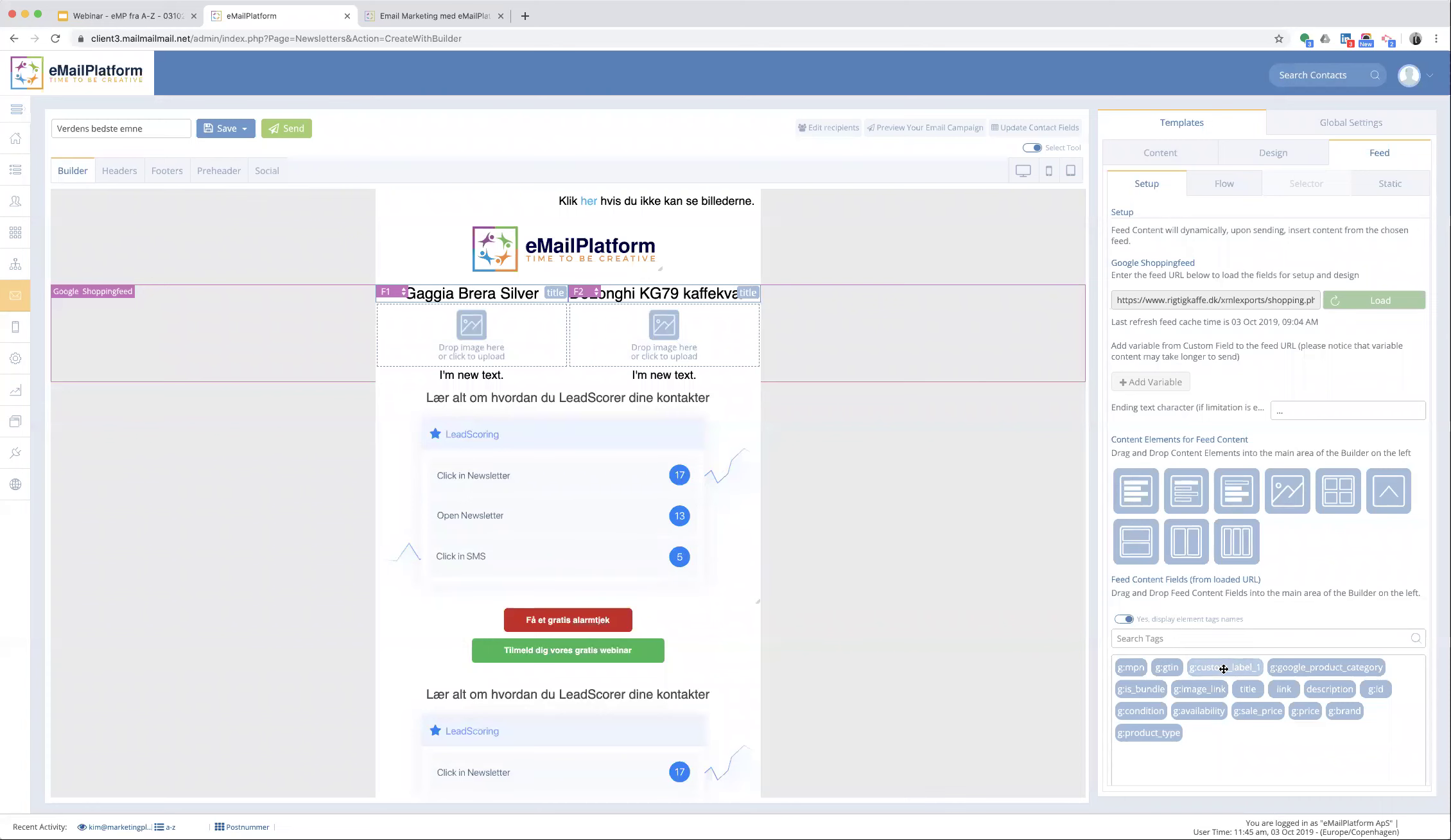
pyautogui.moveTo(1202, 688); pyautogui.dragTo(494, 375)
pyautogui.moveTo(1203, 690); pyautogui.dragTo(663, 385)
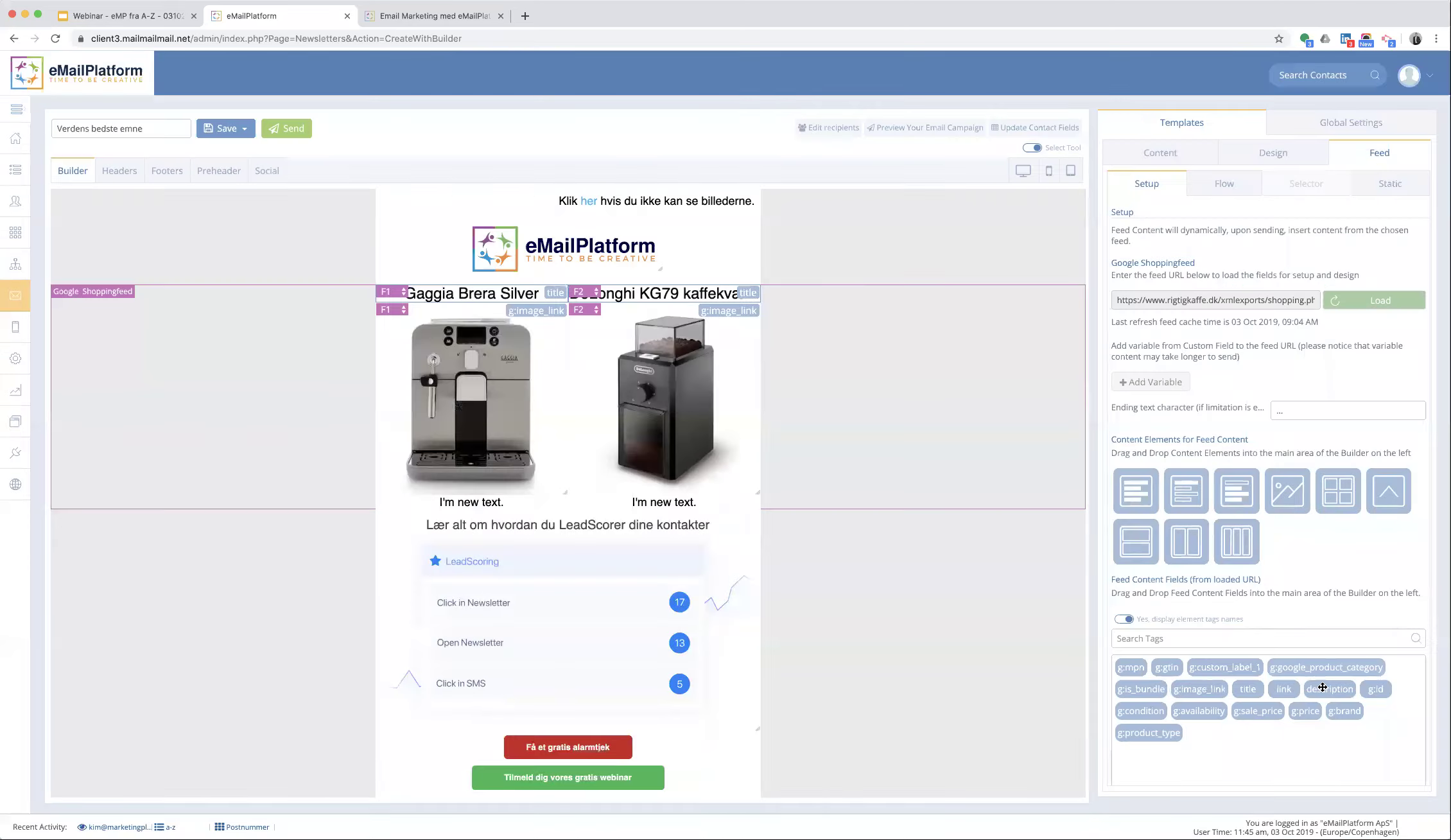
pyautogui.moveTo(1322, 687); pyautogui.dragTo(479, 412)
pyautogui.moveTo(1329, 688); pyautogui.dragTo(661, 420)
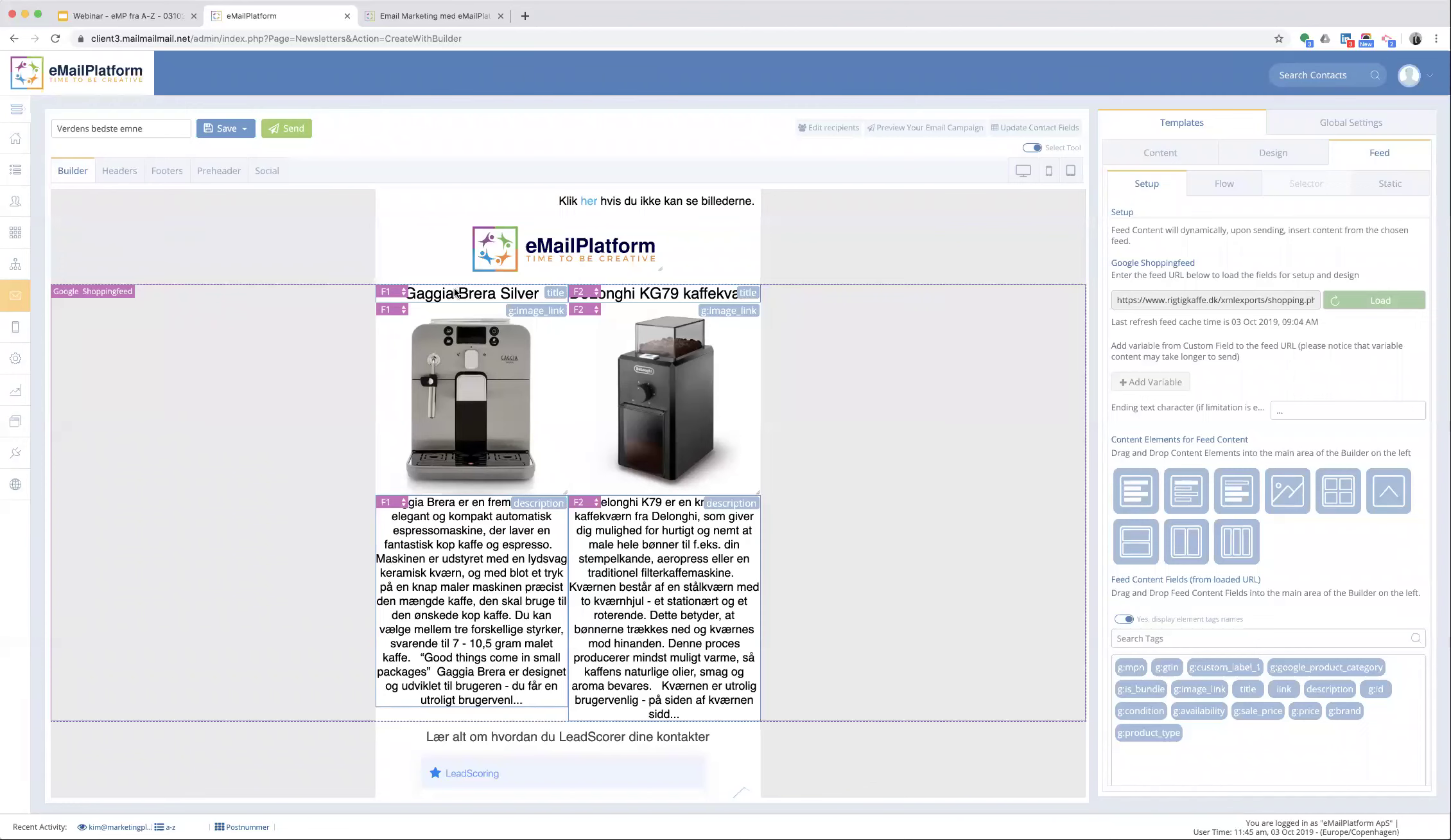
# - Give the first product title padding 10, font size 20 and a 22-character limit
pyautogui.click(435, 297)
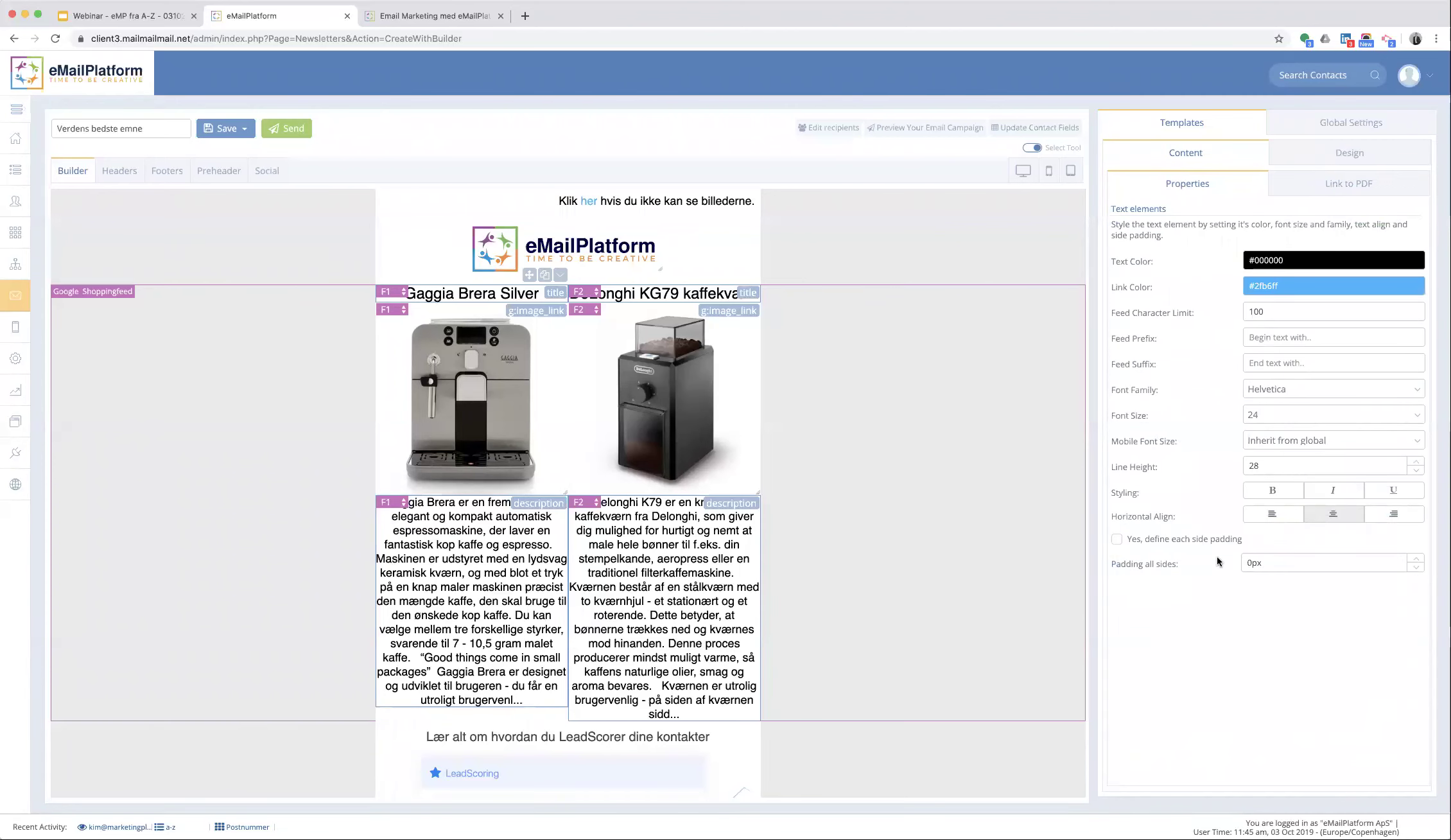
pyautogui.doubleClick(1258, 562)
pyautogui.write('10')
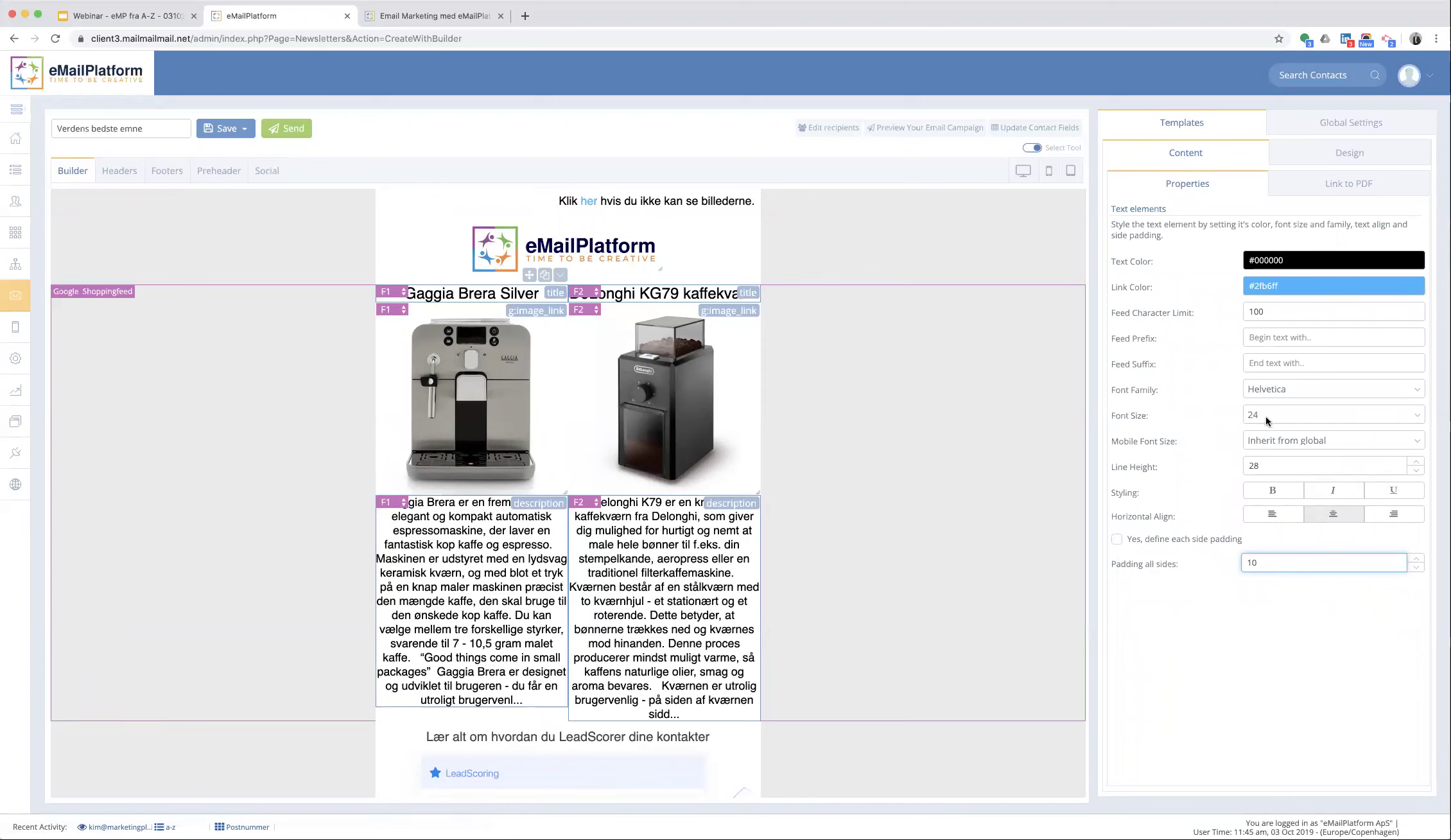
pyautogui.click(1268, 415)
pyautogui.click(1278, 398)
pyautogui.moveTo(1279, 313); pyautogui.dragTo(1226, 315)
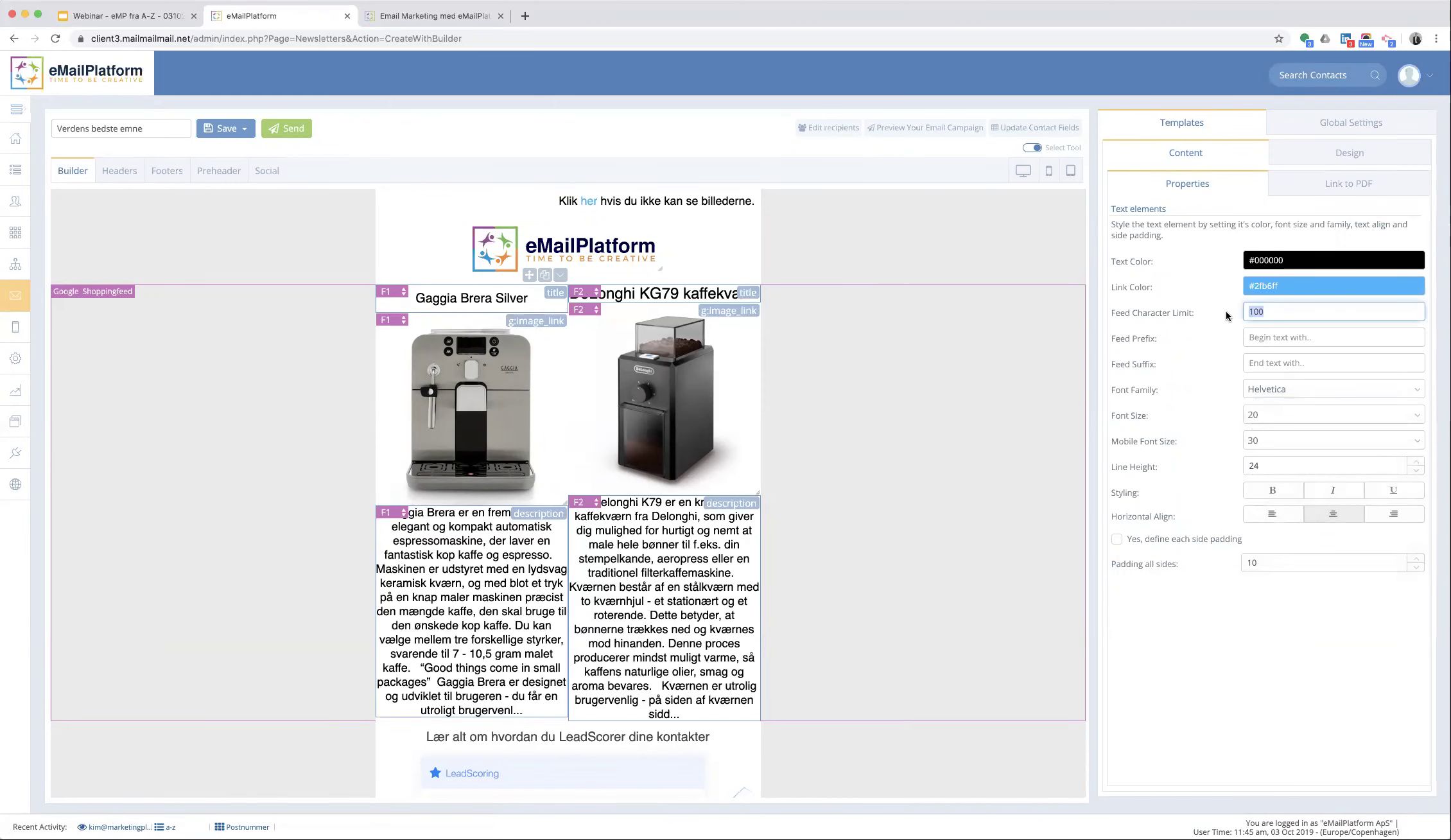
pyautogui.write('22')
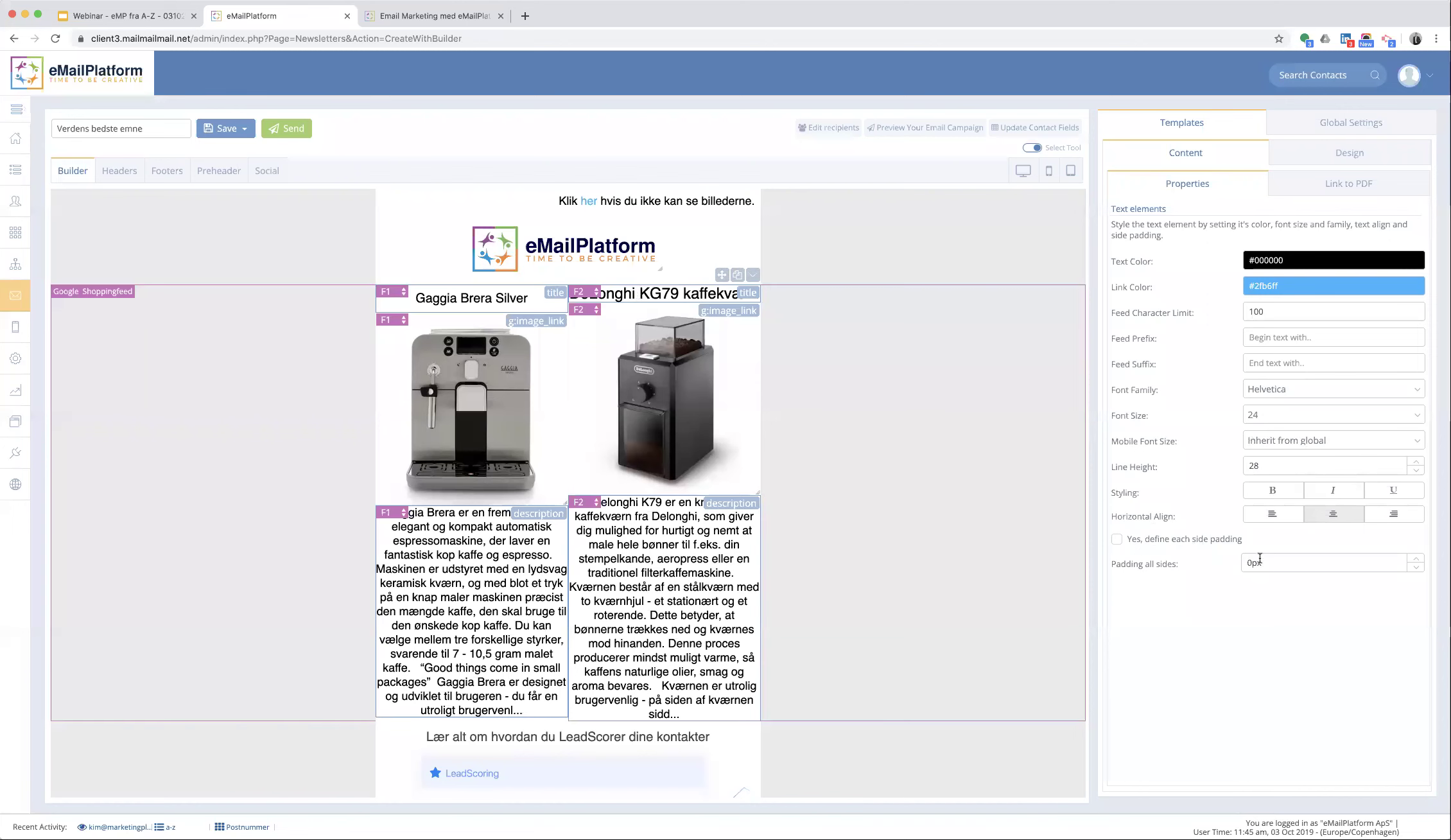
# - Give the second product title padding 10, font size 20 and a 22-character limit
pyautogui.doubleClick(1255, 563)
pyautogui.write('10')
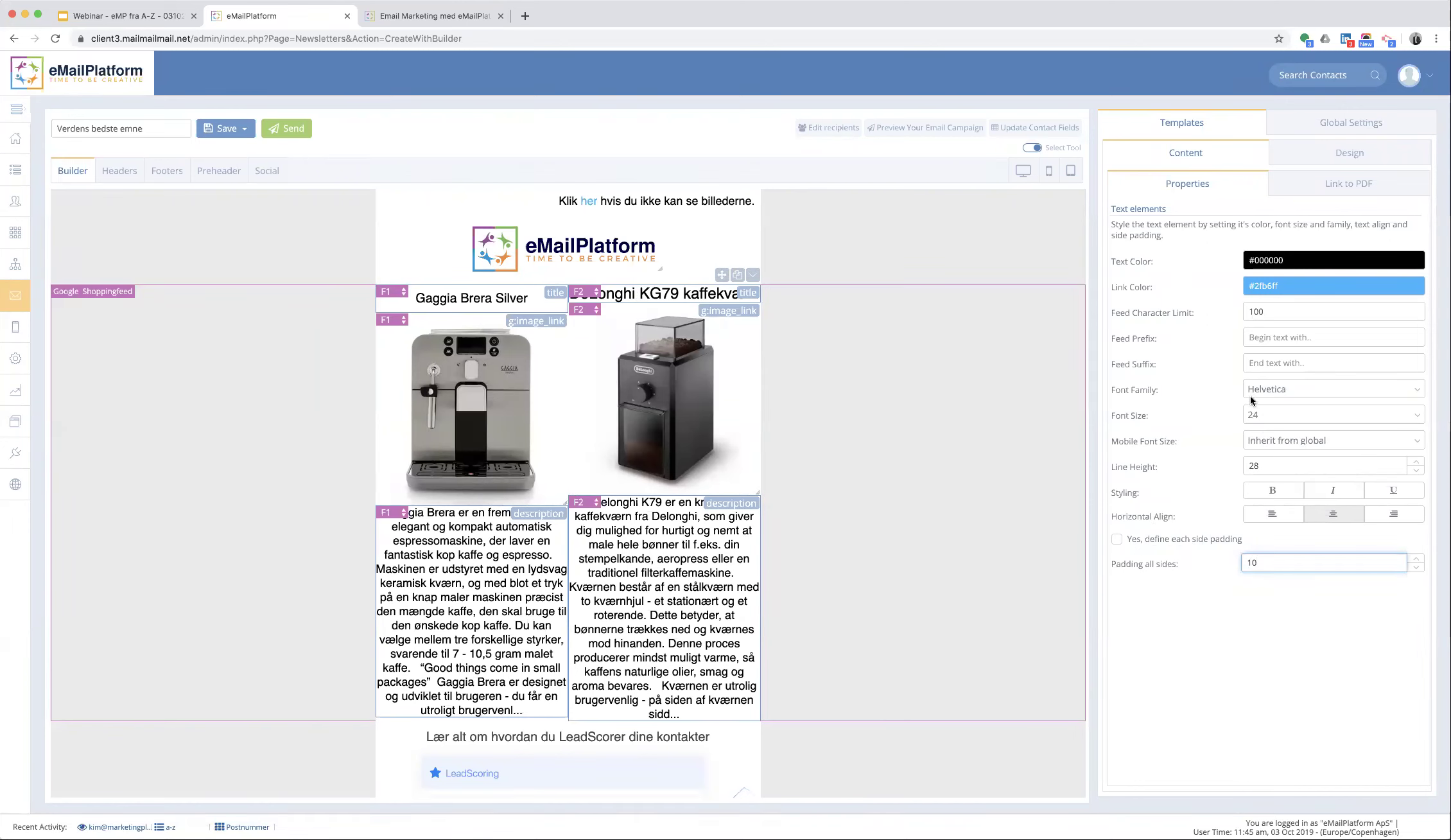
pyautogui.click(1252, 419)
pyautogui.click(1255, 404)
pyautogui.click(1206, 313)
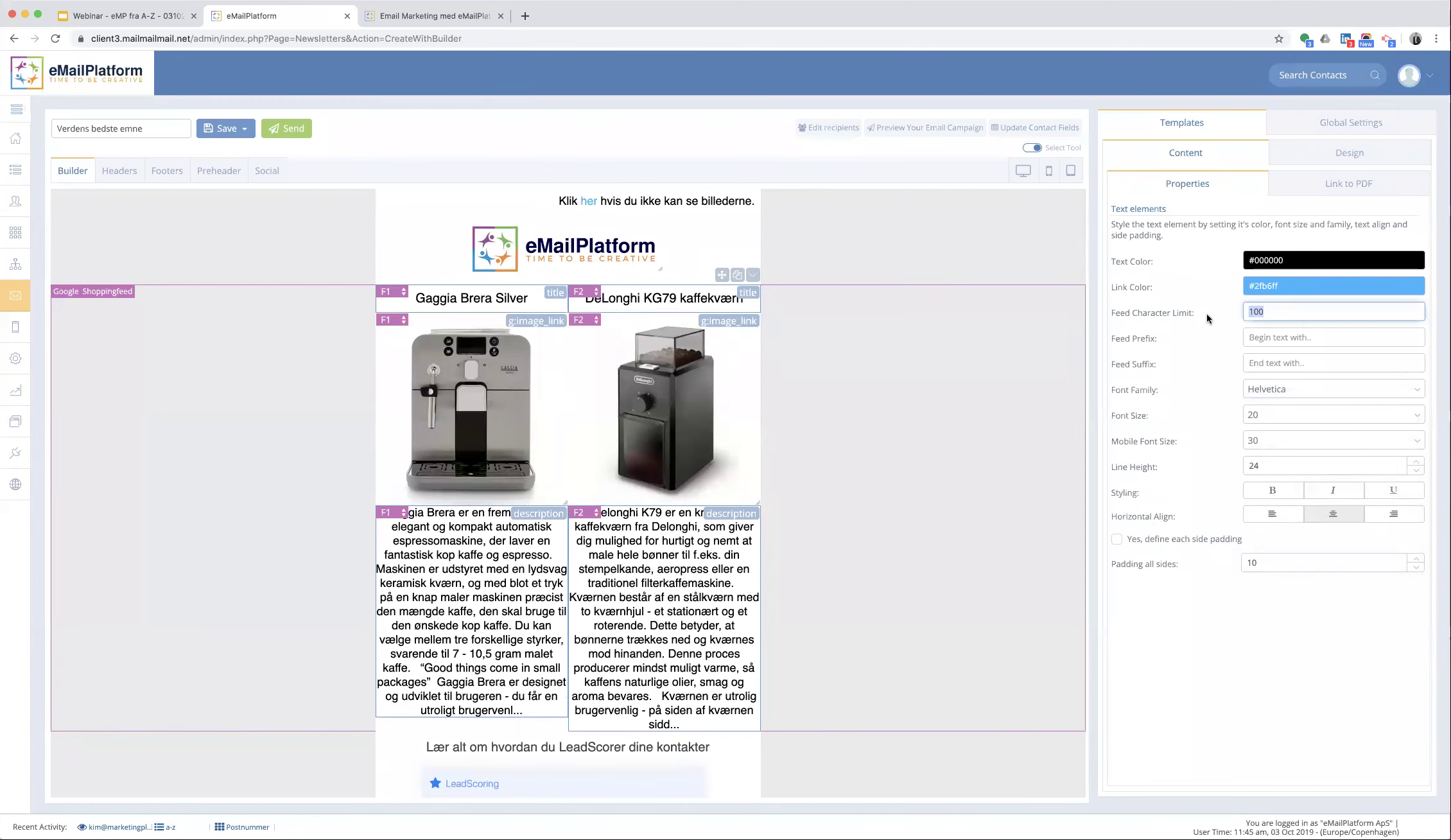
pyautogui.write('22')
pyautogui.press('Tab')
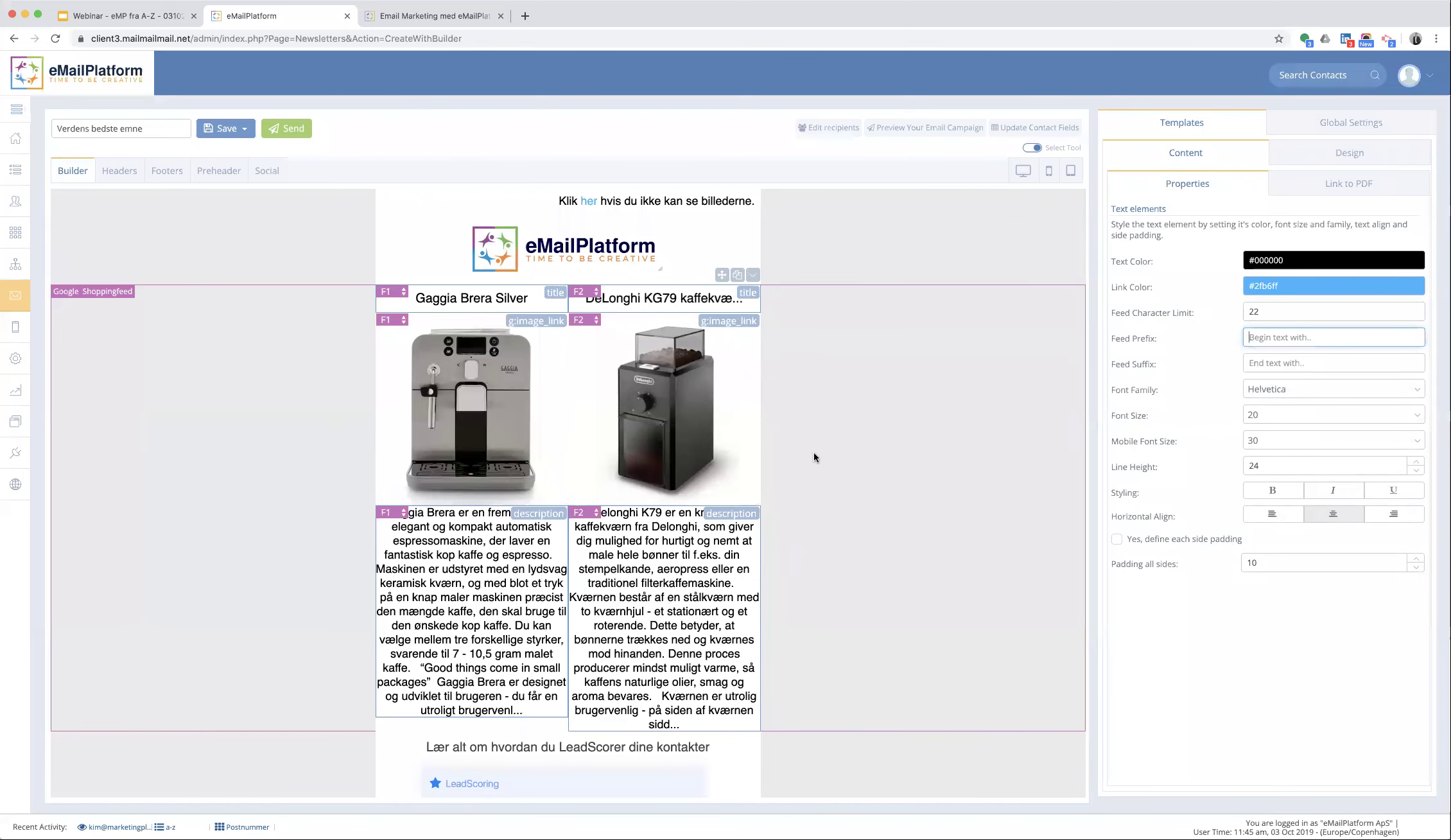
# - Left-align the first description with padding 15, size 14 text and a 140-character limit
pyautogui.click(416, 578)
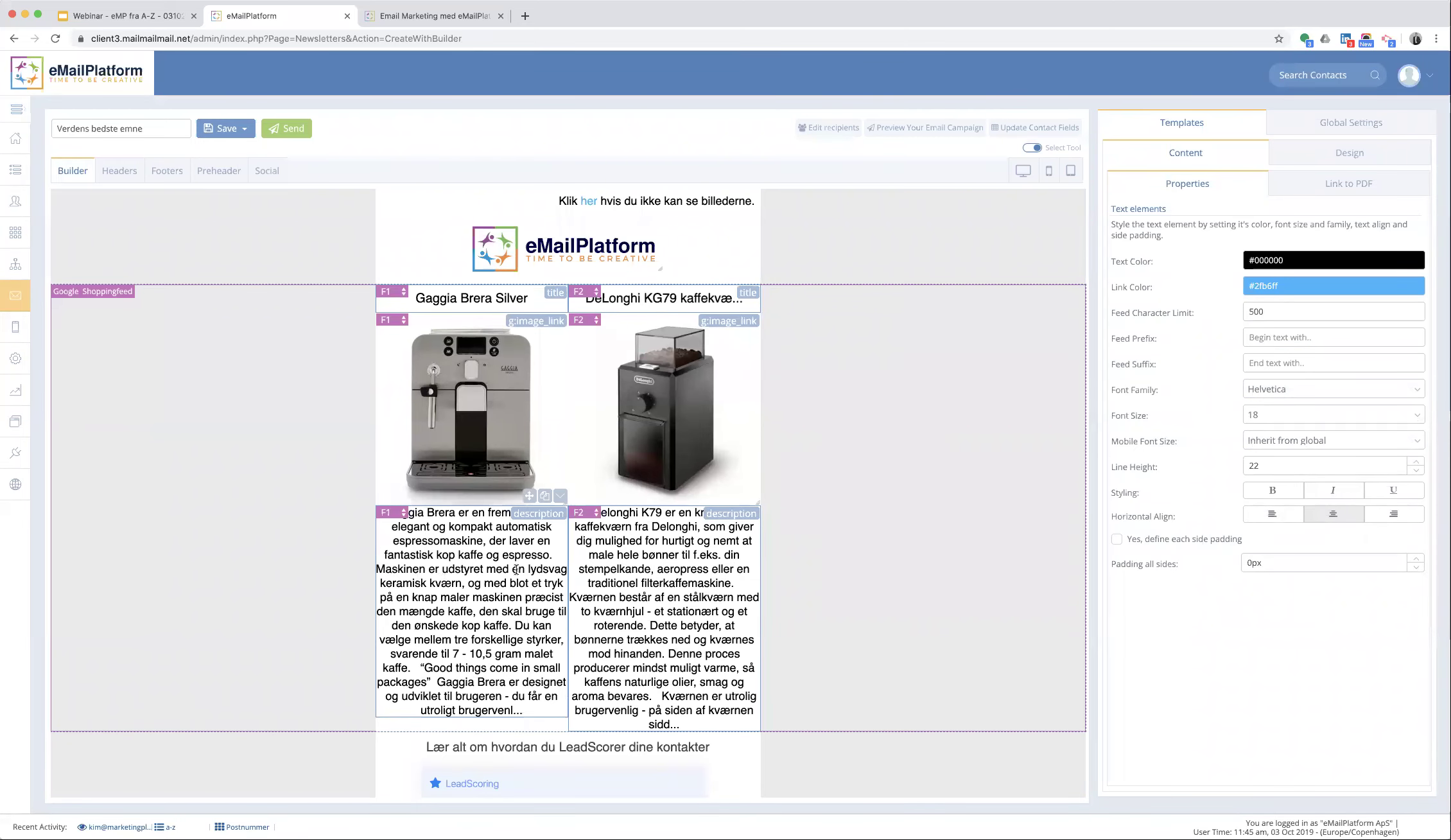
pyautogui.click(1271, 513)
pyautogui.click(1268, 563)
pyautogui.write('15')
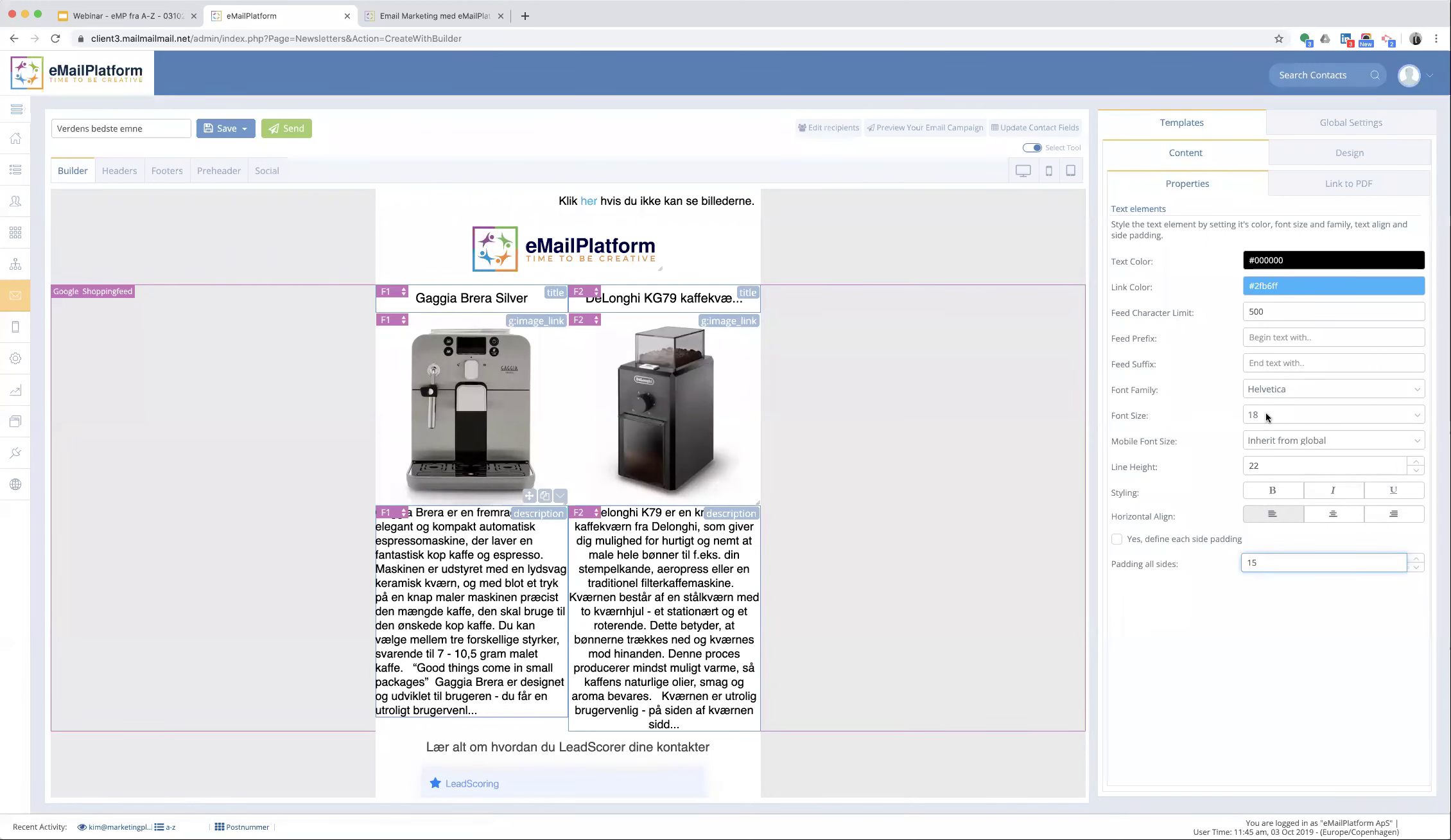
pyautogui.click(1264, 414)
pyautogui.click(1262, 390)
pyautogui.click(1282, 311)
pyautogui.write('140')
pyautogui.press('Tab')
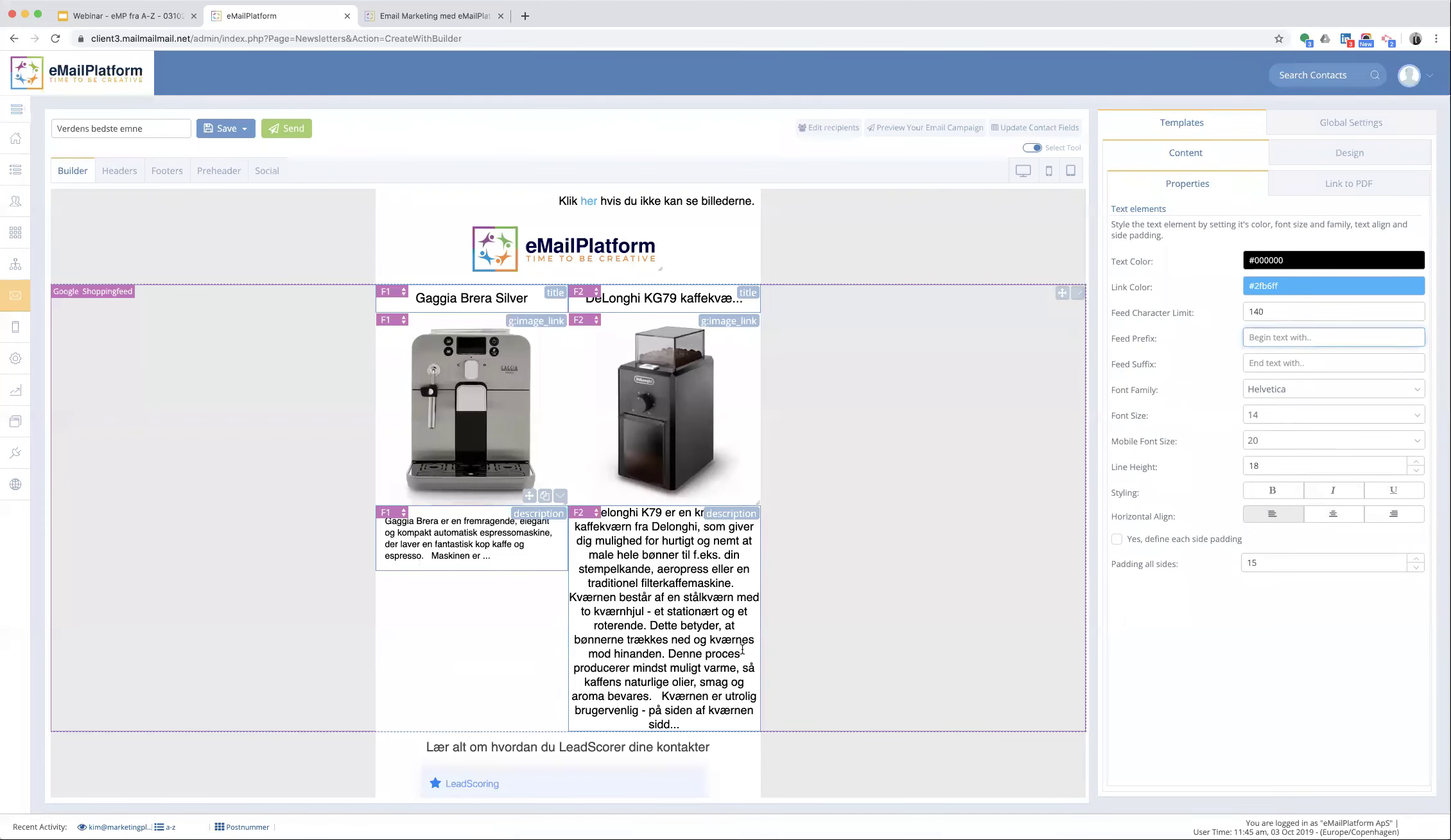
# - Left-align the second description with padding 15, size 14 text and a 140-character limit
pyautogui.click(626, 600)
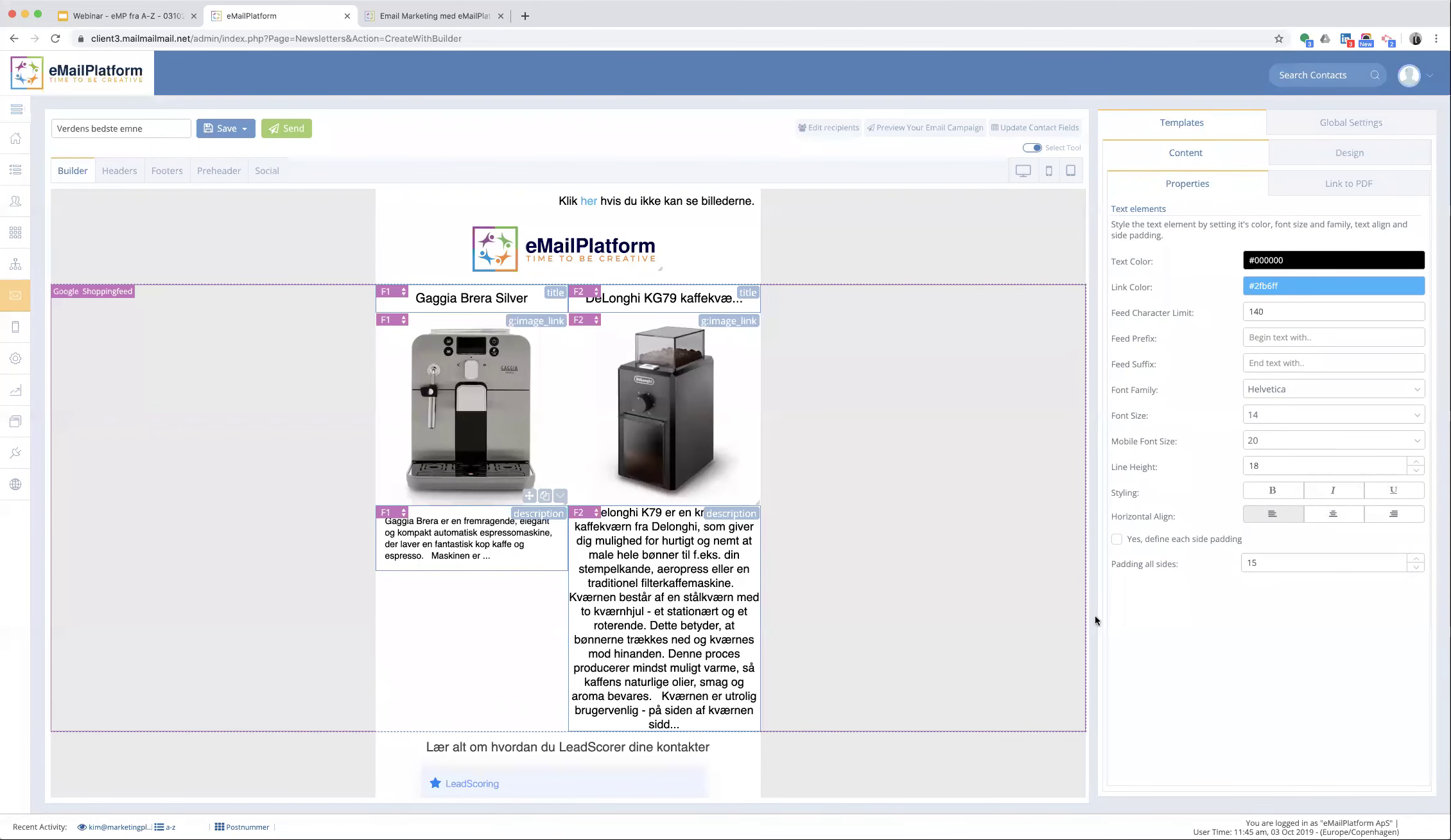
pyautogui.doubleClick(1281, 564)
pyautogui.write('15')
pyautogui.click(1271, 513)
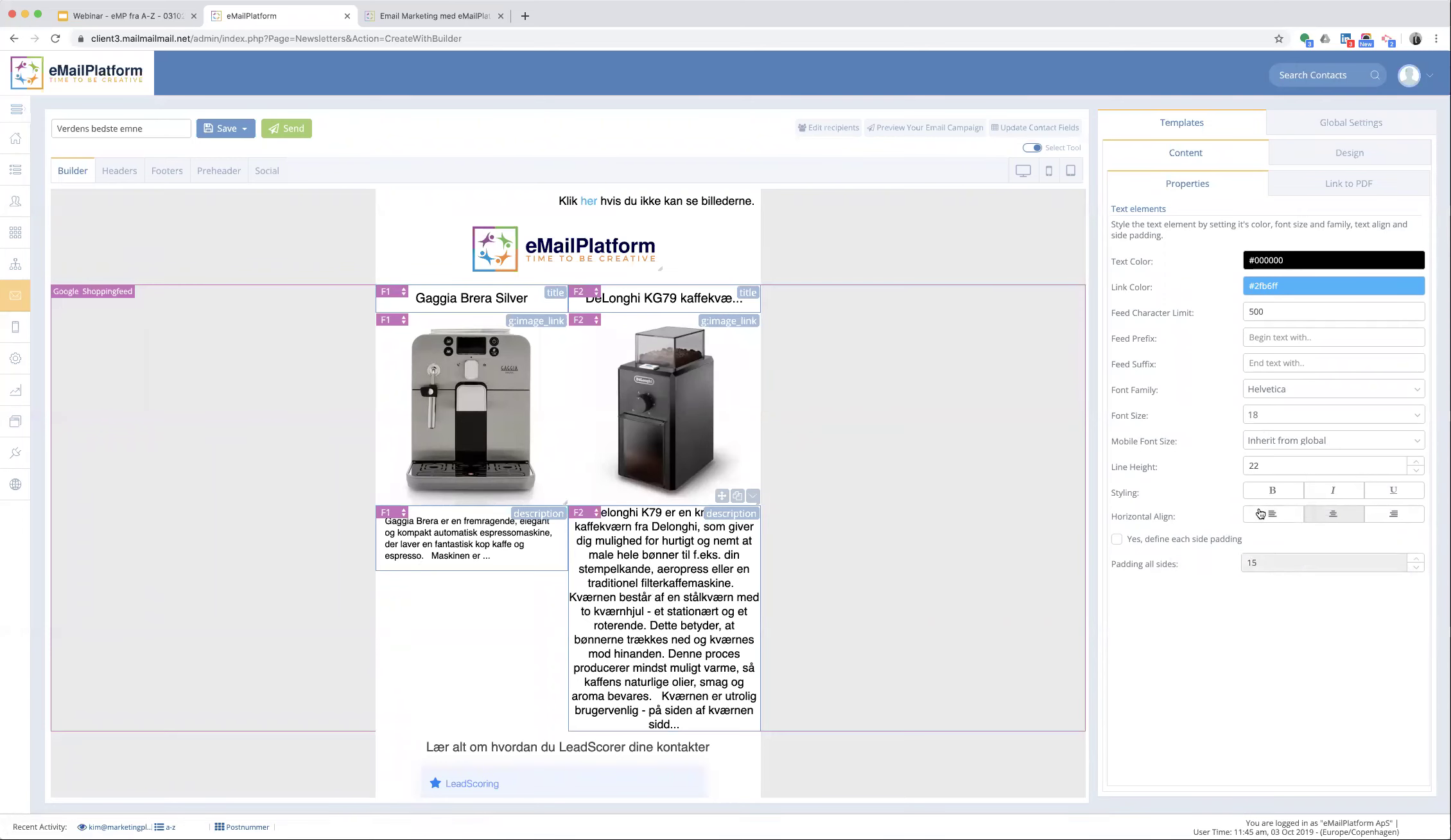
pyautogui.click(1259, 417)
pyautogui.click(1261, 368)
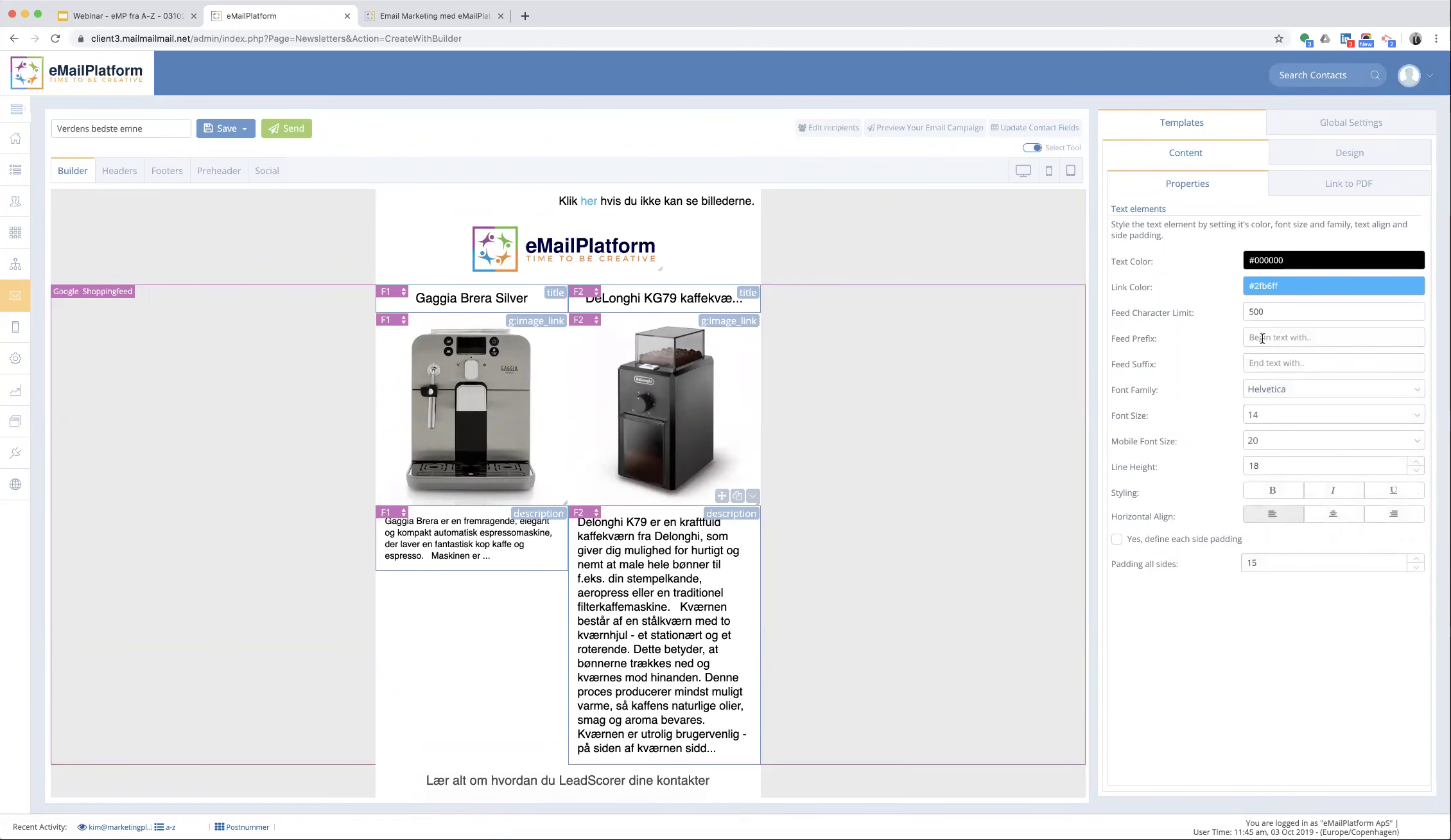
pyautogui.doubleClick(1278, 313)
pyautogui.write('140')
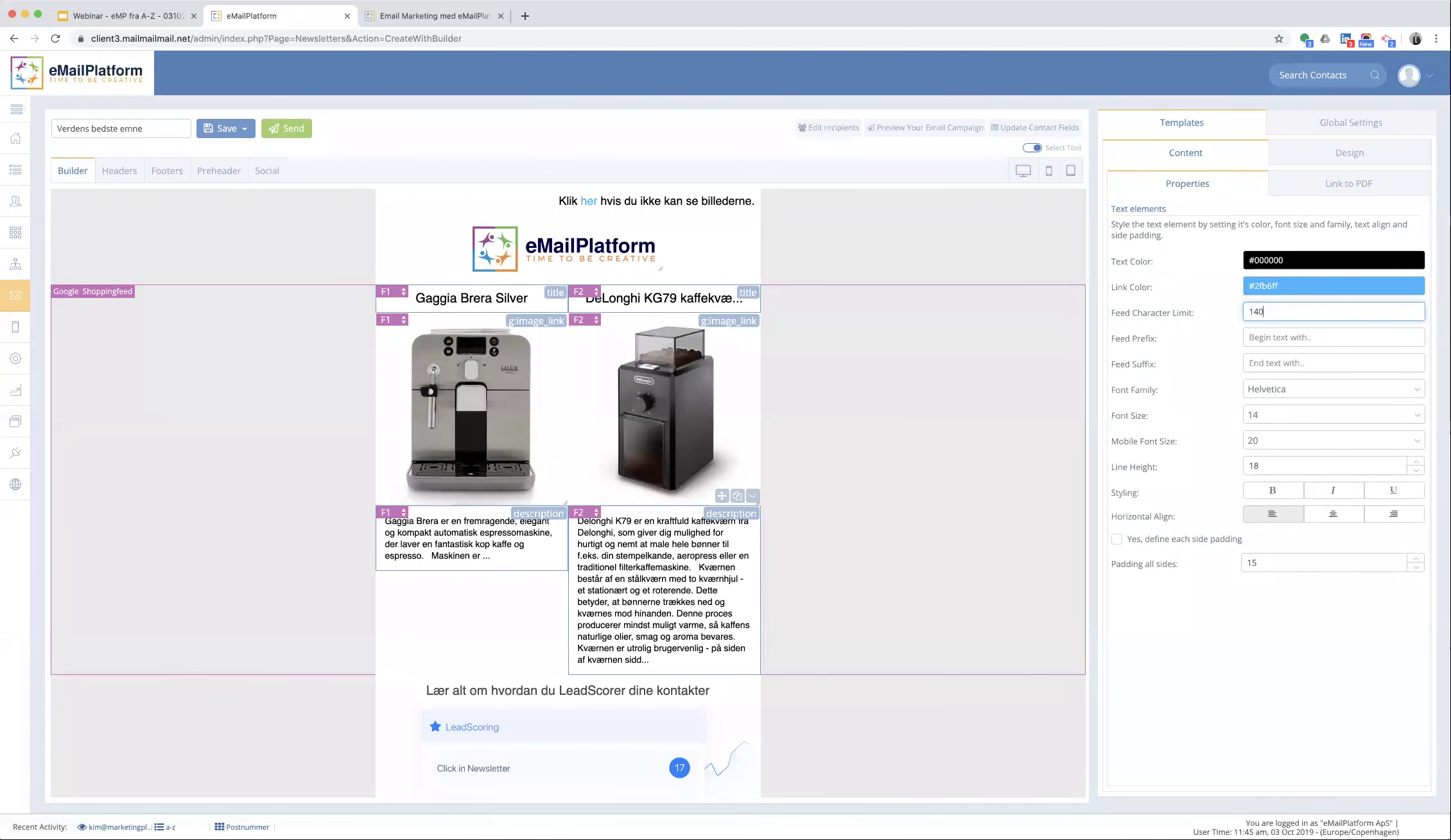
pyautogui.press('Tab')
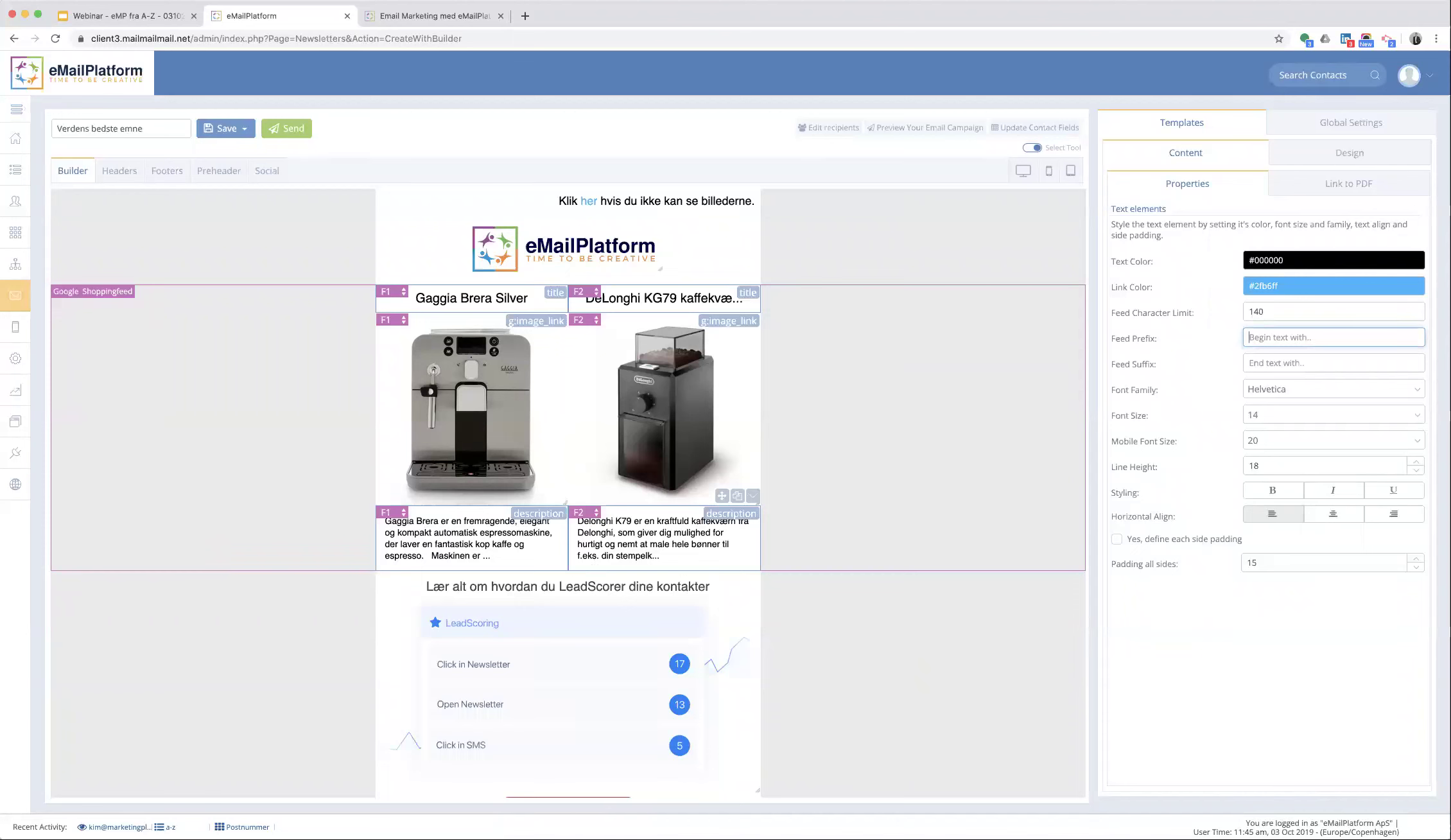
# - Link the feed block's elements through the 'link' field, pick a keytag, and show the Selector thumbnails
pyautogui.click(1059, 276)
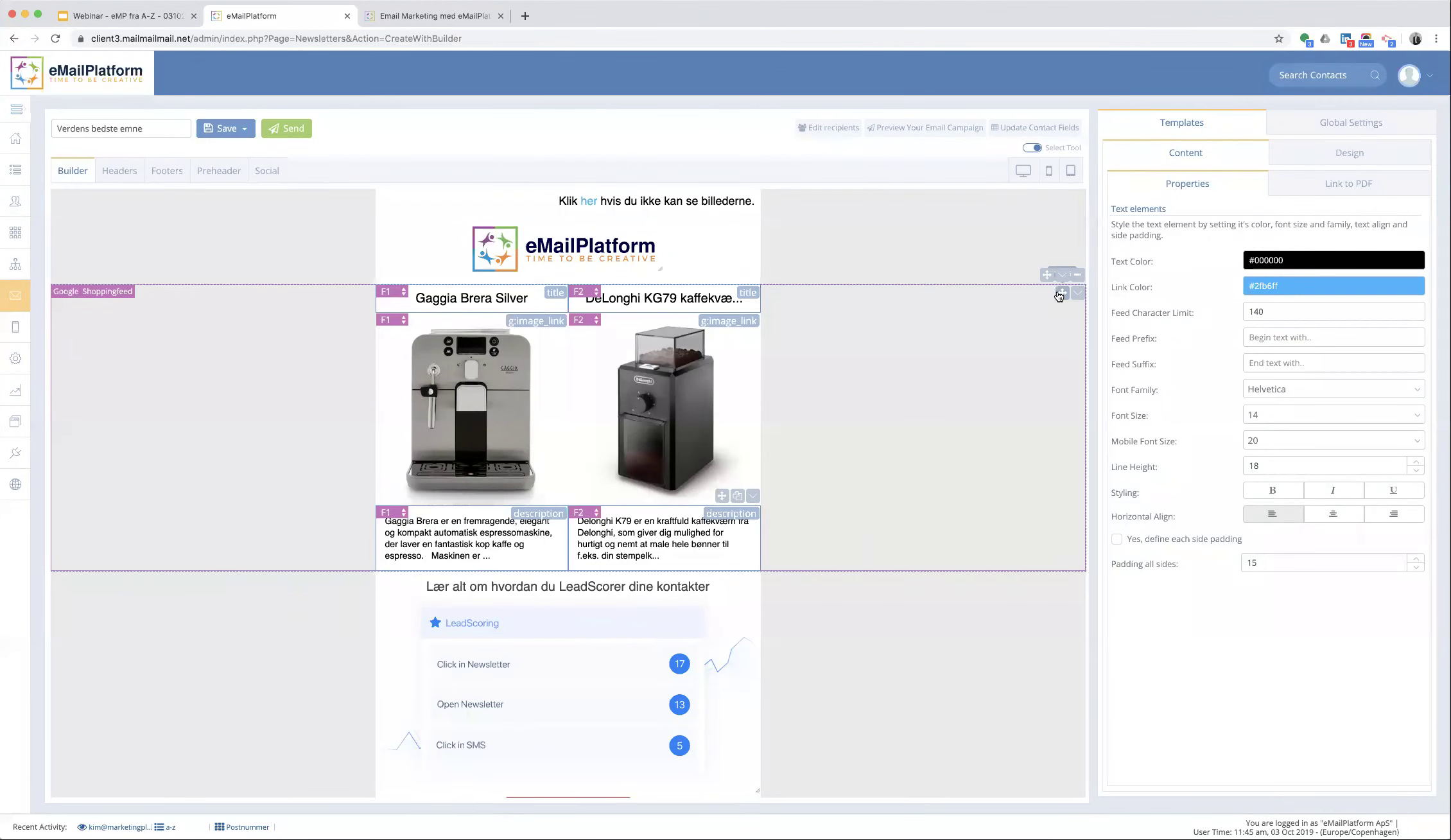
pyautogui.click(1062, 275)
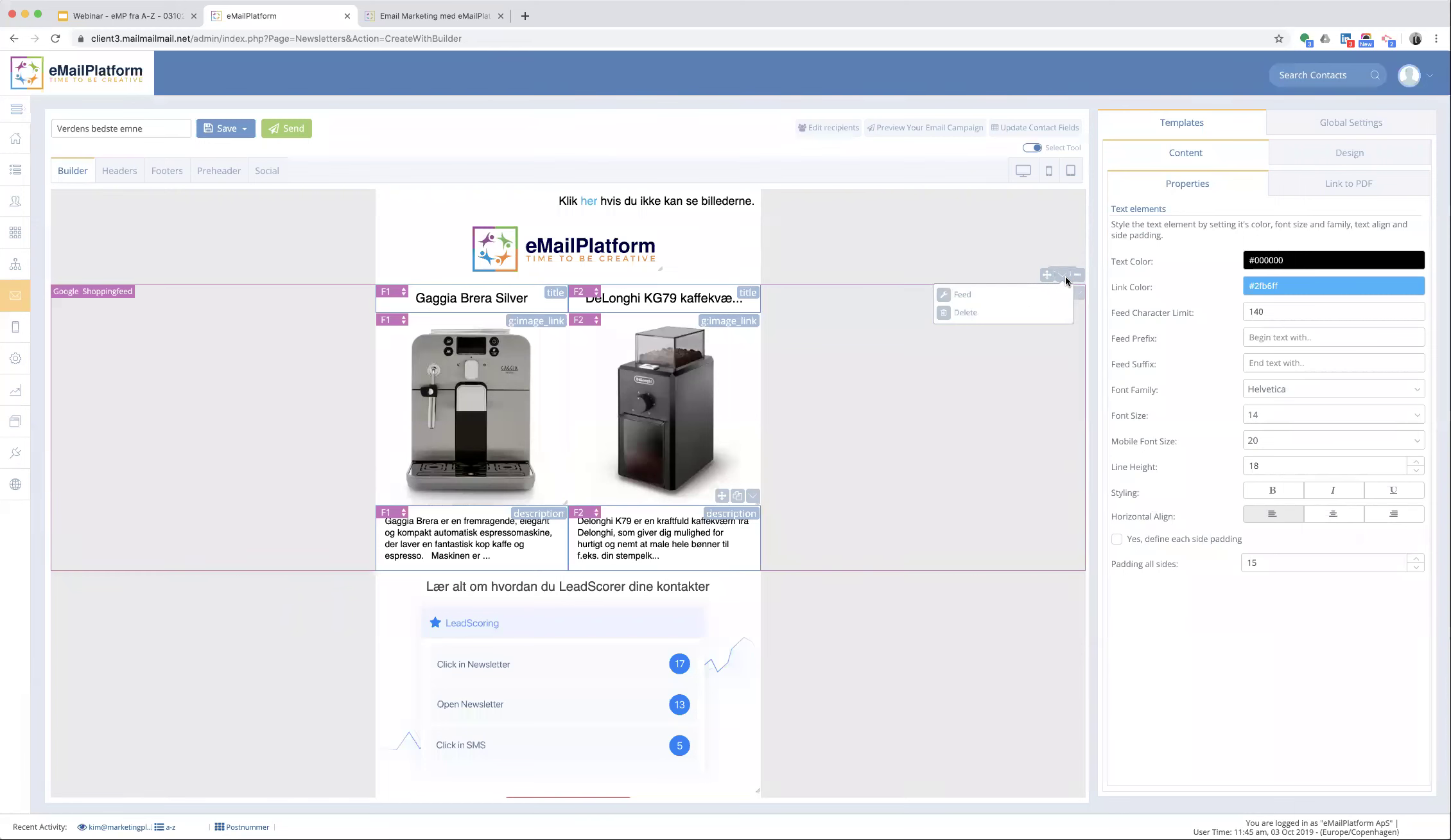
pyautogui.click(963, 294)
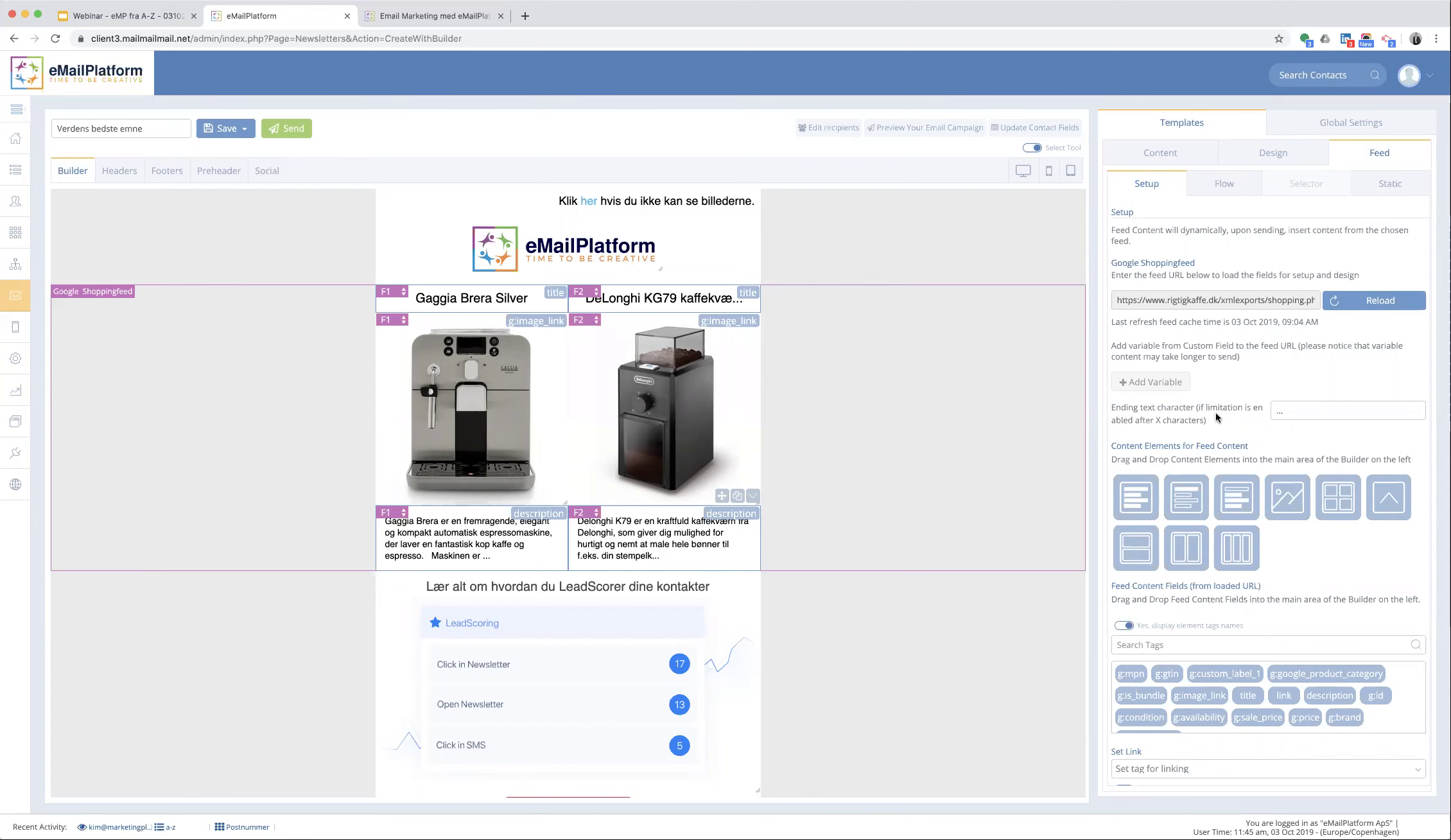
pyautogui.scroll(-5, 1215, 413)
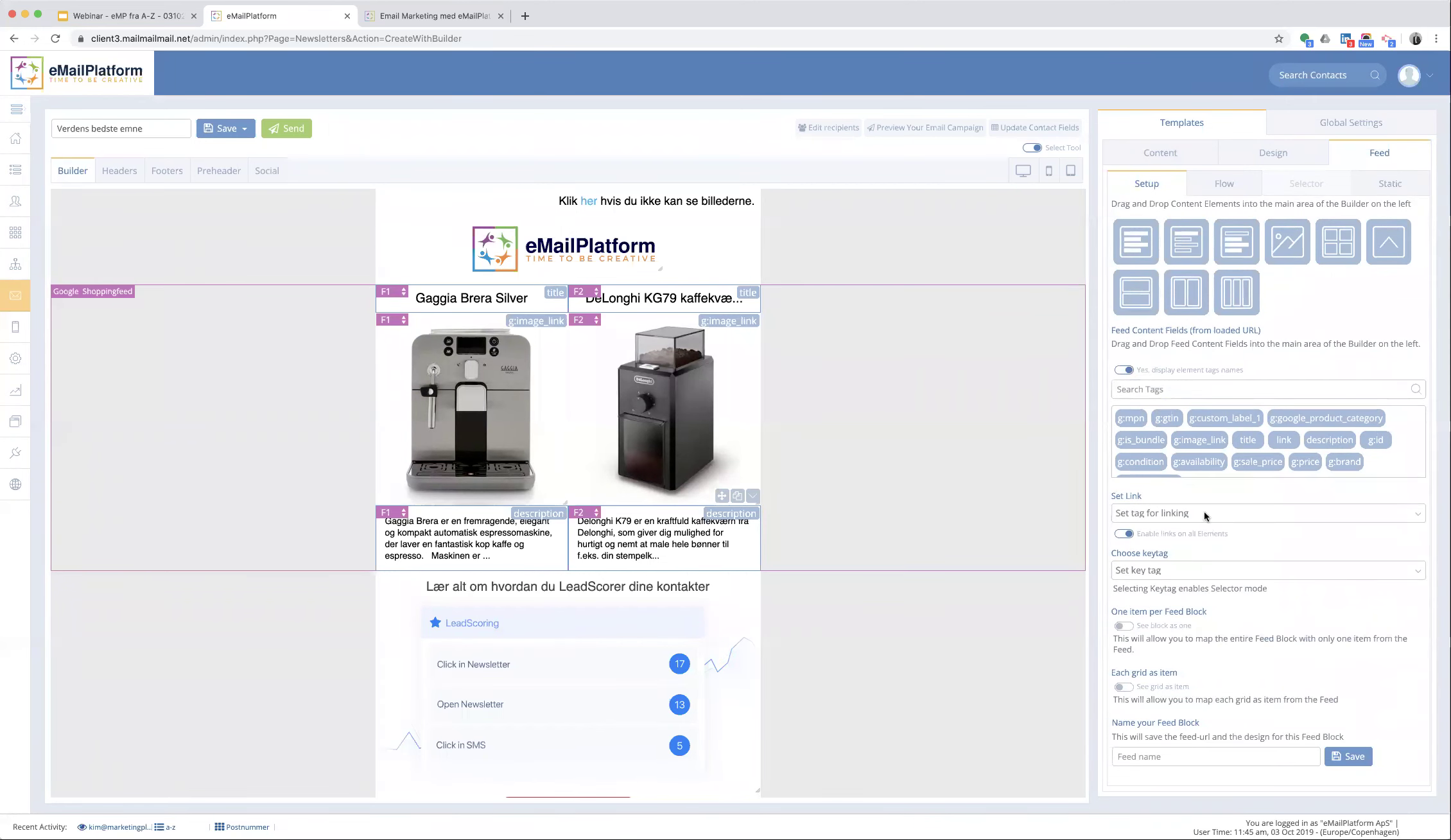
pyautogui.click(1202, 514)
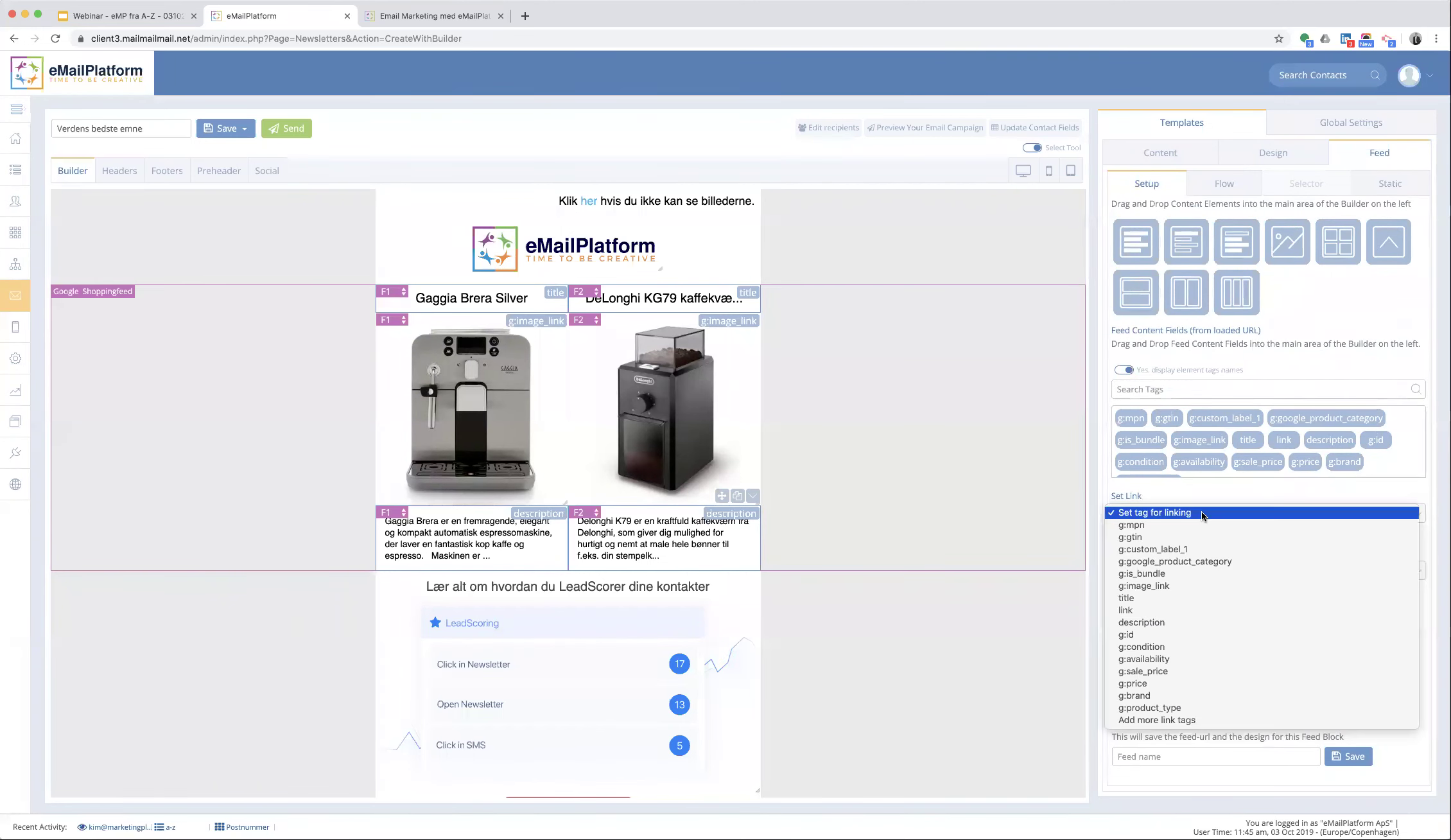
pyautogui.click(1187, 611)
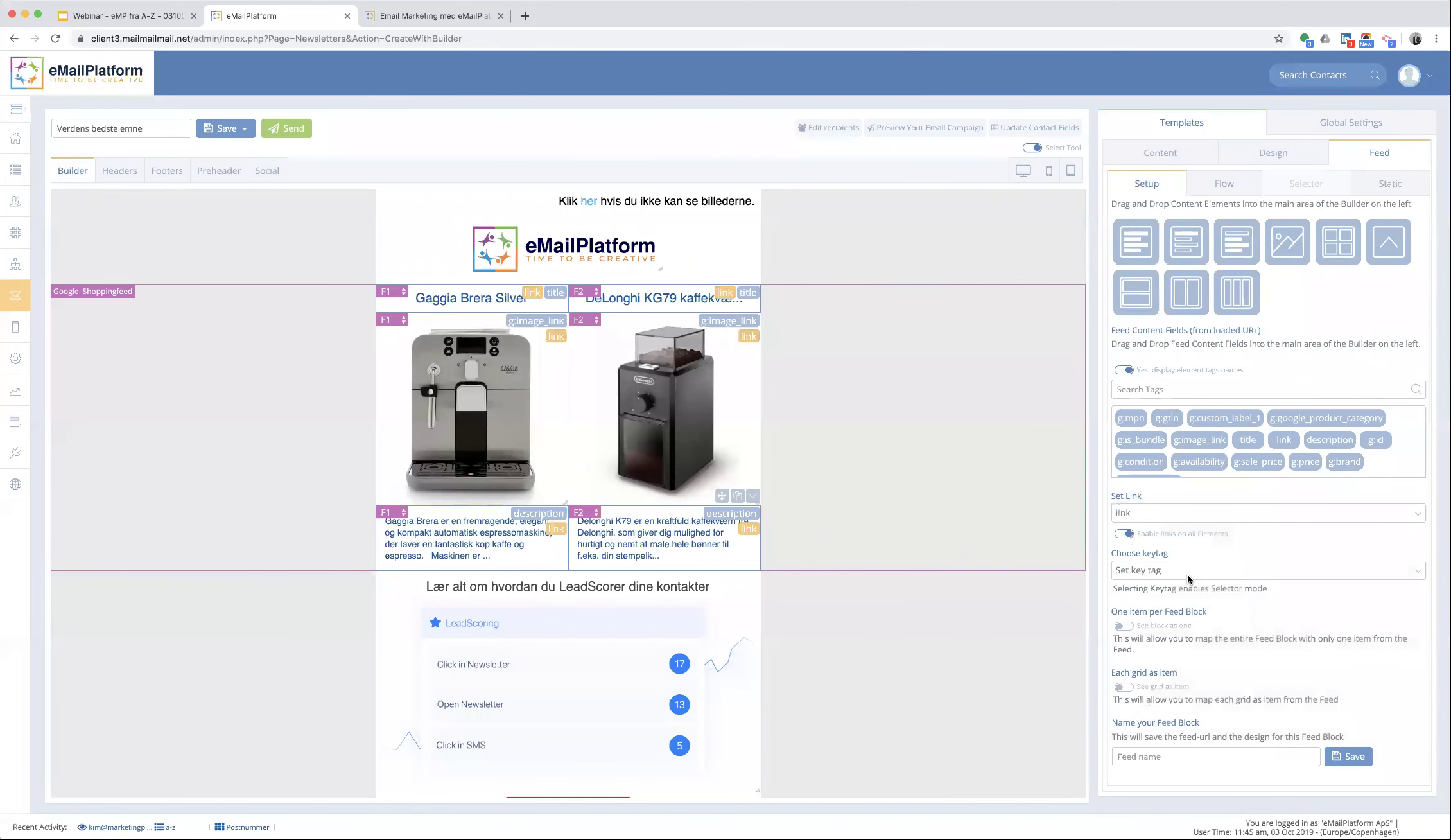
pyautogui.click(1187, 573)
pyautogui.click(1177, 684)
pyautogui.click(1307, 184)
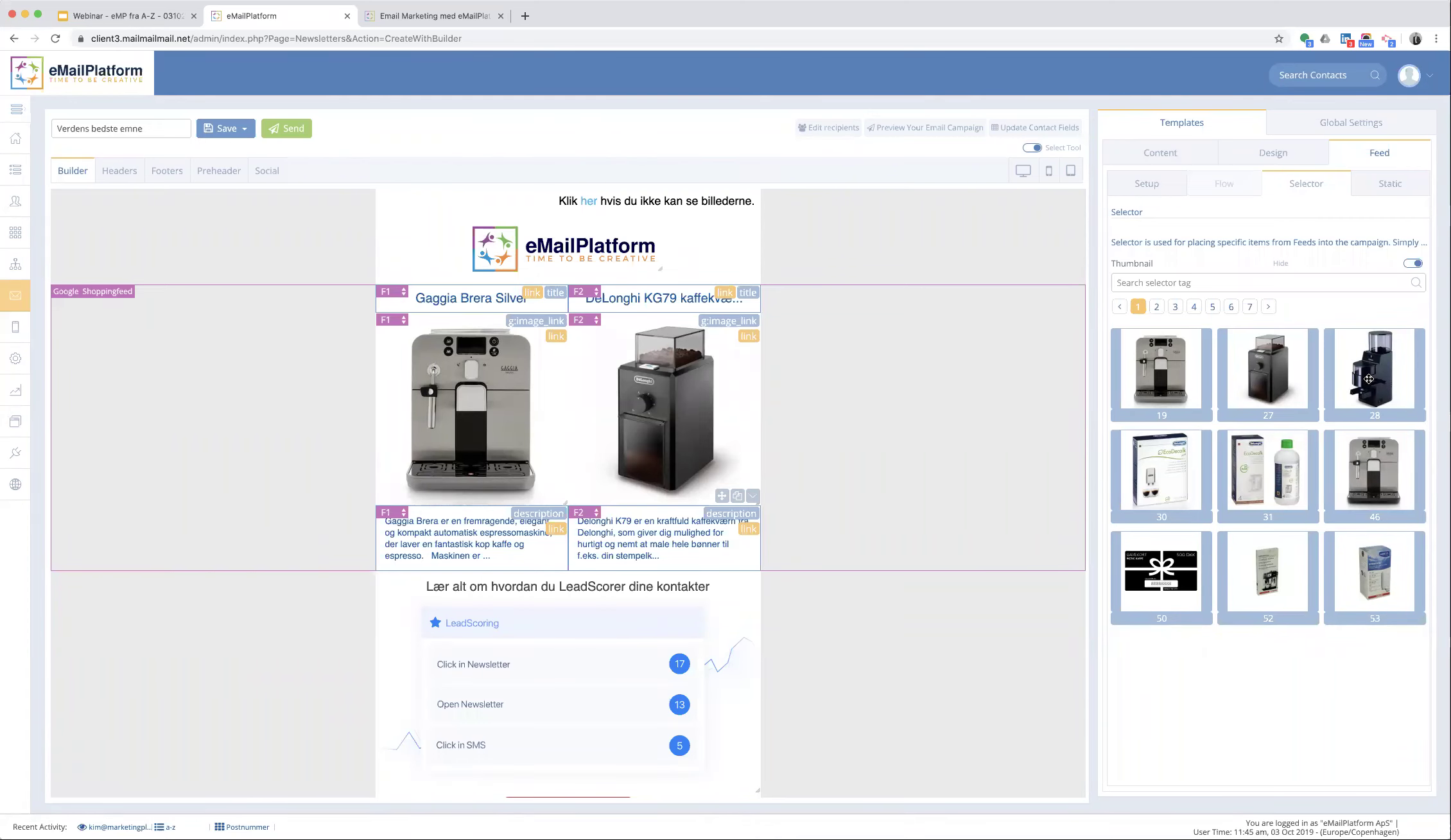
# - Drag product thumbnail 28, the Gaggia MDF Espressokværn, into the second product column
pyautogui.moveTo(1368, 379); pyautogui.dragTo(674, 385)
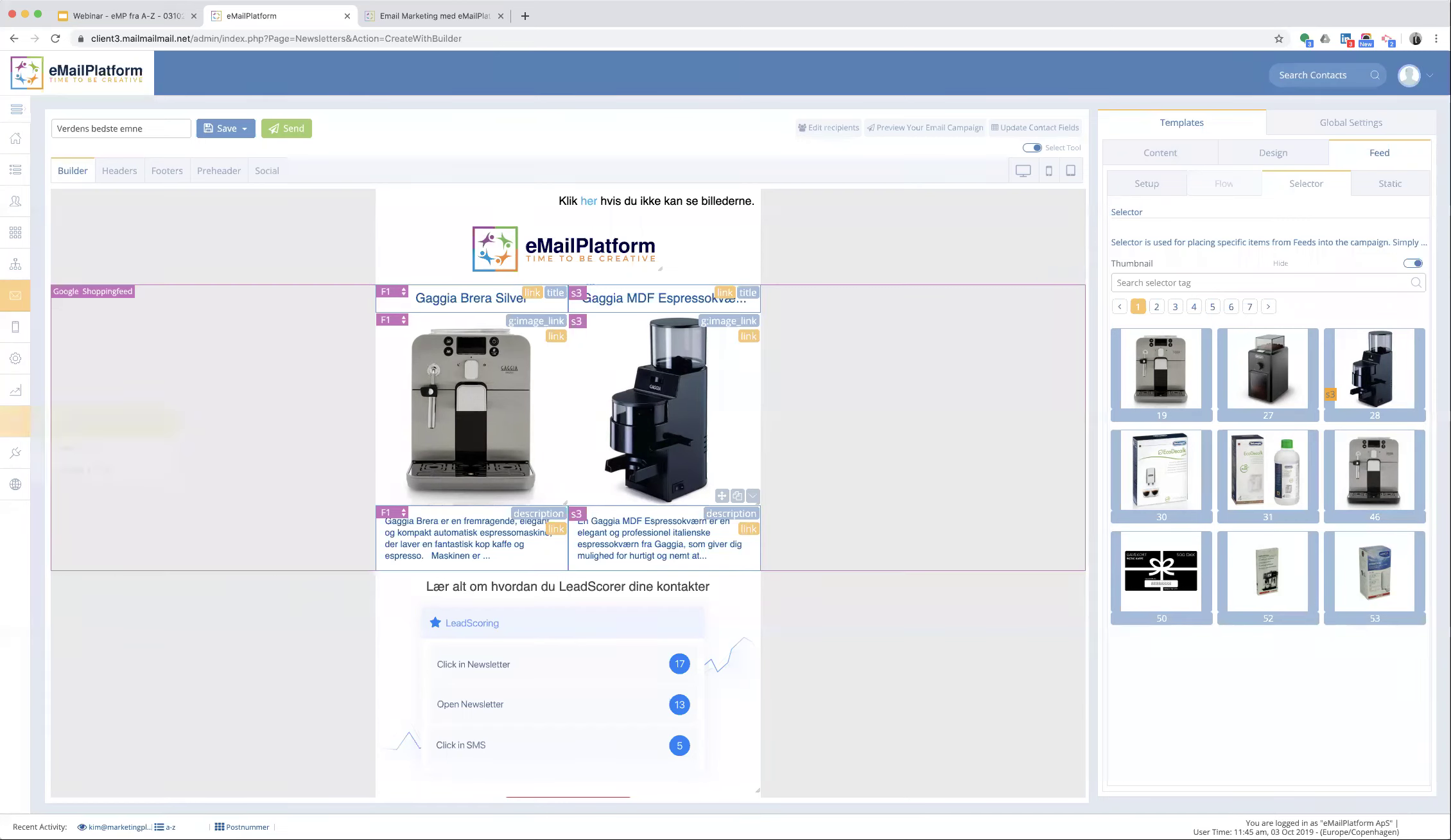
# - Leave the newsletter for FlowBuilder and create a new flow for the test contact list
pyautogui.moveTo(12, 365)
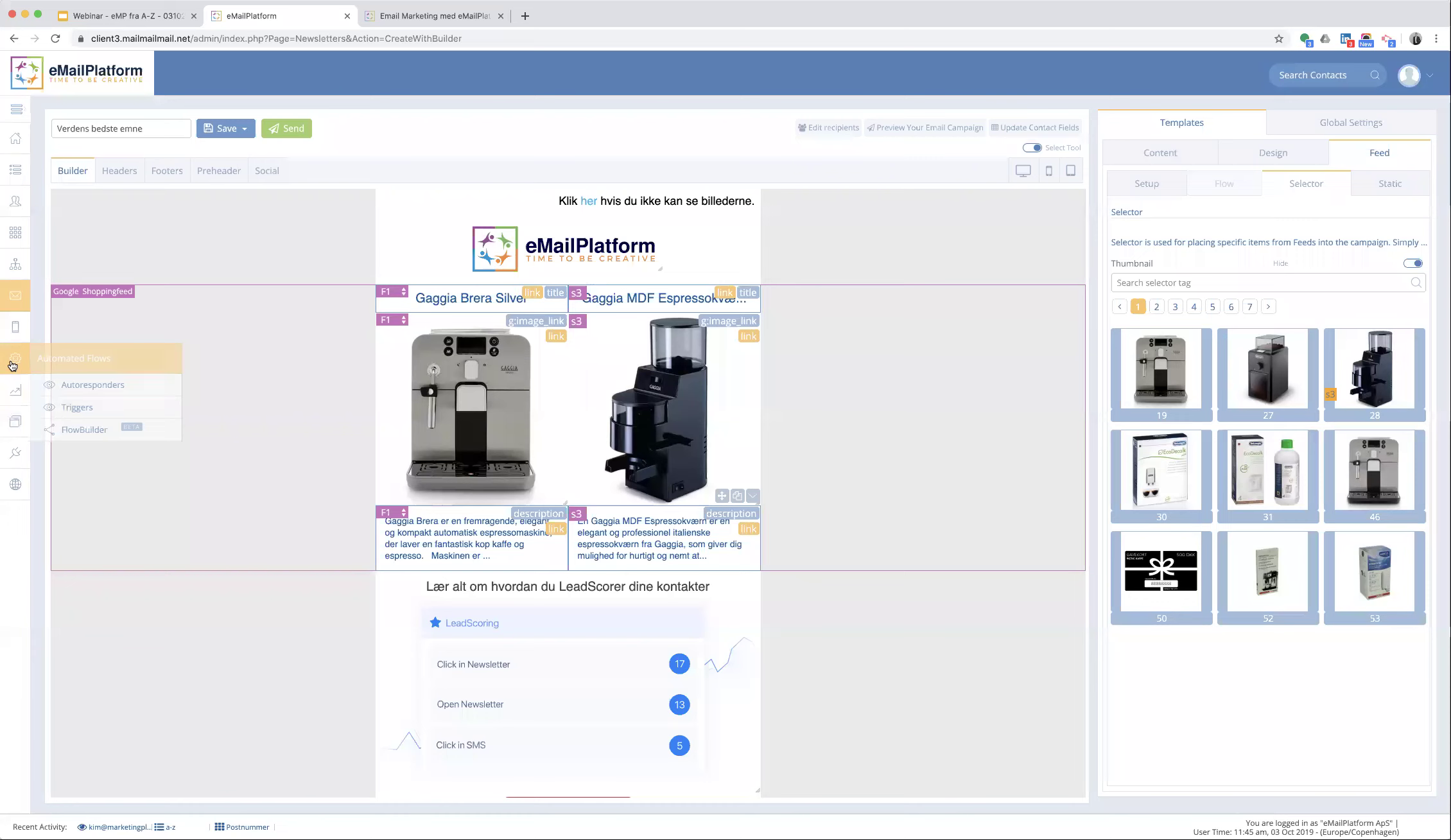
pyautogui.click(86, 429)
pyautogui.click(725, 212)
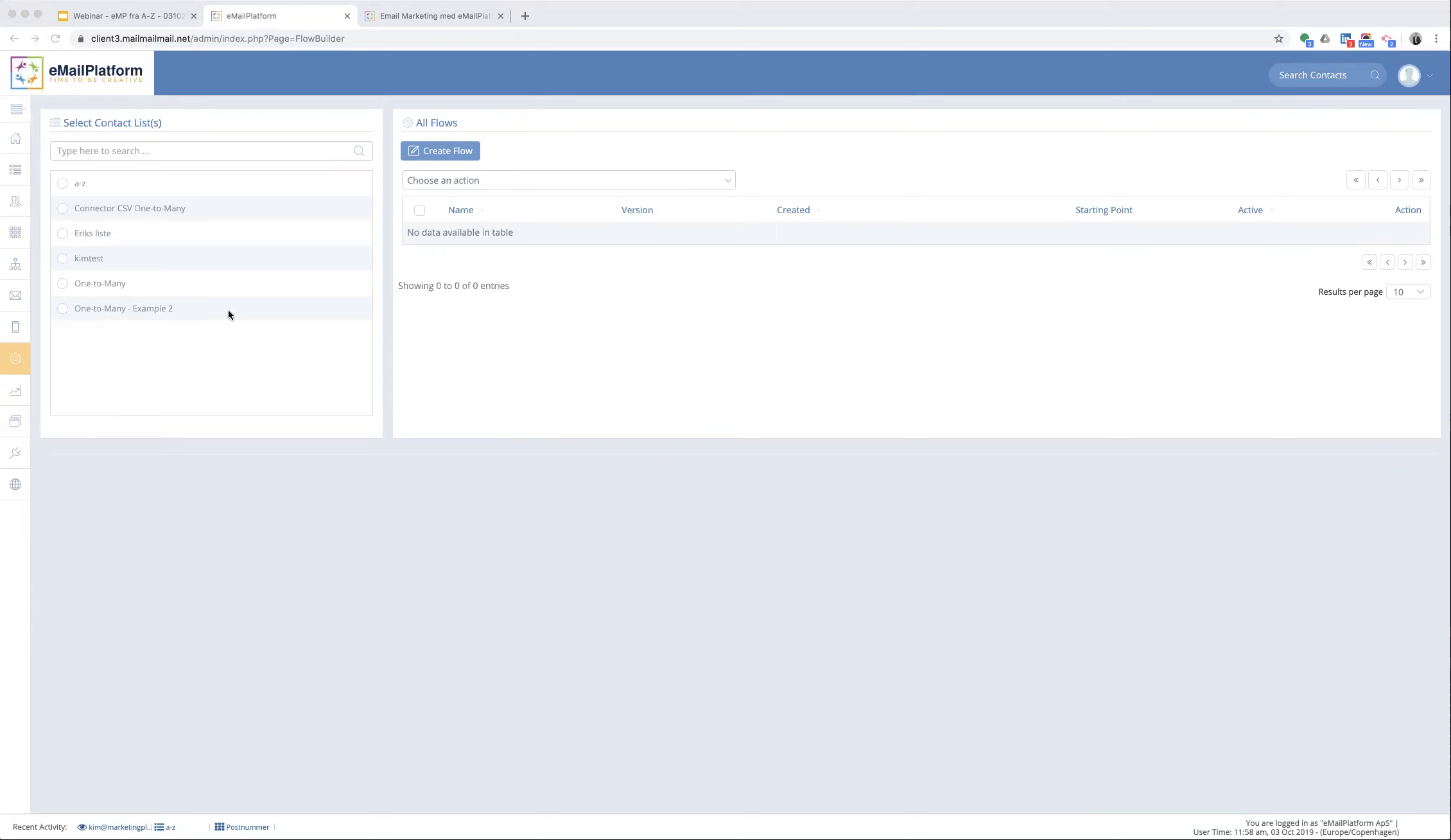
pyautogui.click(64, 259)
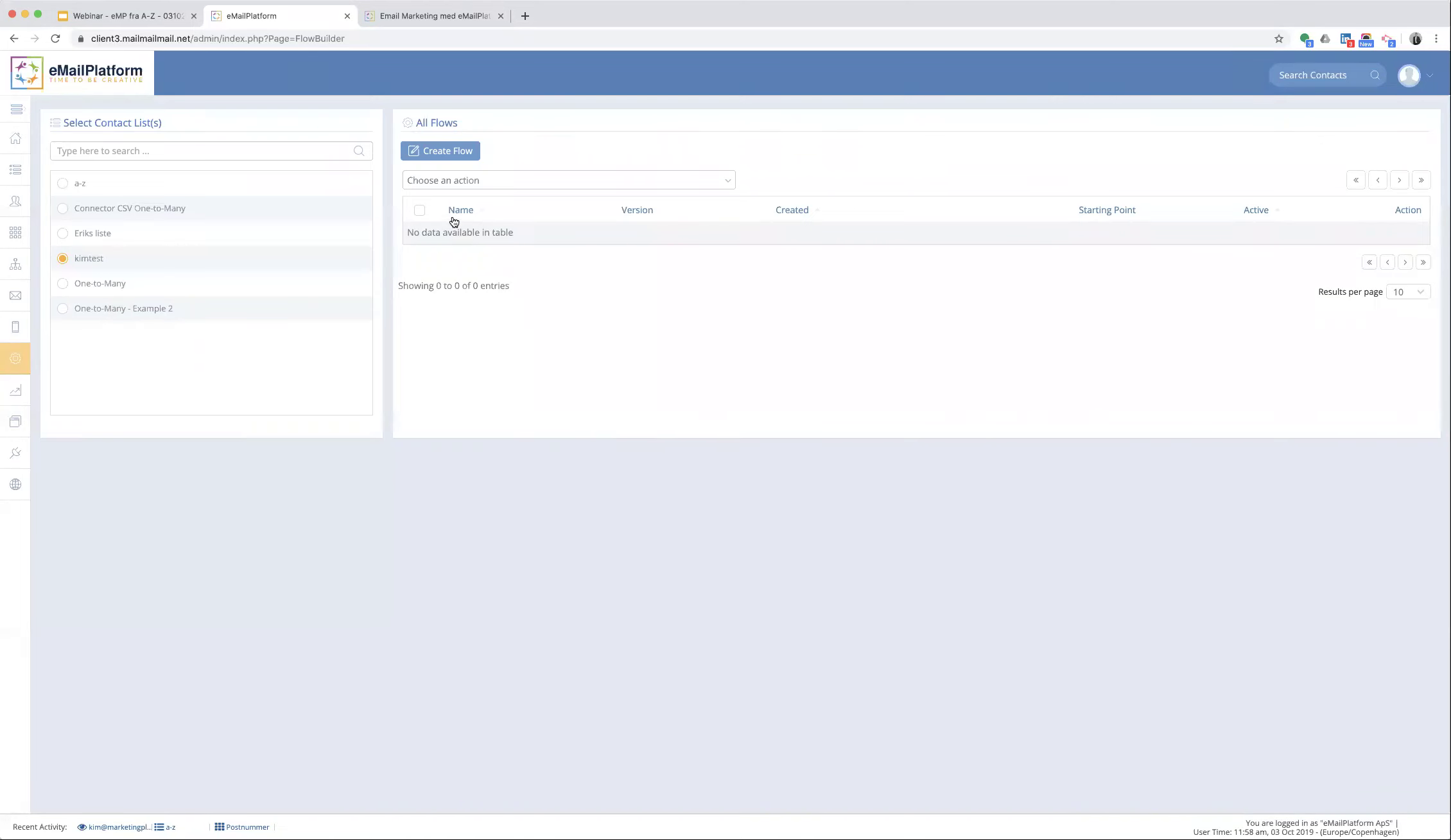
pyautogui.click(447, 158)
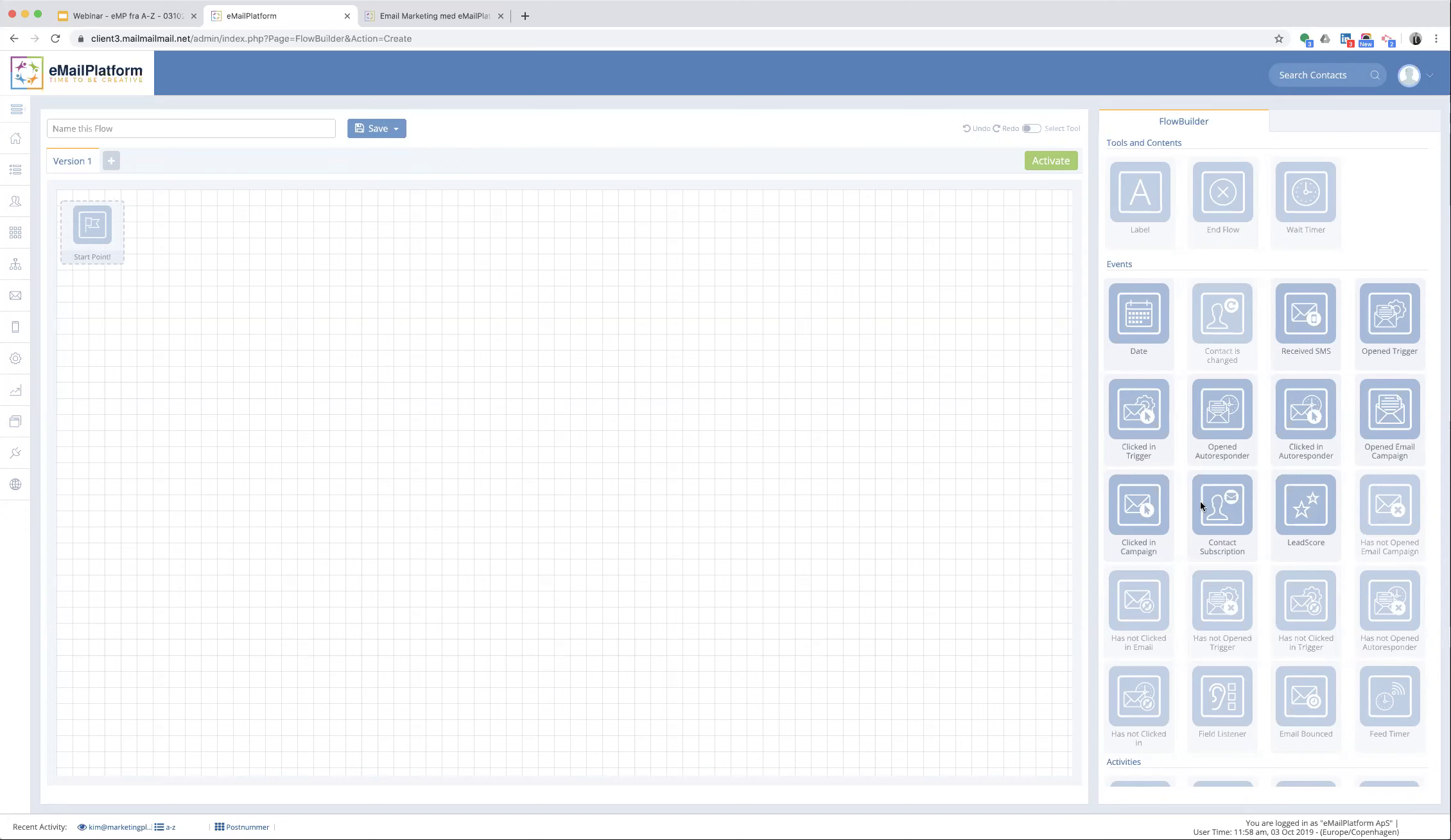
# - Set Contact Subscription as the flow's start trigger, limited to Webform sign-ups, and apply it
pyautogui.moveTo(1222, 504); pyautogui.dragTo(95, 239)
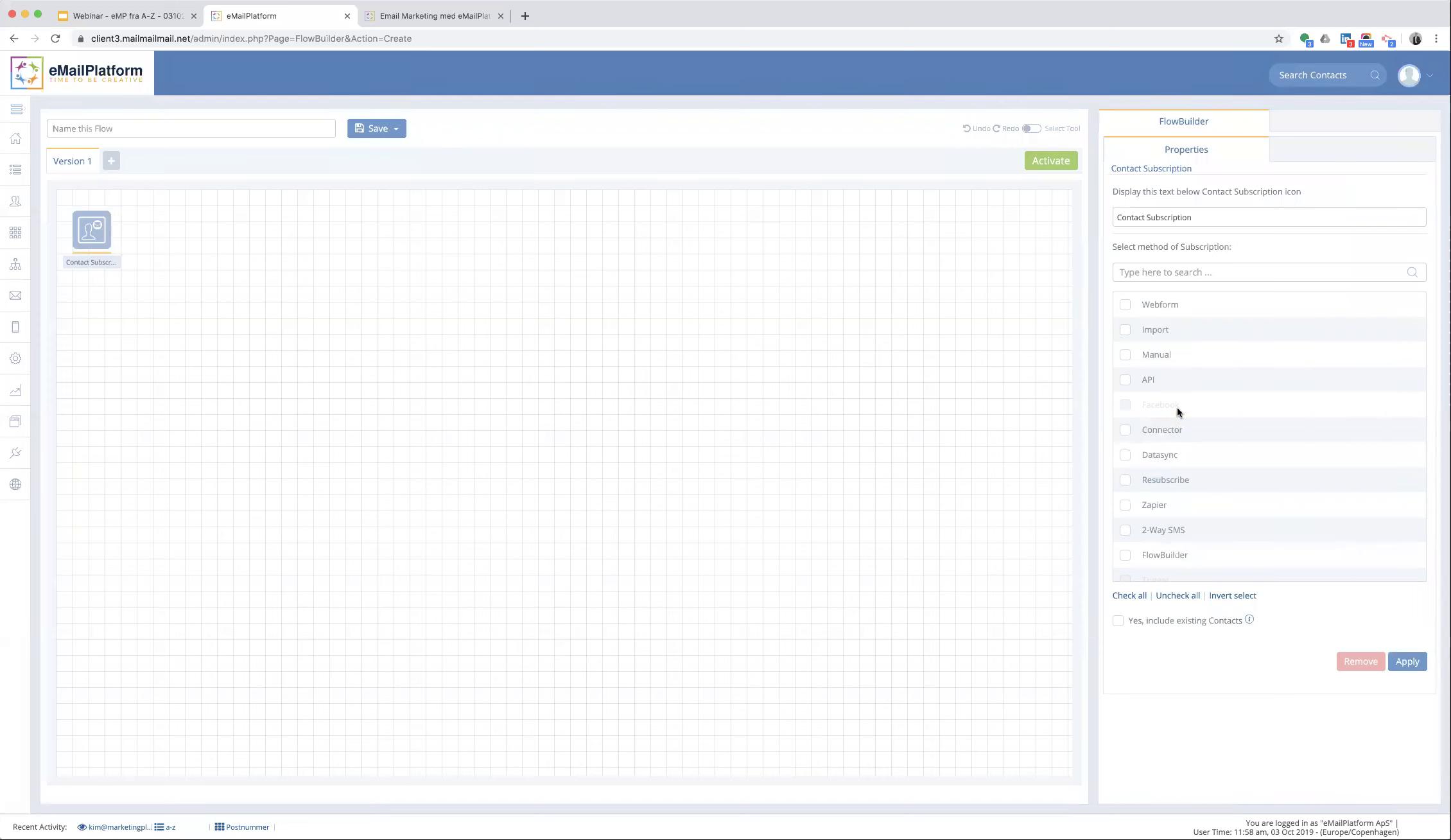
pyautogui.click(1161, 309)
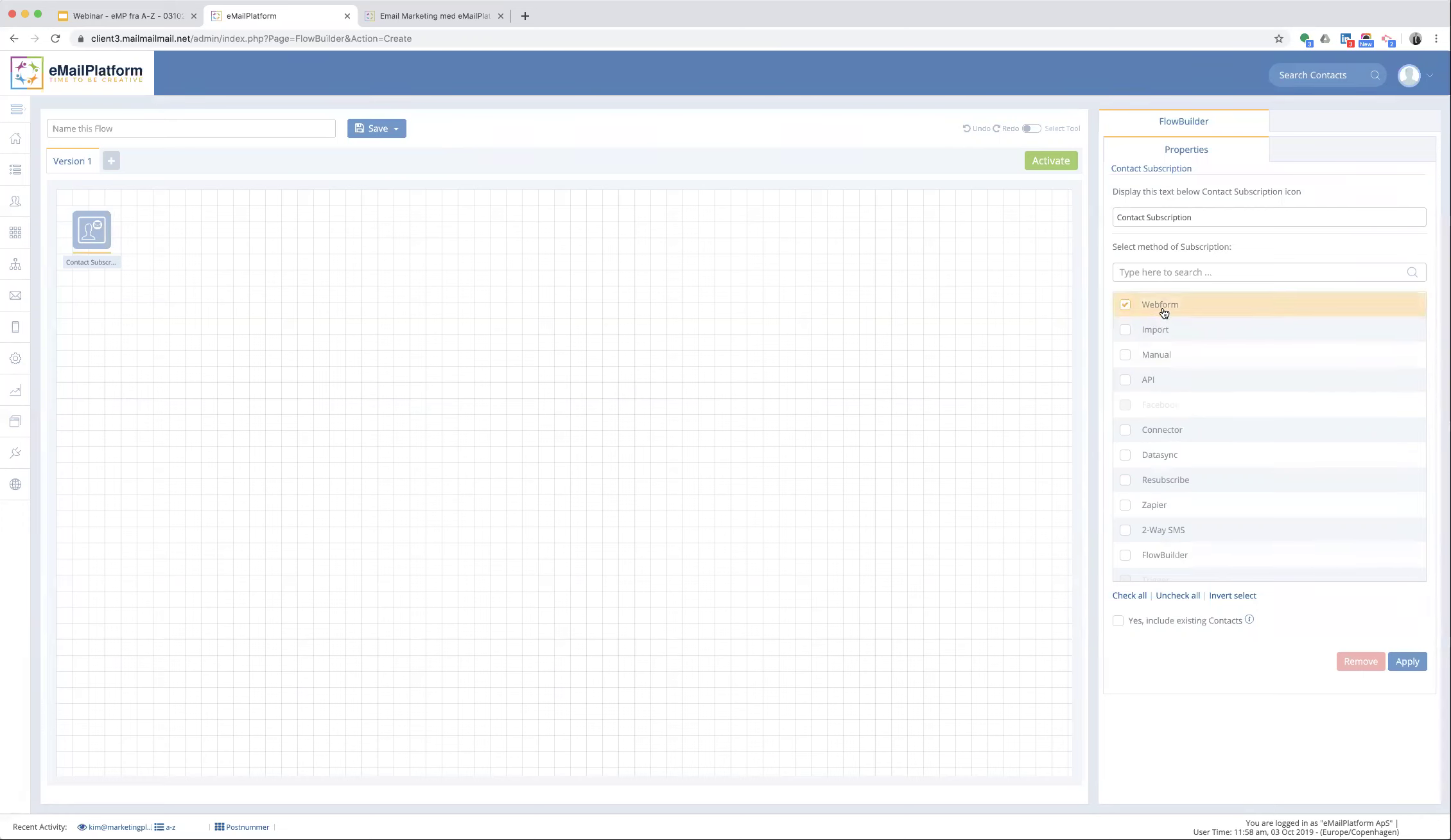
pyautogui.click(1406, 661)
pyautogui.click(1407, 661)
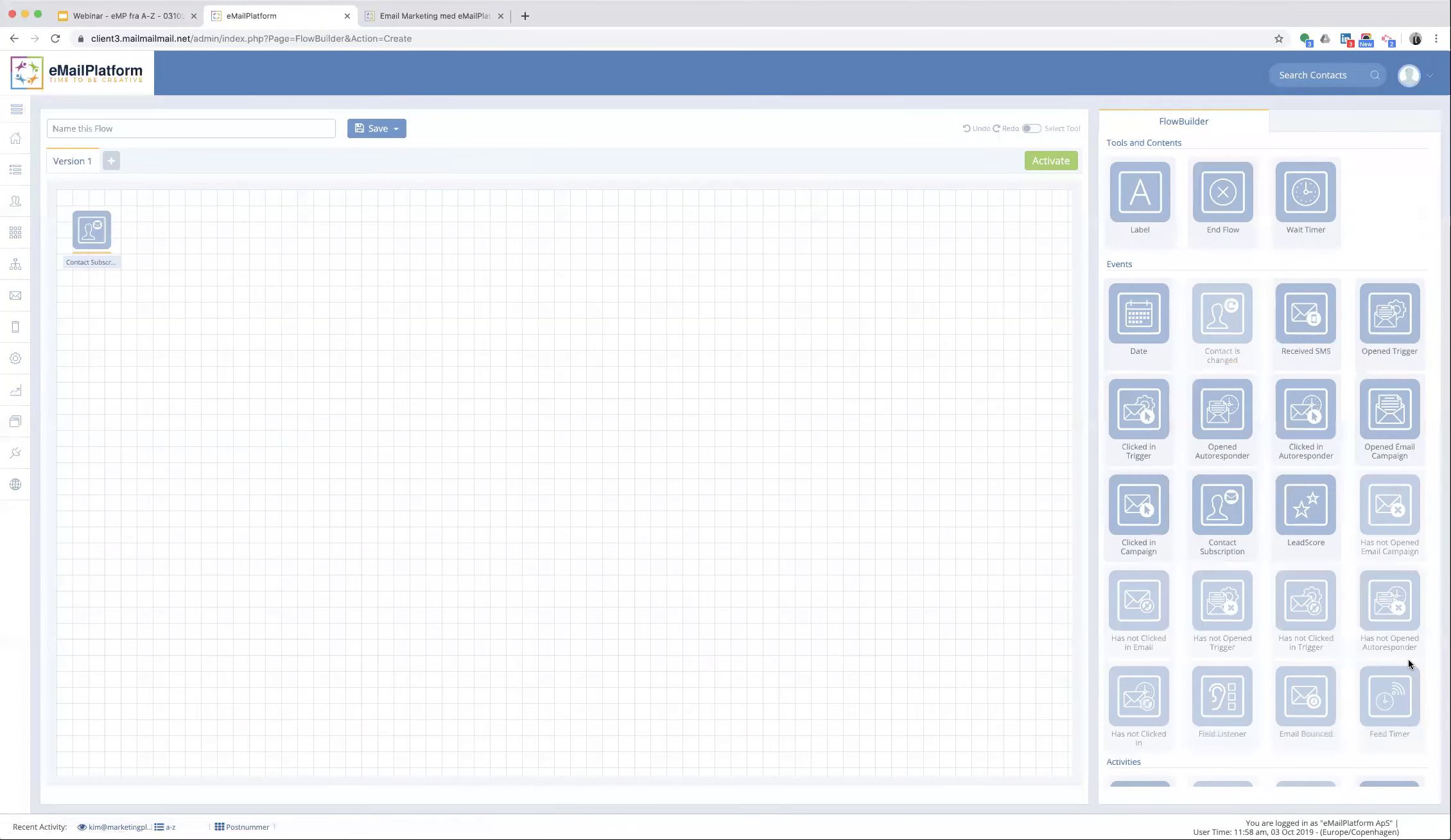
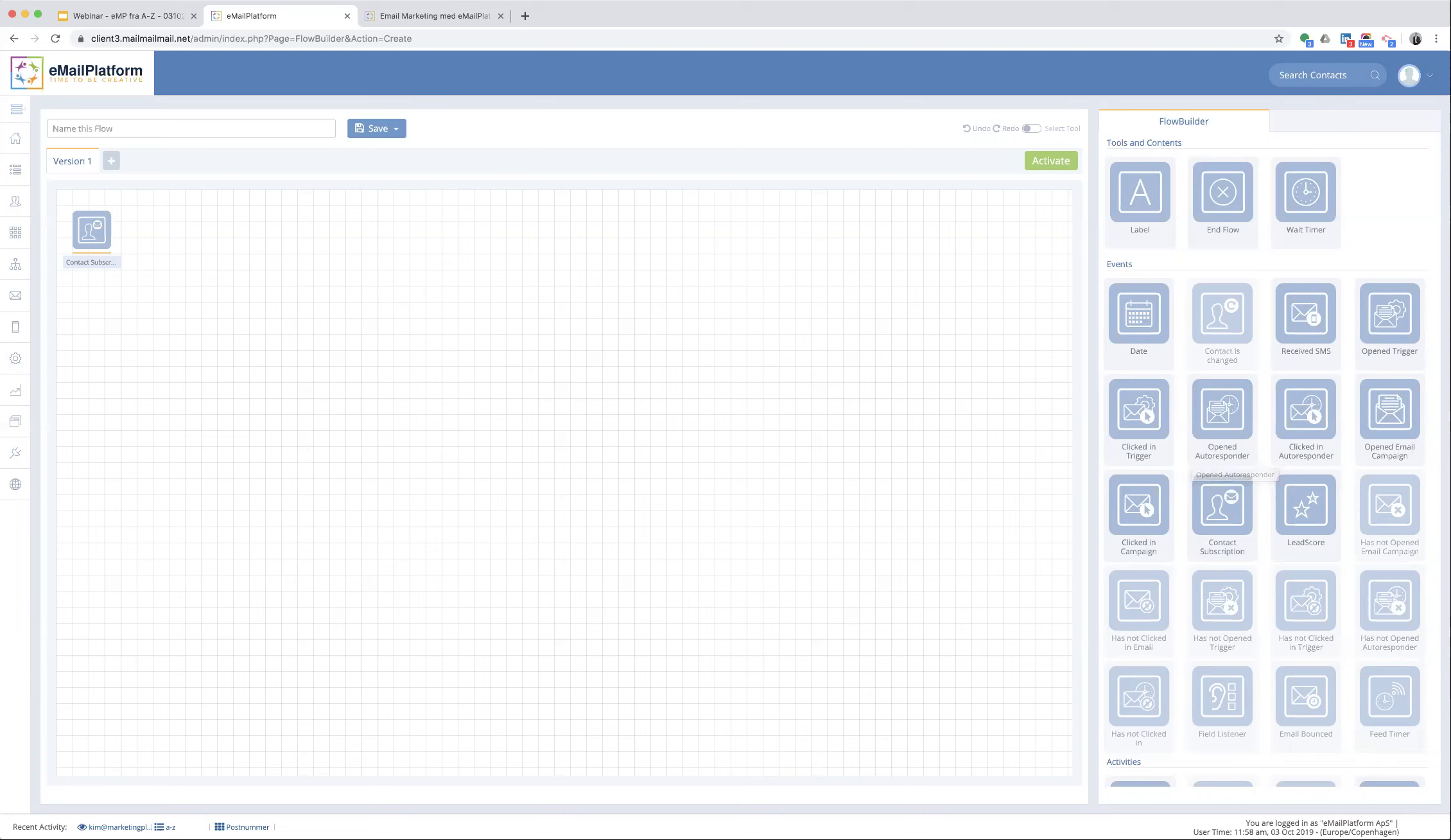
# - Place a Wait Timer after Contact Subscription, set it to 1 hour and apply it
pyautogui.moveTo(1300, 192); pyautogui.dragTo(167, 244)
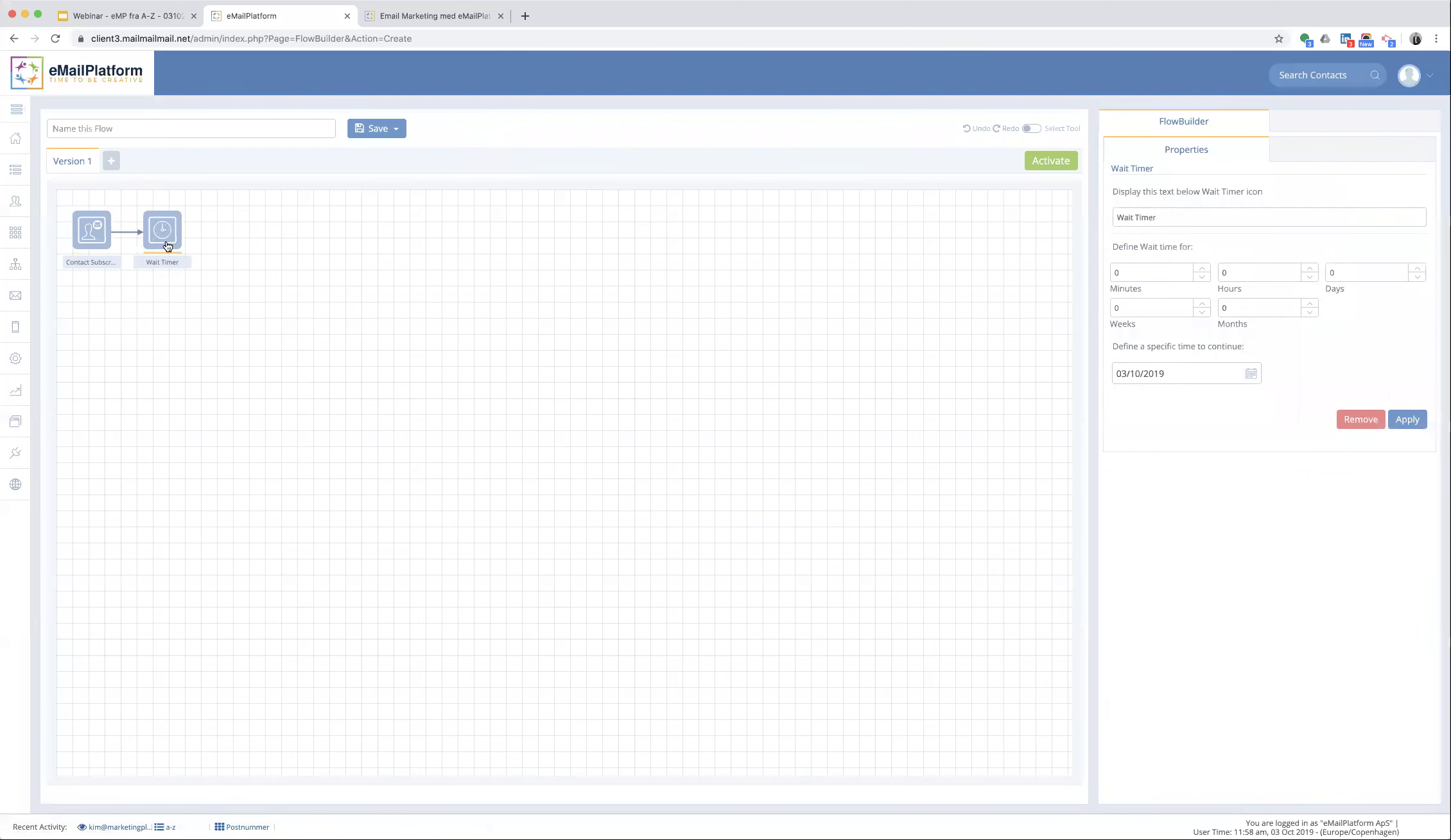
pyautogui.click(1307, 268)
pyautogui.click(1409, 420)
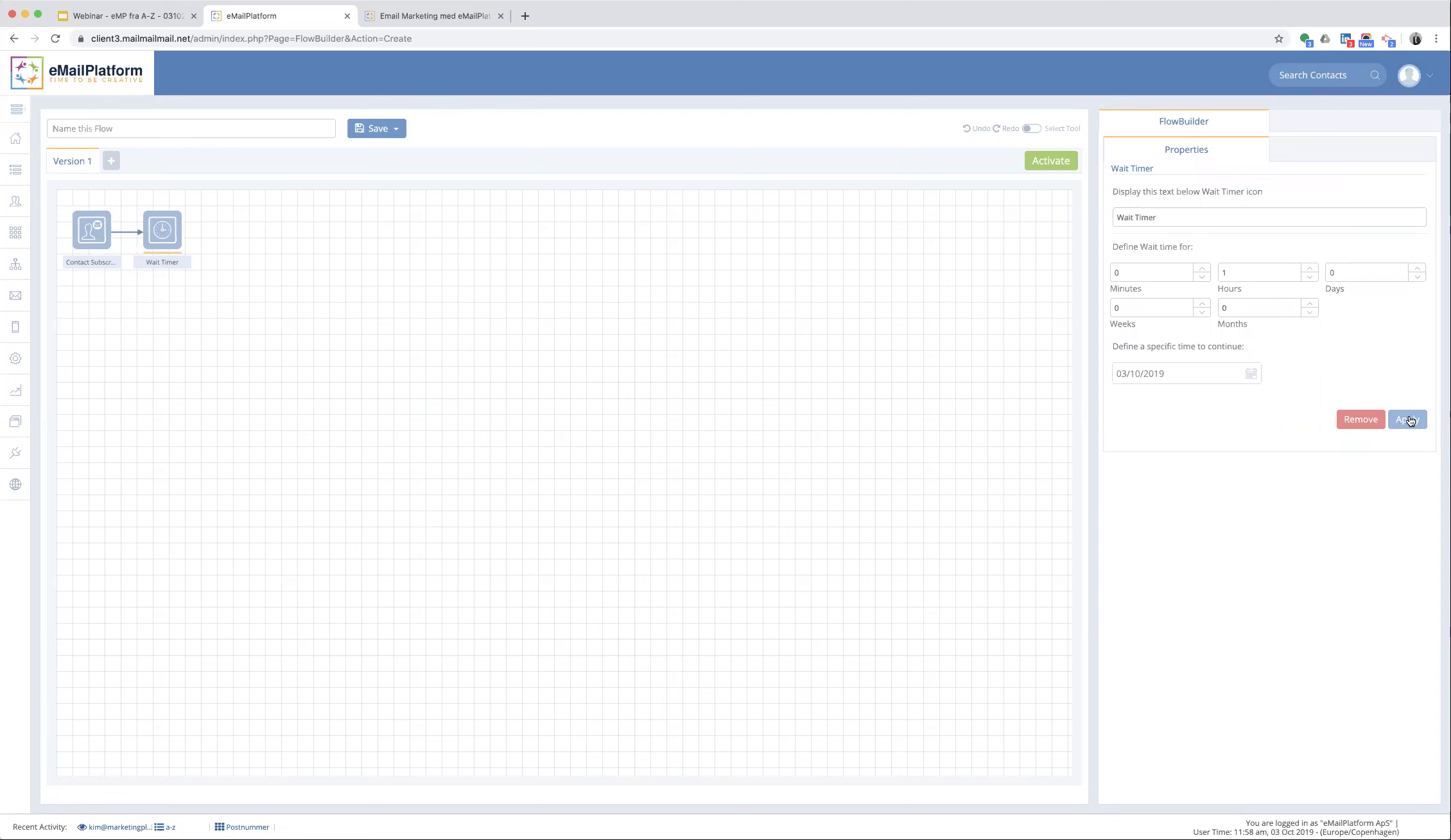
pyautogui.click(1408, 420)
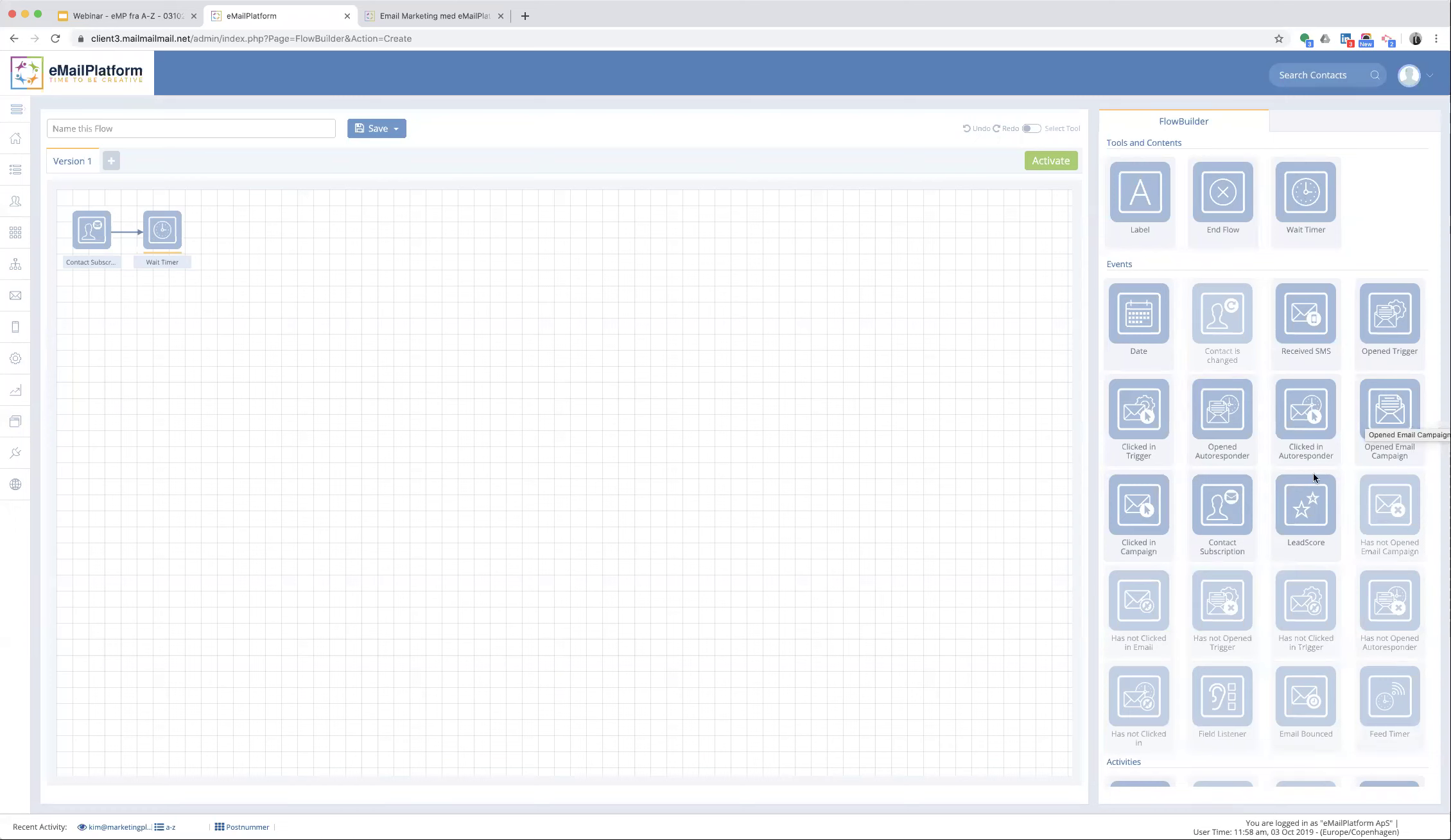
# - Add a Send Email Campaign step after the Wait Timer and apply it without picking a campaign
pyautogui.scroll(-3, 1245, 593)
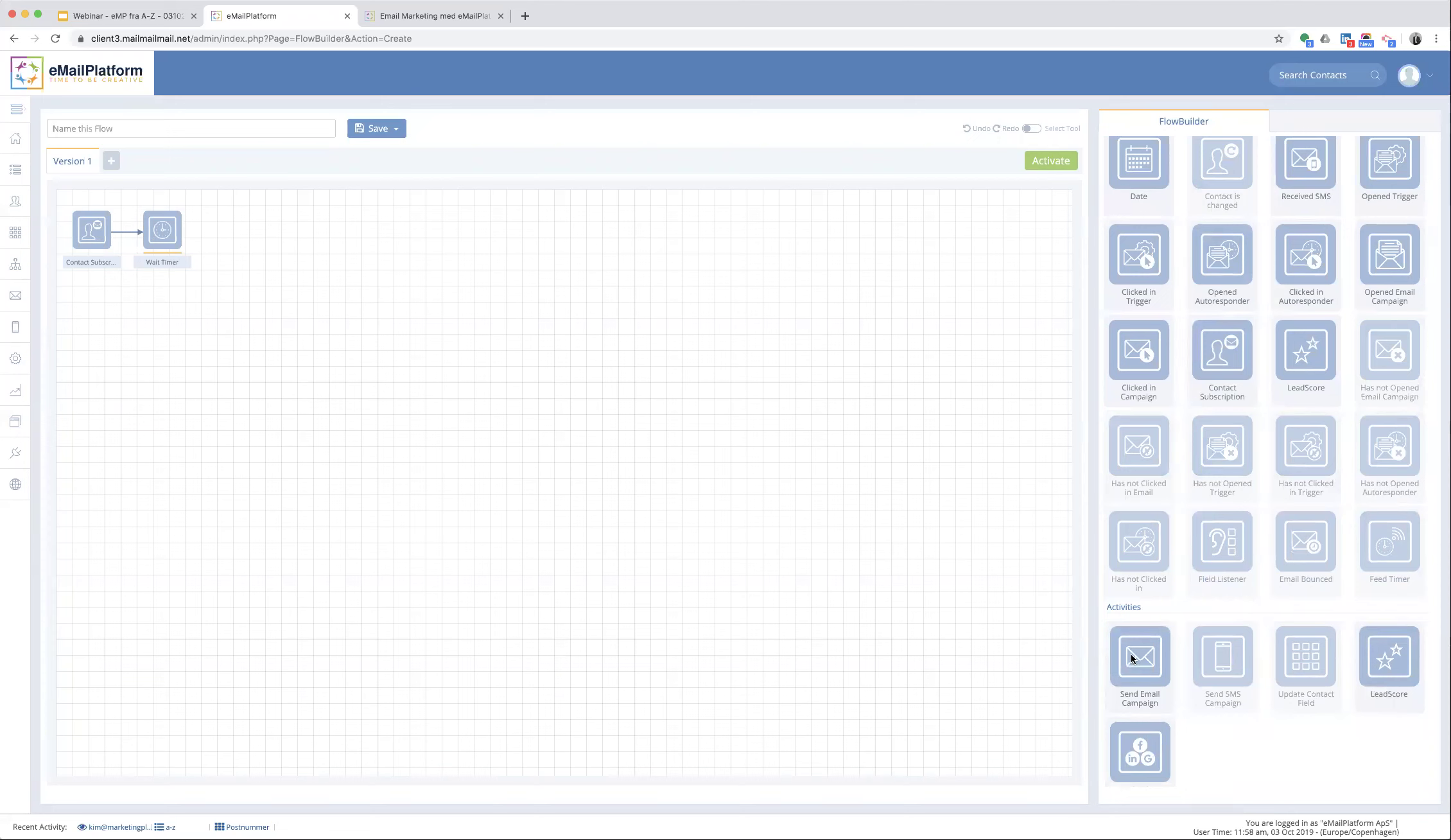
pyautogui.moveTo(1131, 658); pyautogui.dragTo(255, 242)
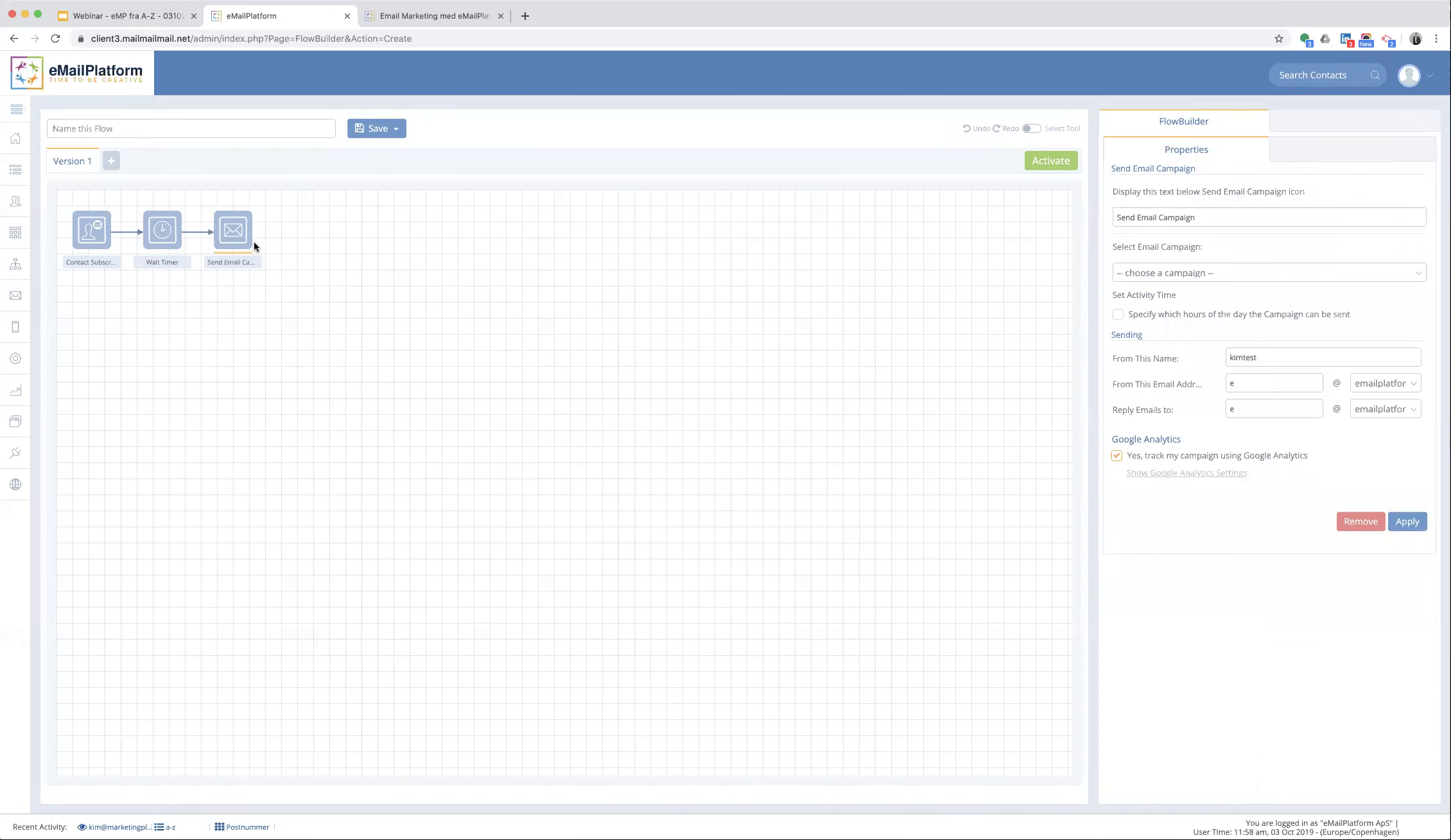
pyautogui.click(1161, 273)
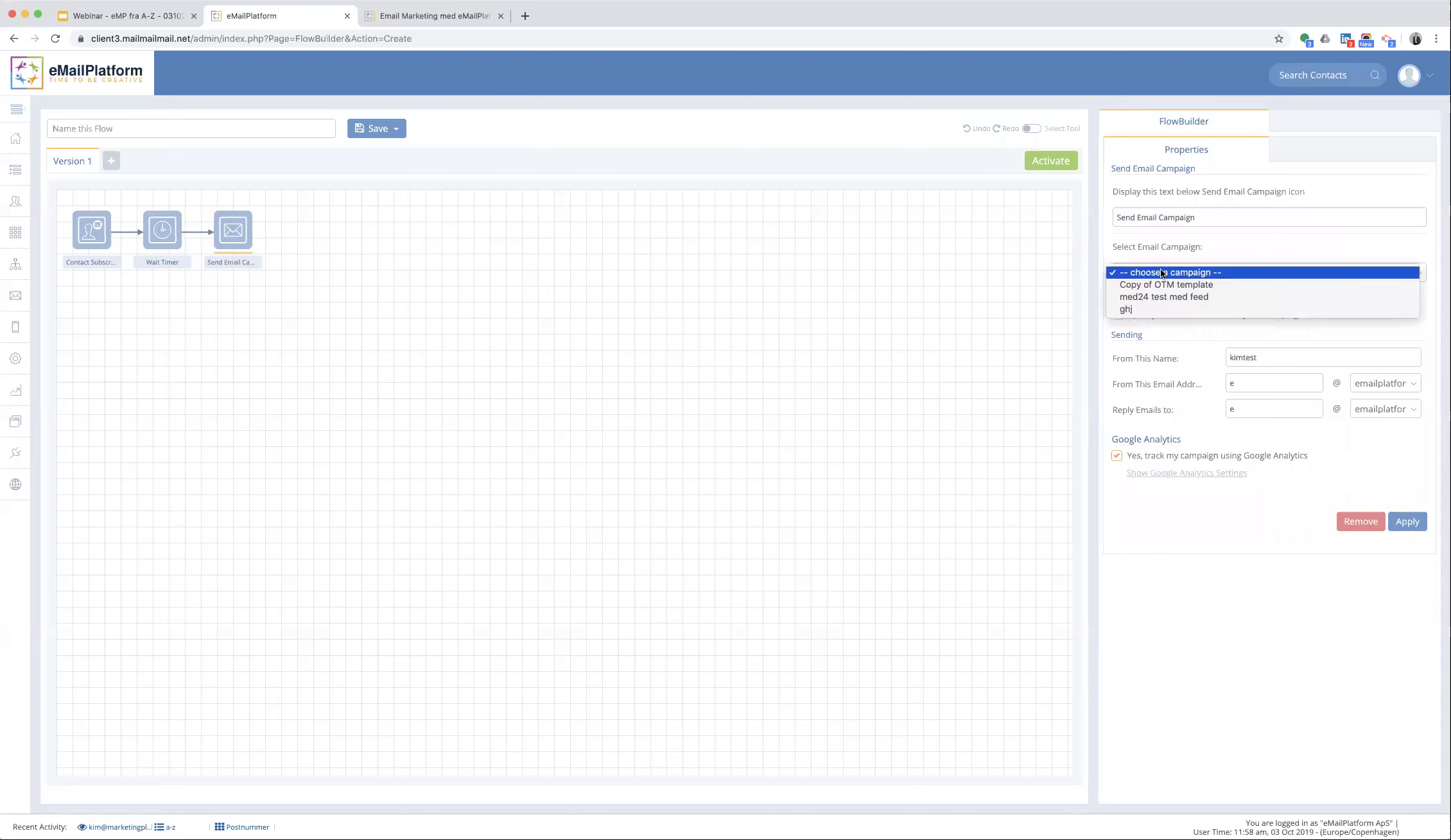
pyautogui.click(1159, 272)
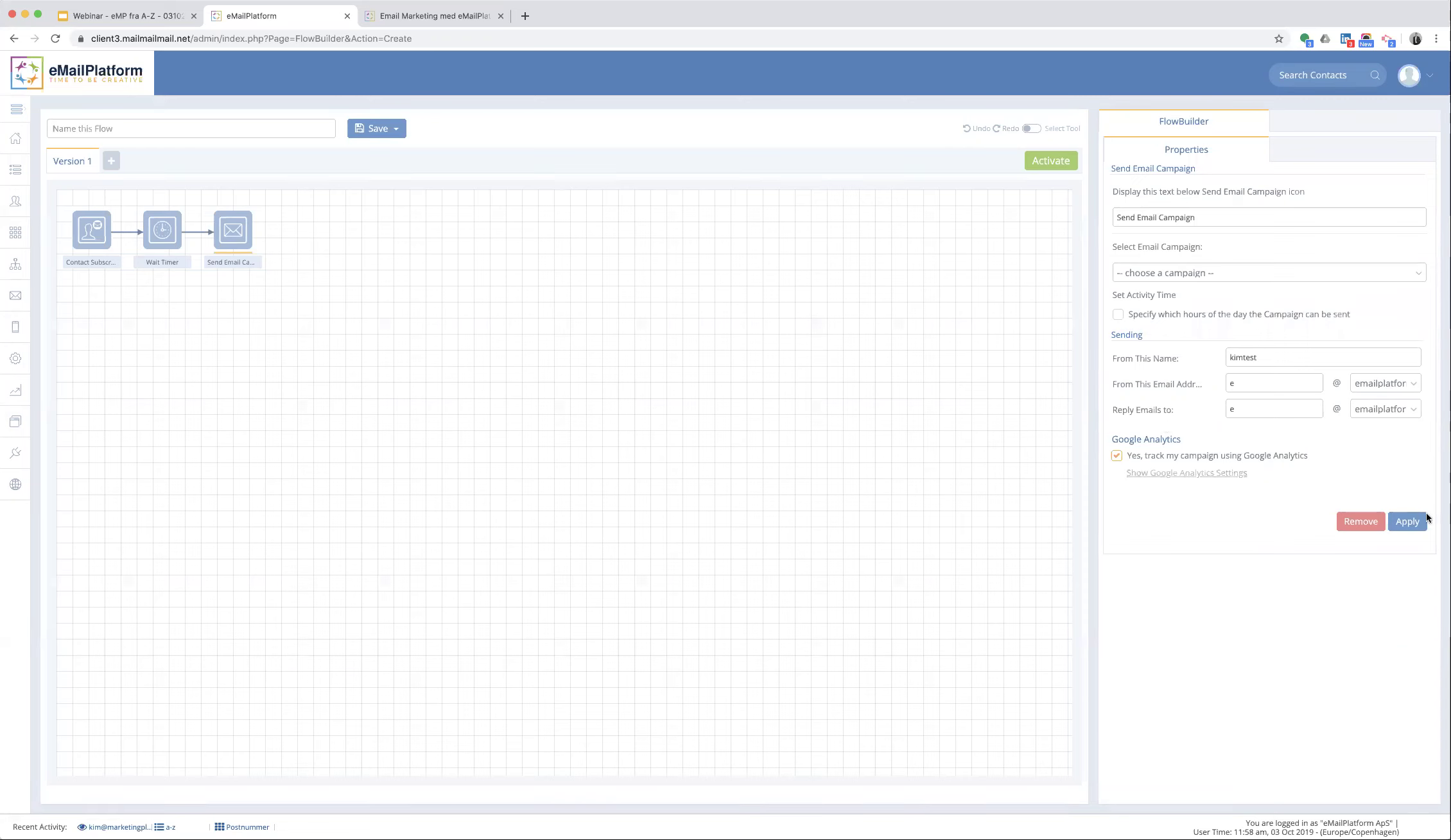
pyautogui.click(1408, 520)
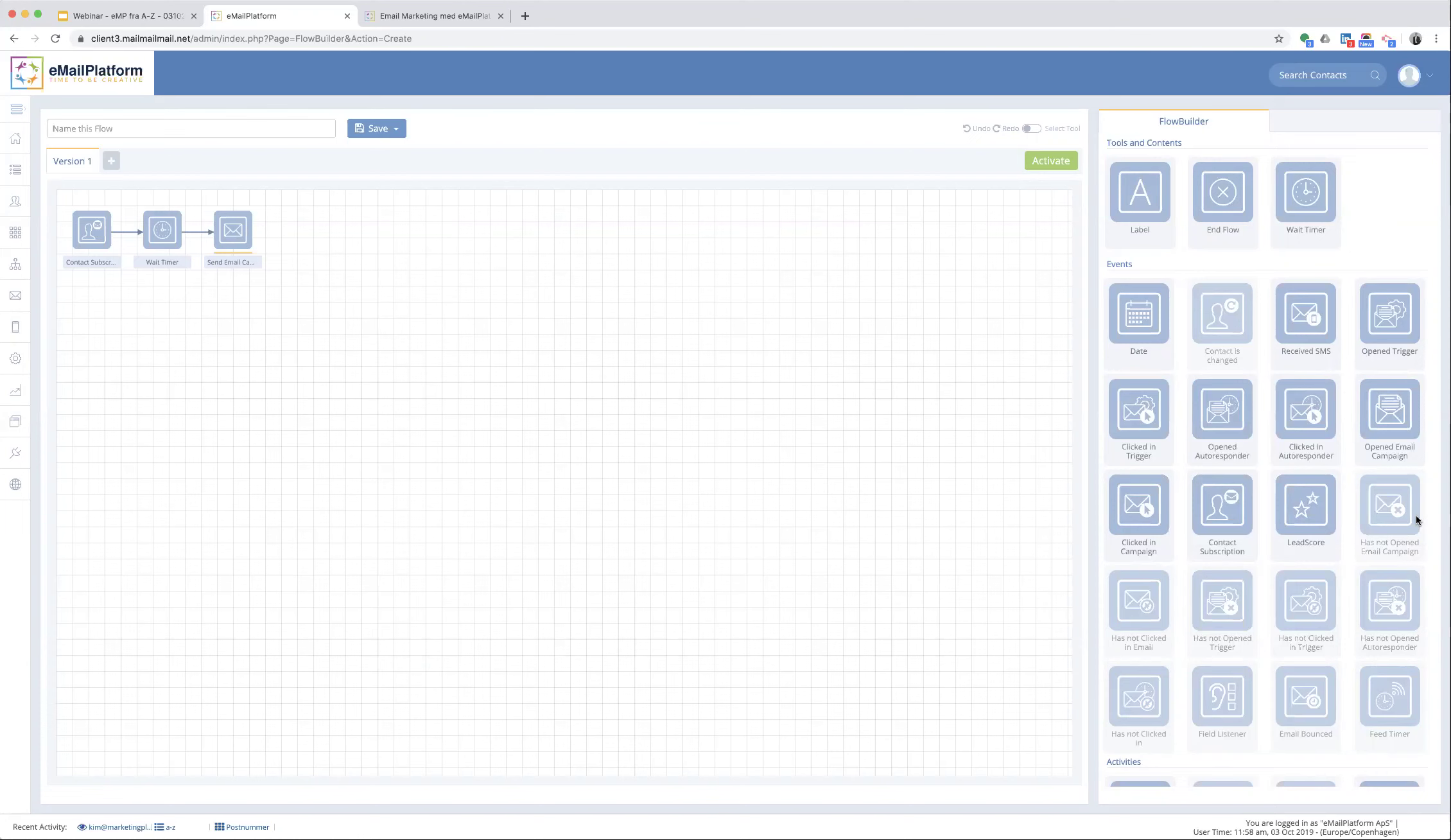
# - Add a Segment Split after the email step with a second branch, then select the top branch
pyautogui.scroll(-8, 1242, 609)
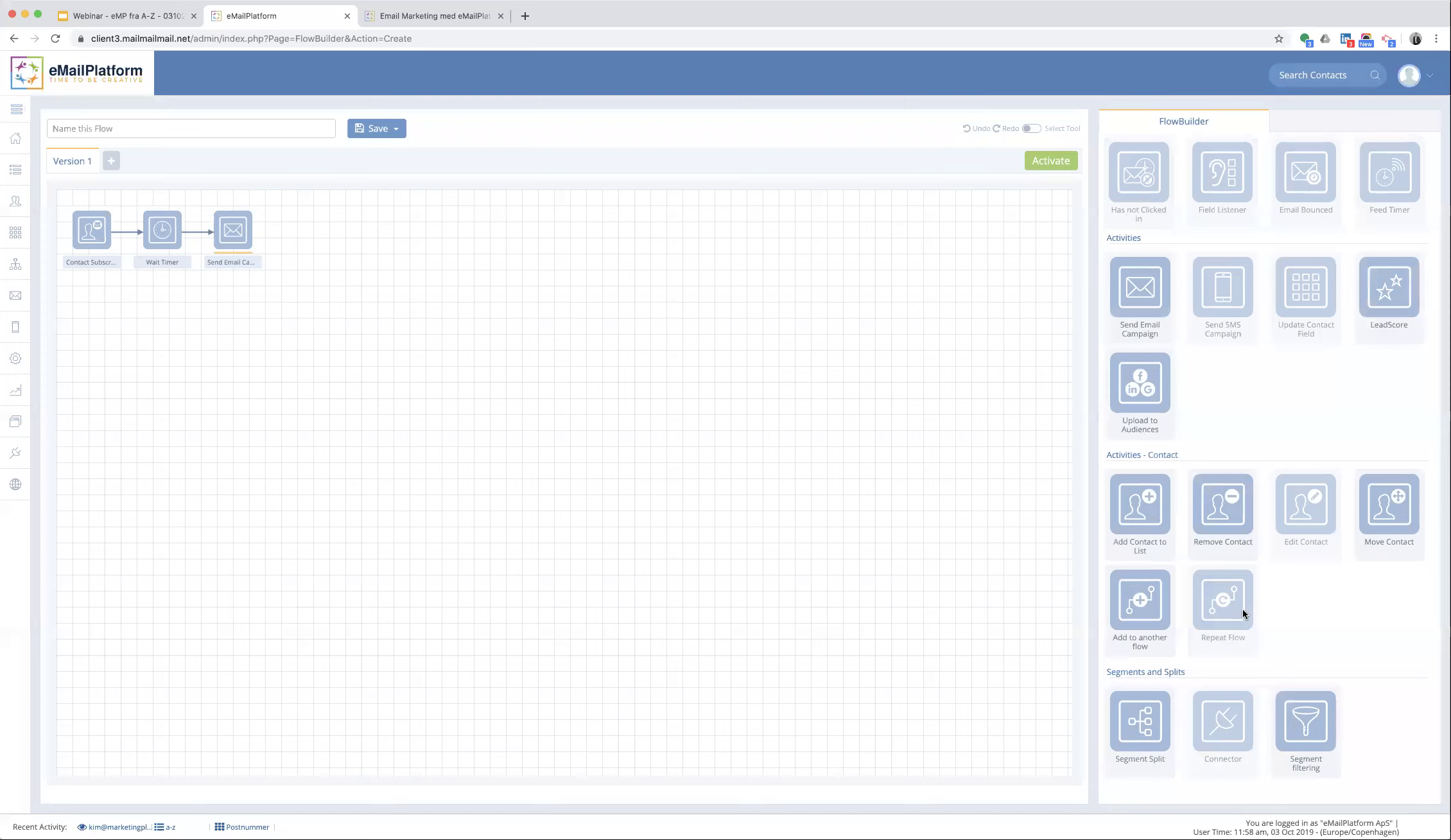
pyautogui.click(1134, 716)
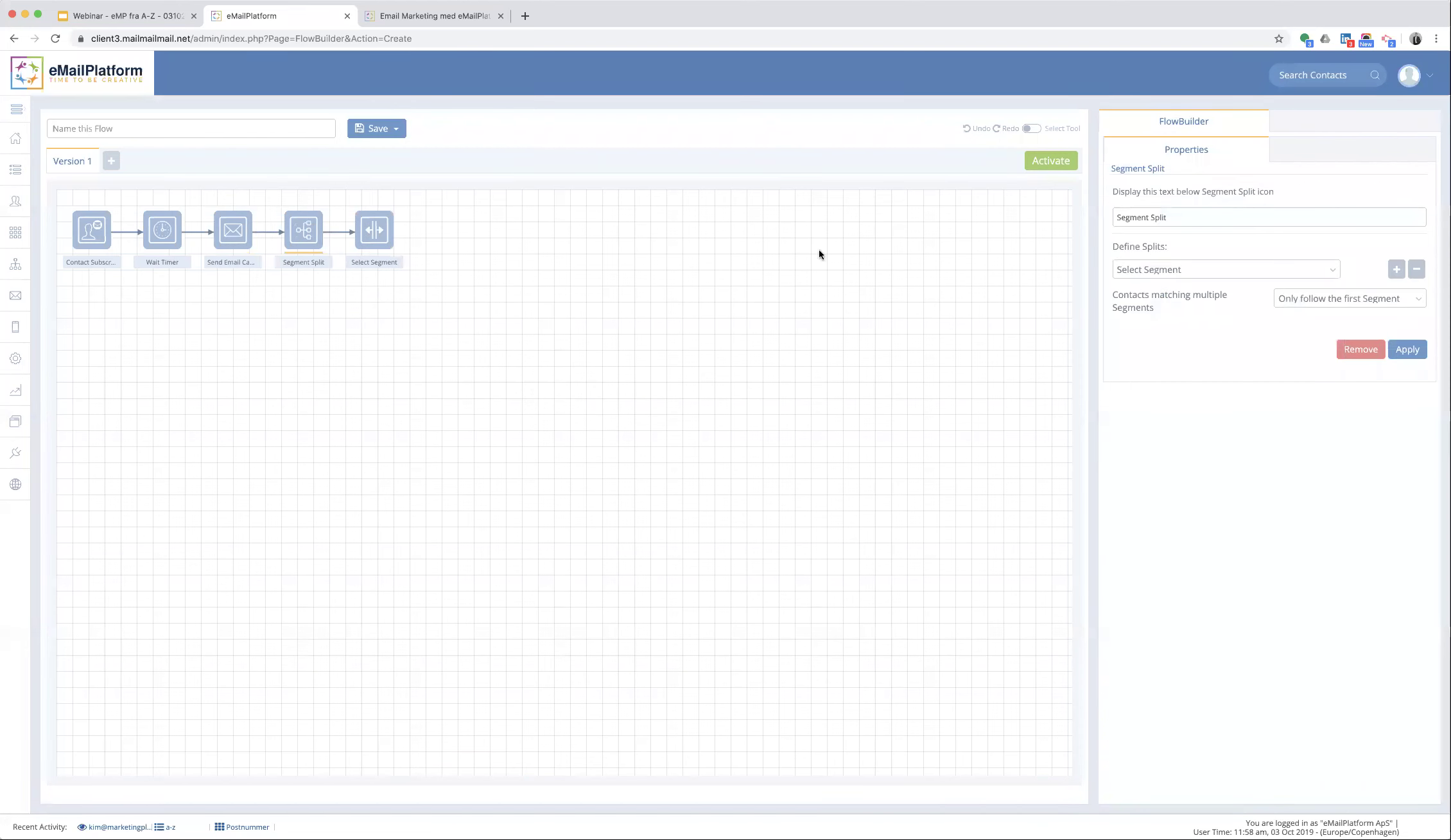
pyautogui.click(1396, 270)
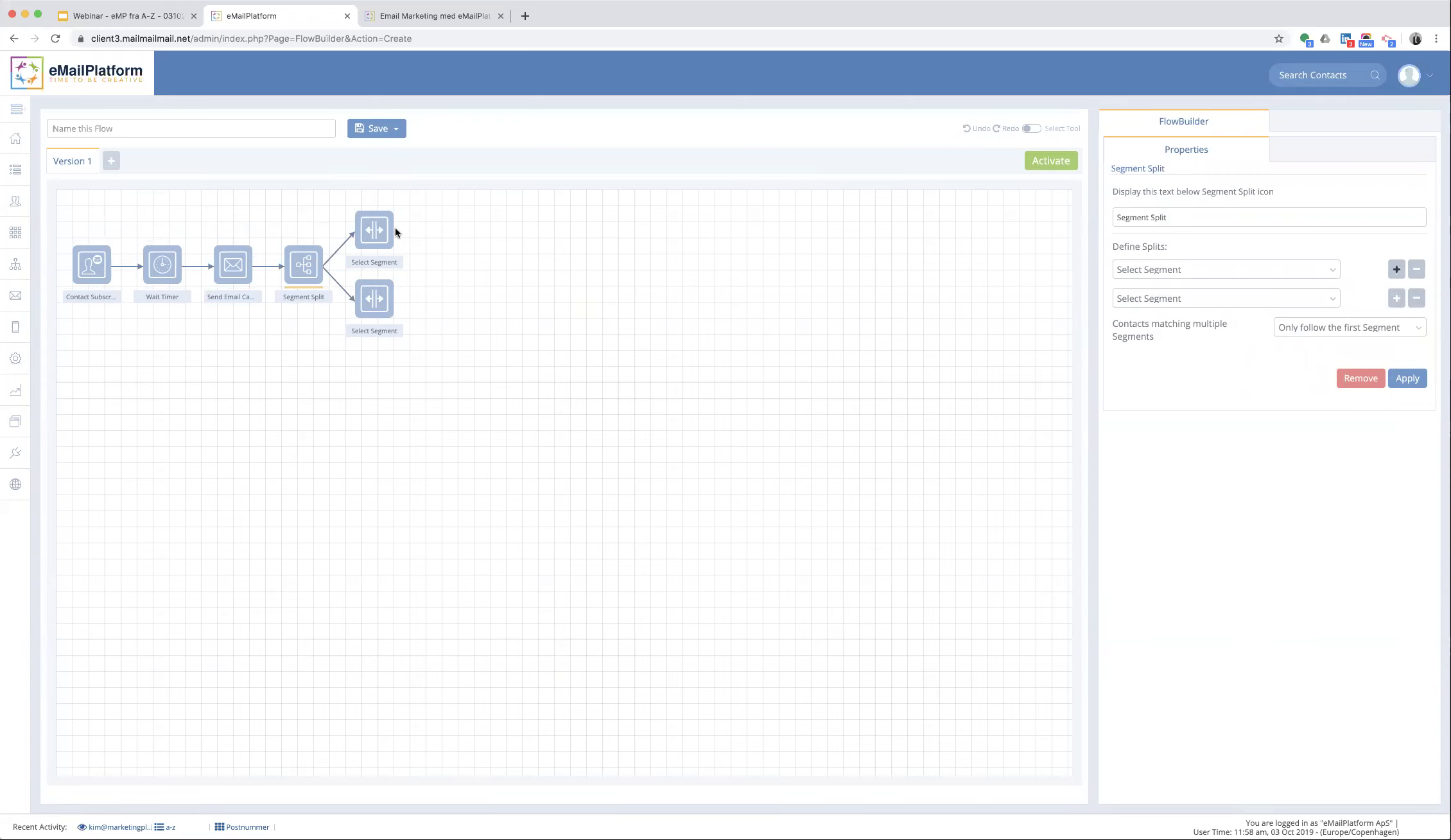
pyautogui.click(375, 236)
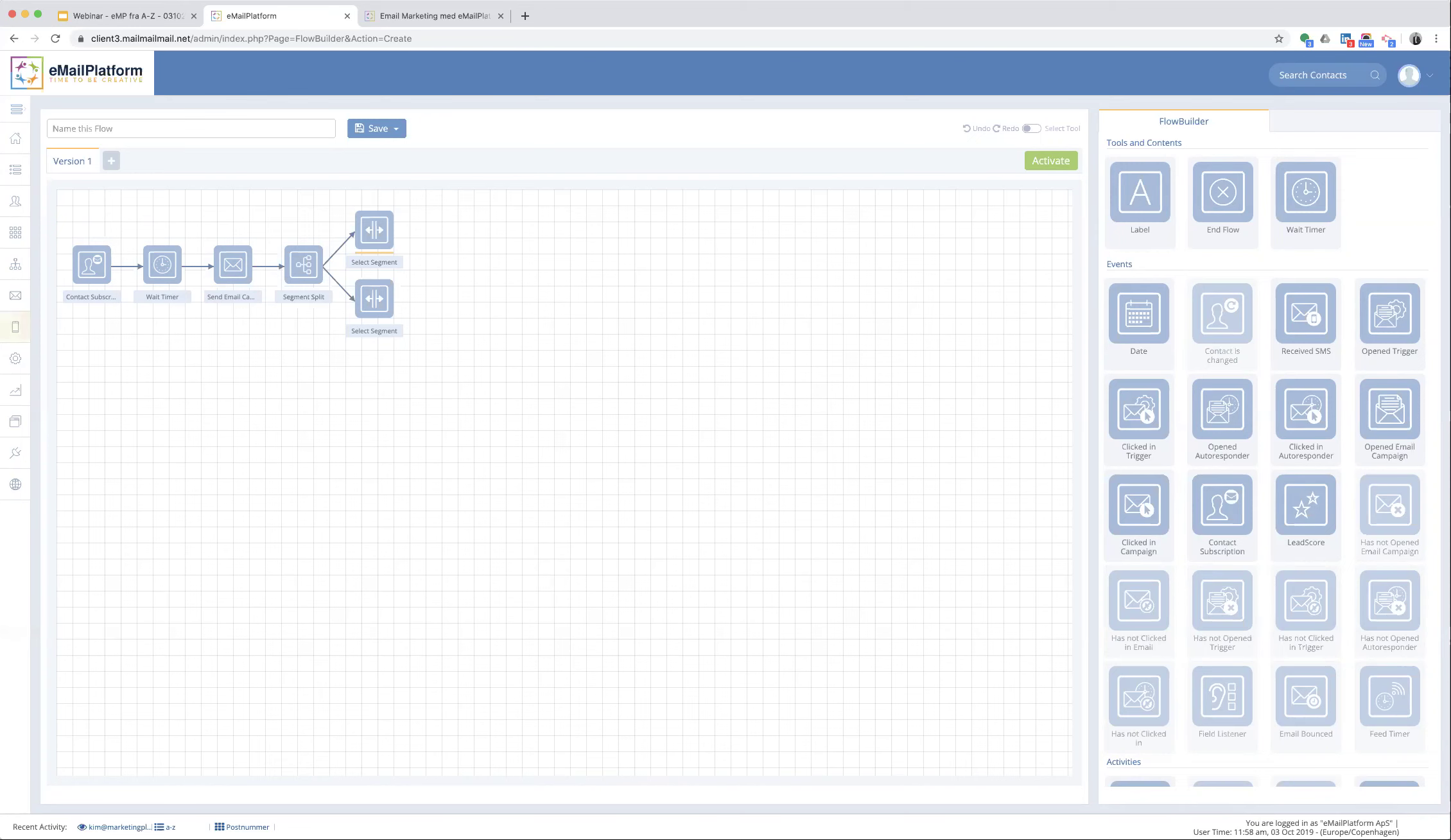
# - Start a new SMS campaign via SMS > Create Campaign, exiting the flow without saving
pyautogui.moveTo(16, 327)
pyautogui.click(88, 376)
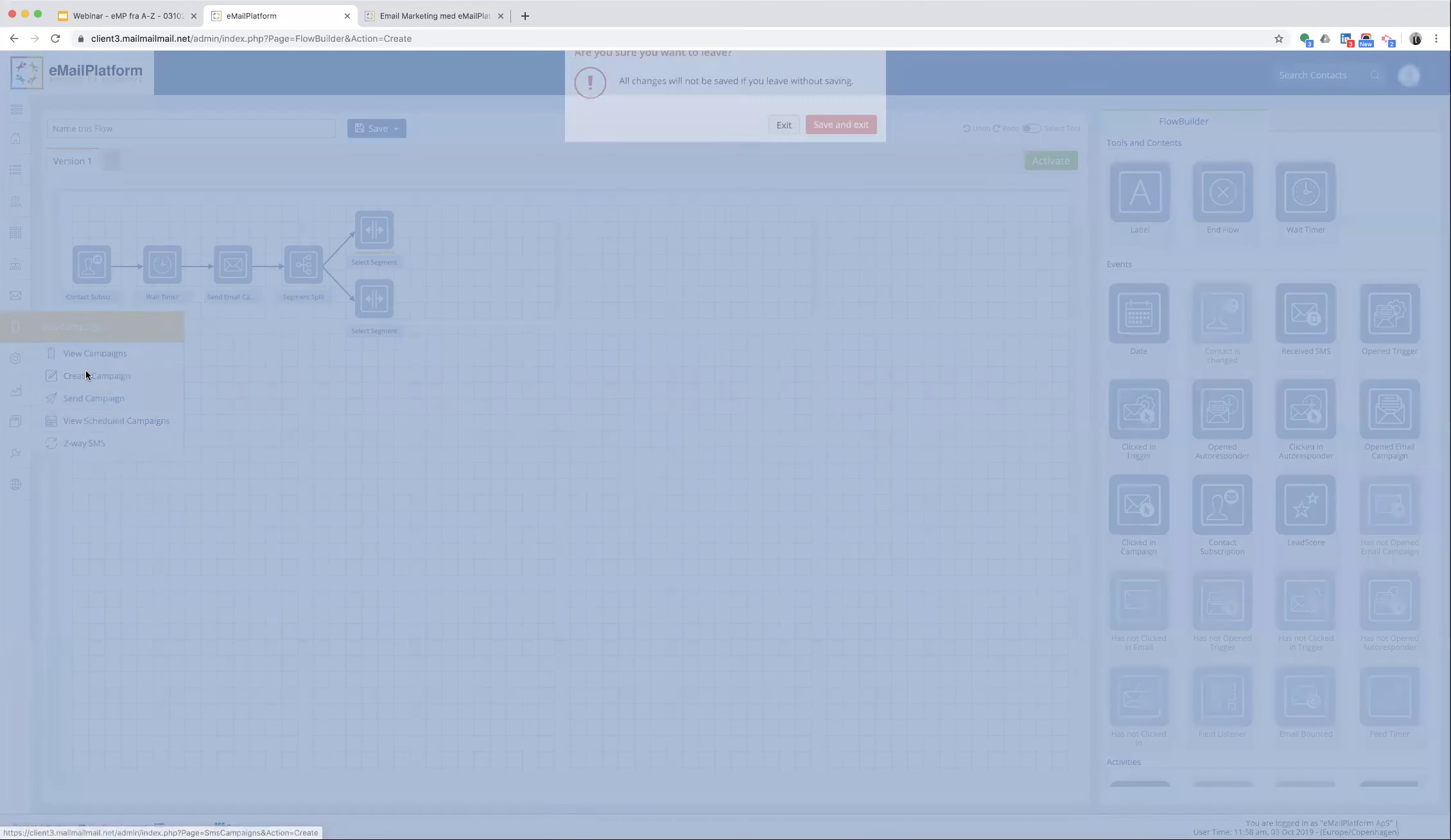
pyautogui.click(783, 481)
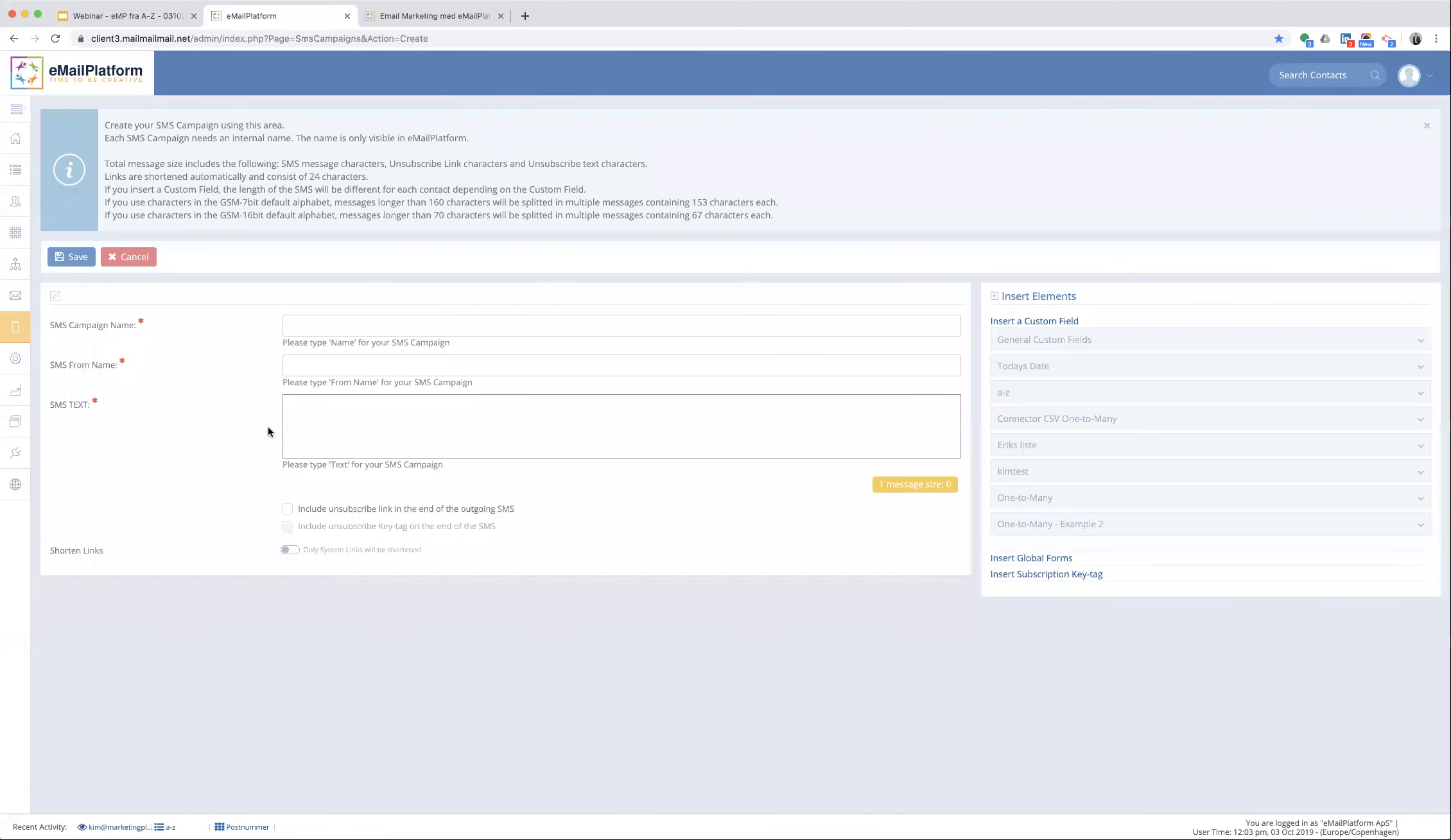
# - Enter the SMS campaign name and set the SMS From Name to 'Webinar'
pyautogui.click(323, 317)
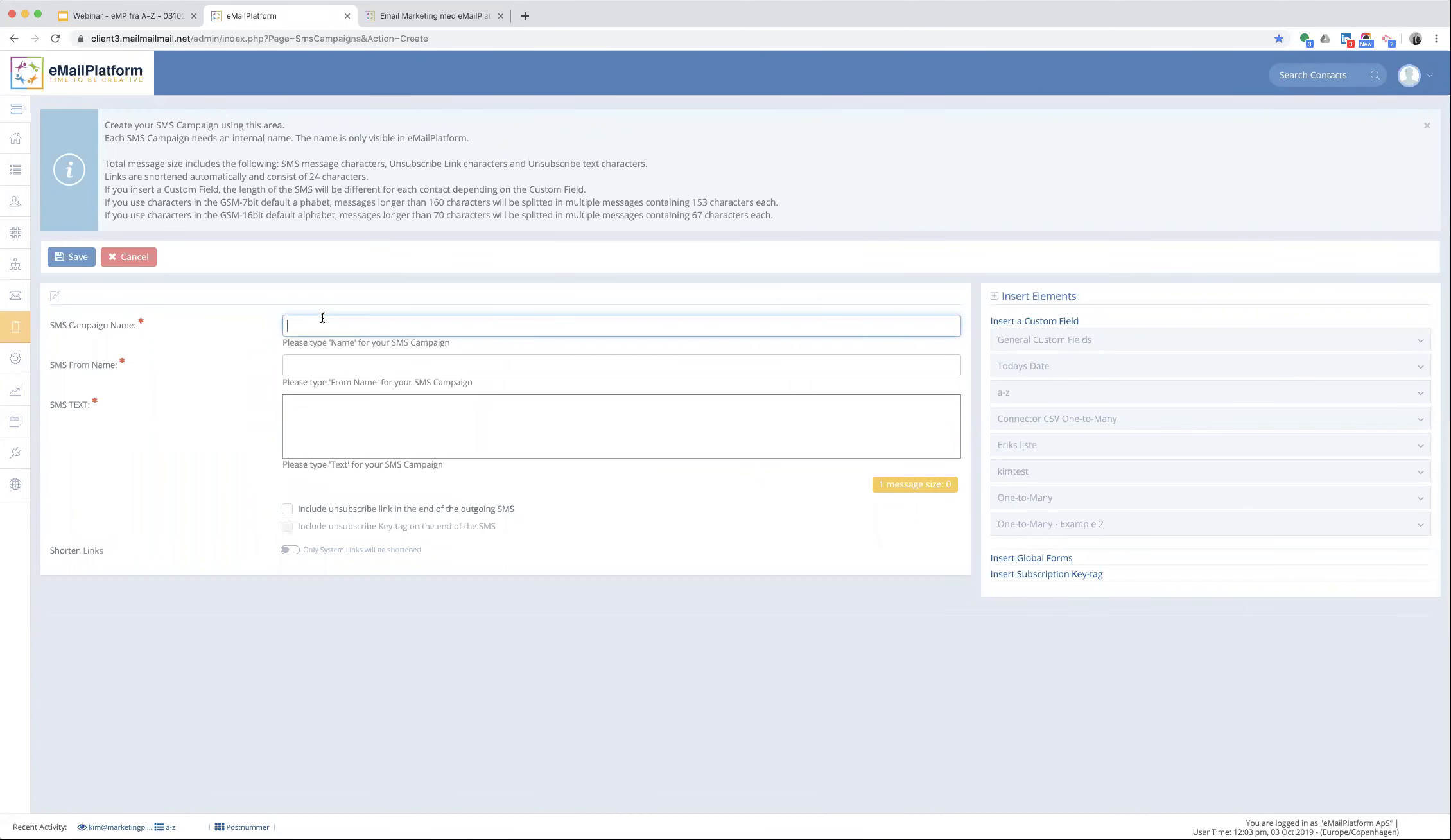
pyautogui.write('az wqebinar kim test')
pyautogui.press('Tab')
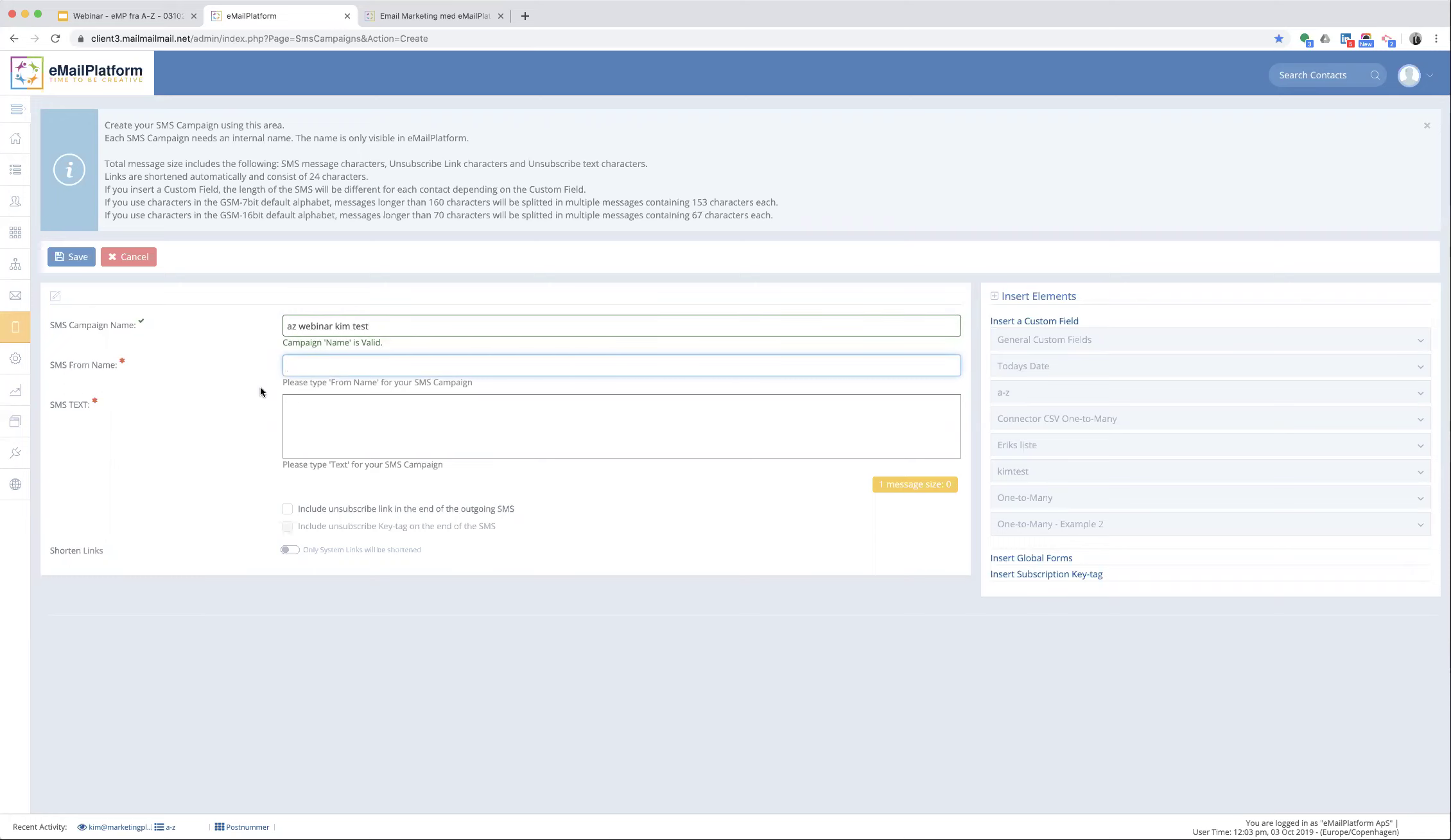
pyautogui.write('Webinar')
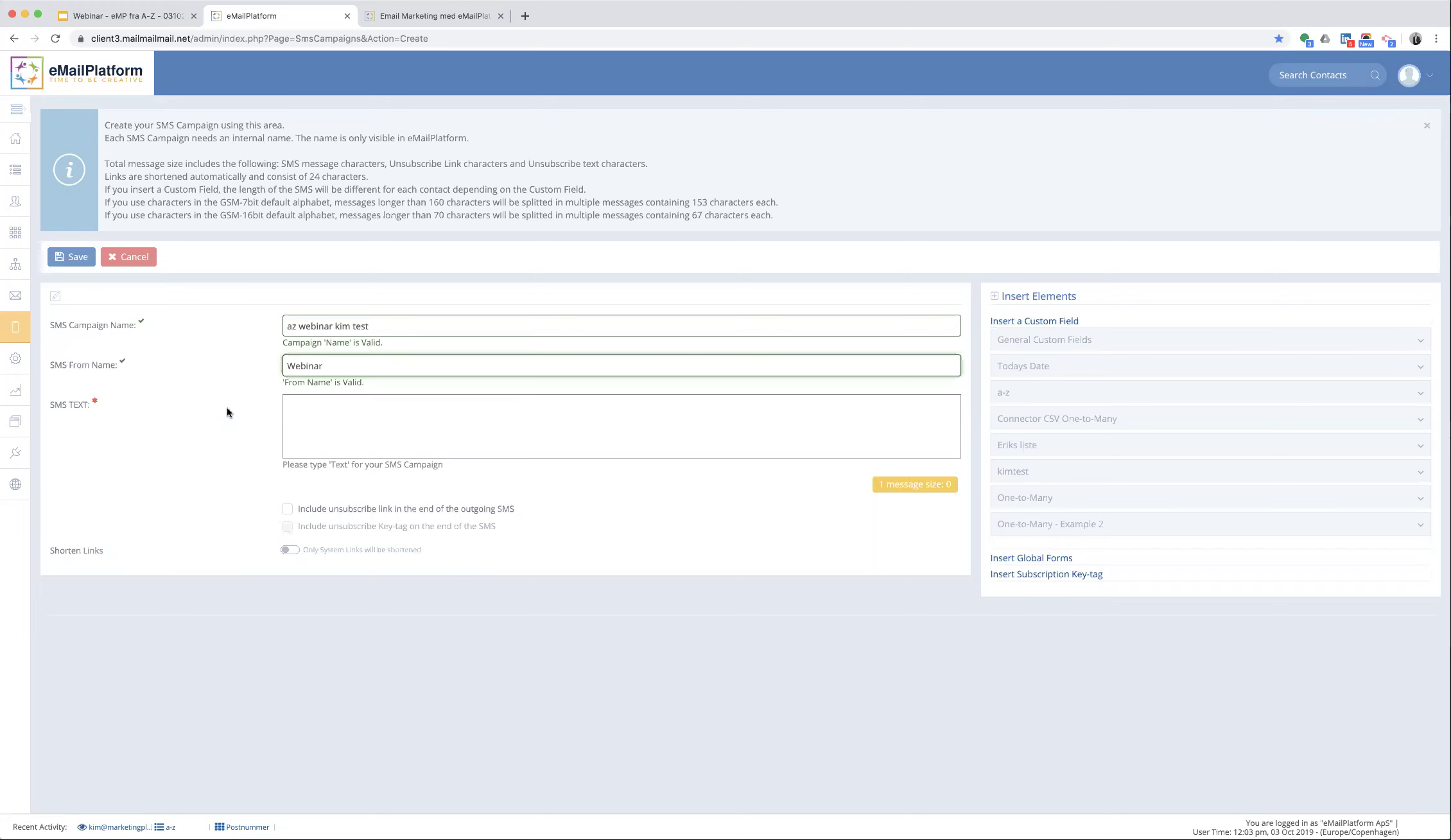
# - Begin the SMS text with 'Kære' followed by the Fornavn field from kimtest
pyautogui.click(315, 416)
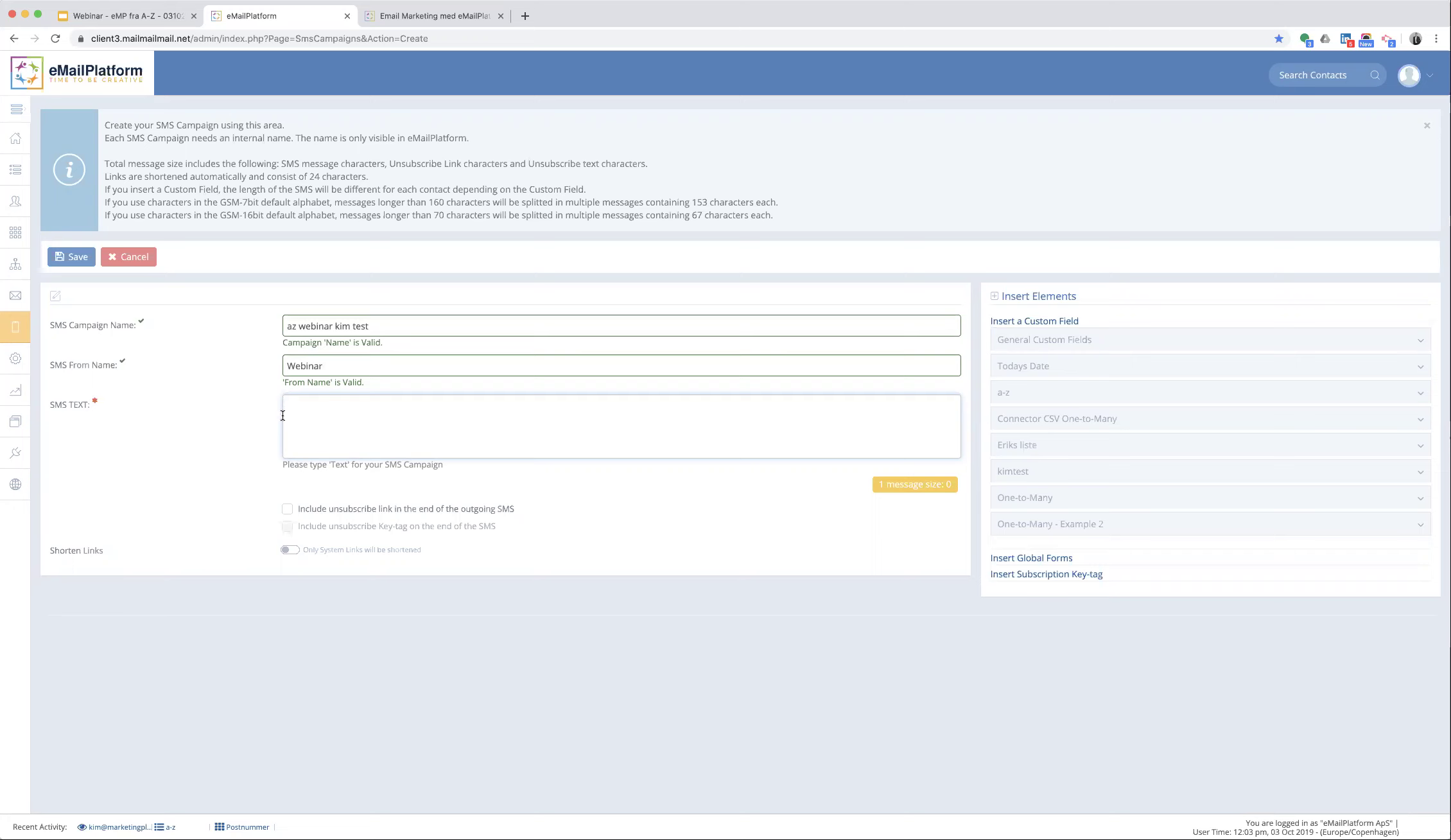
pyautogui.moveTo(23, 337)
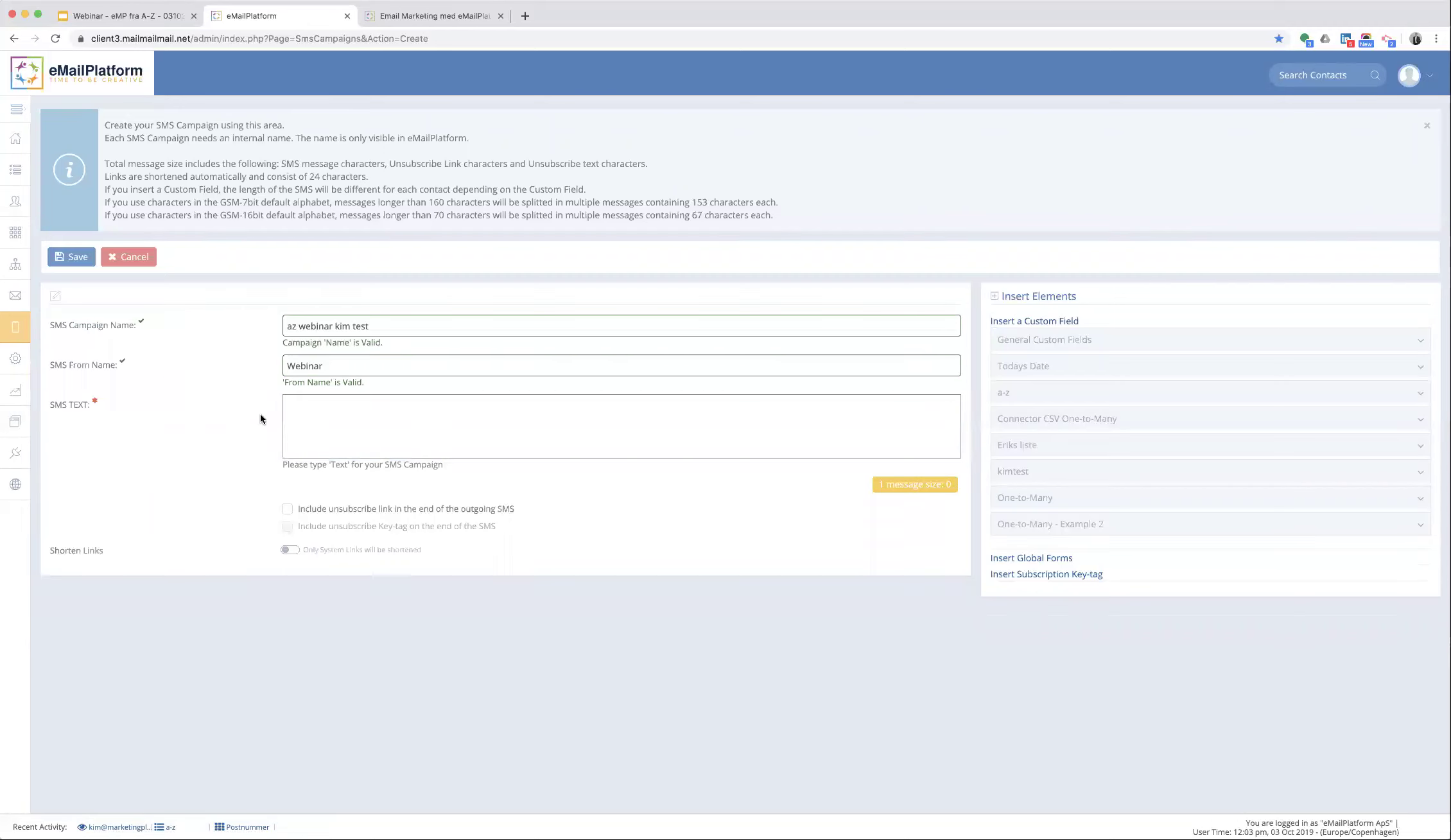
pyautogui.click(301, 414)
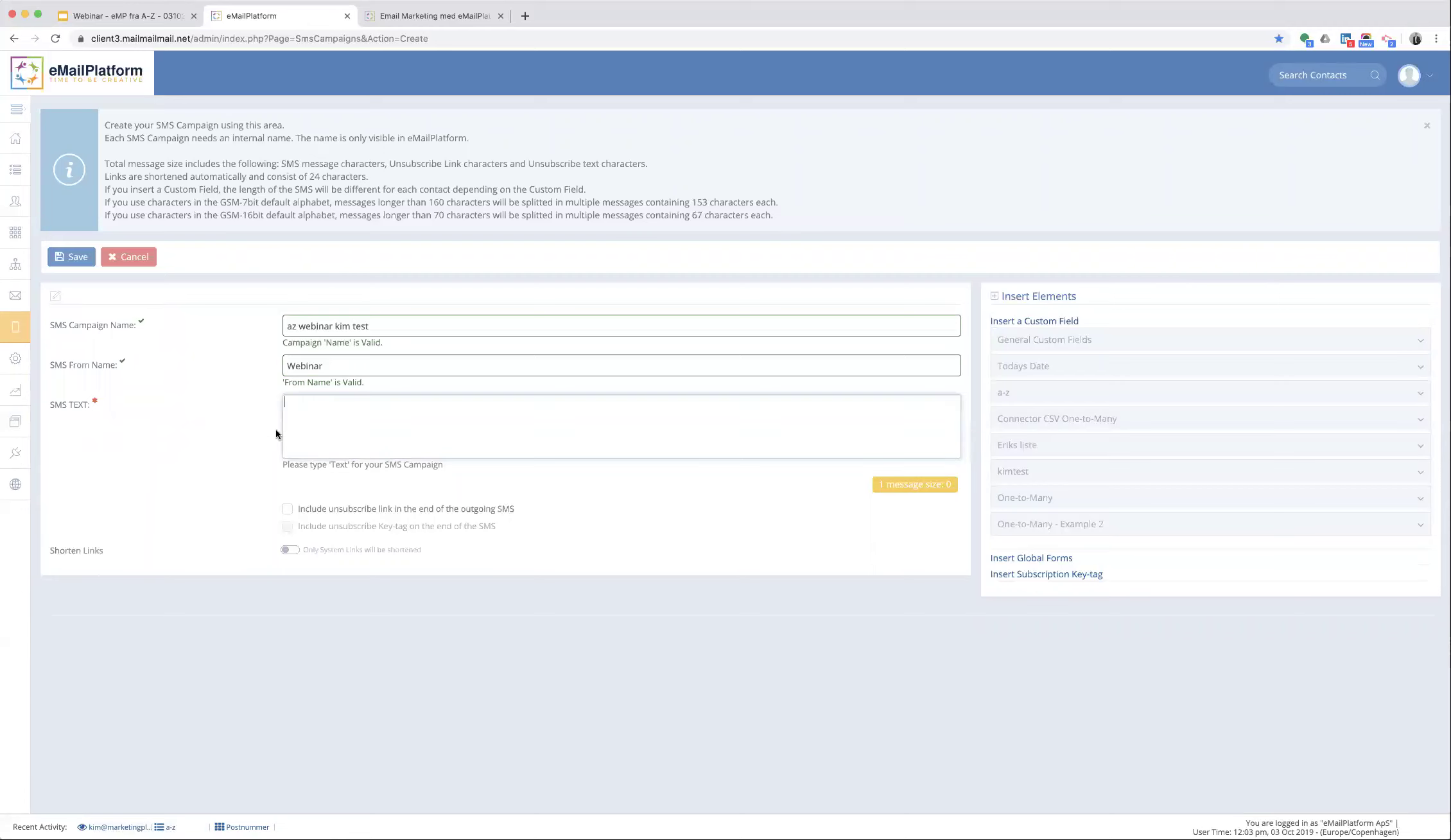
pyautogui.write('Kære')
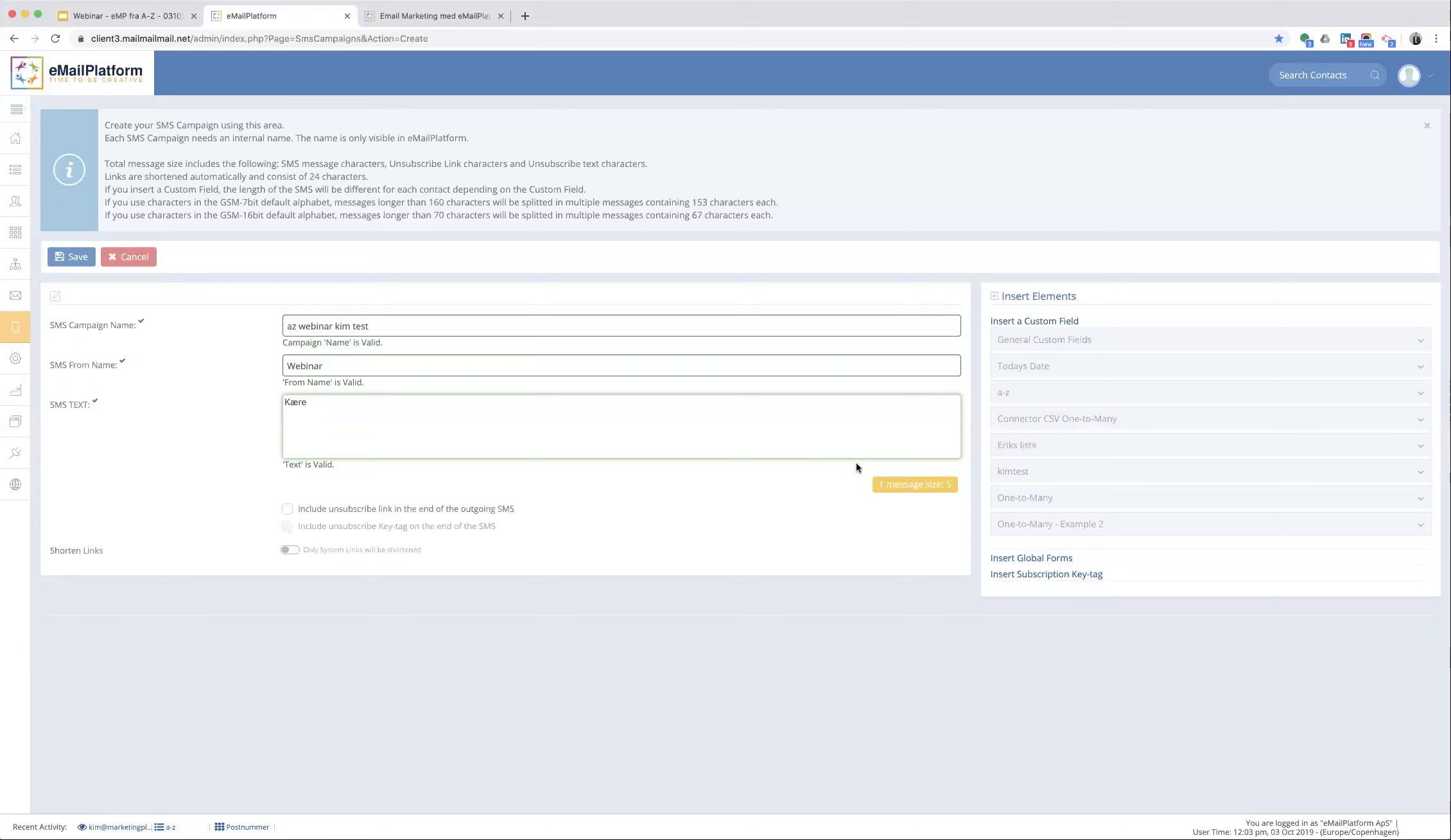
pyautogui.click(1013, 473)
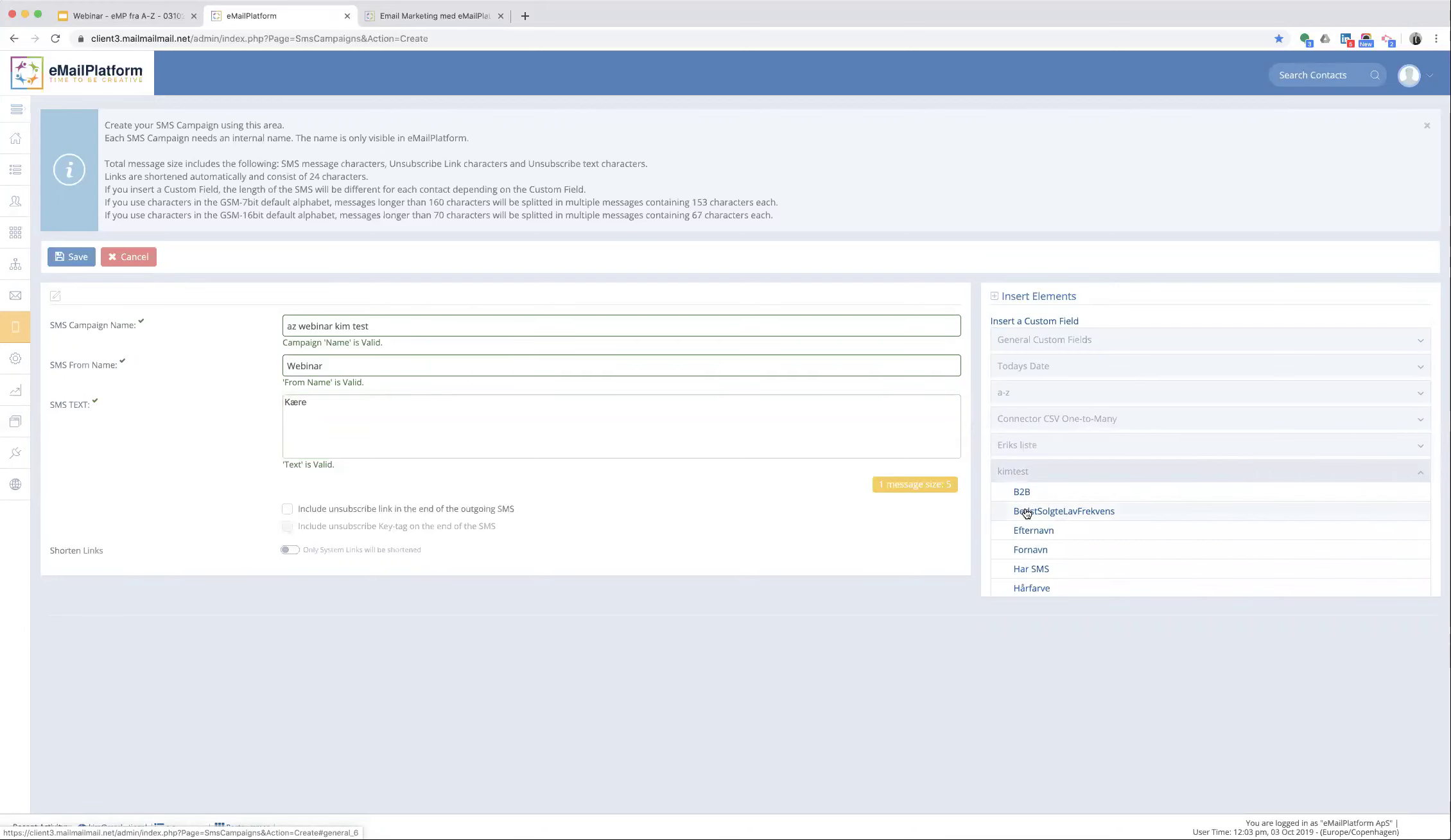
pyautogui.scroll(-3, 1026, 512)
pyautogui.click(1025, 491)
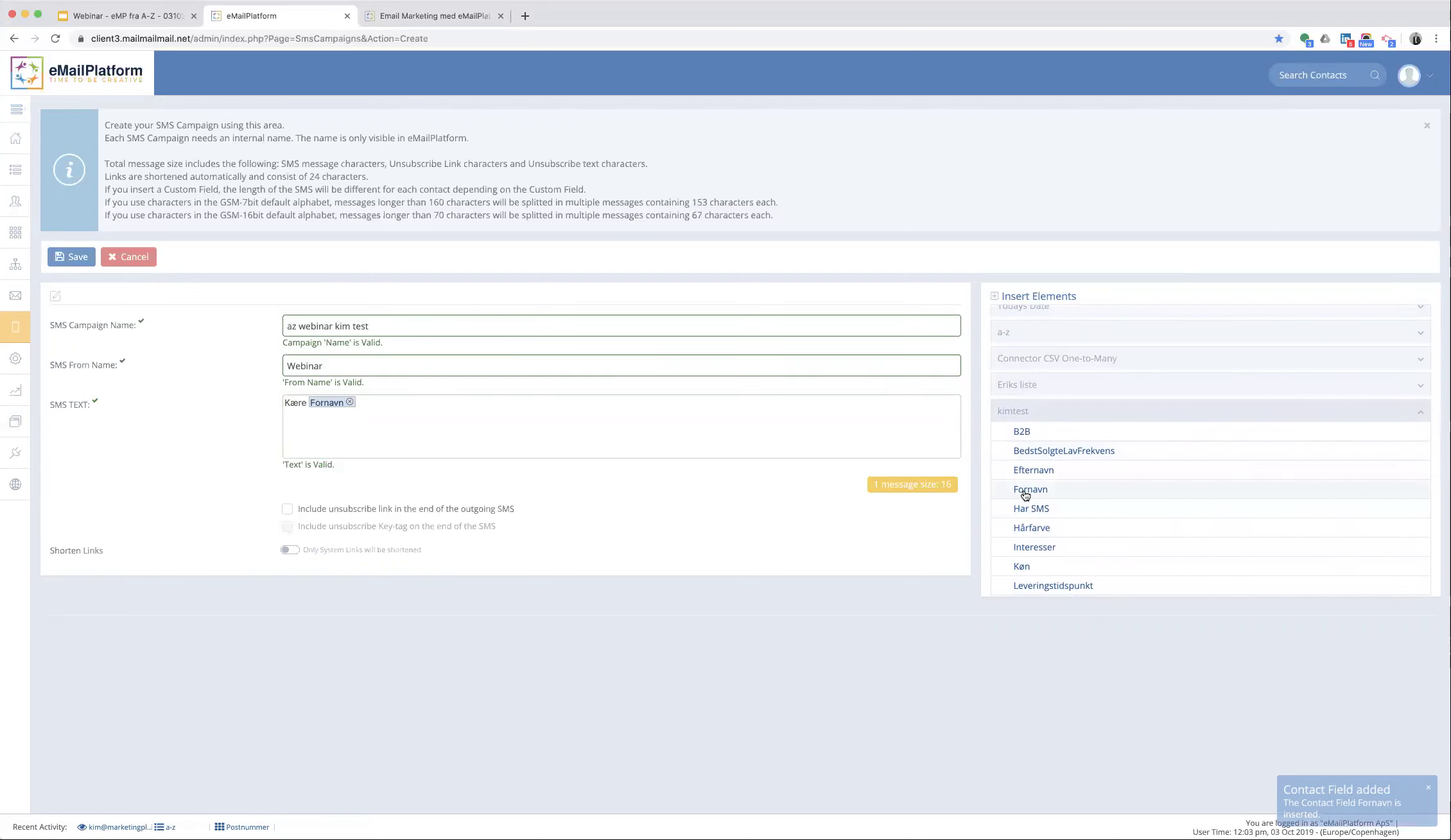
# - Add a second line 'Vi håber du er glade for dit' ending with the Køn field
pyautogui.click(361, 400)
pyautogui.press('Return')
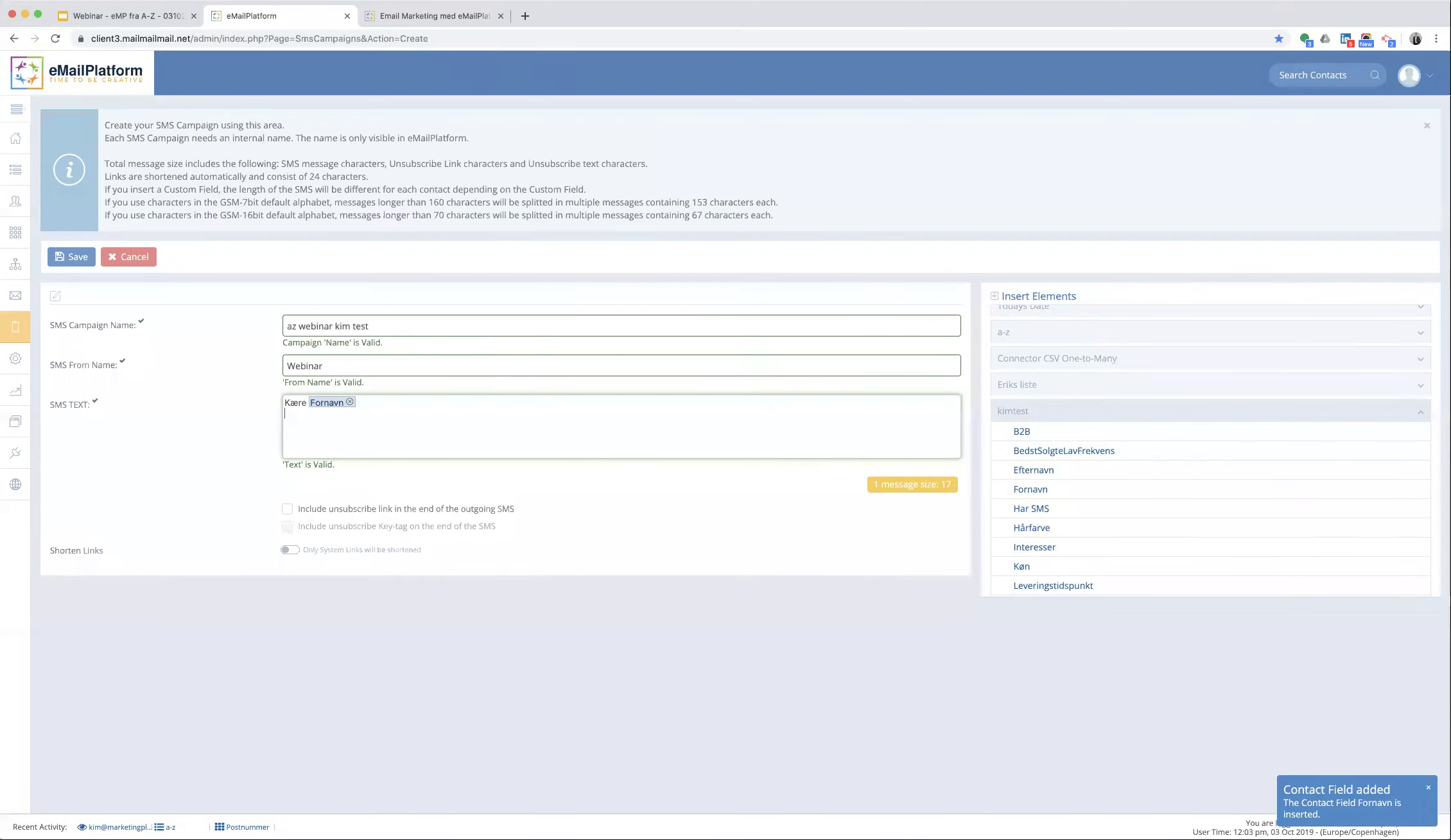
pyautogui.write('Vi håber du er glade for dit')
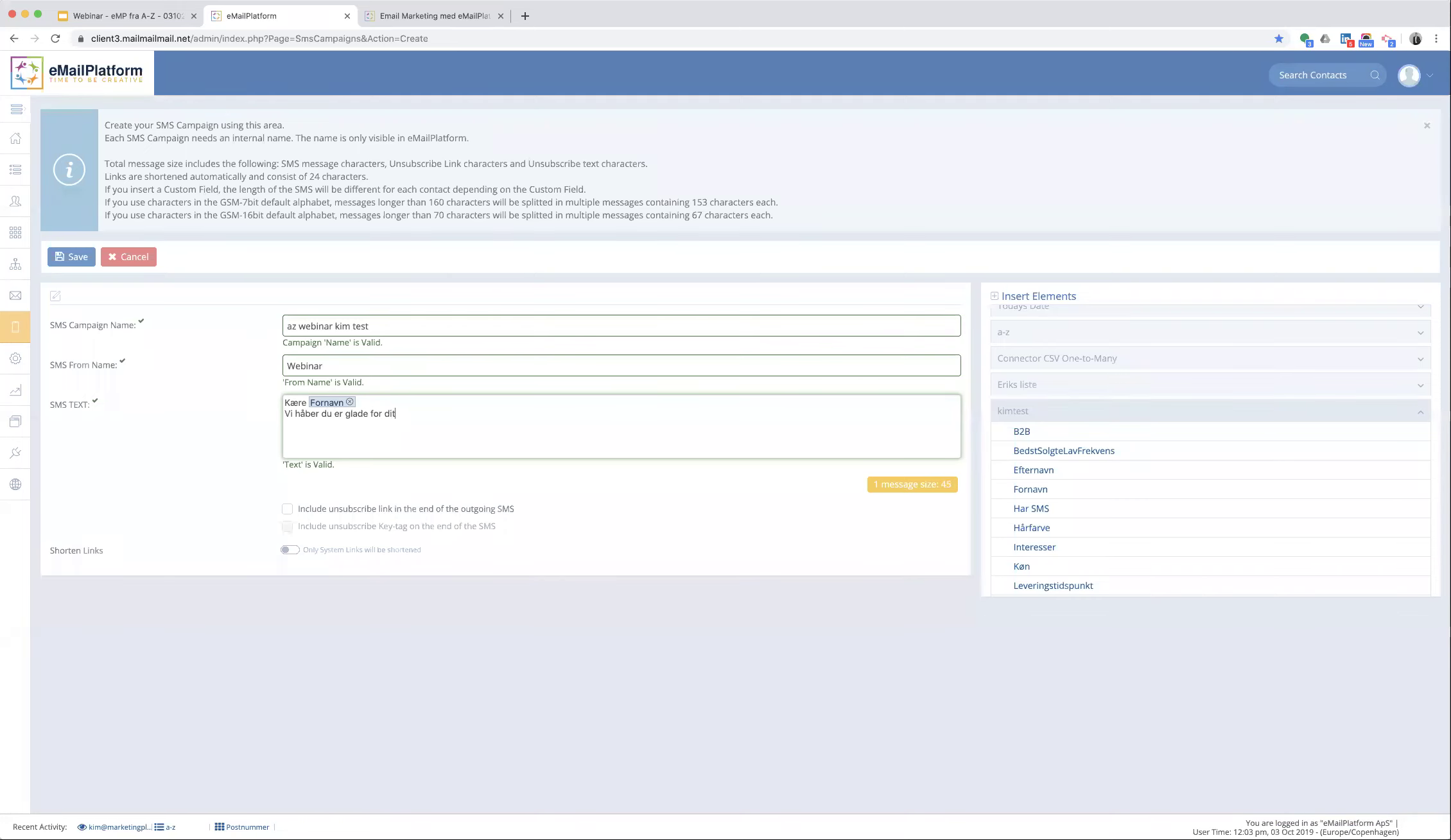
pyautogui.click(1027, 566)
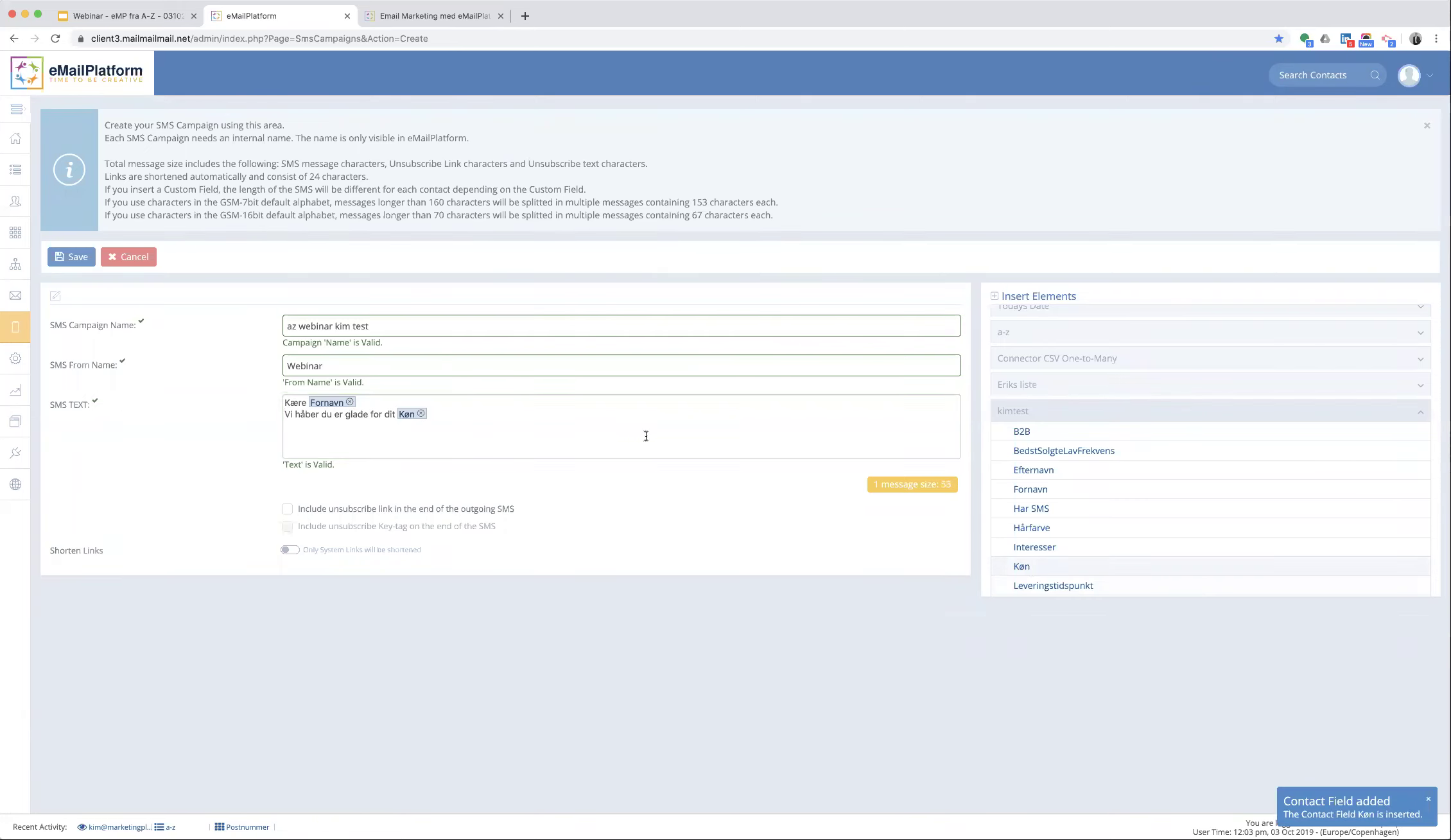
pyautogui.click(453, 418)
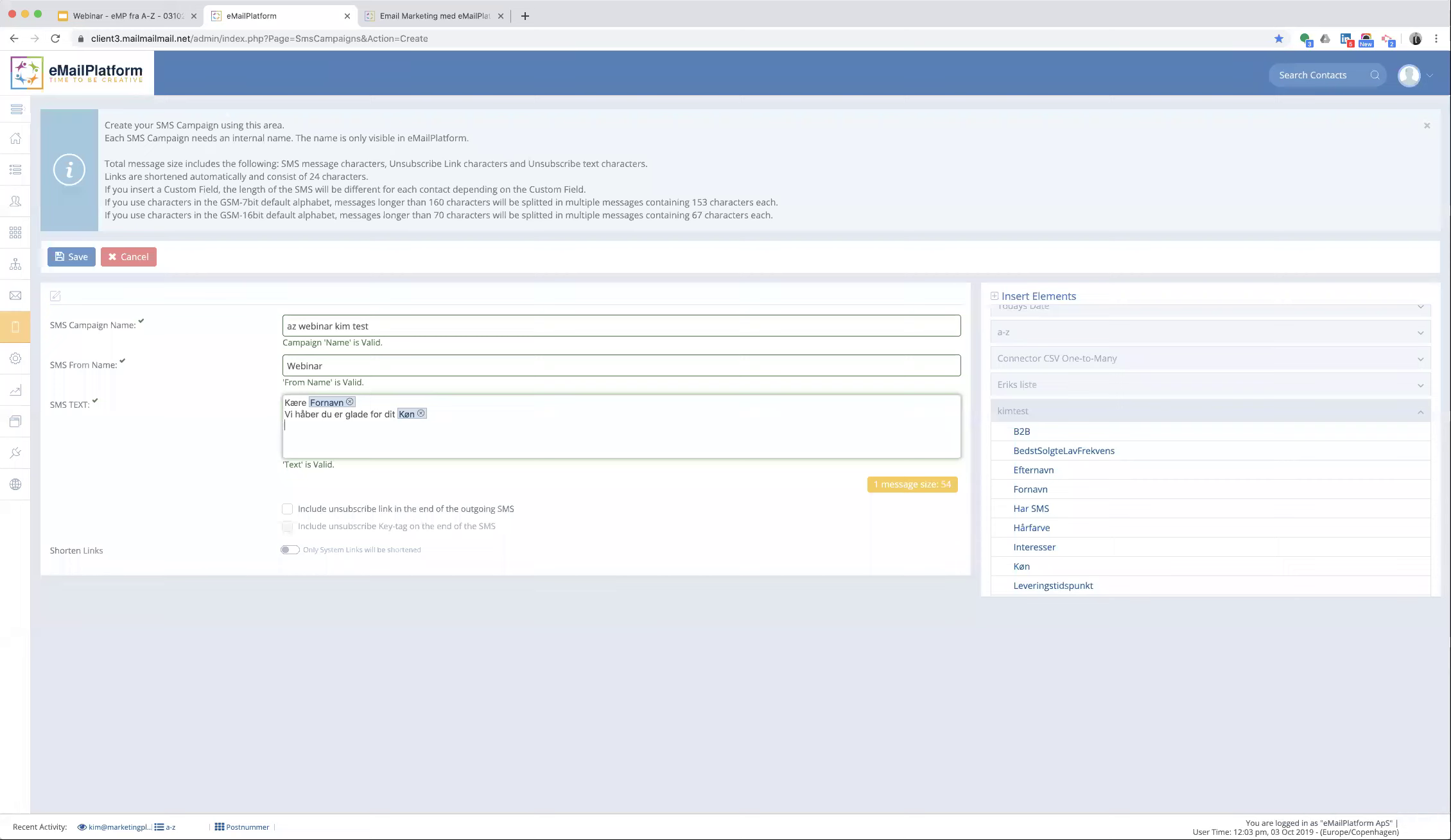
# - Enable the unsubscribe link with the text 'STOP SMS' at the end of the SMS
pyautogui.click(287, 512)
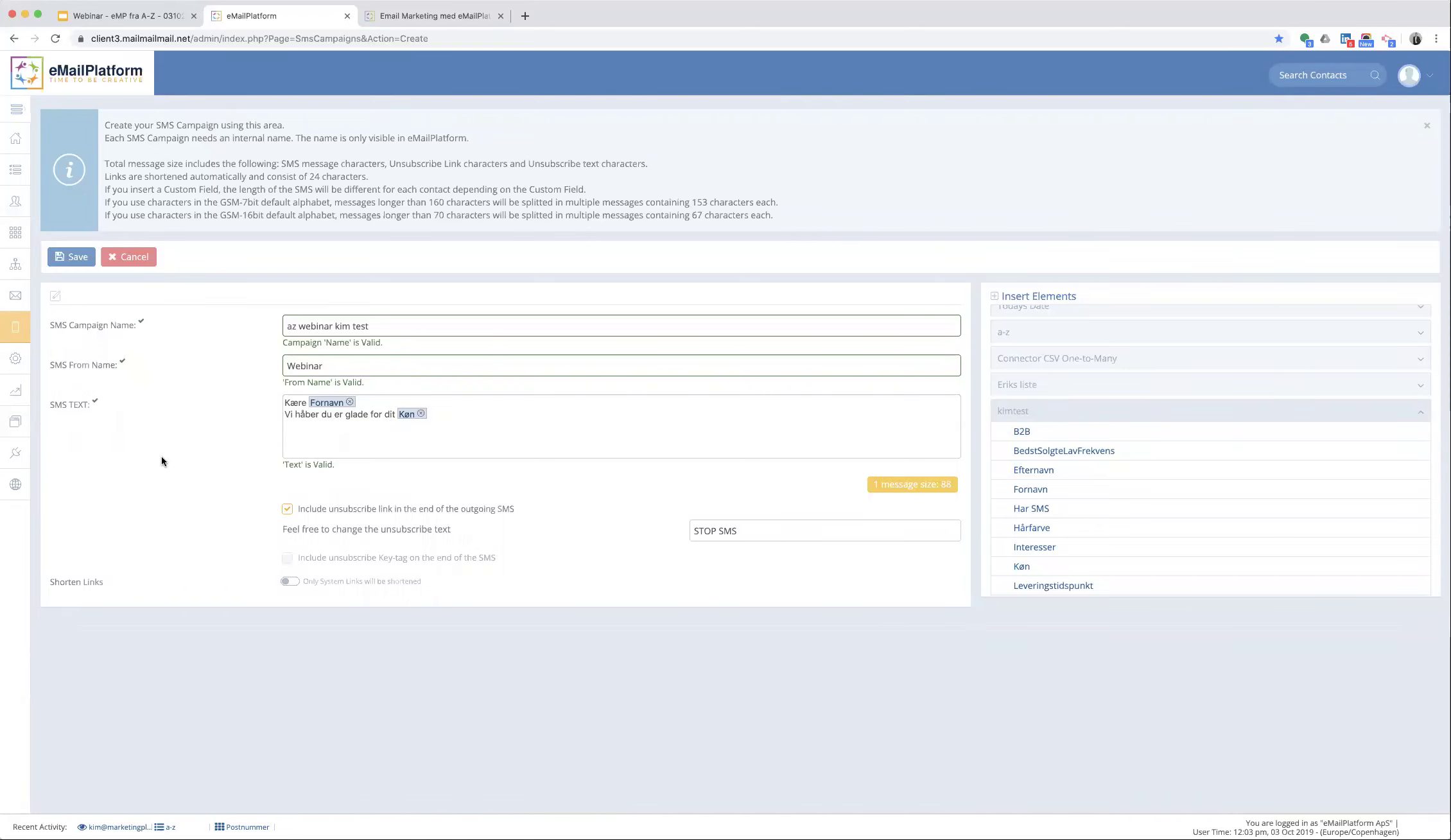
pyautogui.moveTo(21, 397)
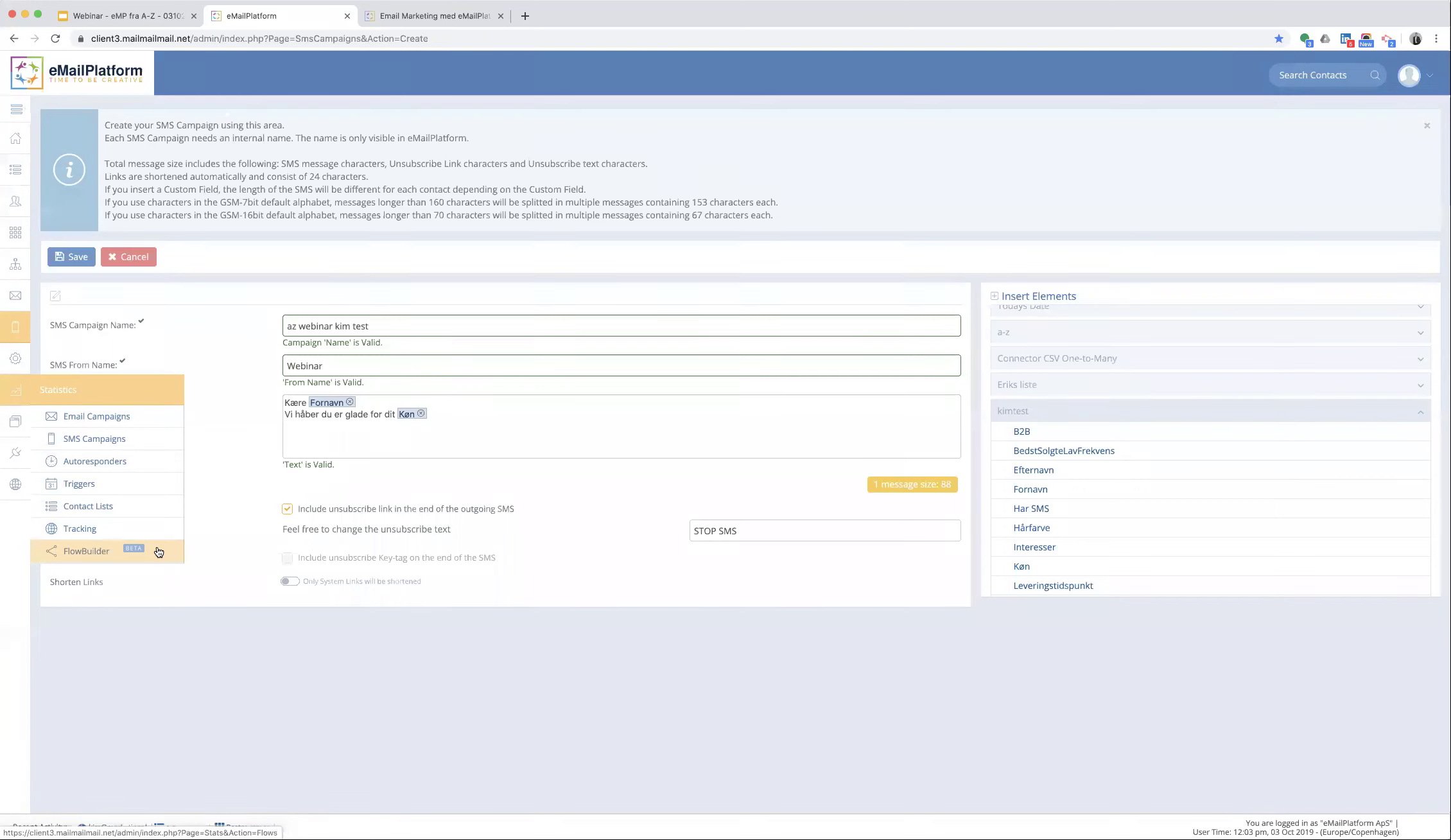
# - Open Statistics > Email Campaigns to see the Copy of OTM template campaign summary
pyautogui.click(136, 417)
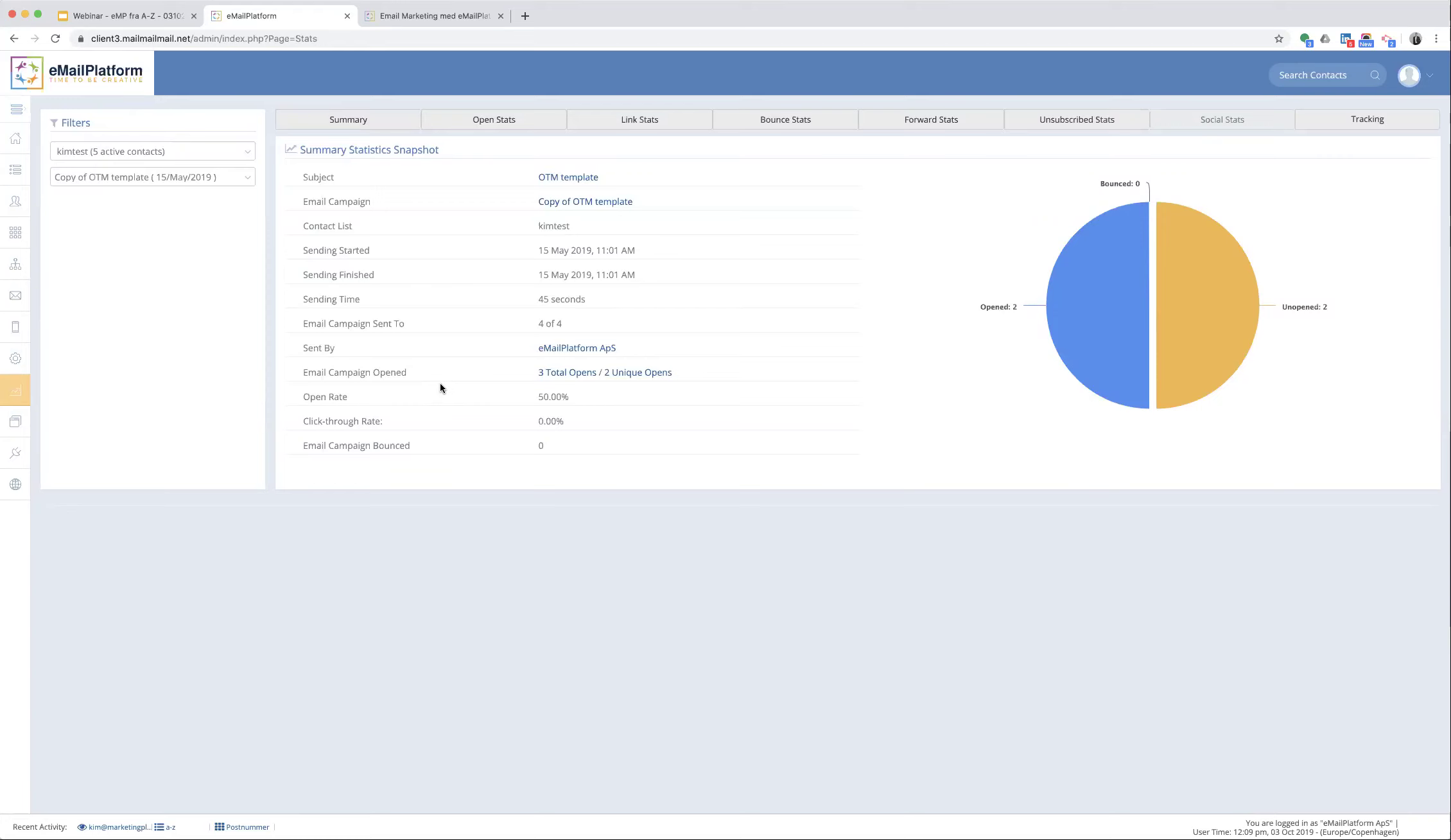
# - Open Forms > Create Form to start a new English Subscription form
pyautogui.moveTo(16, 422)
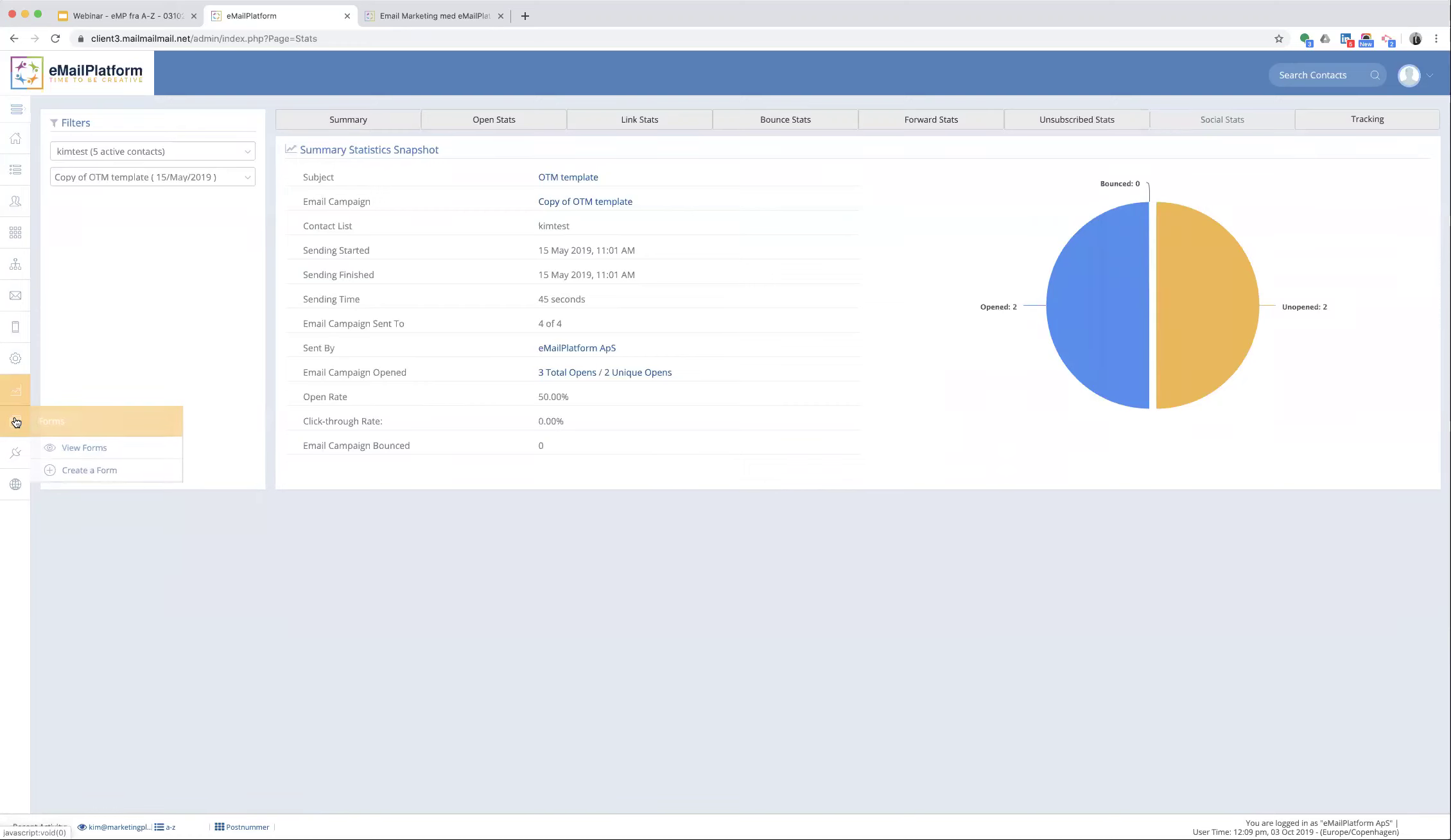
pyautogui.click(90, 470)
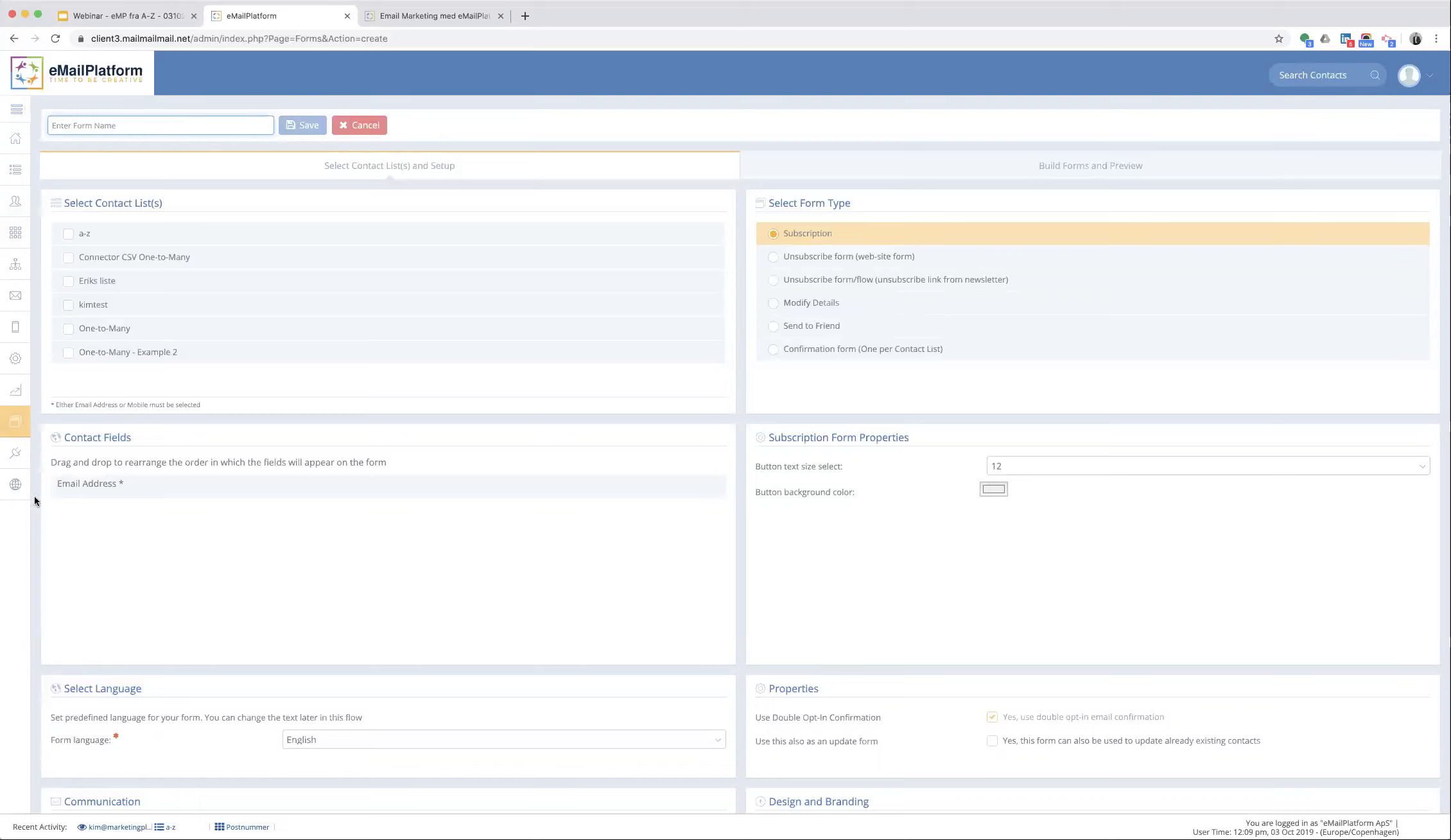
pyautogui.moveTo(15, 485)
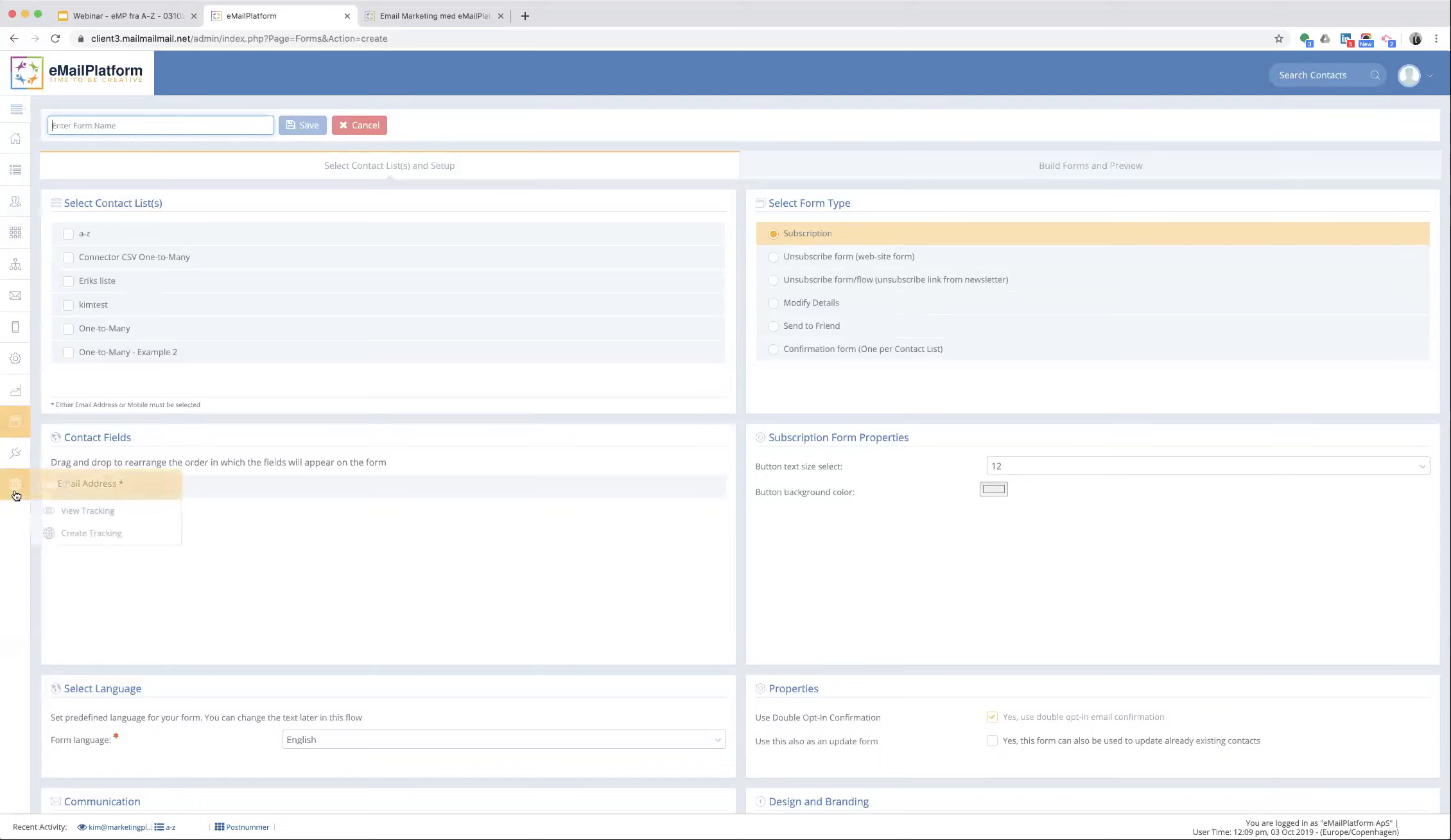
# - Edit the existing Tracking, test its sitemap pages, then continue to the mapping step
pyautogui.click(64, 511)
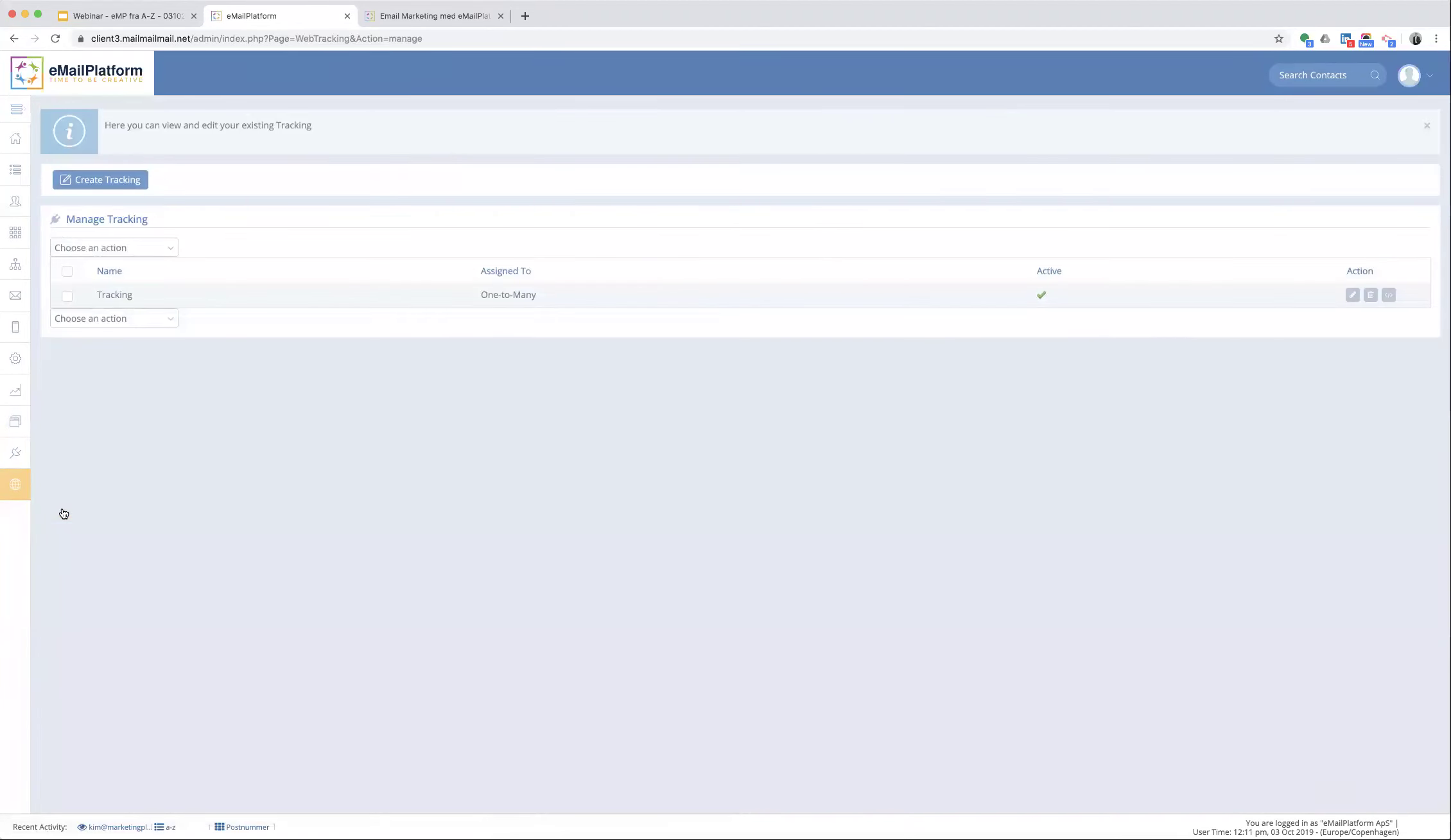
pyautogui.click(1351, 296)
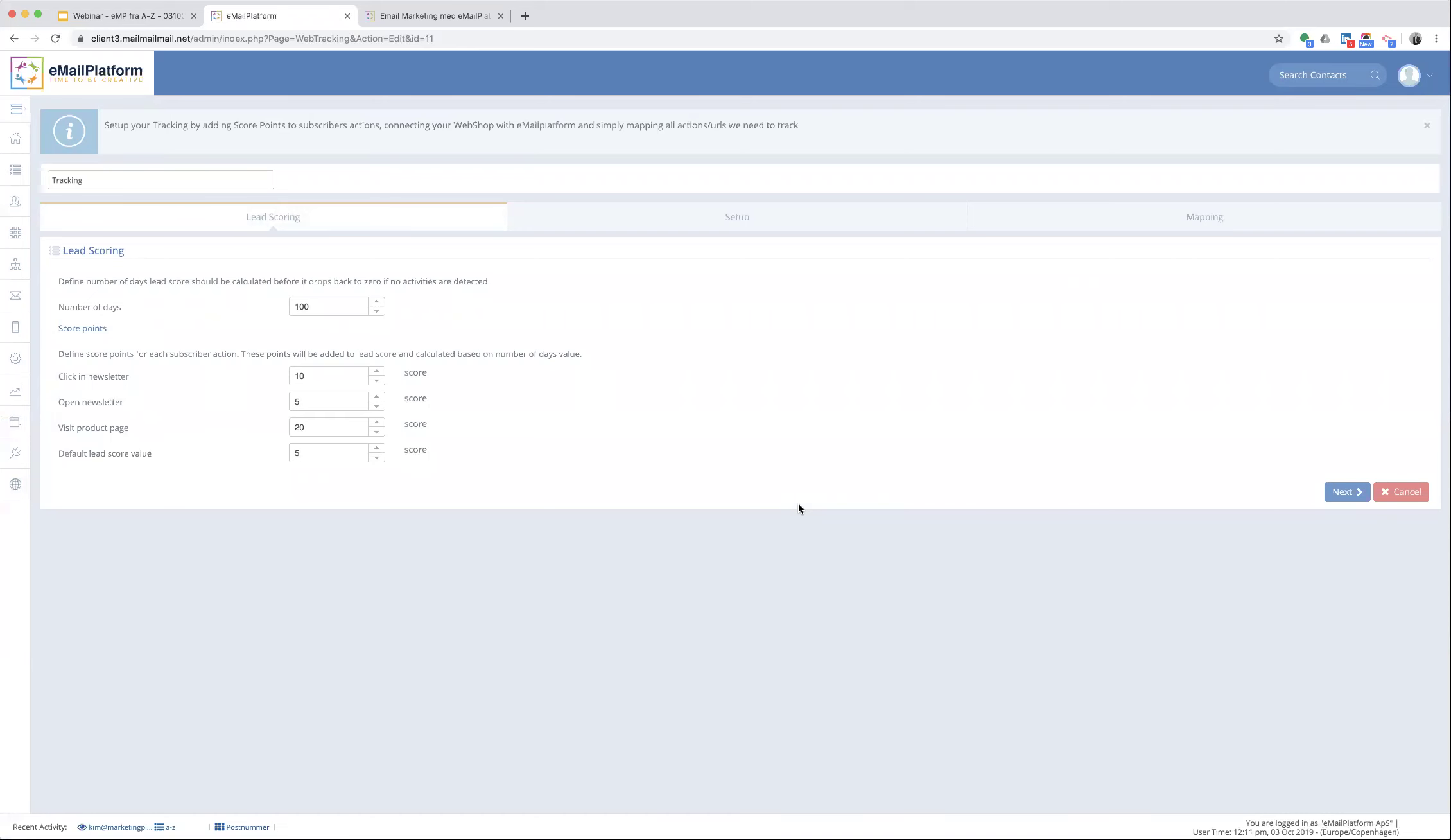
pyautogui.click(1350, 494)
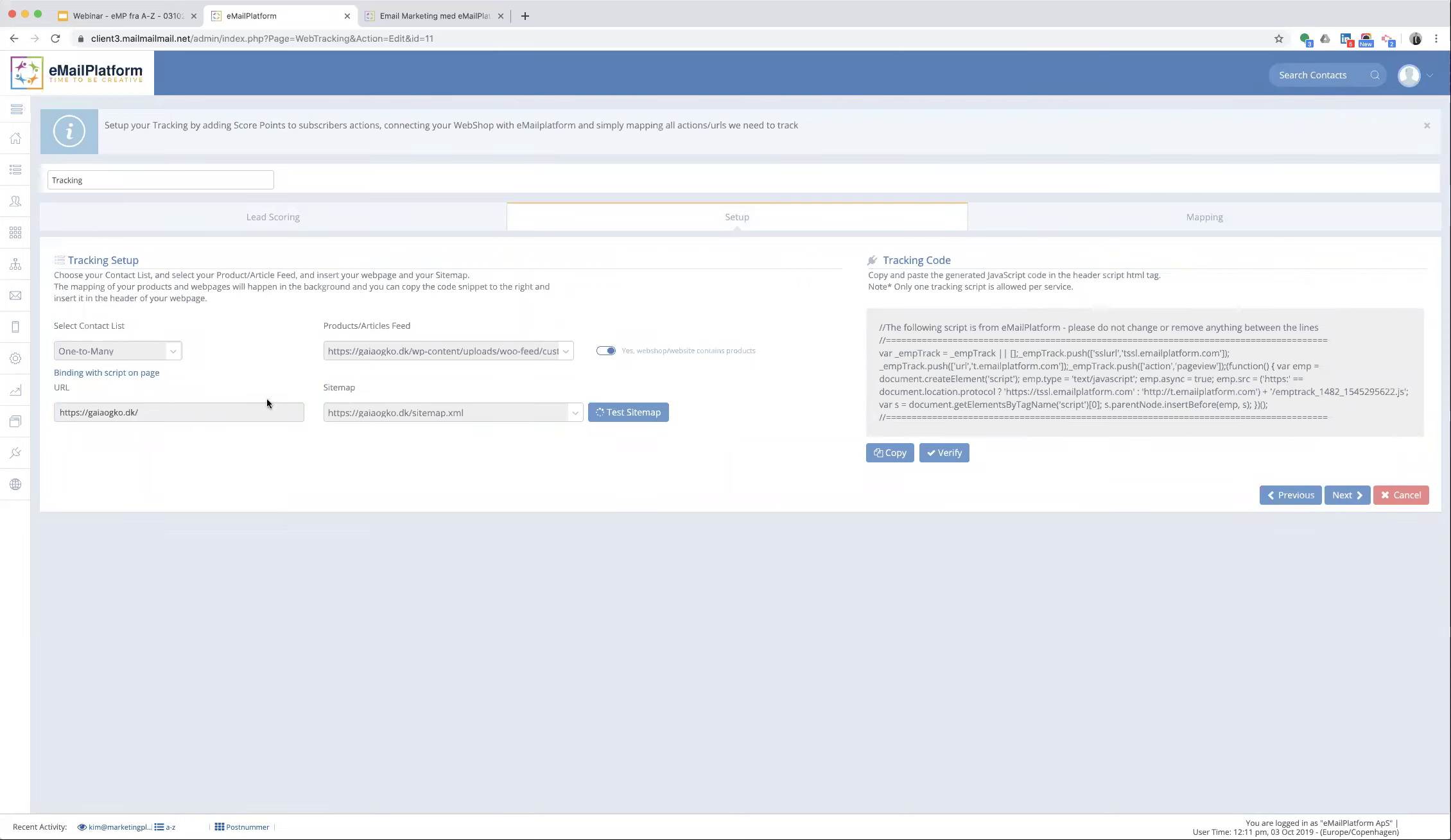
pyautogui.click(618, 419)
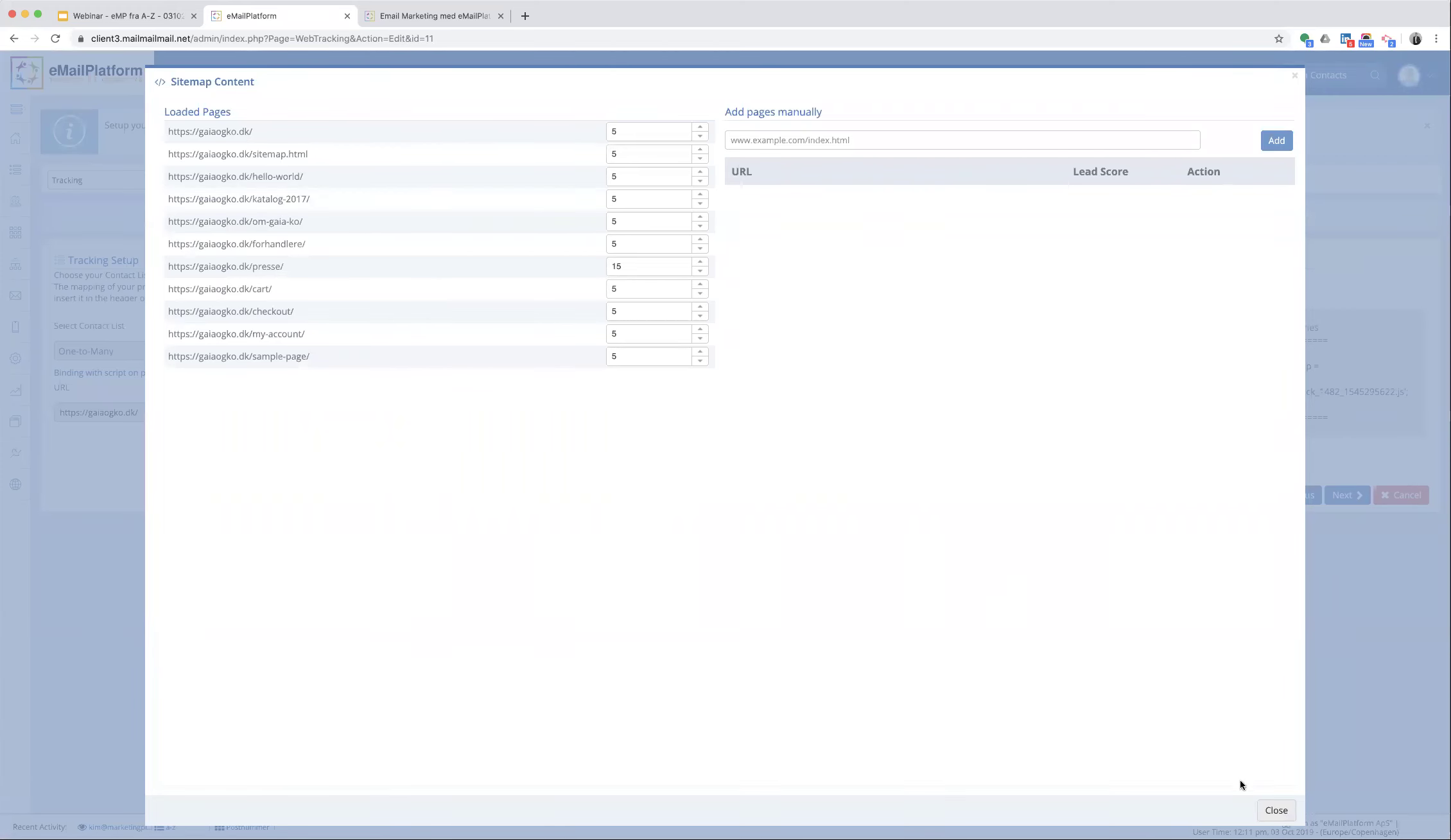
pyautogui.click(1271, 810)
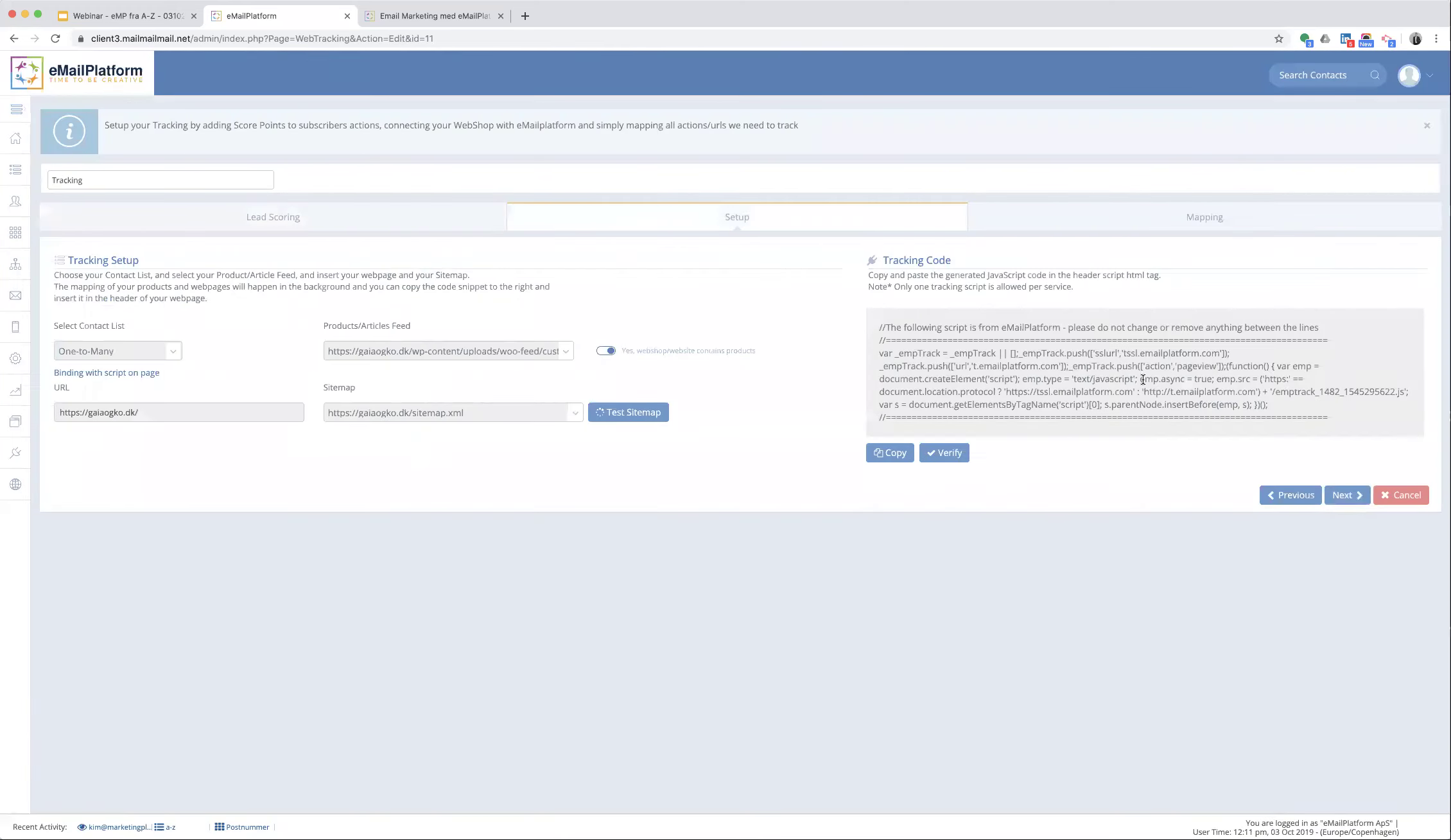
pyautogui.click(1342, 497)
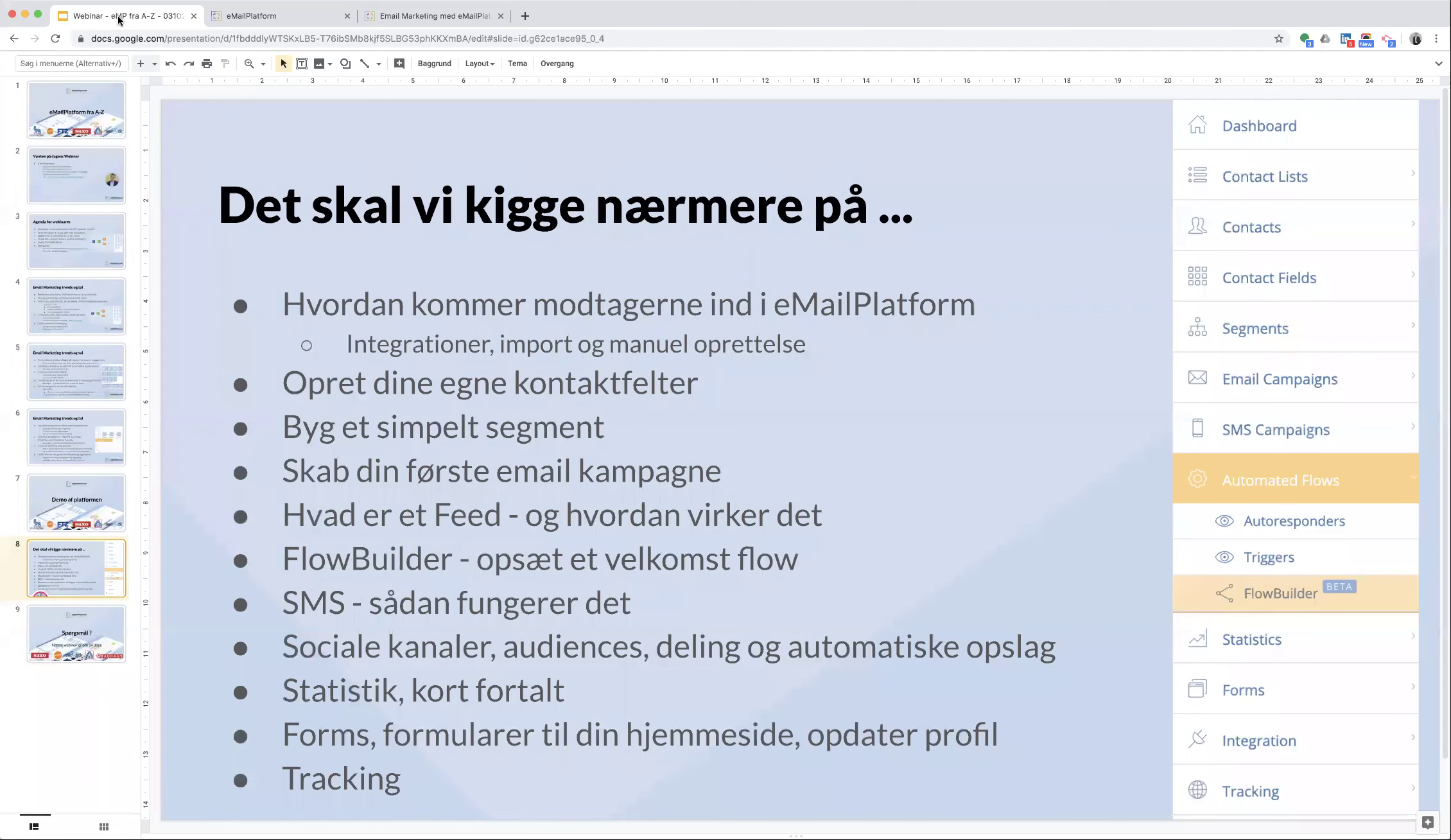
# - Switch back to the Webinar Google Slides deck showing the agenda slide
pyautogui.click(119, 20)
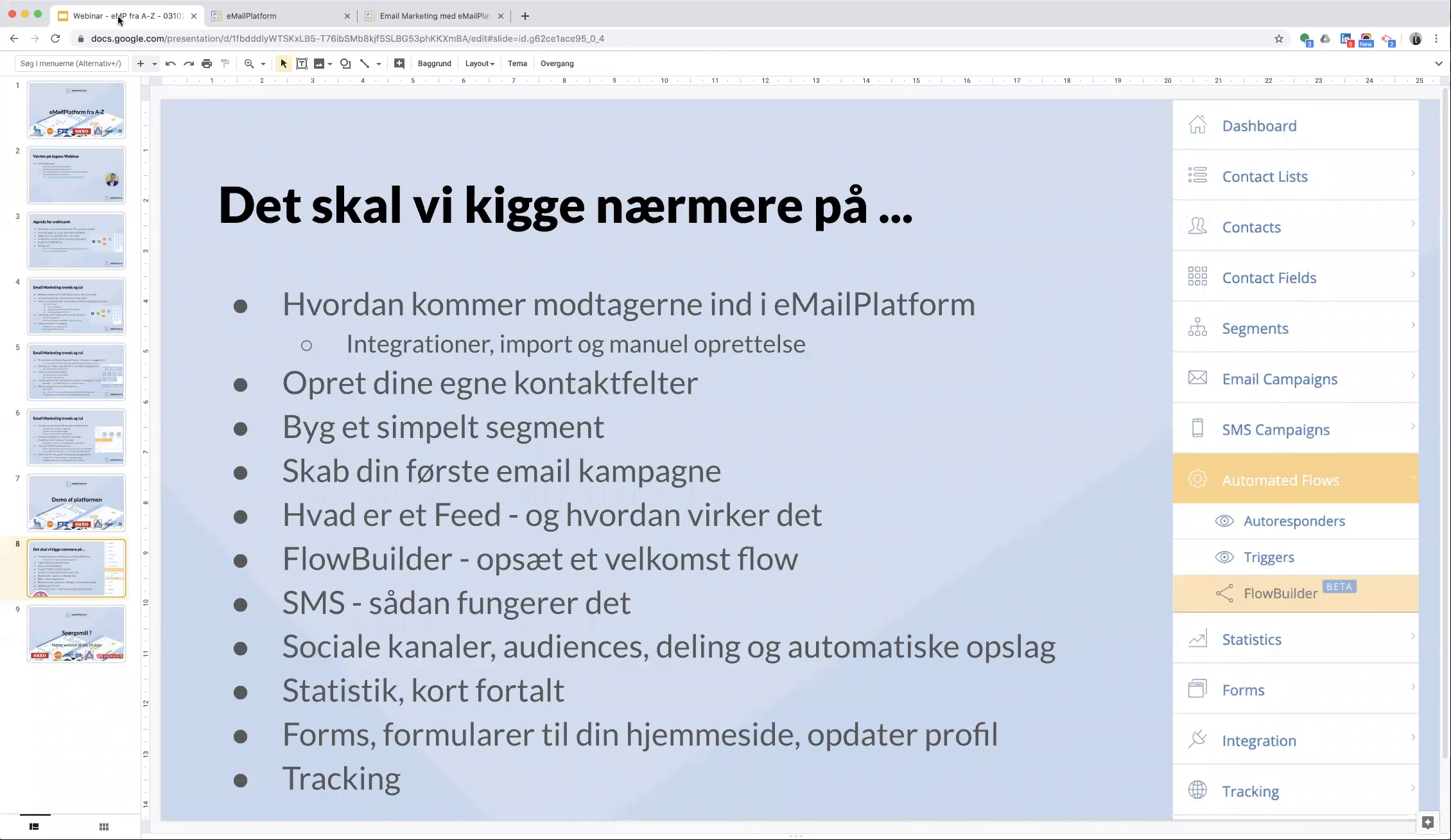